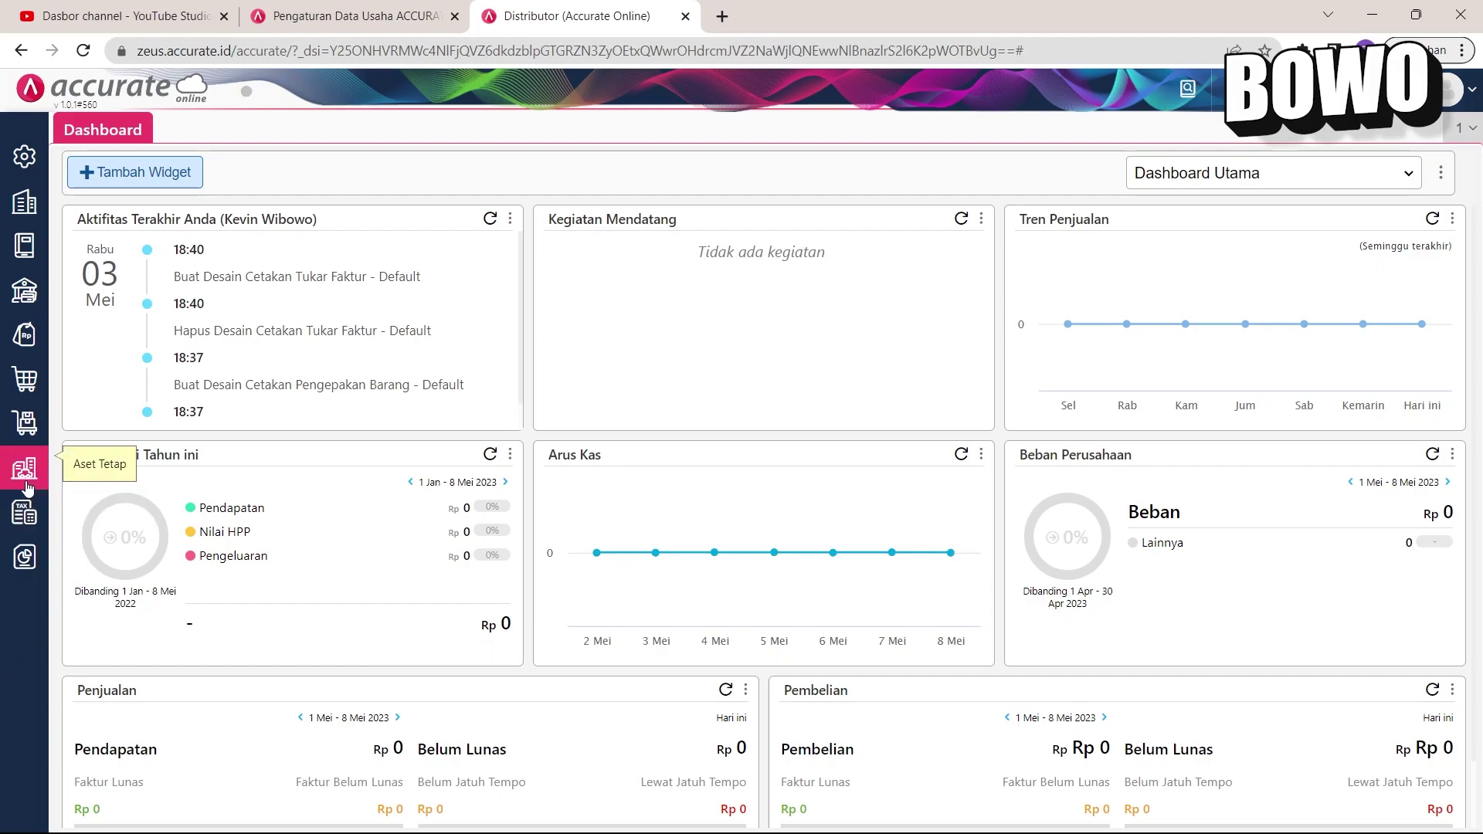
# Step: Open a new Barang & Jasa record in the Persediaan module
pyautogui.click(9, 434)
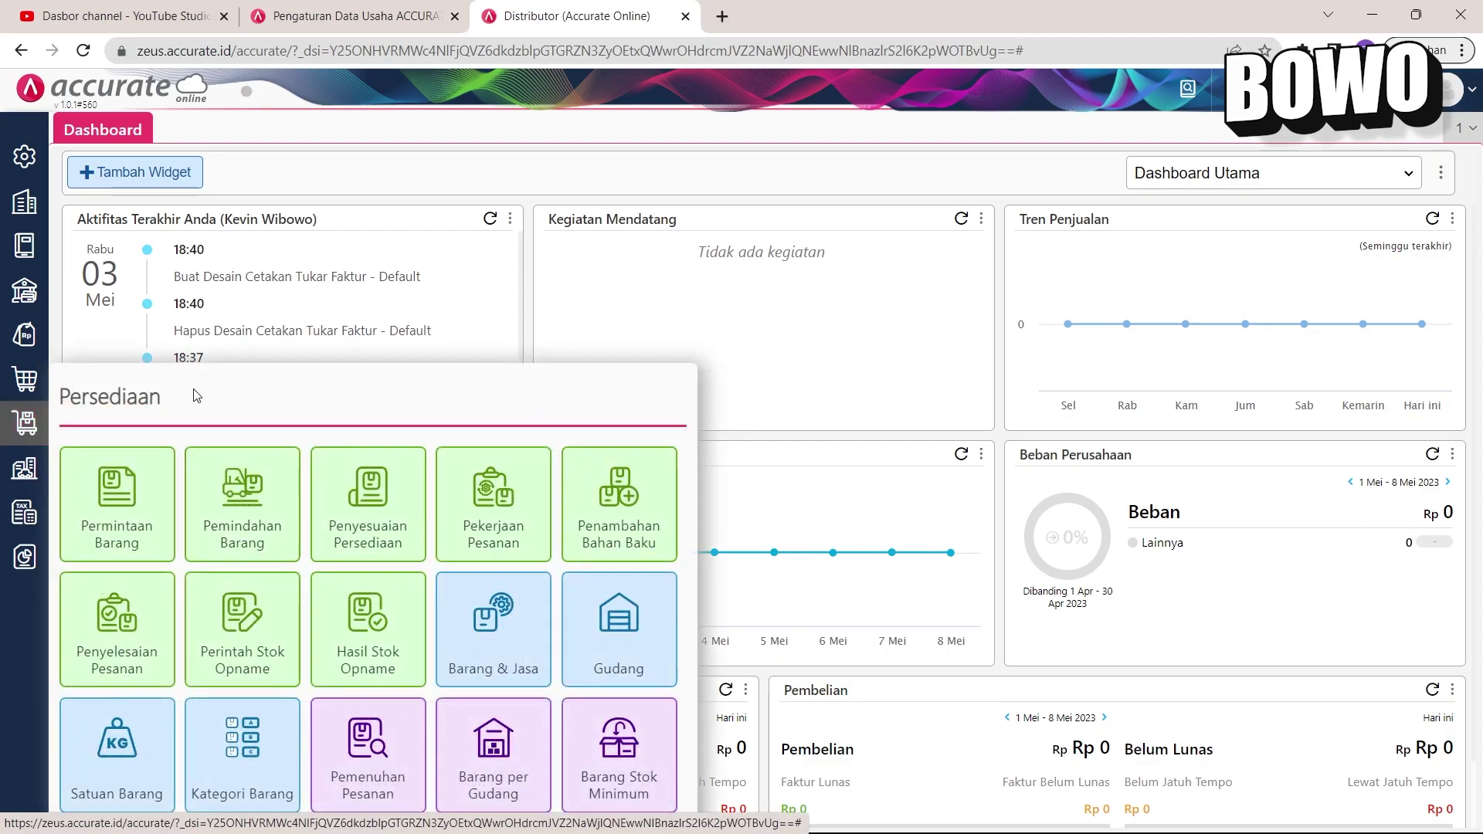
pyautogui.click(514, 635)
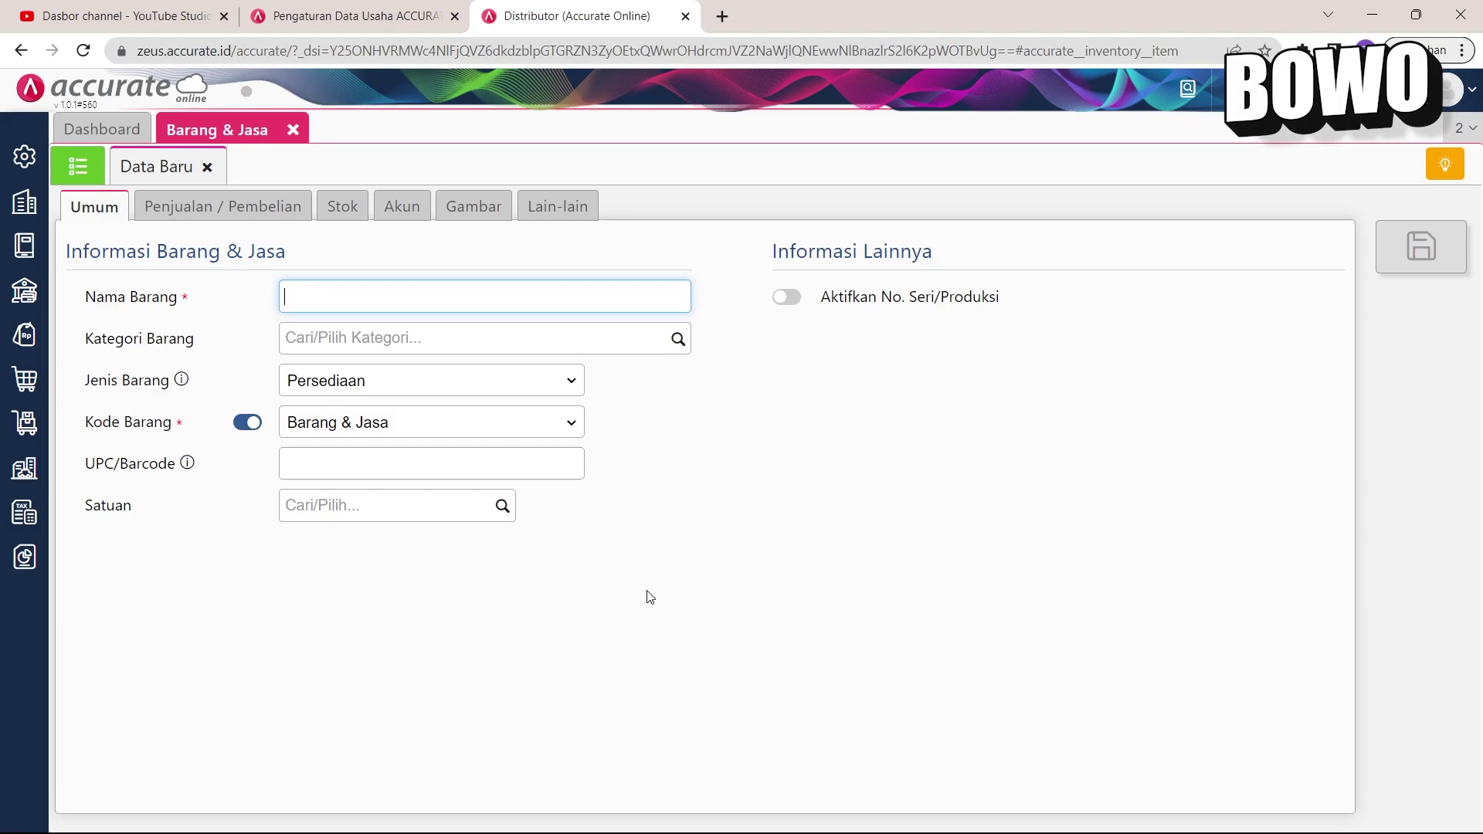
# Step: Review the sales and purchasing, stock, account, image and miscellaneous sections of the blank item record, and return to its general information
pyautogui.click(226, 220)
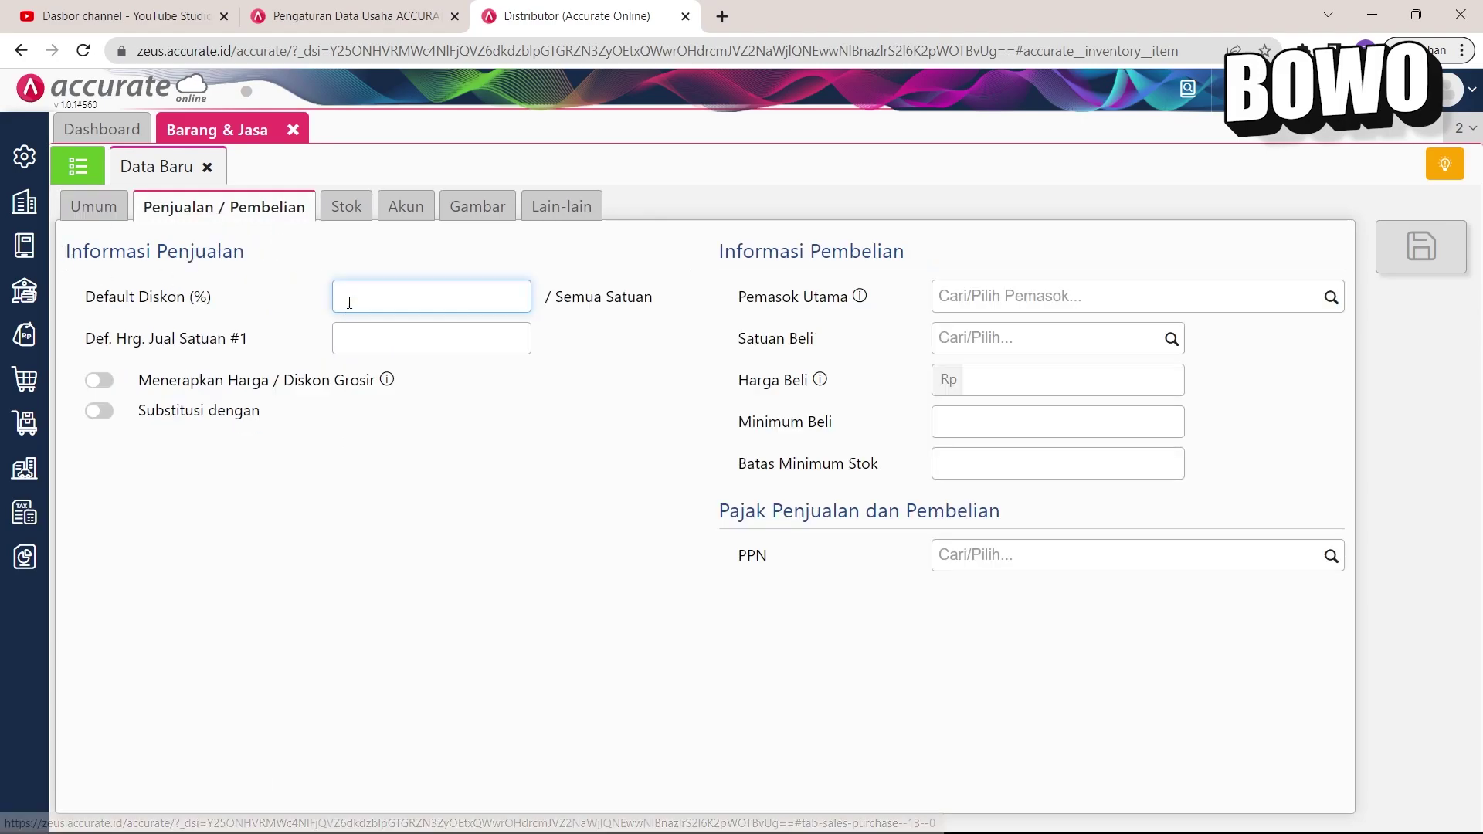
pyautogui.click(349, 223)
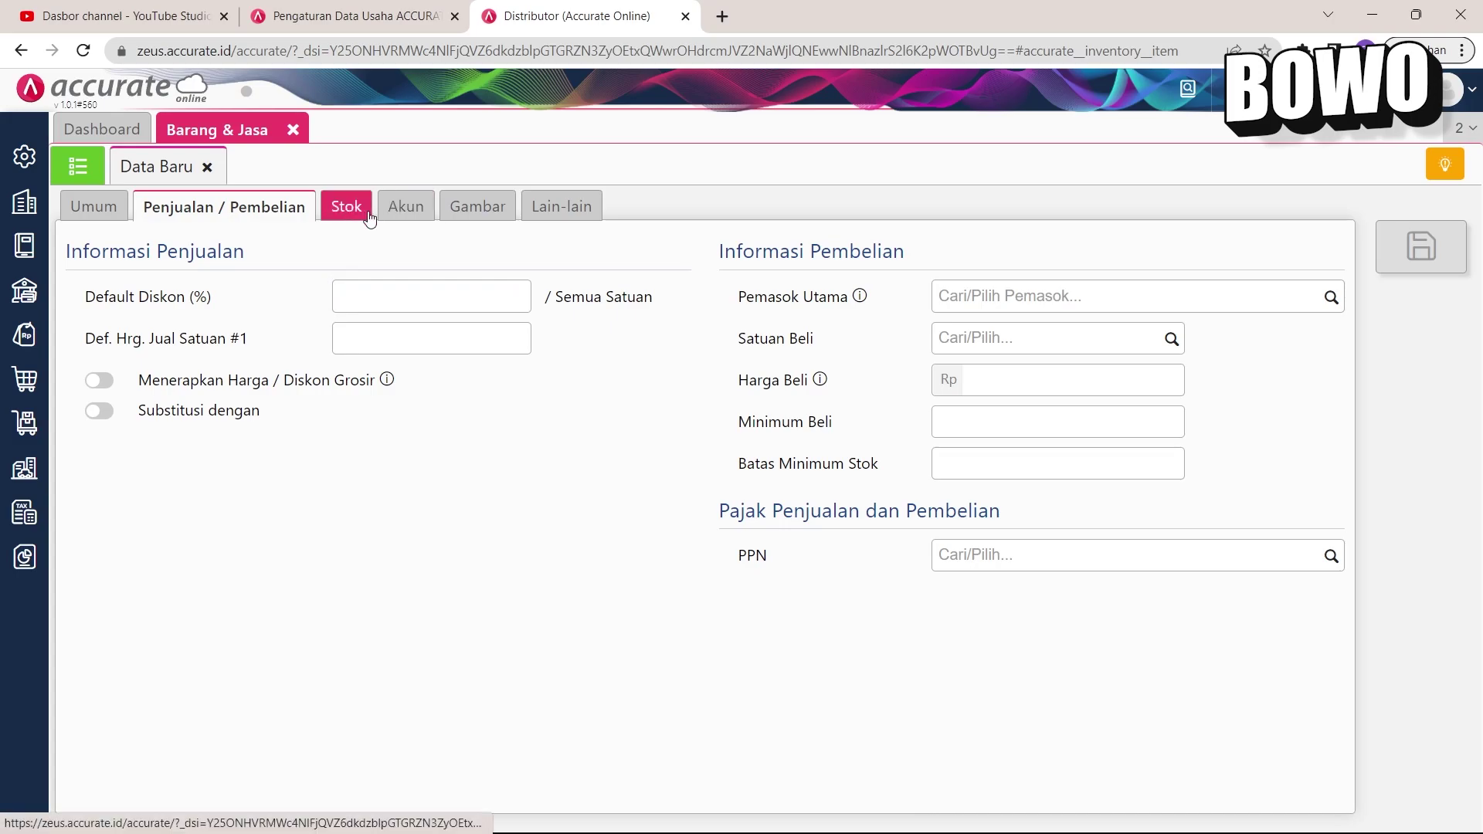
pyautogui.click(346, 207)
pyautogui.click(403, 207)
pyautogui.click(480, 203)
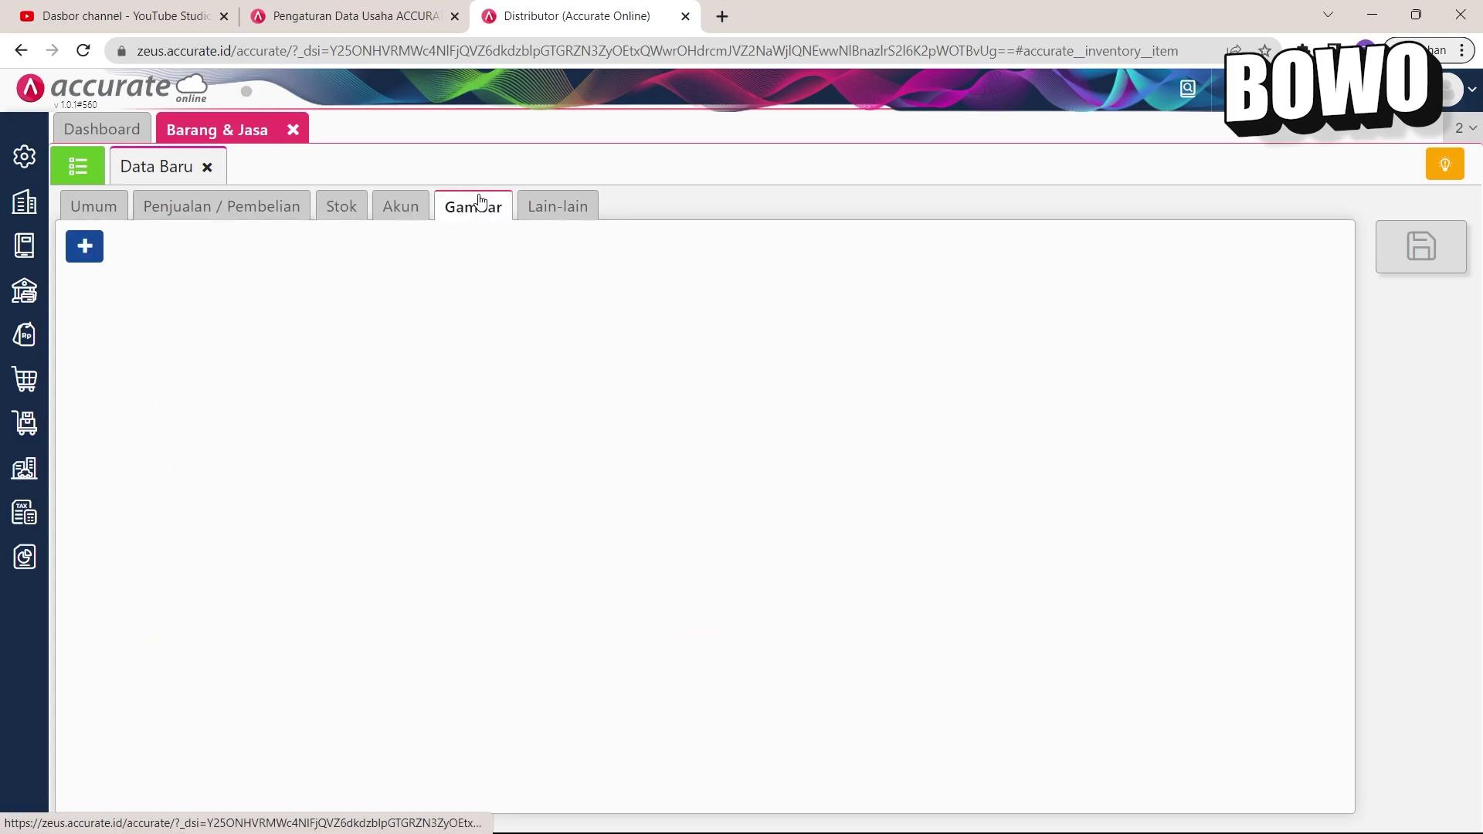
pyautogui.click(561, 213)
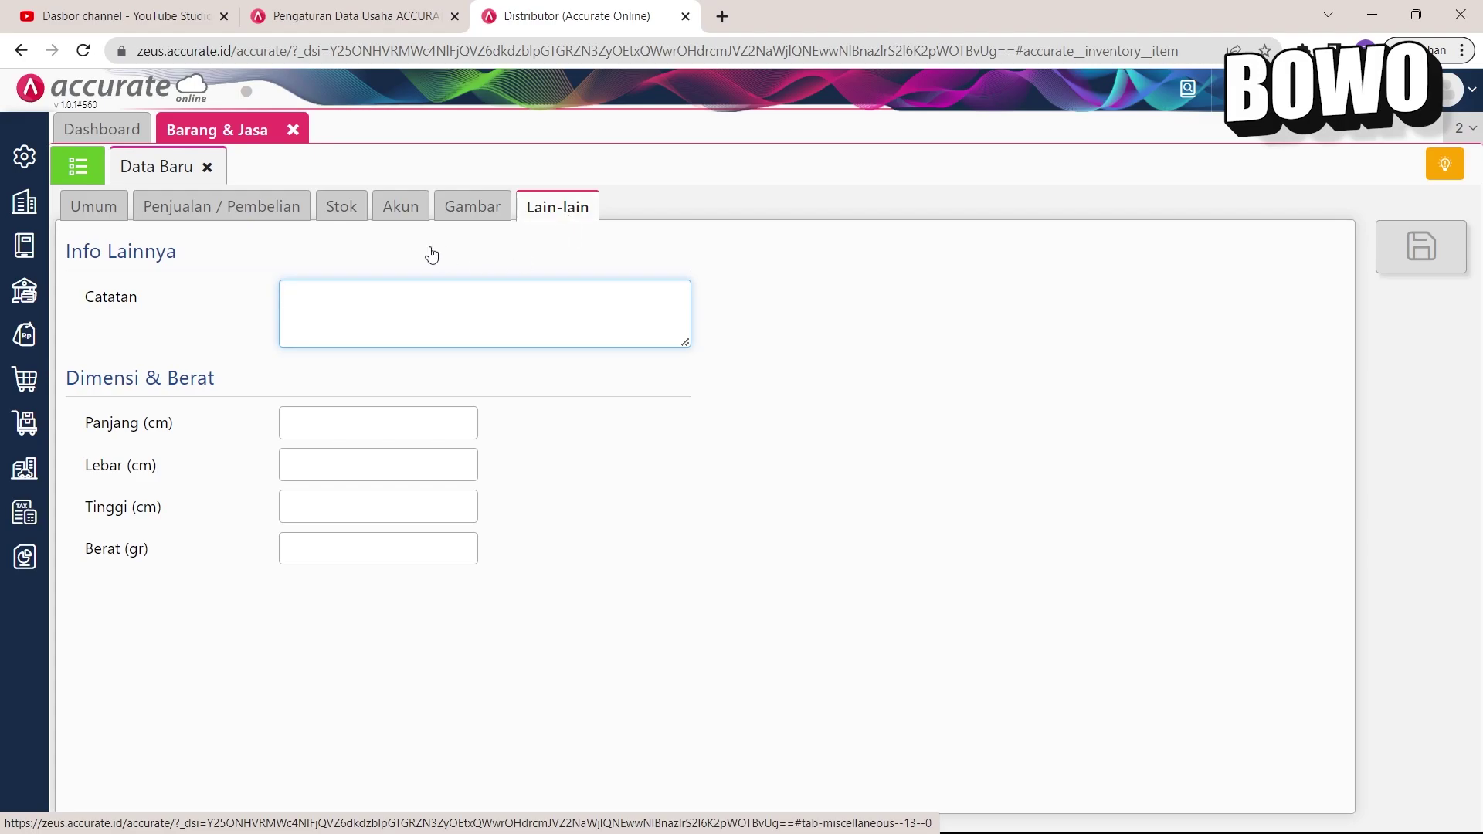
pyautogui.click(113, 210)
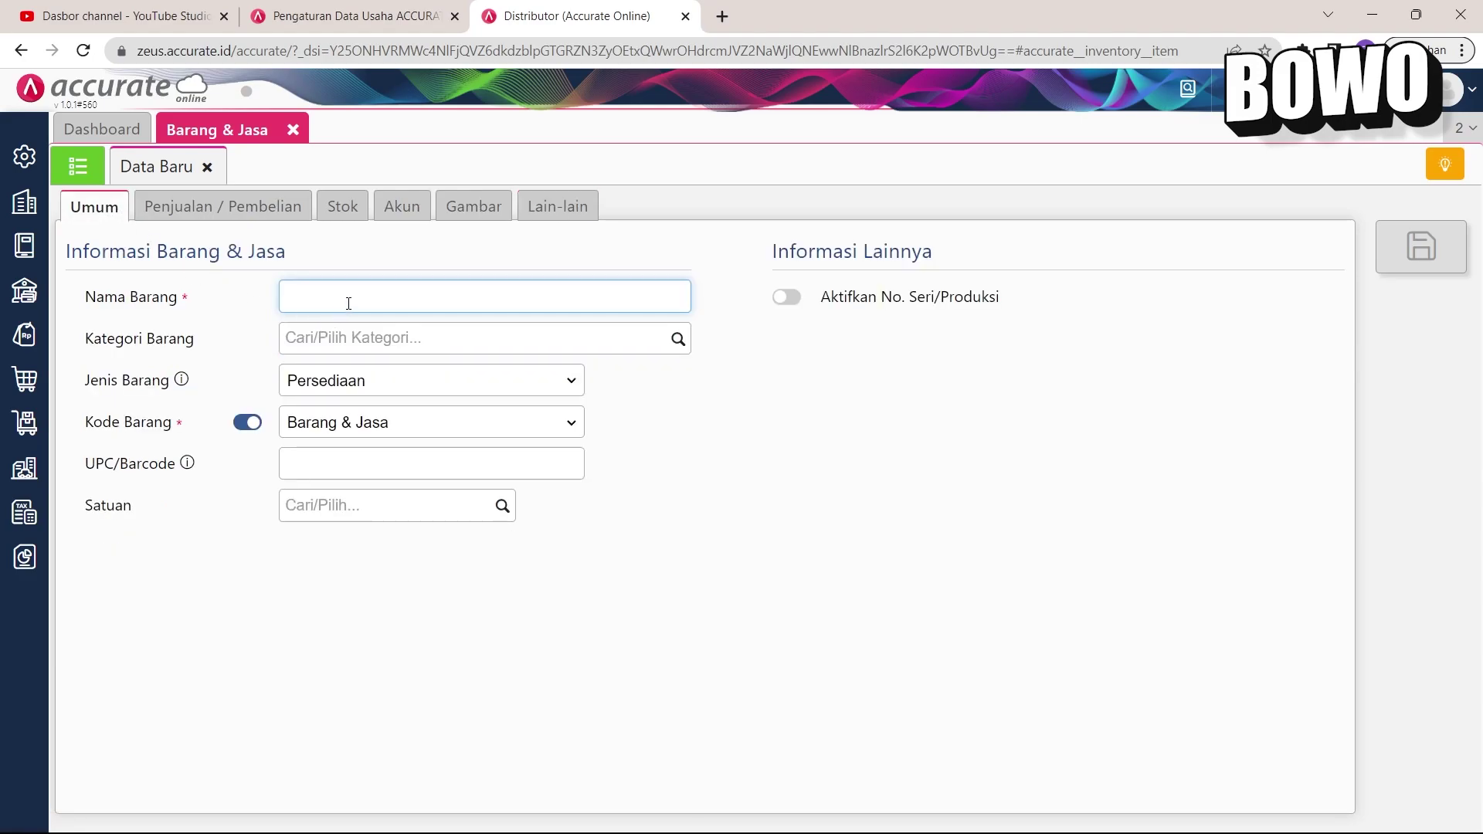
# Step: Name the item Sepatu, assign it to the Umum category and keep Persediaan as its item type
pyautogui.write('Sepatu')
pyautogui.click(678, 340)
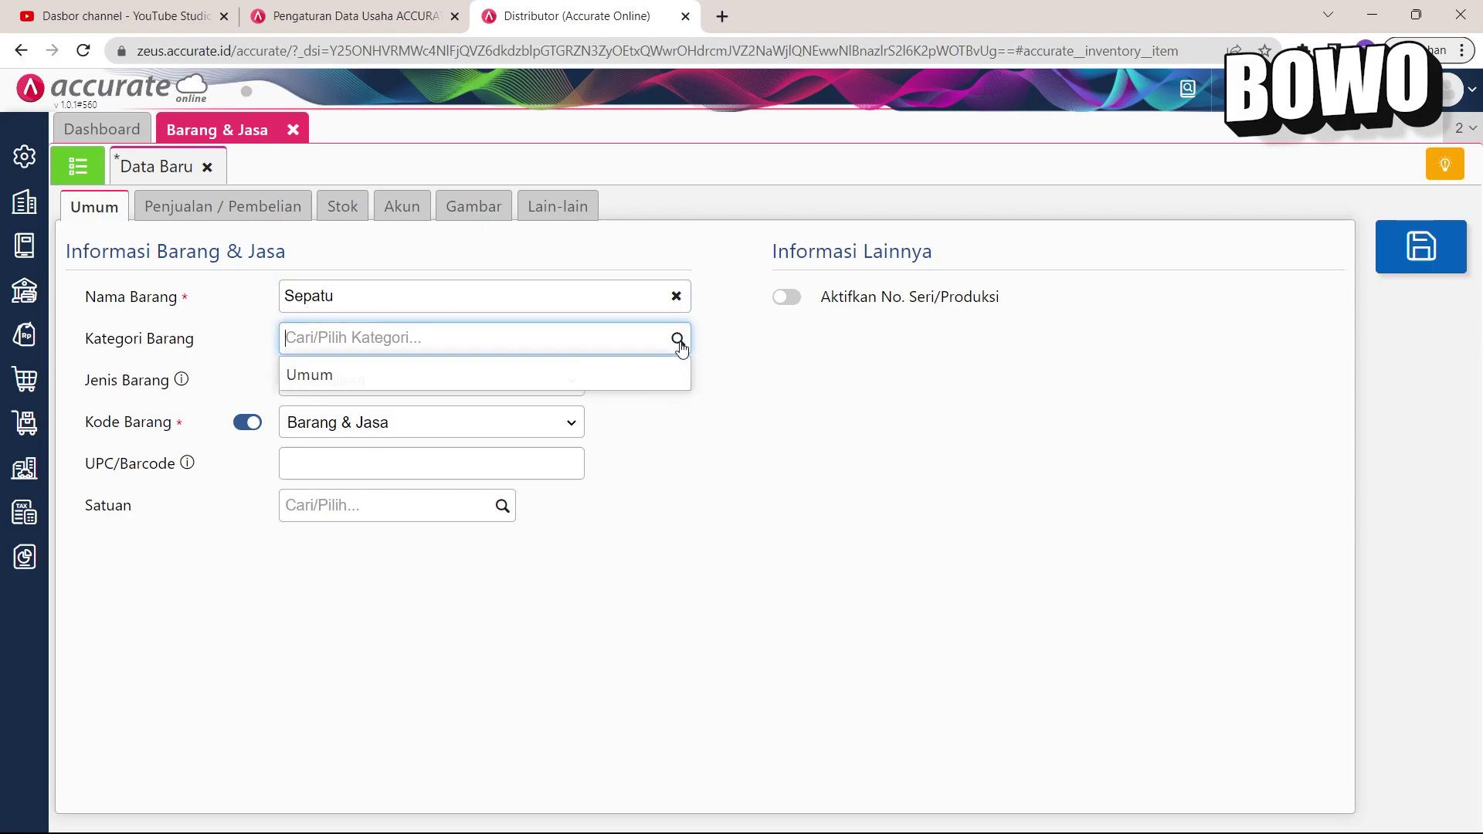
pyautogui.click(584, 379)
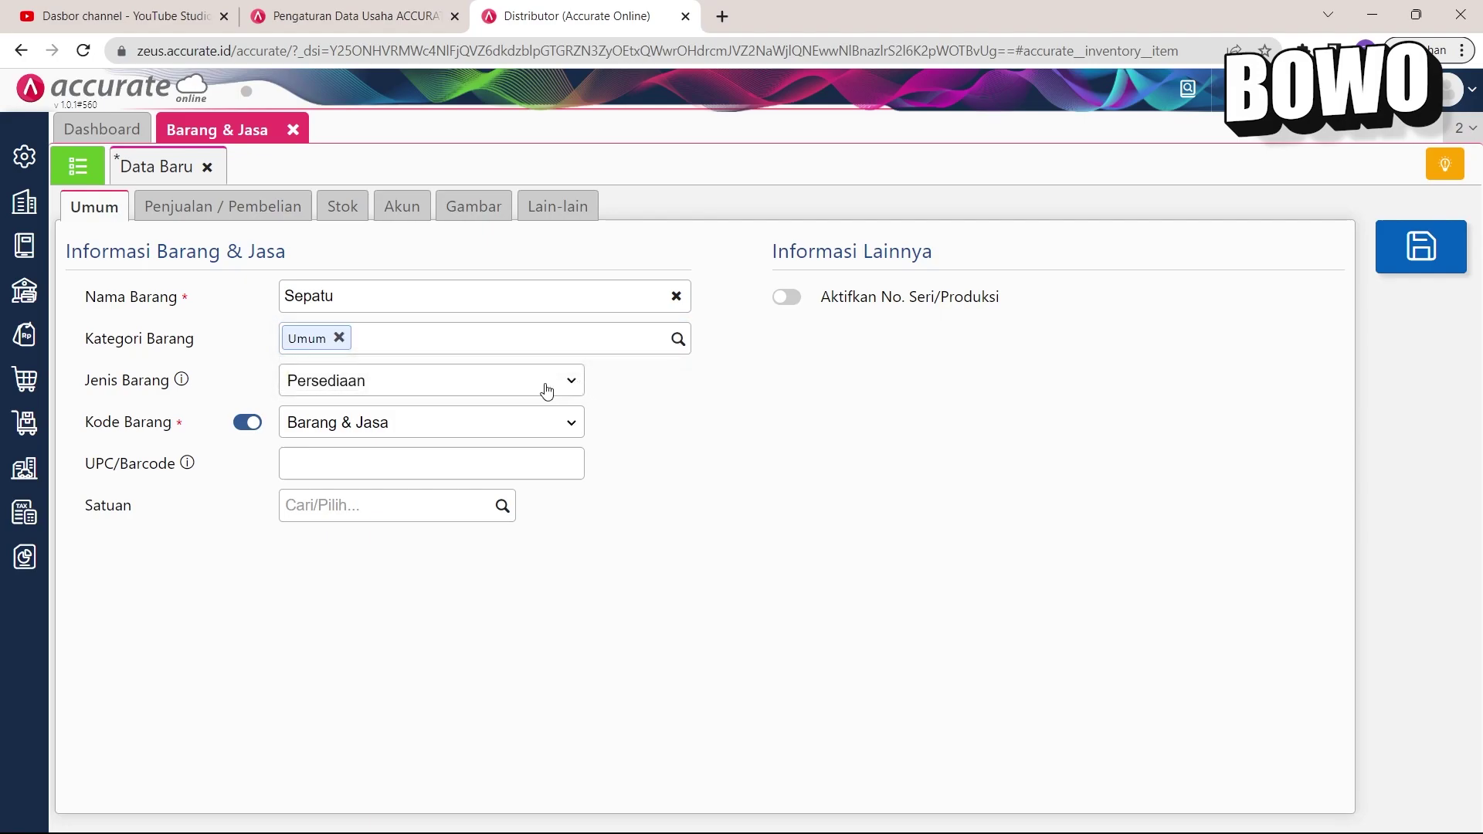
pyautogui.click(547, 390)
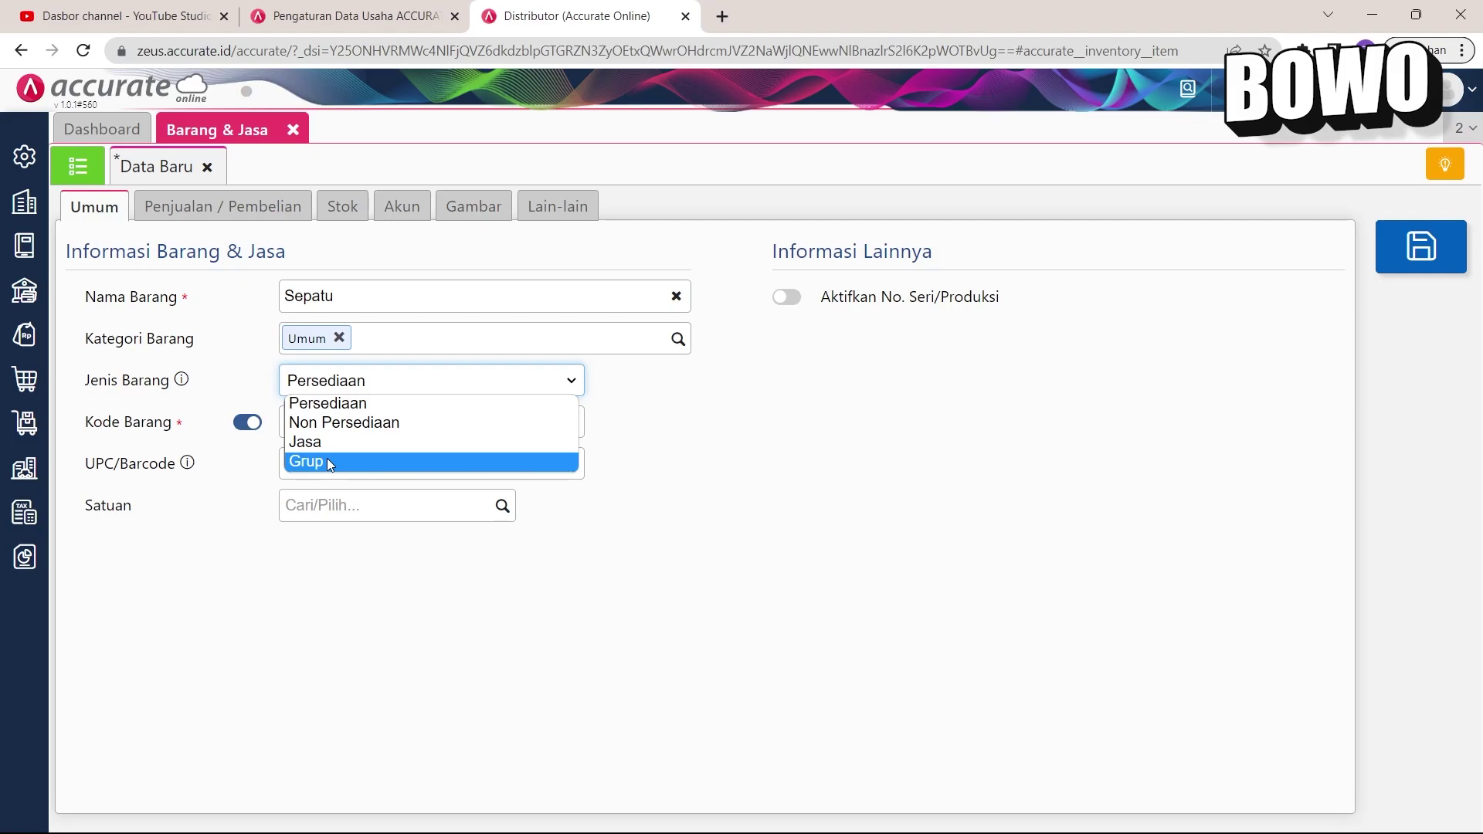
pyautogui.click(329, 404)
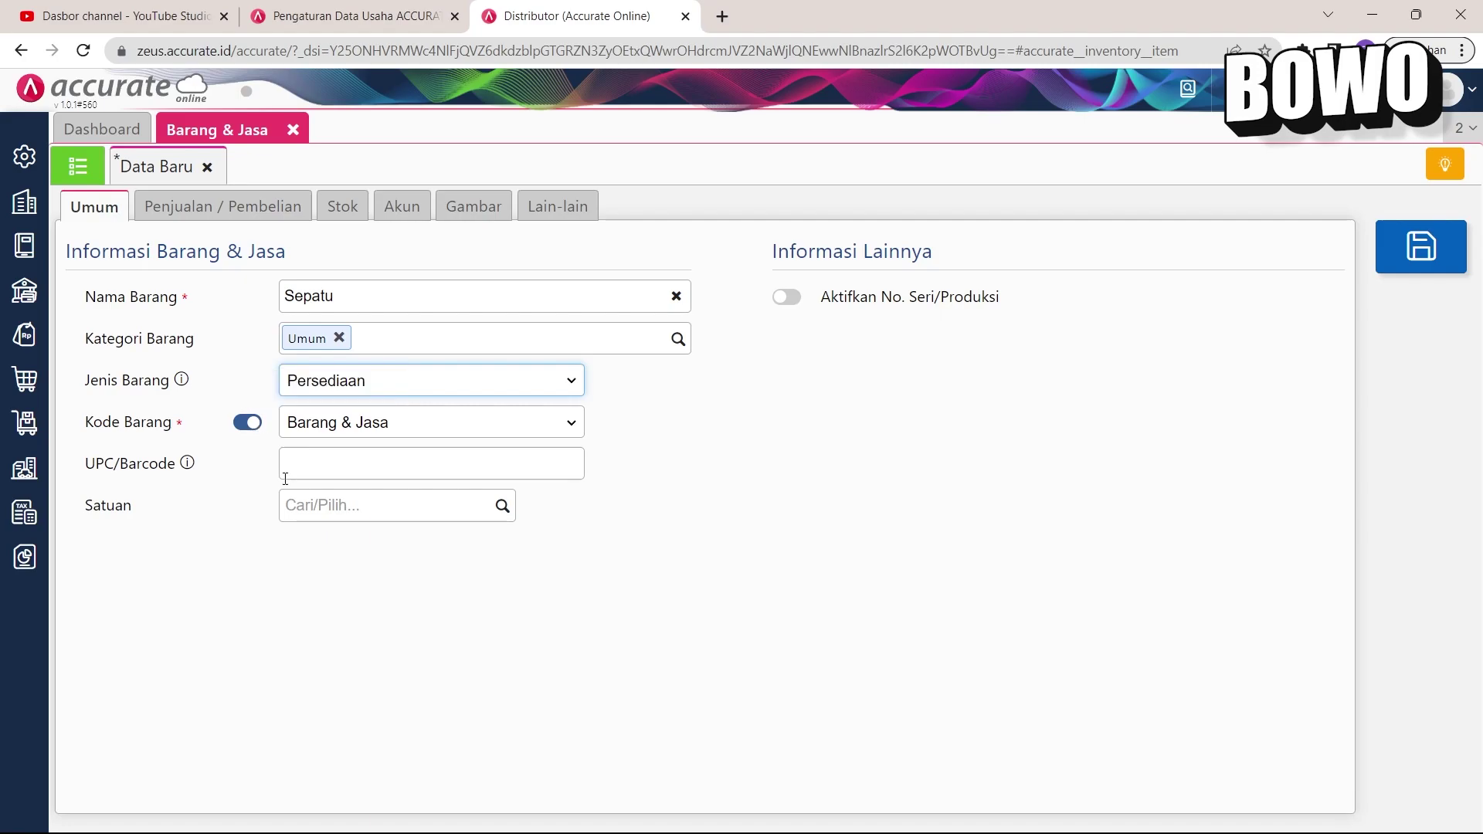
pyautogui.click(310, 459)
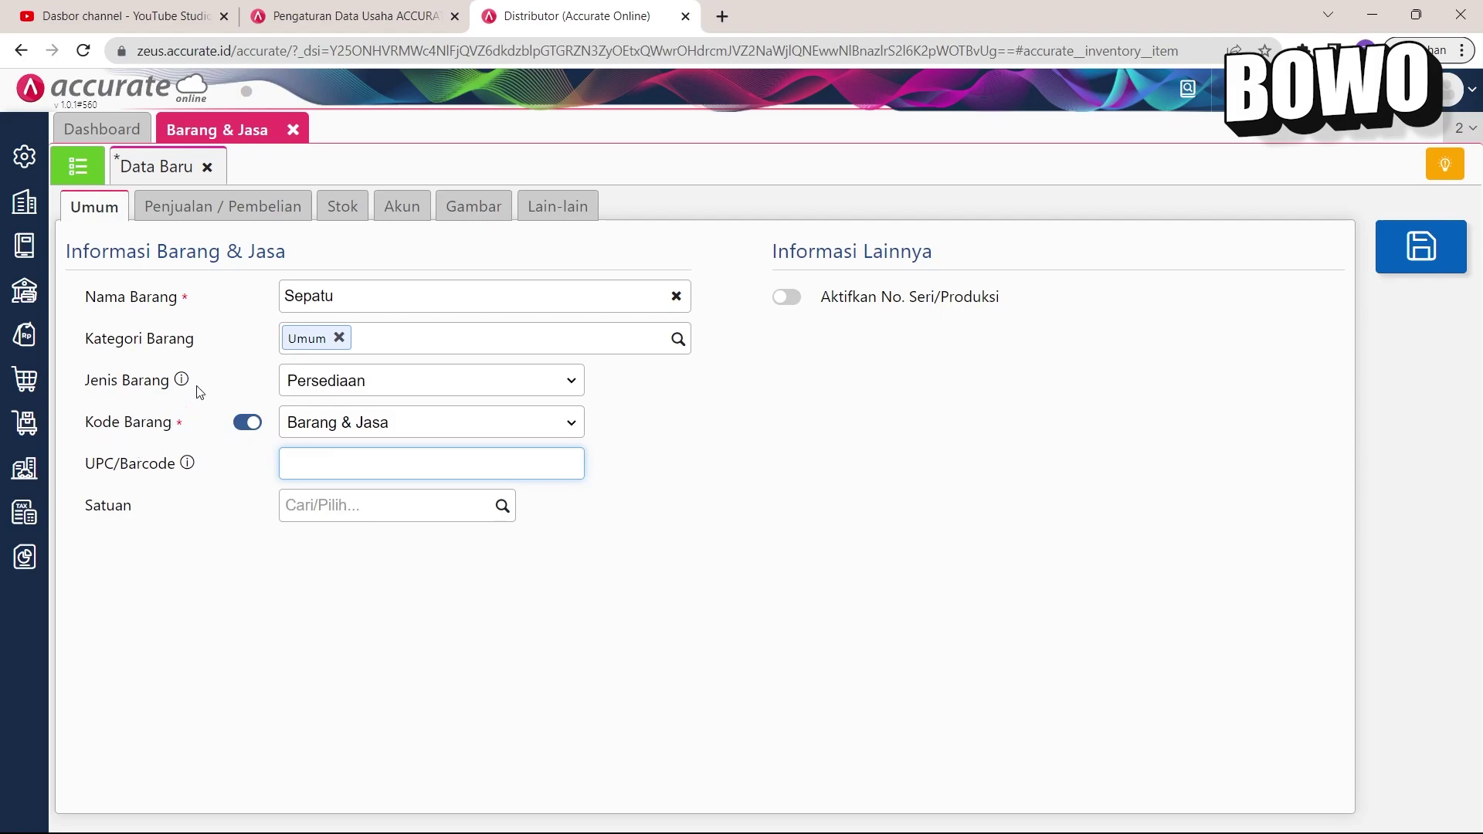
pyautogui.click(20, 157)
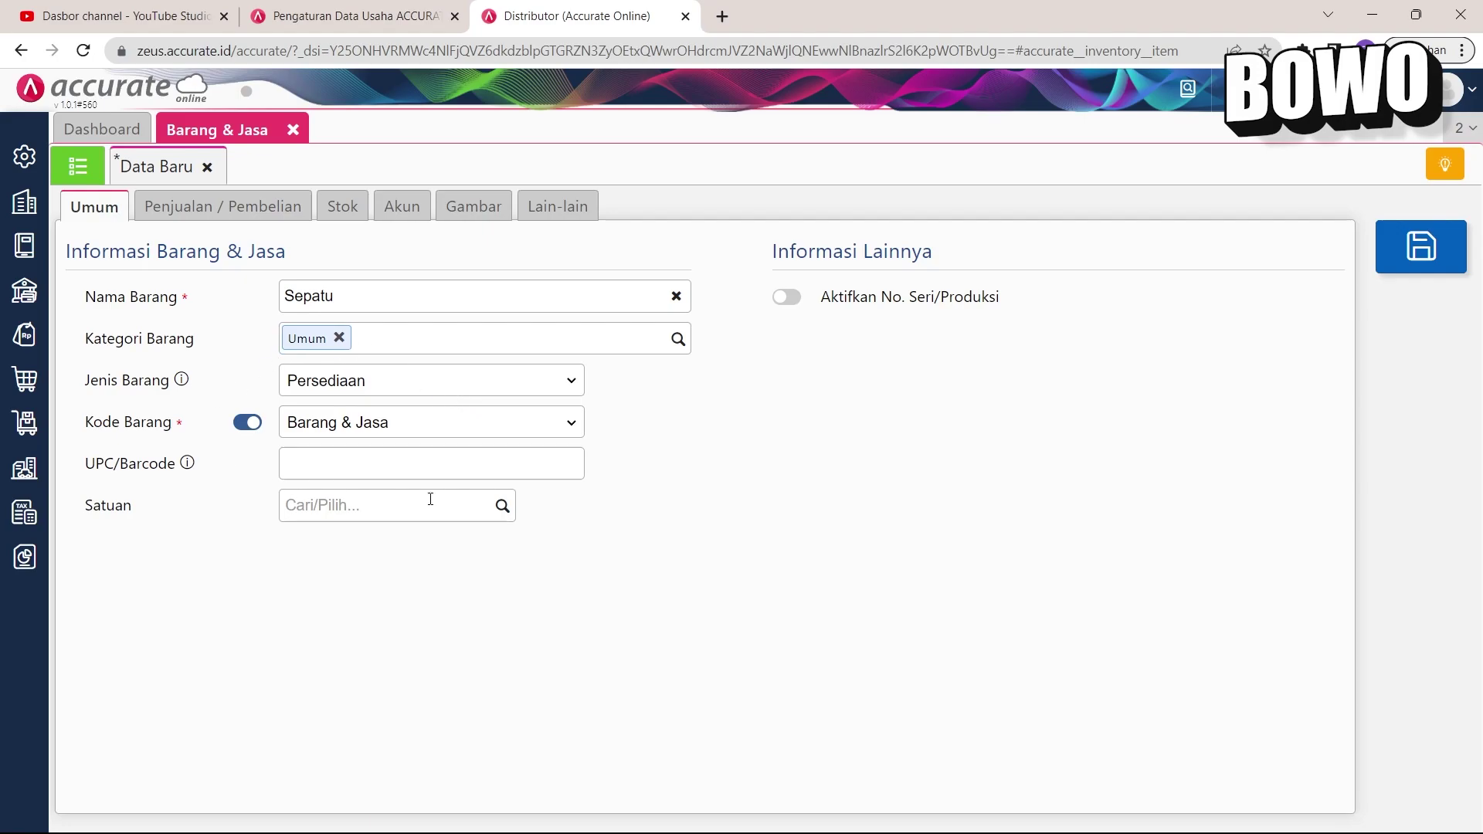
# Step: Set the item's base unit to PCS and add a new second unit, Lusin, equal to 12 PCS
pyautogui.click(500, 505)
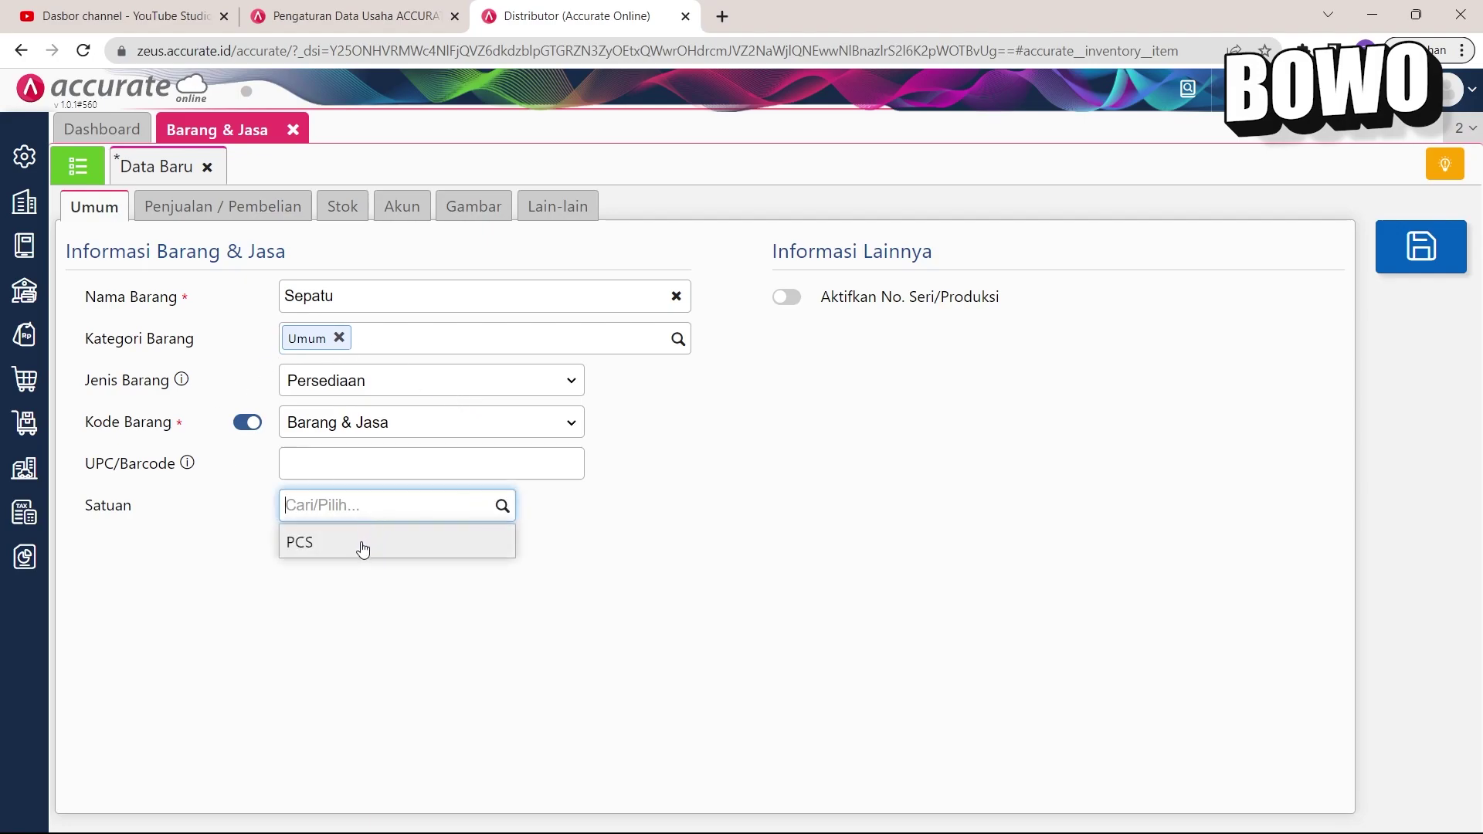
pyautogui.click(363, 549)
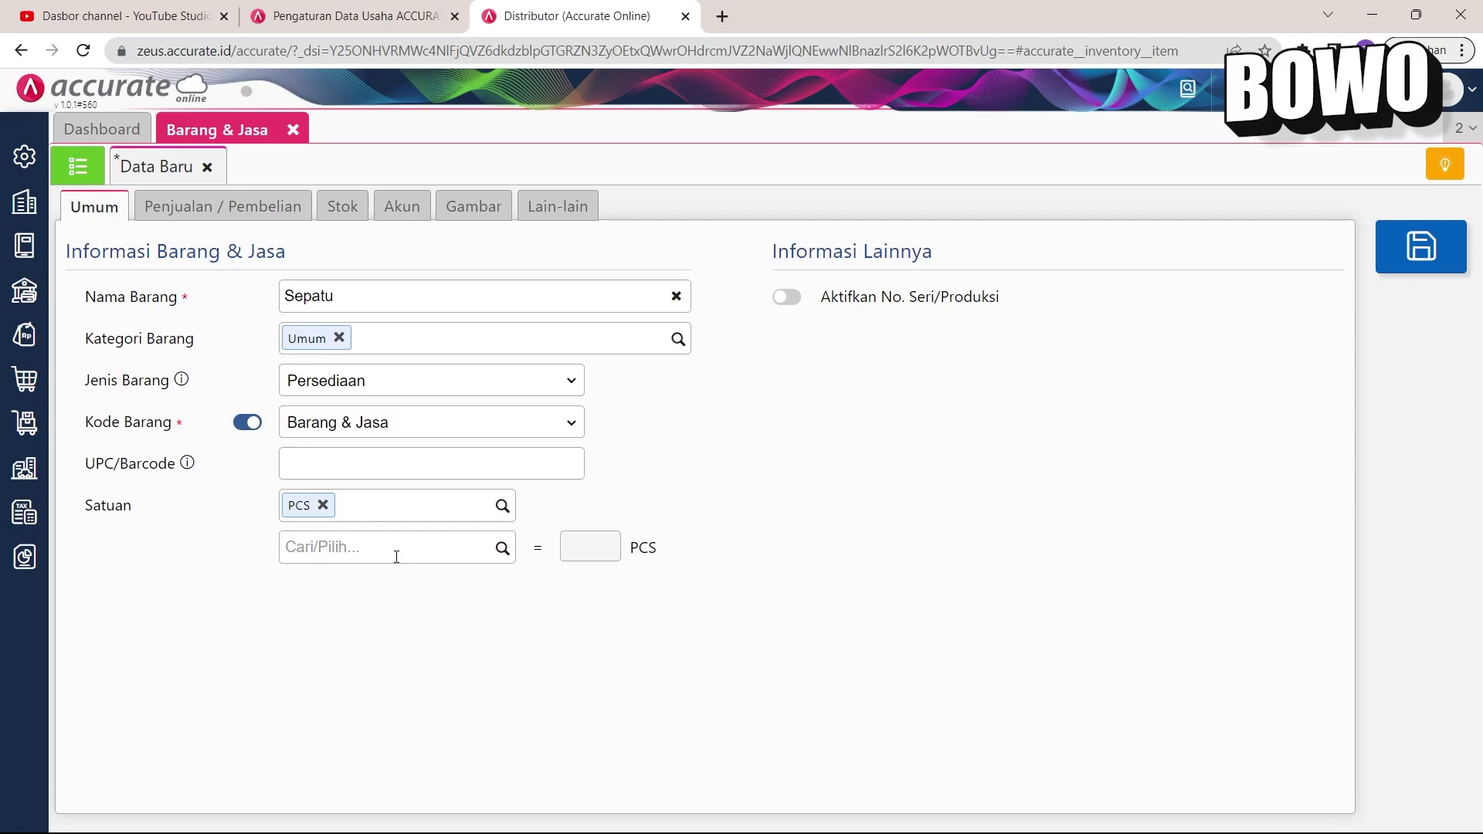
pyautogui.click(364, 556)
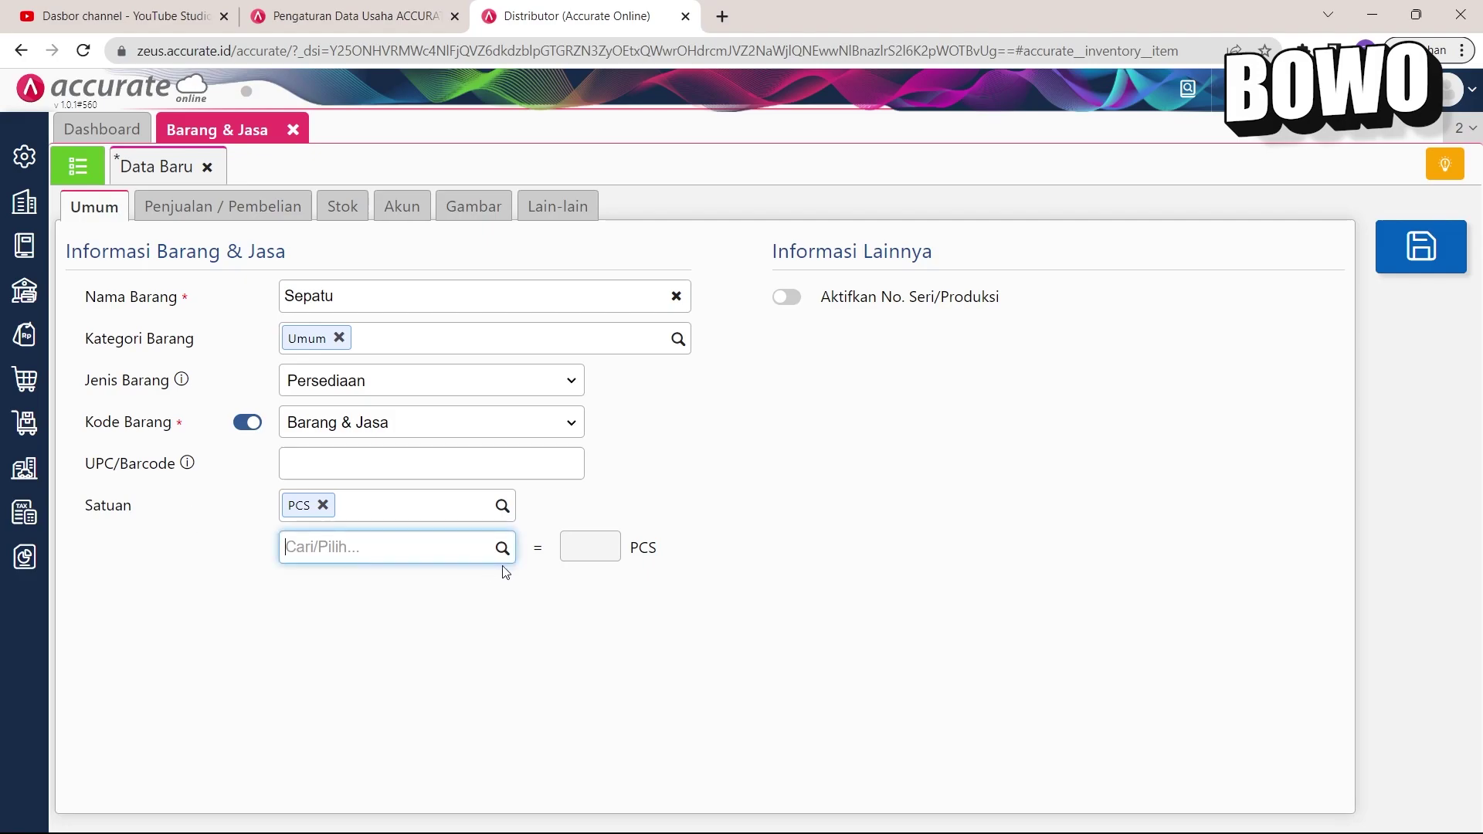
pyautogui.write('Lusin')
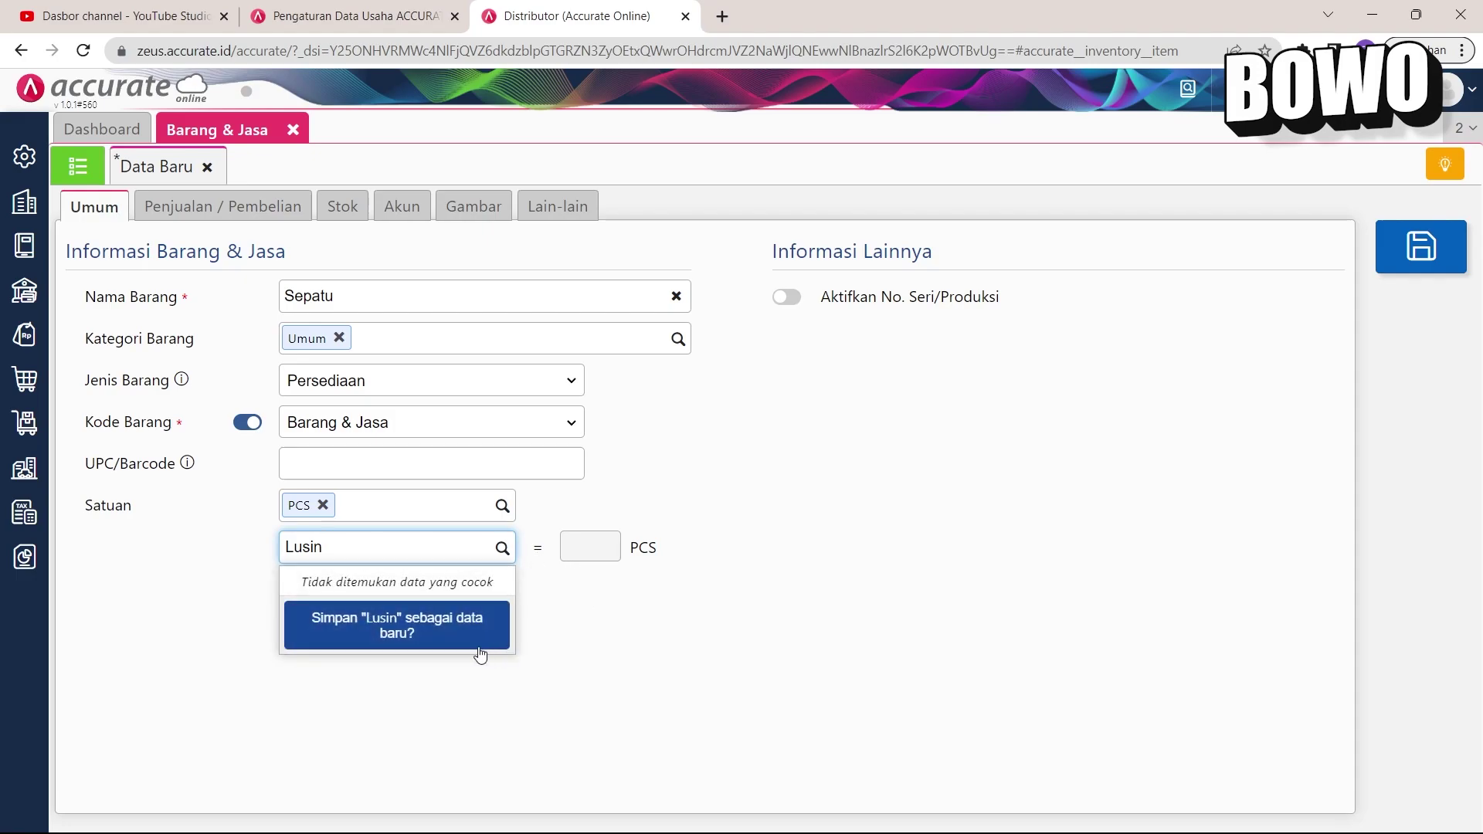
pyautogui.click(412, 624)
pyautogui.write('12')
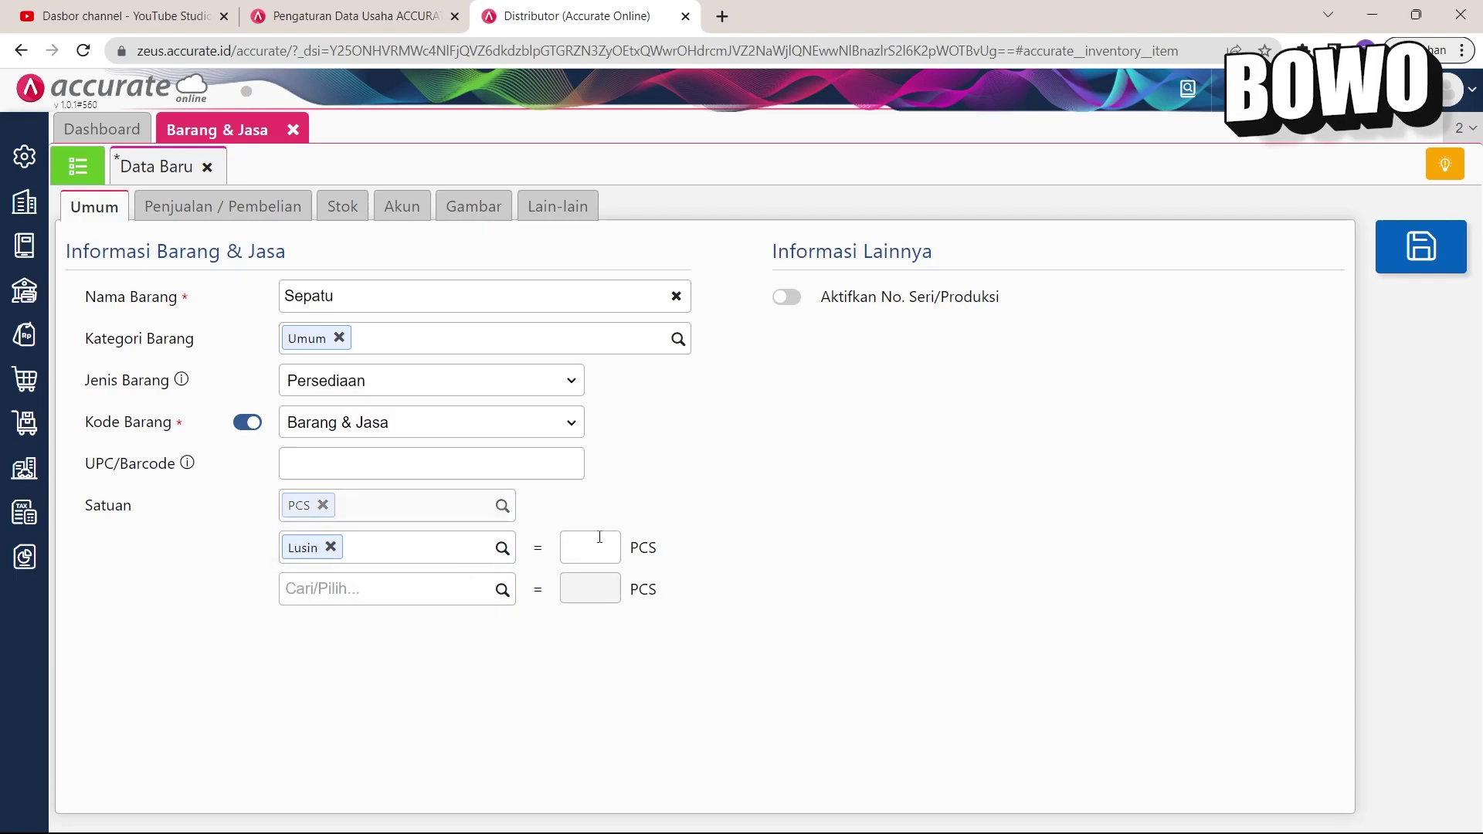
pyautogui.click(811, 553)
# Step: Examine Sepatu's default selling prices per unit, purchasing data, opening stock, default accounts, images and dimensions without entering anything
pyautogui.click(188, 224)
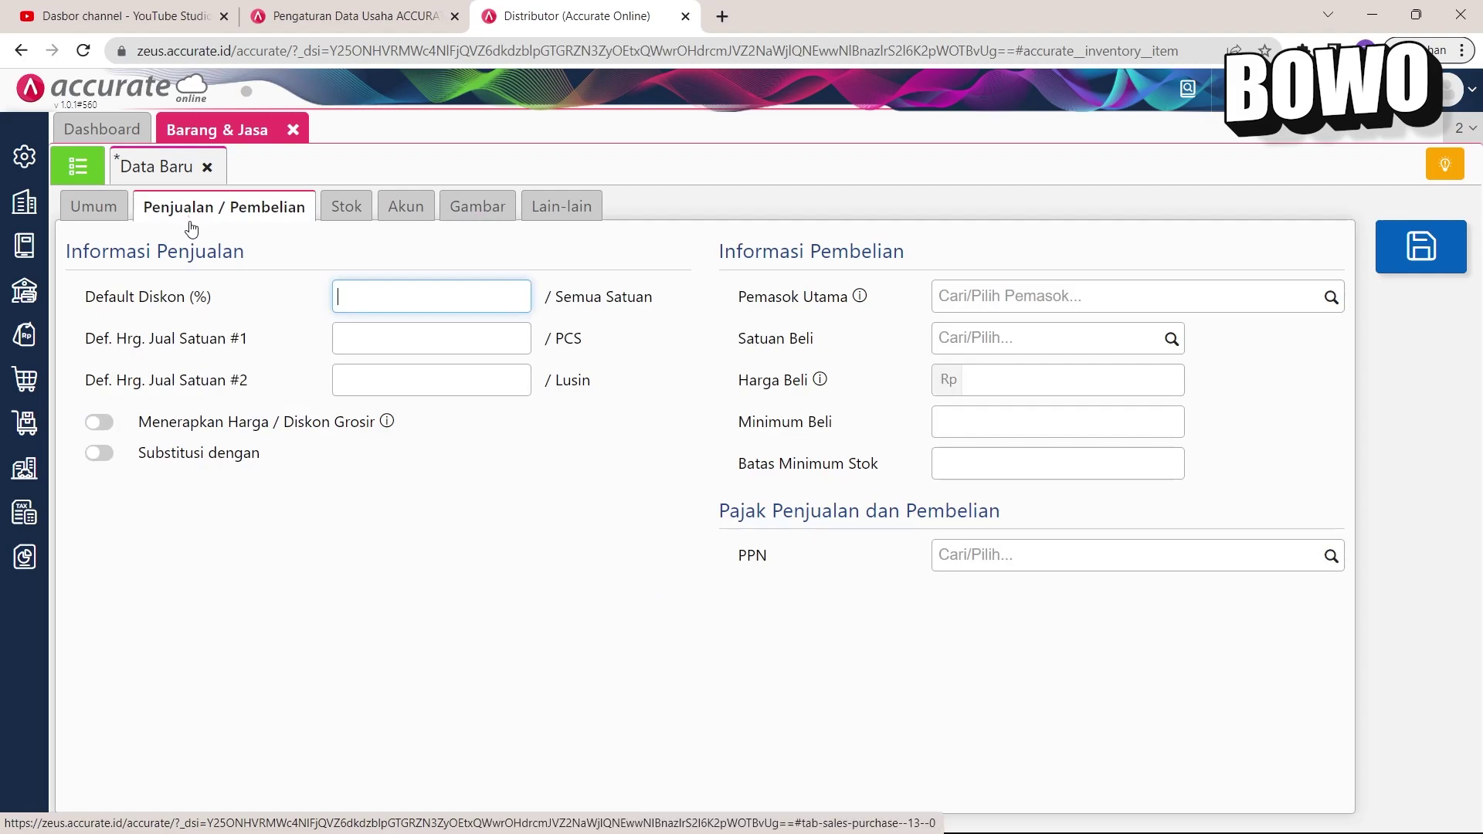
pyautogui.click(544, 568)
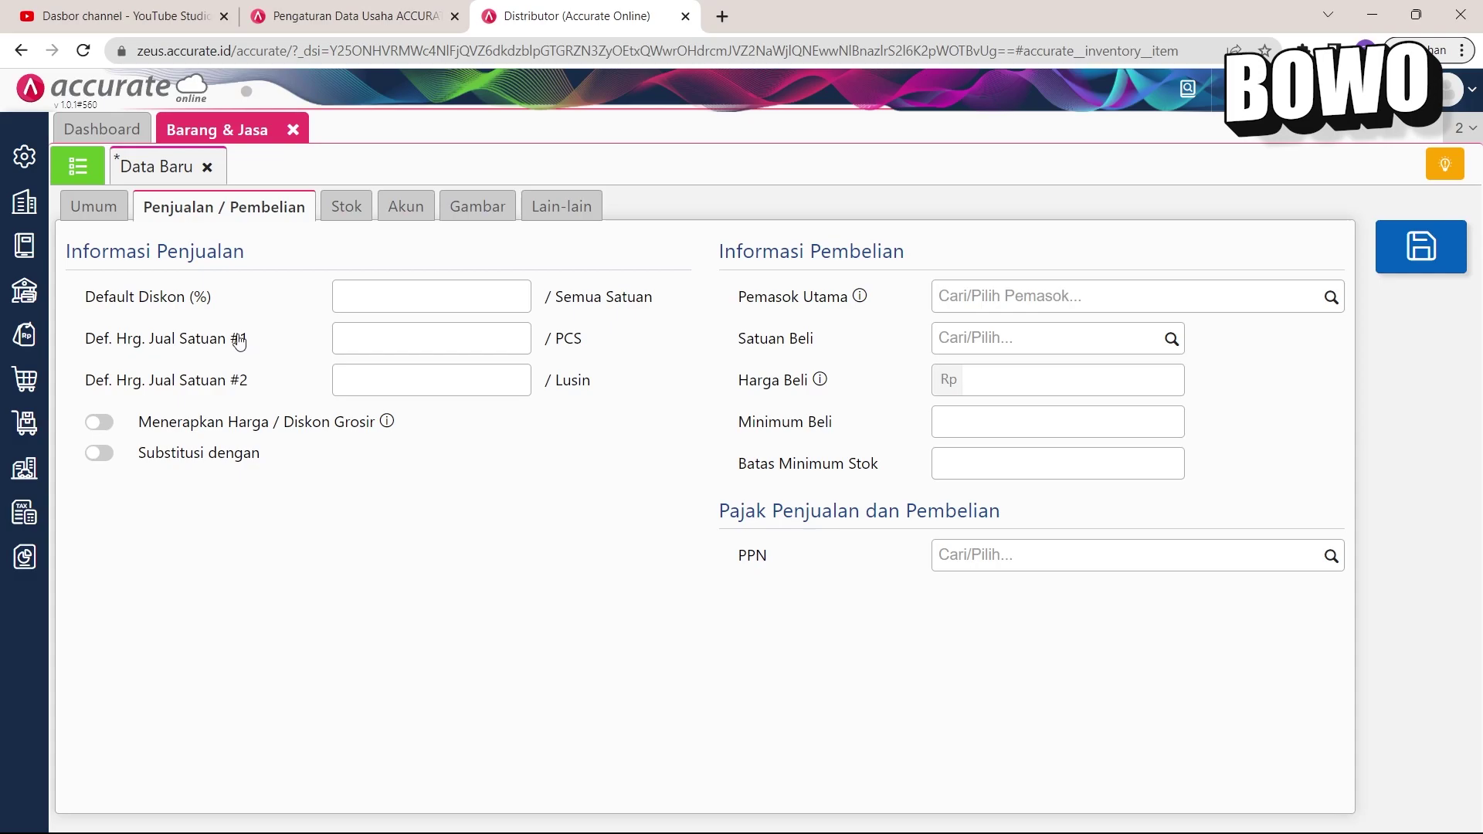
pyautogui.moveTo(171, 344); pyautogui.dragTo(293, 361)
pyautogui.moveTo(545, 343); pyautogui.dragTo(613, 361)
pyautogui.moveTo(545, 380); pyautogui.dragTo(615, 392)
pyautogui.click(381, 464)
pyautogui.click(351, 209)
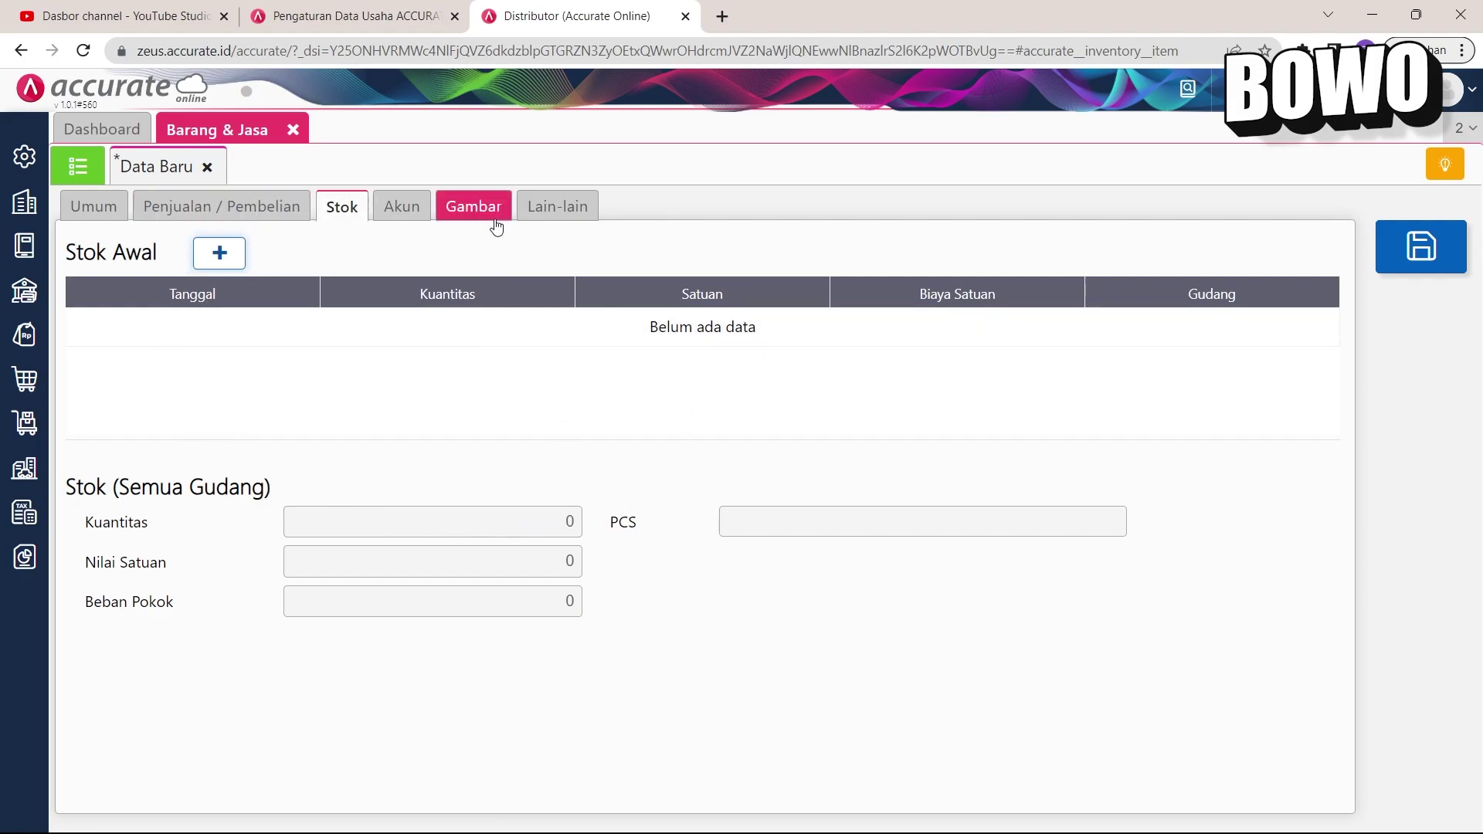
pyautogui.click(406, 208)
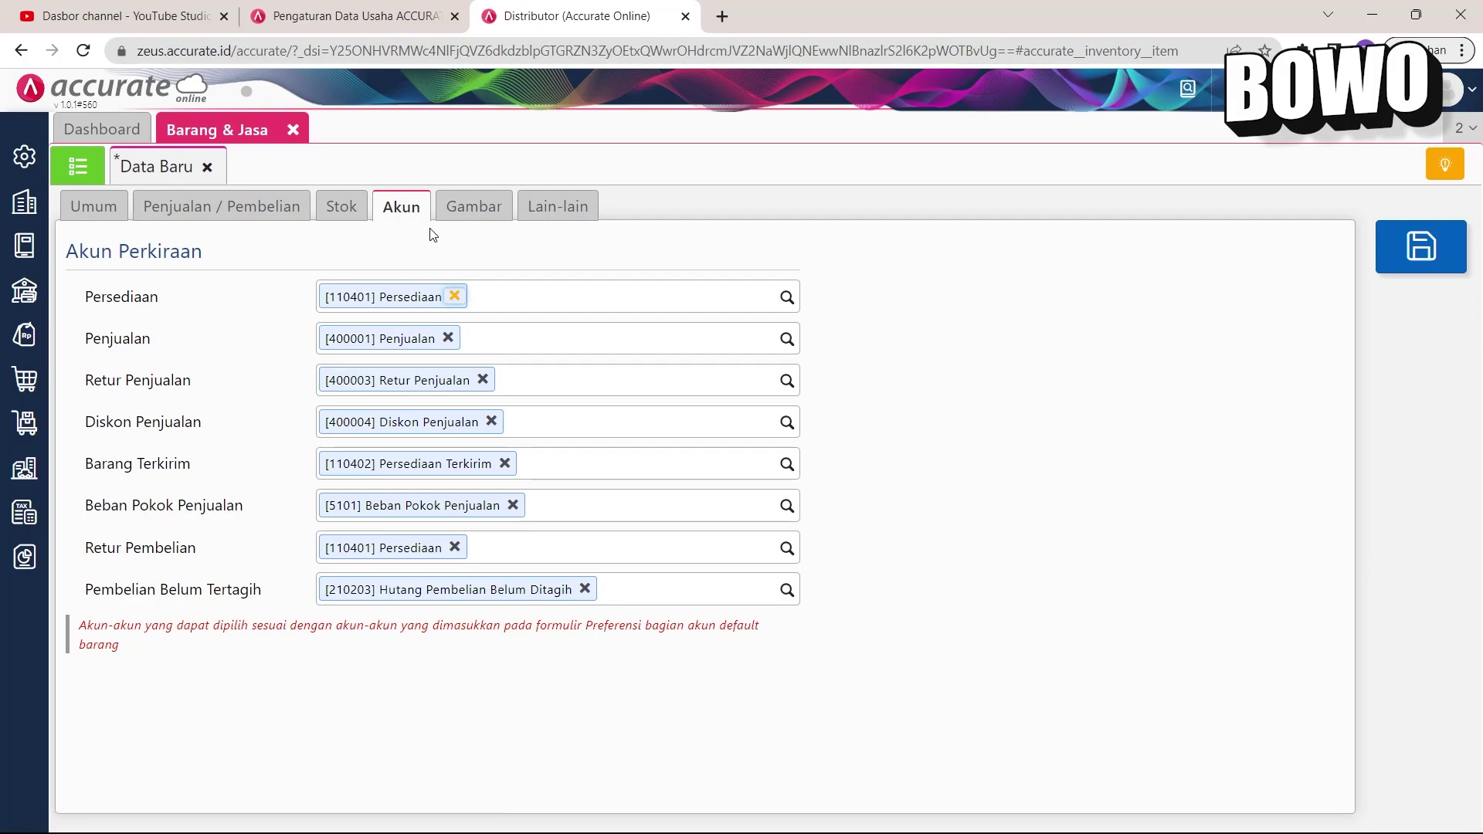
pyautogui.click(488, 214)
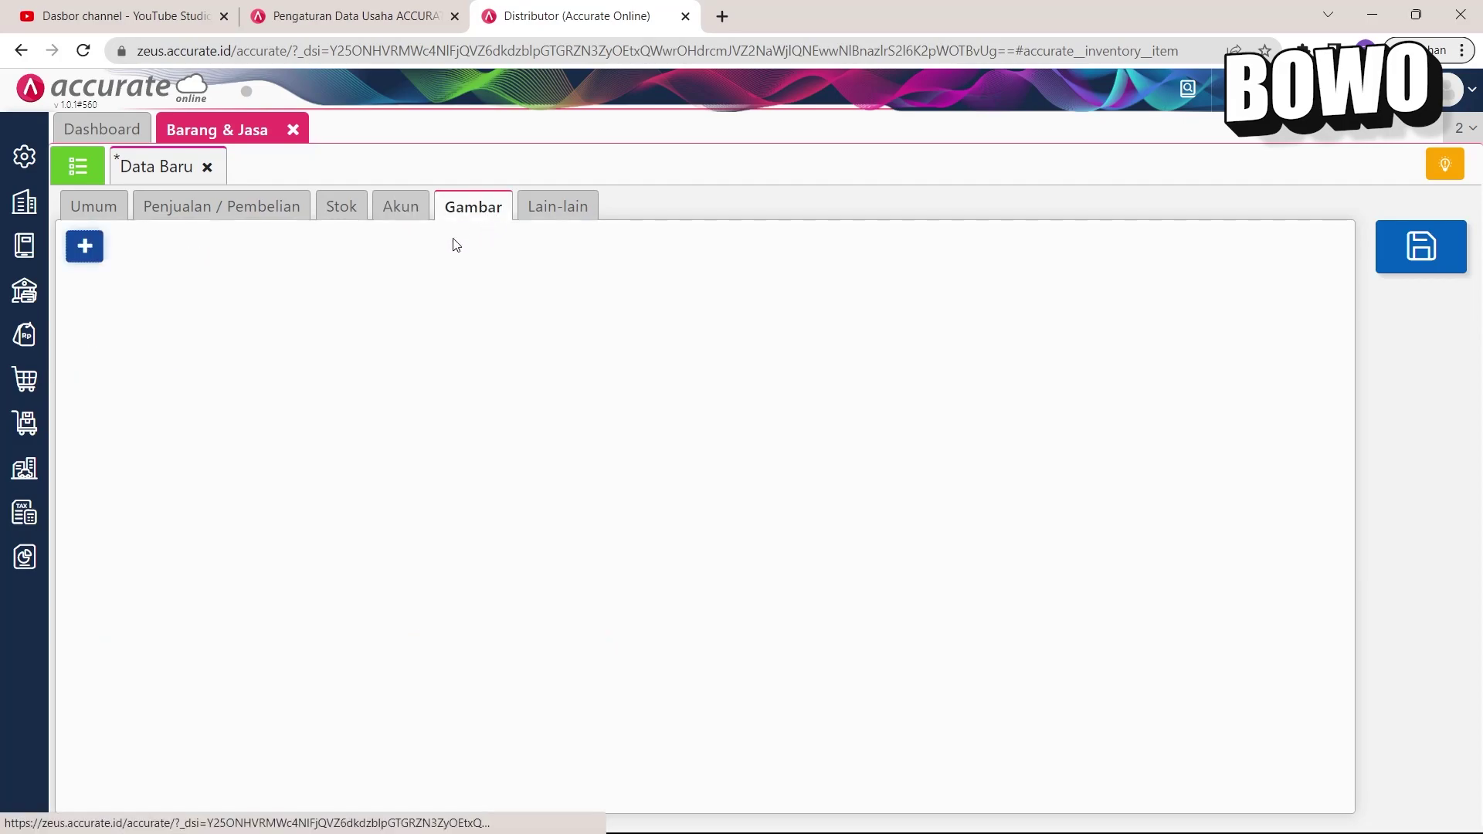
pyautogui.click(550, 214)
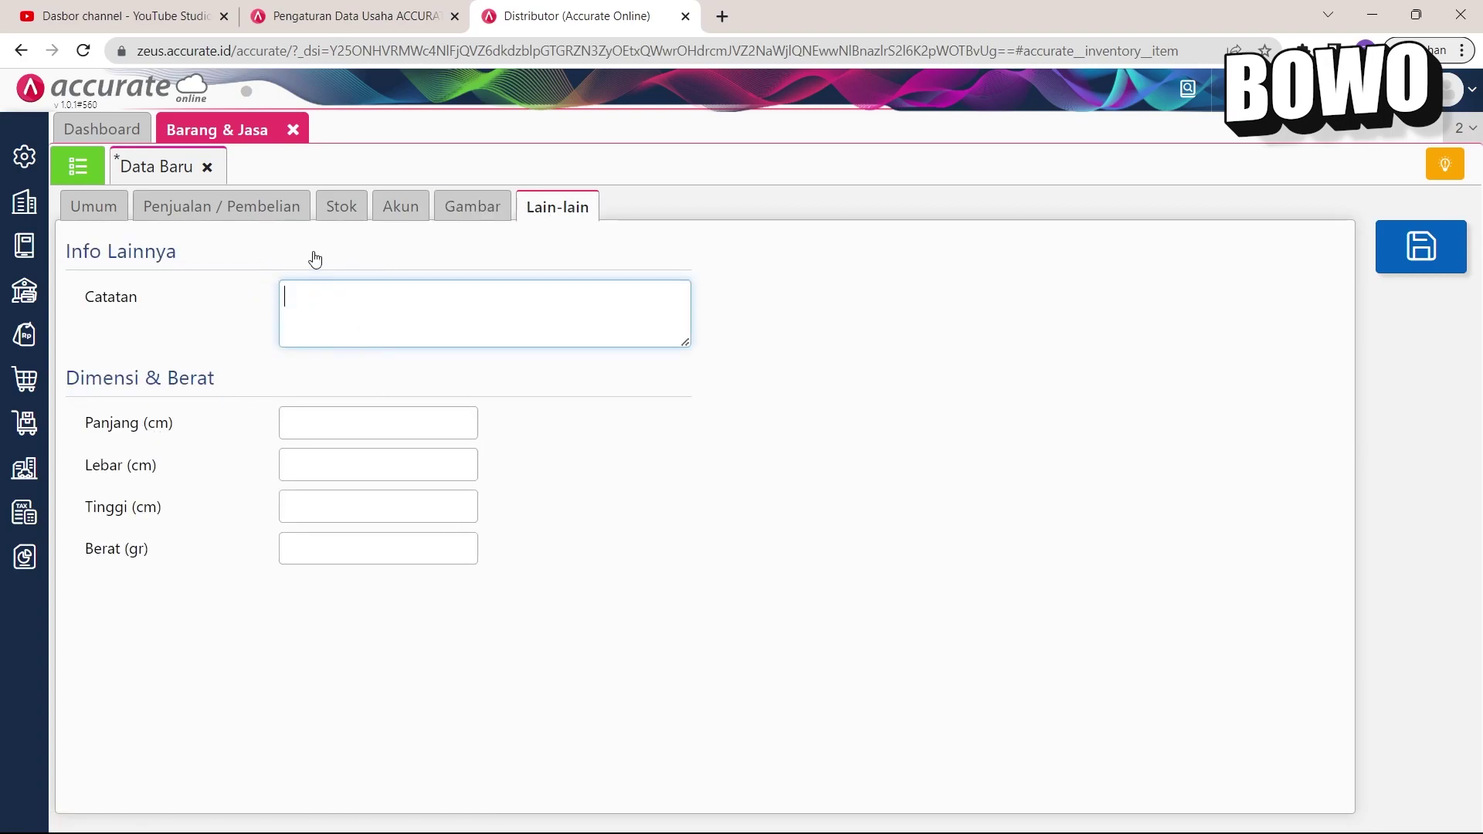
# Step: Save the Sepatu item and display the Barang & Jasa list
pyautogui.click(1422, 267)
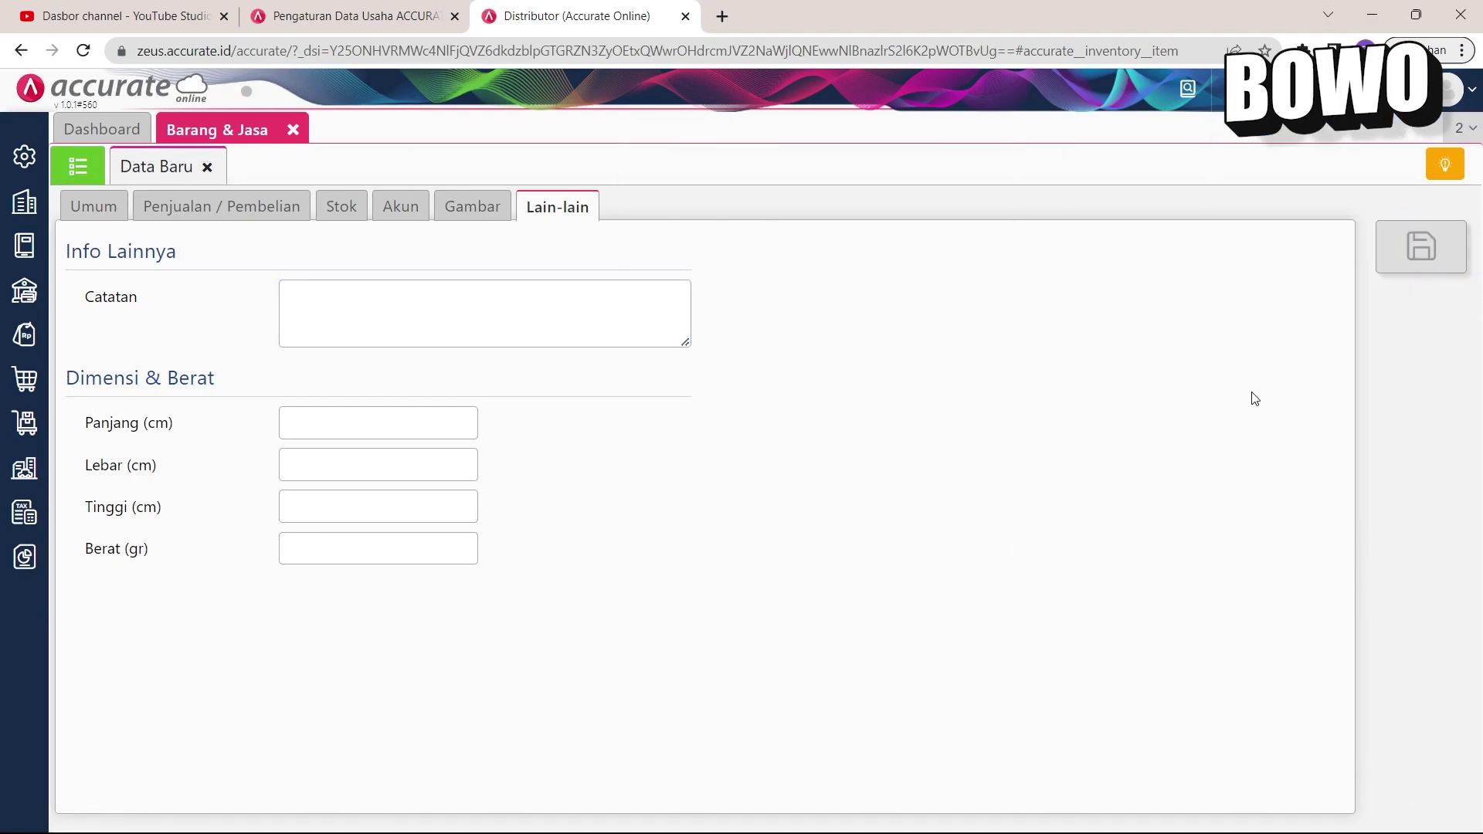
pyautogui.click(77, 170)
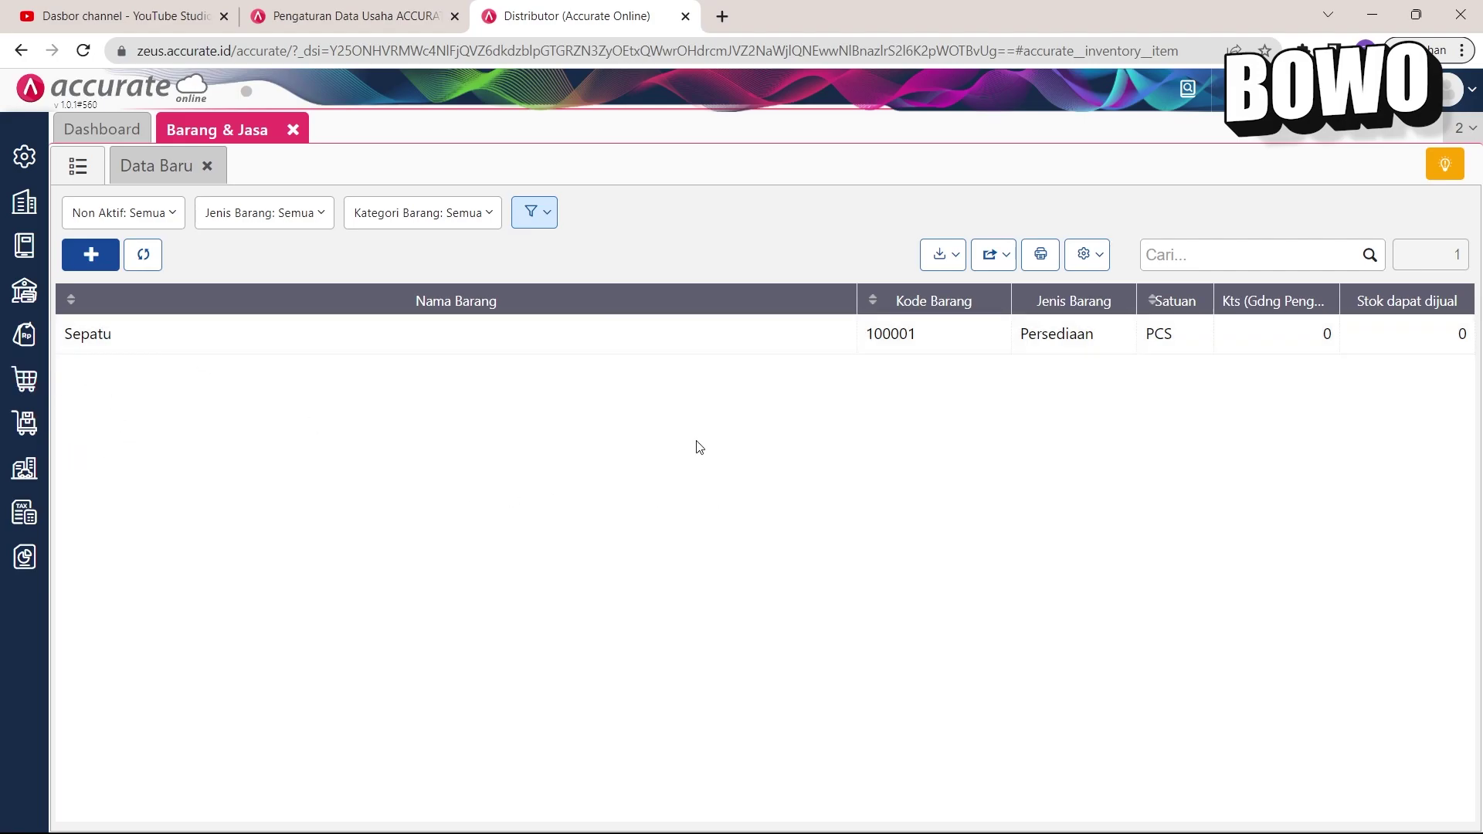
# Step: Fill in another new item record with the name Sendal and PCS as its unit
pyautogui.click(155, 178)
pyautogui.click(123, 215)
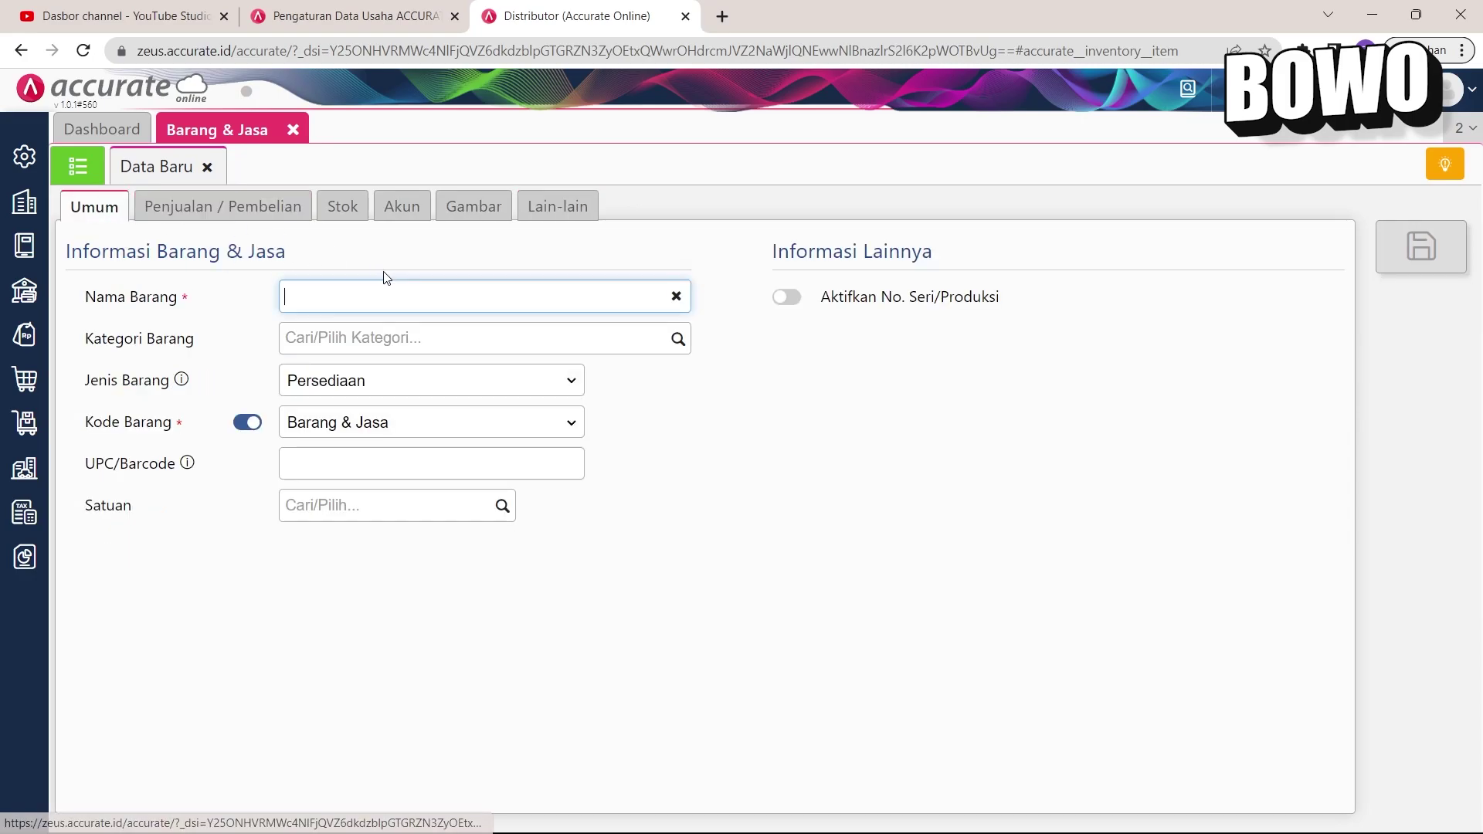
pyautogui.write('Sendal')
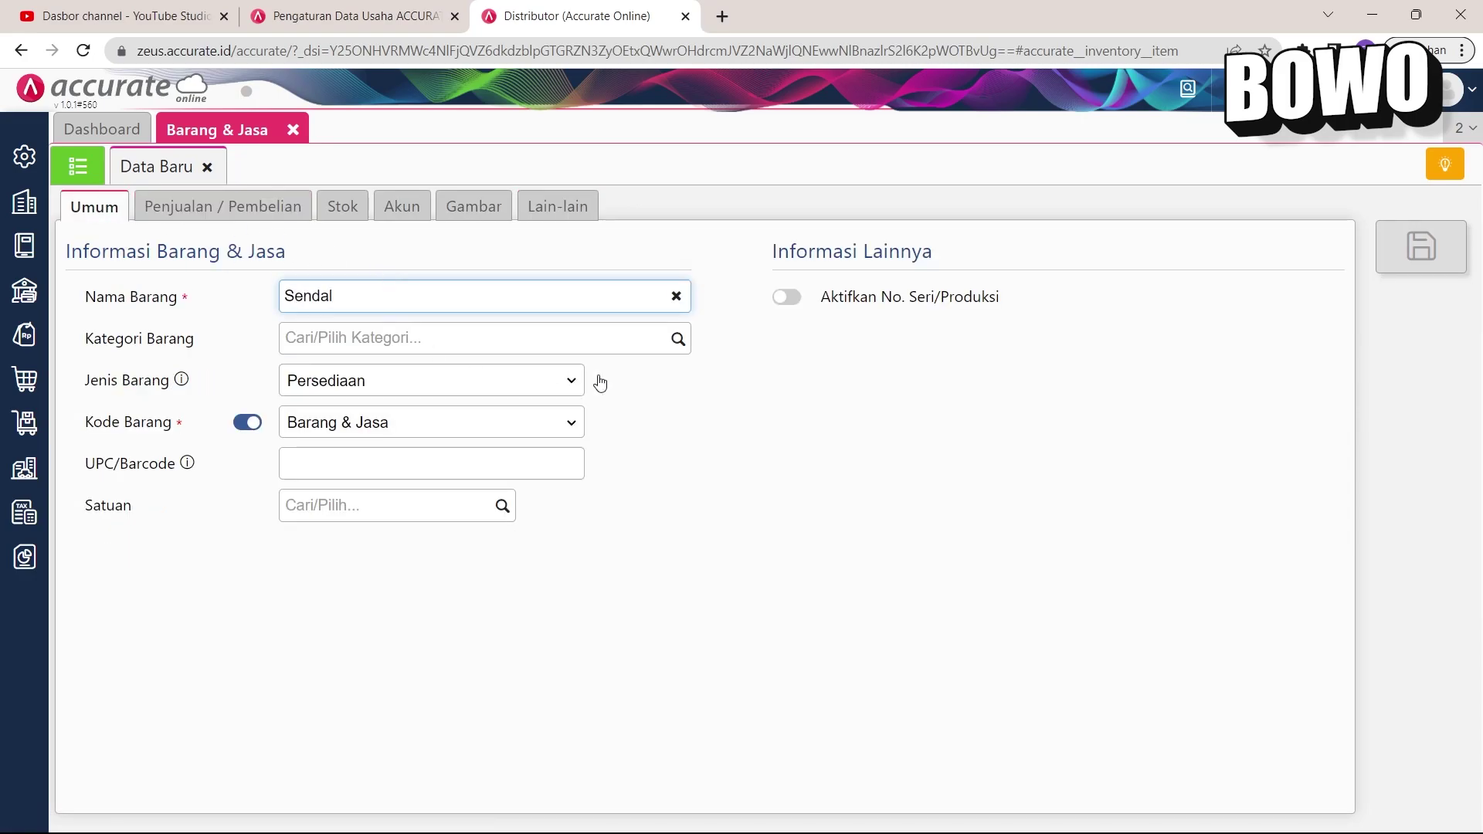
pyautogui.click(677, 402)
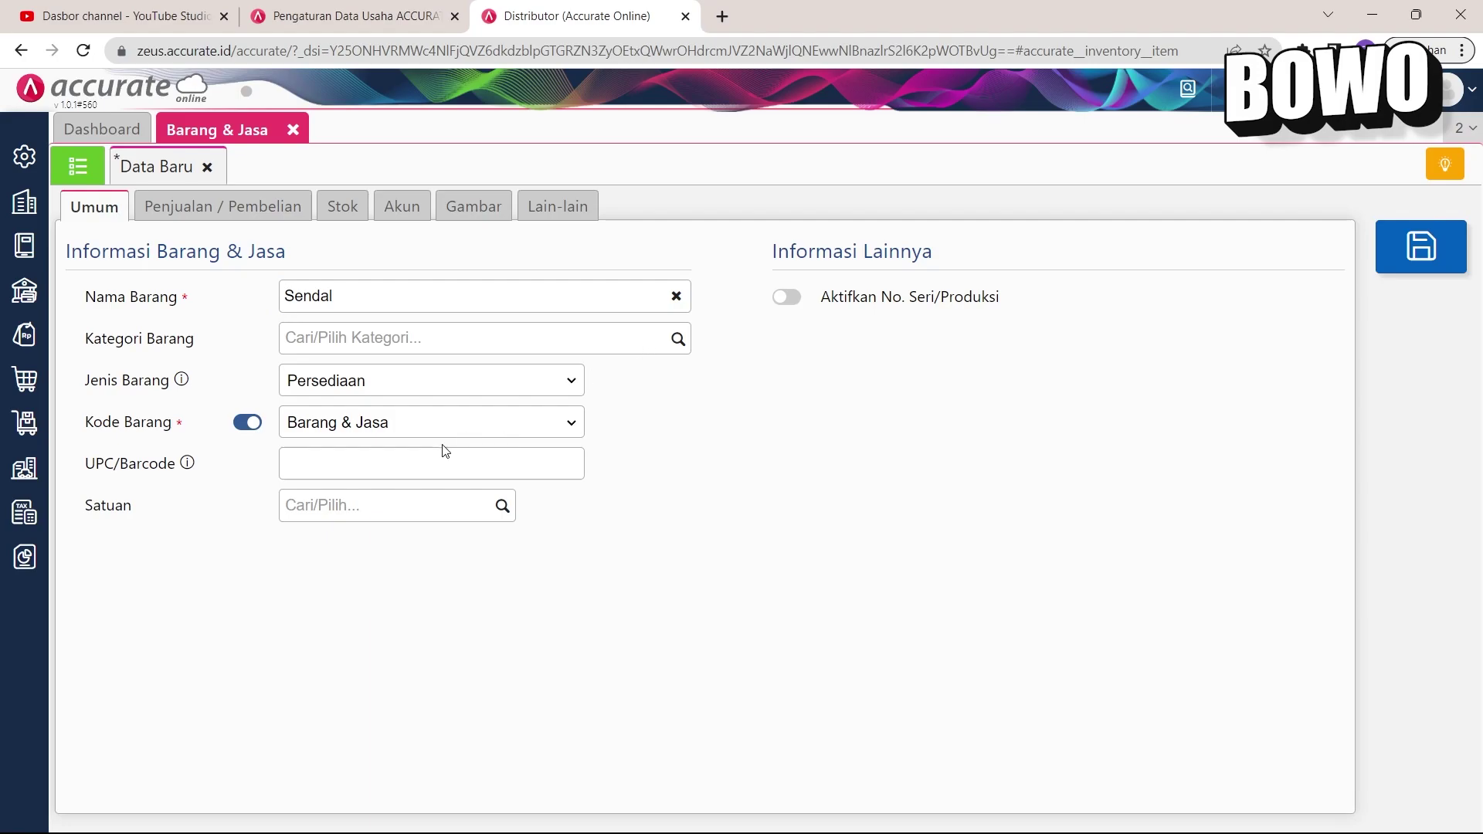
pyautogui.click(502, 508)
pyautogui.click(442, 538)
pyautogui.click(331, 506)
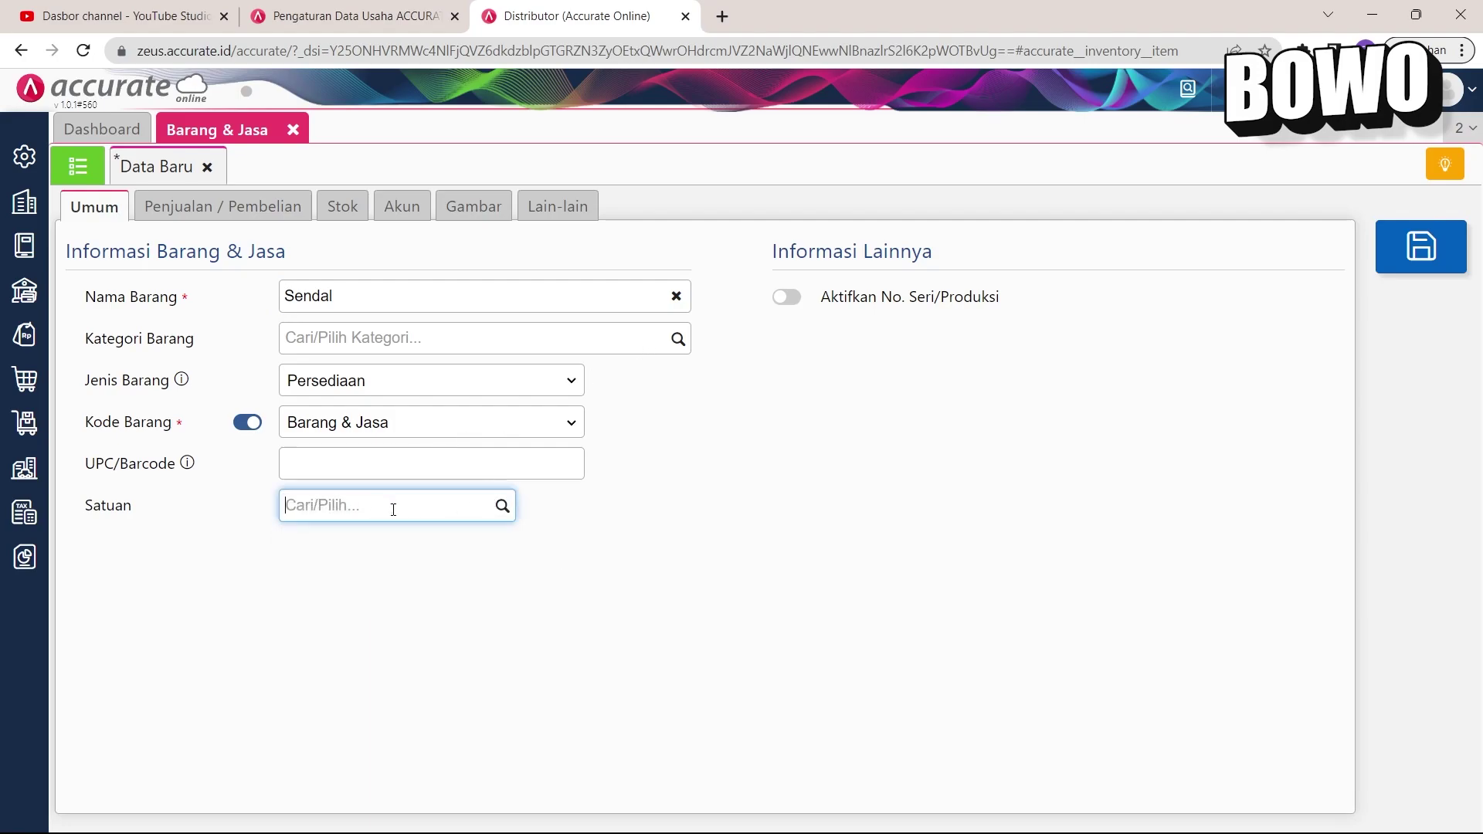
pyautogui.click(503, 507)
pyautogui.click(392, 576)
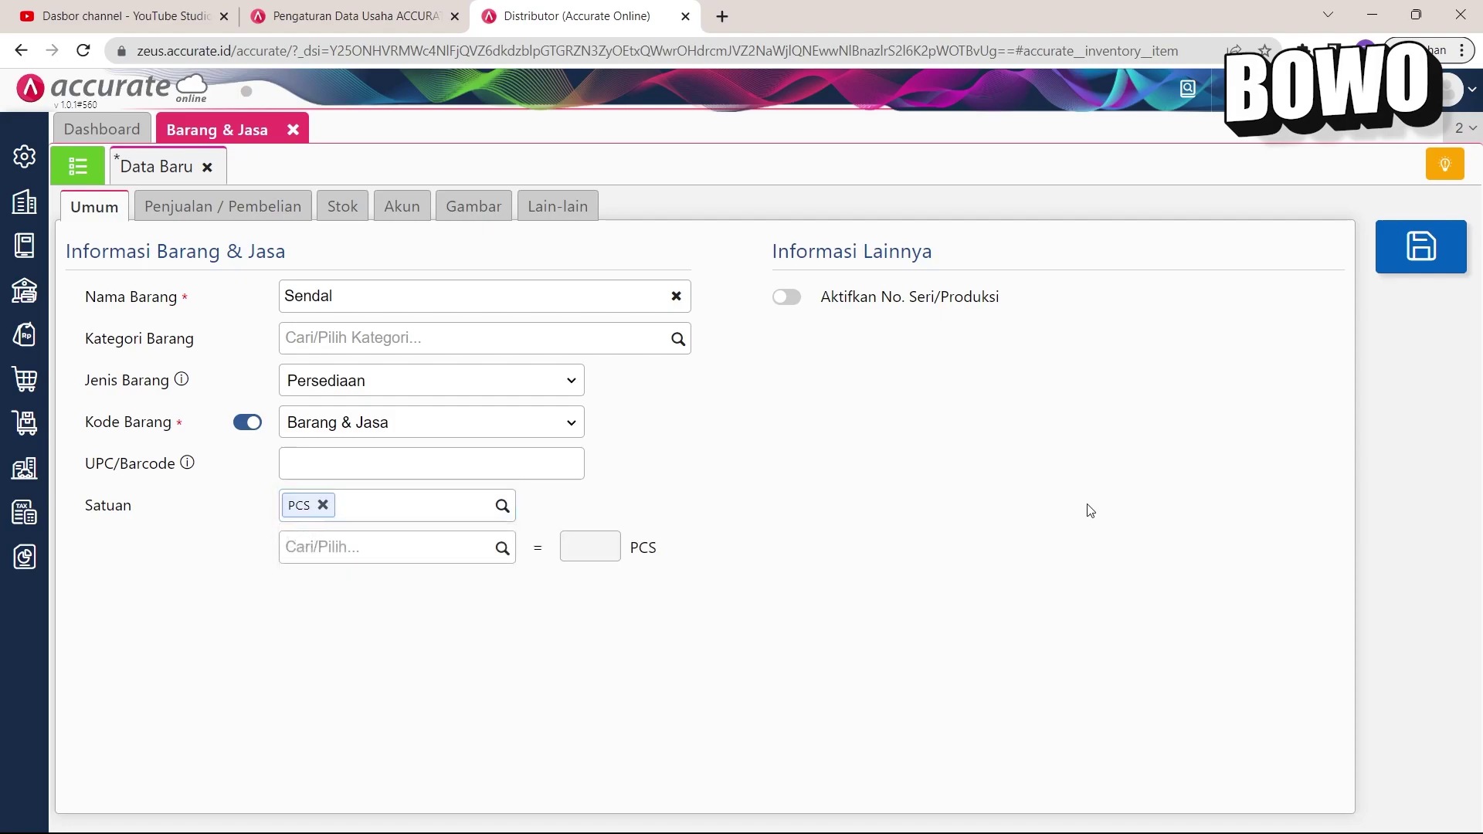
# Step: Save the Sendal item and return to the Barang & Jasa list
pyautogui.click(1433, 265)
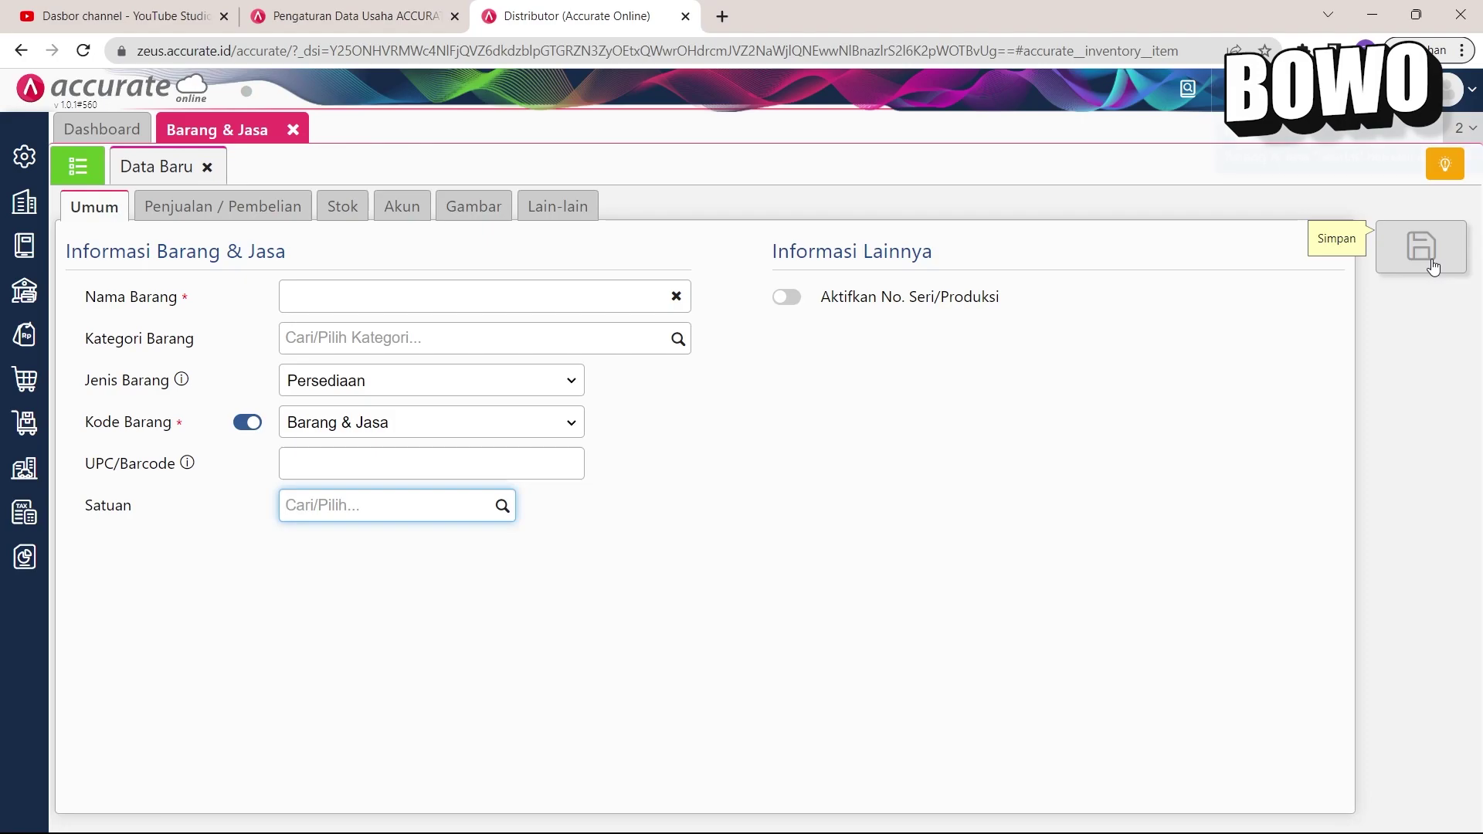
pyautogui.click(78, 166)
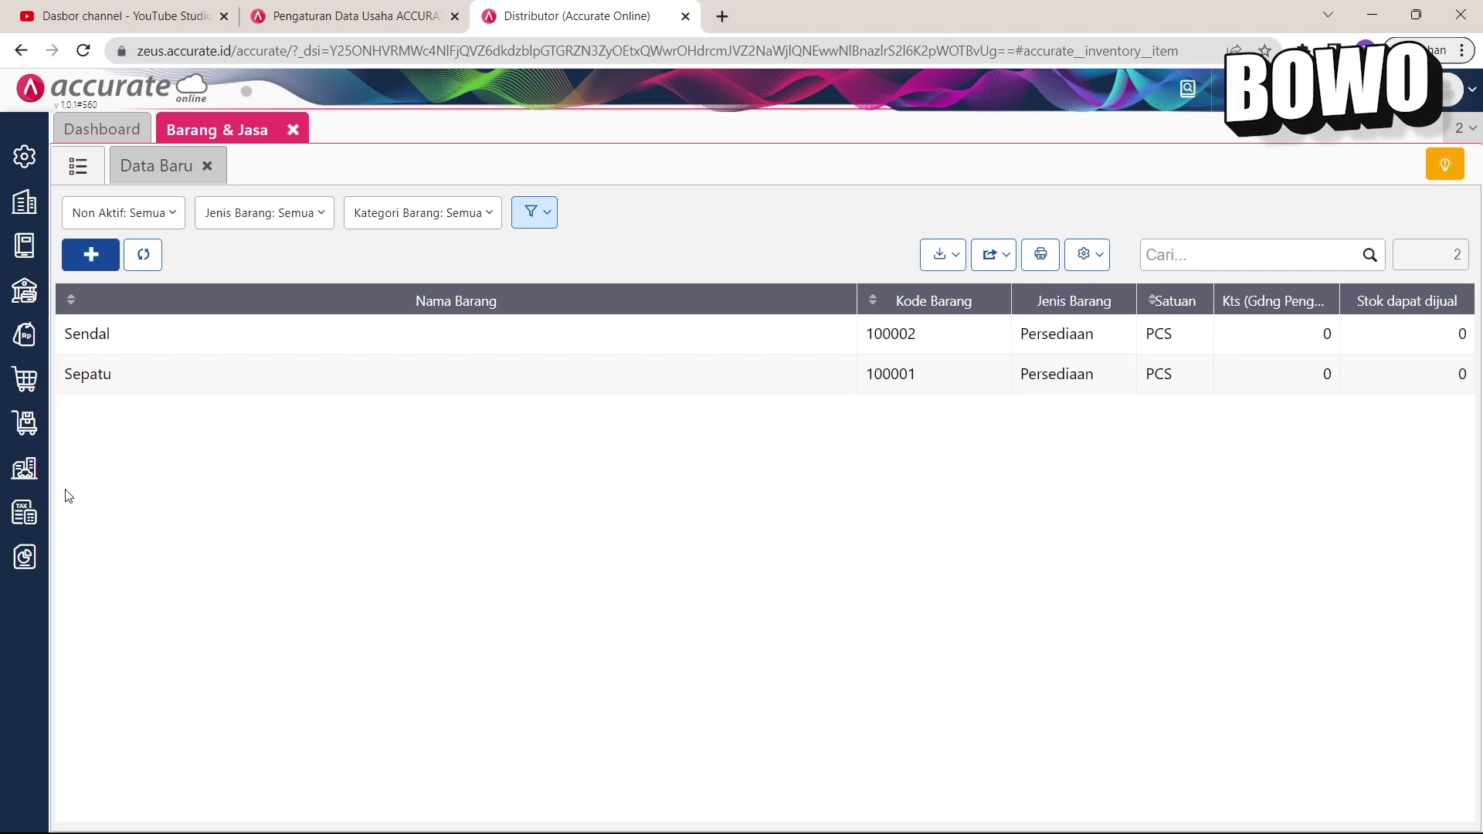
# Step: Open a new Gudang (warehouse) record in the Persediaan module
pyautogui.click(31, 433)
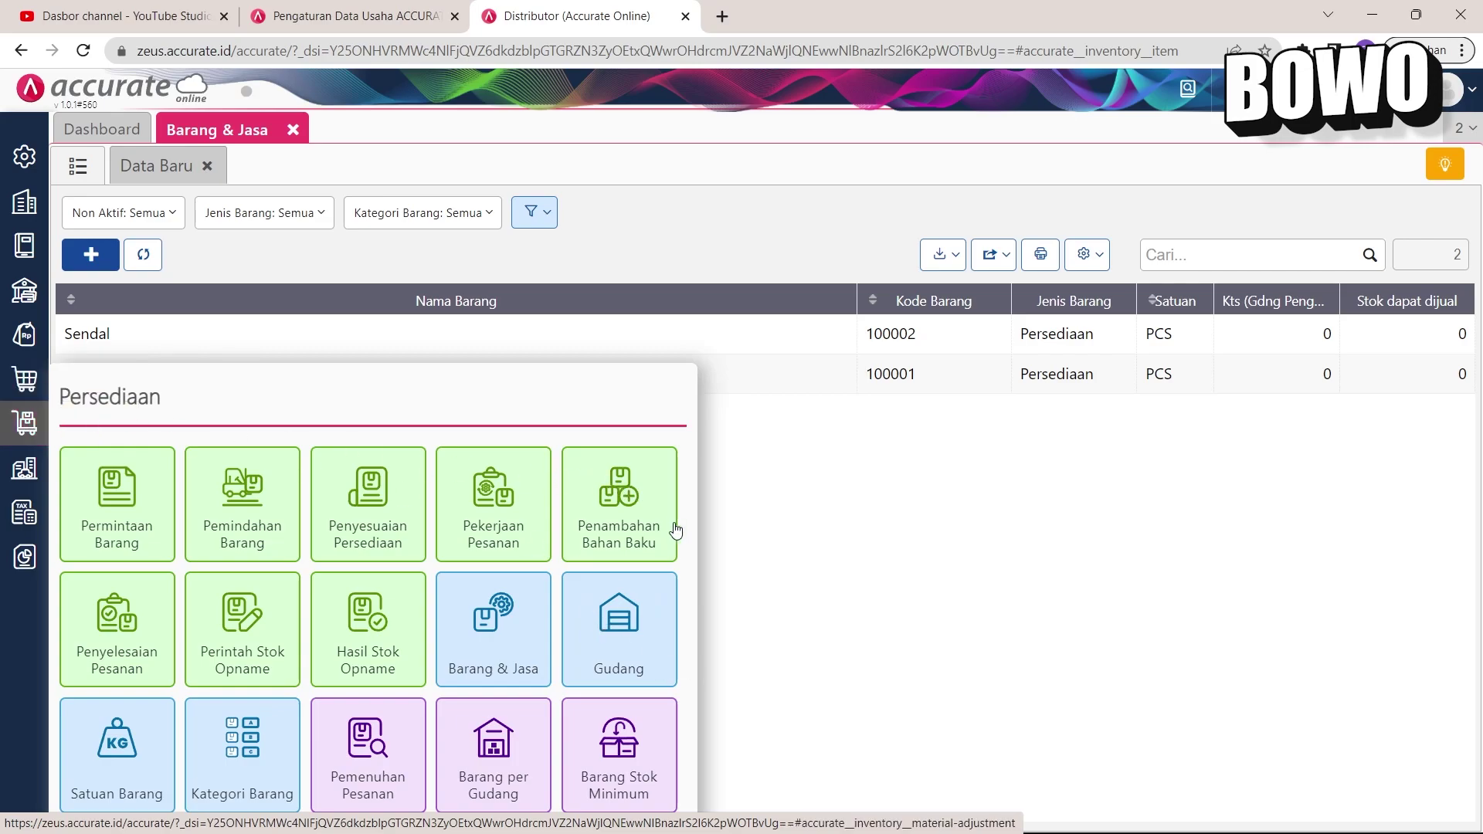
pyautogui.click(623, 660)
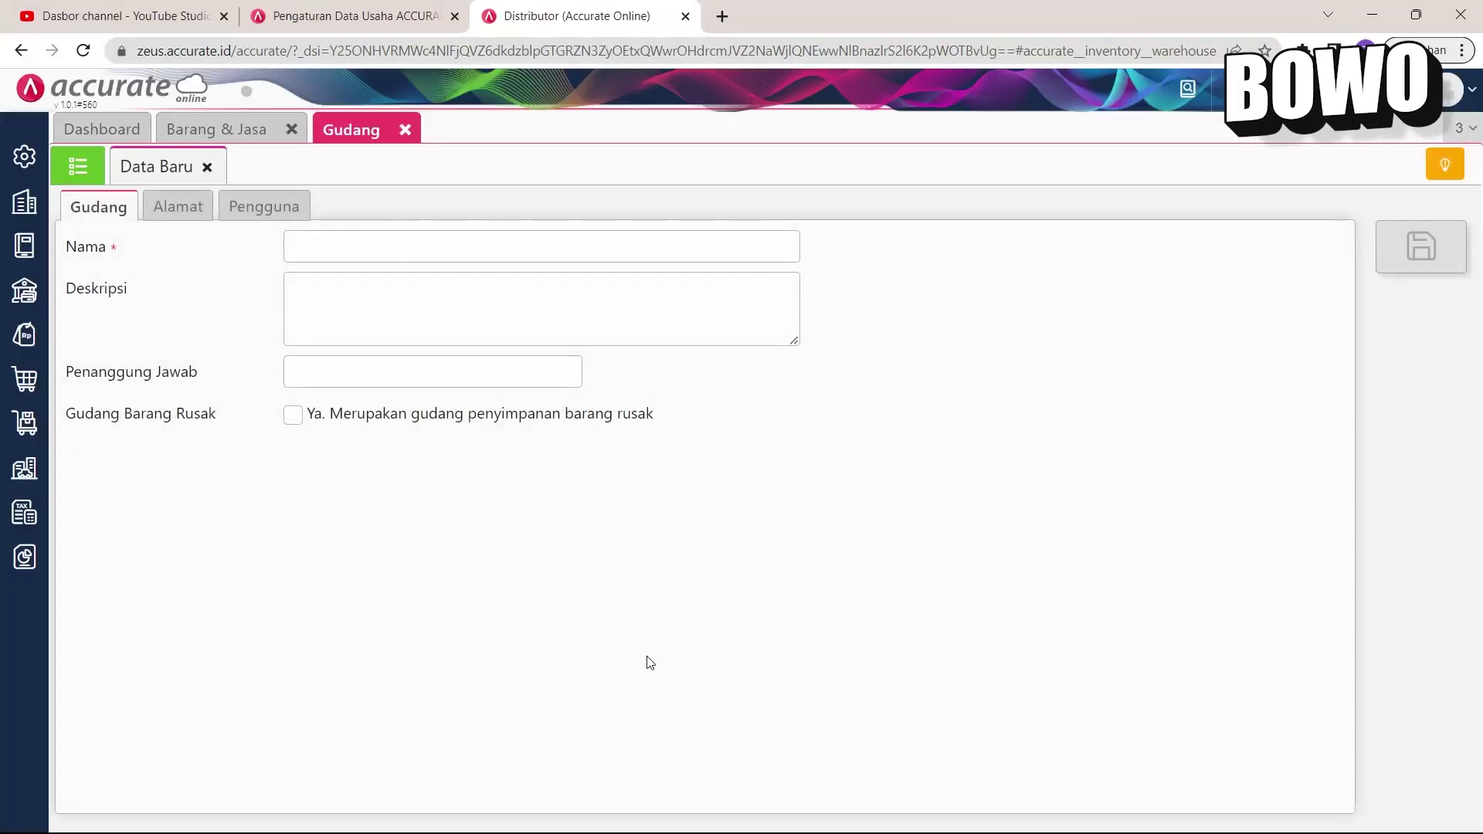
# Step: Create a warehouse record named Gudang bekasi and save it
pyautogui.click(87, 177)
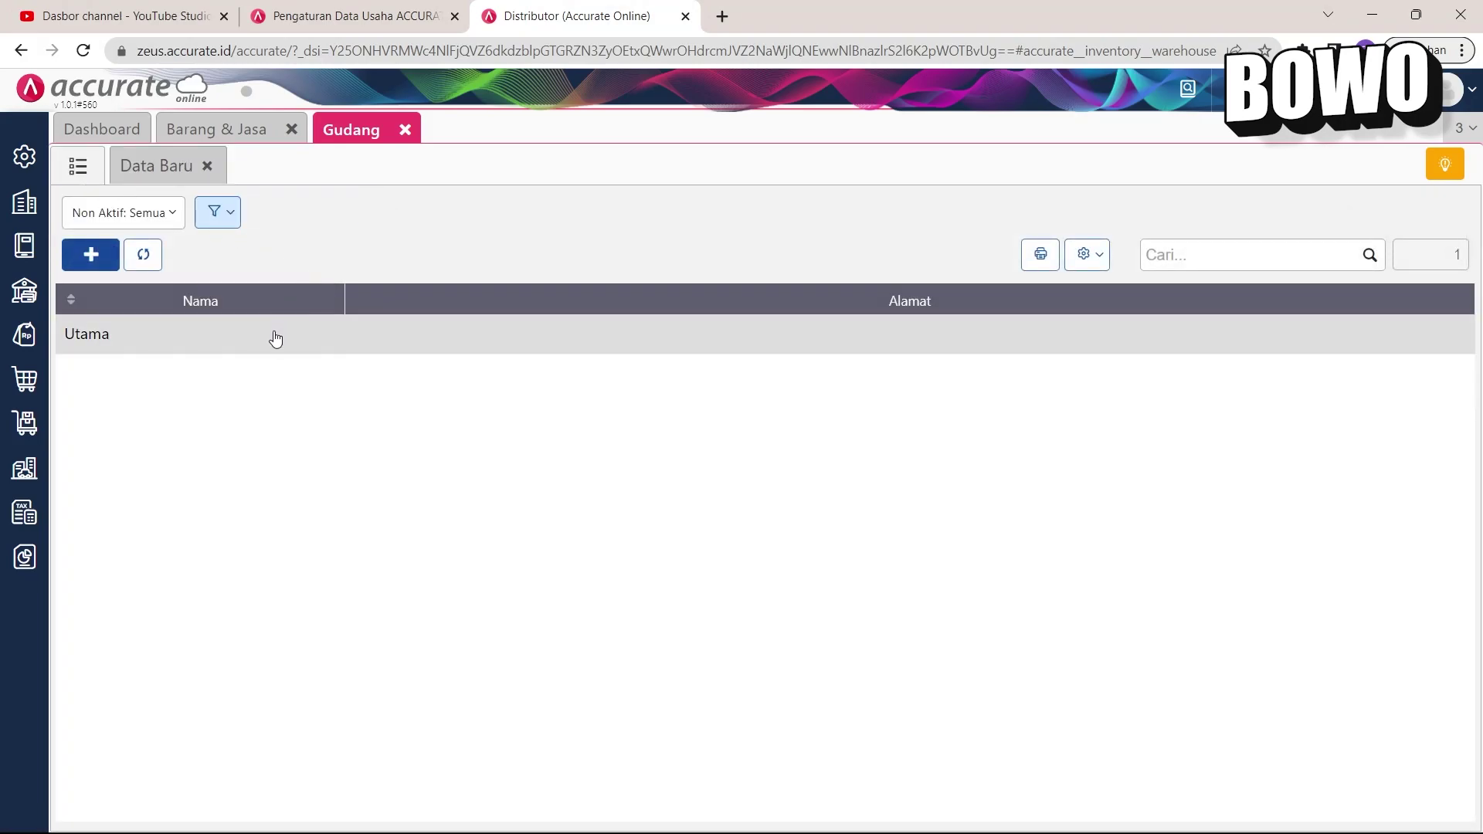
pyautogui.click(168, 178)
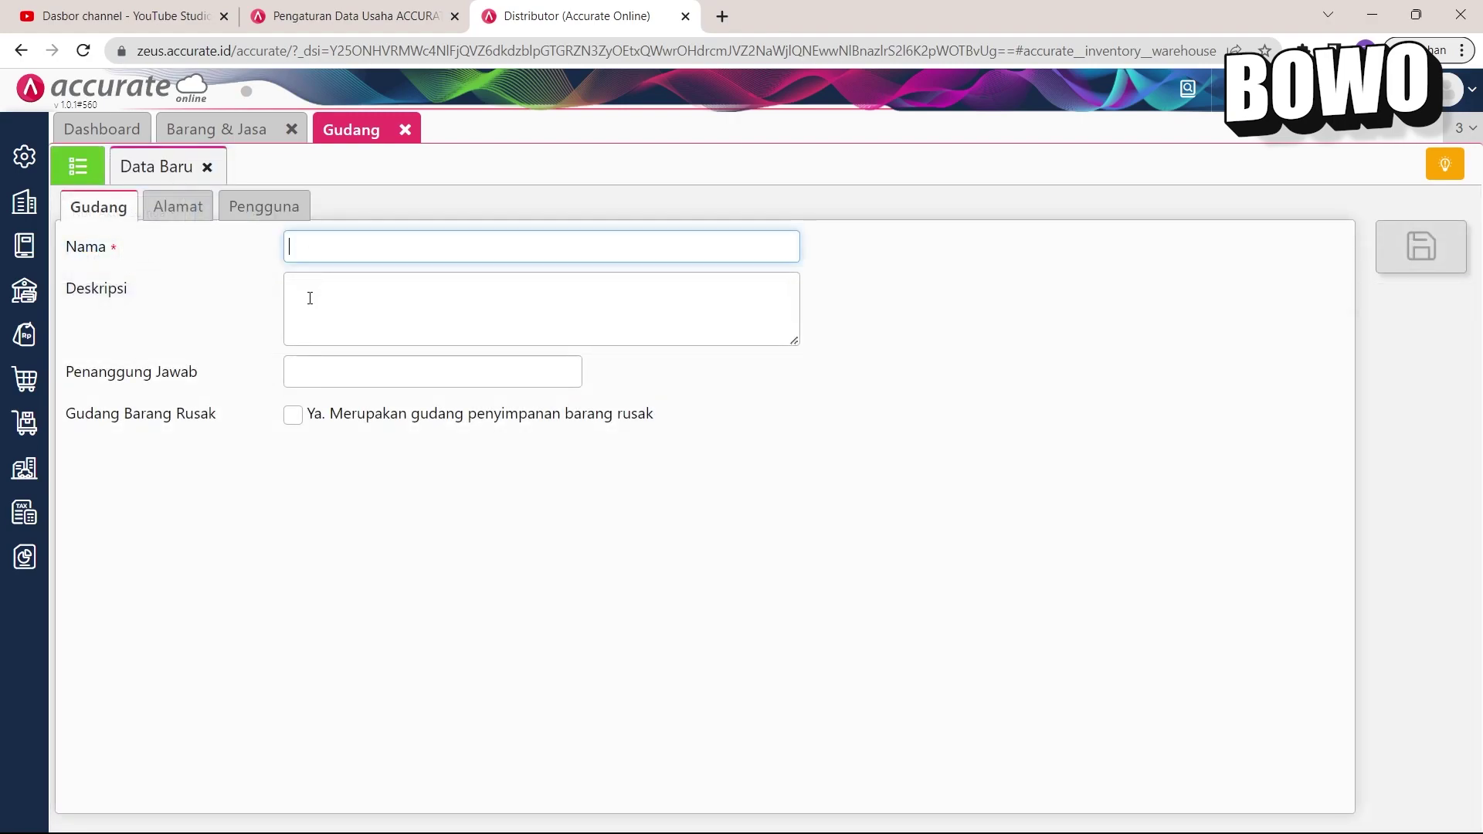
pyautogui.write('Gudang bekasi')
pyautogui.click(1422, 247)
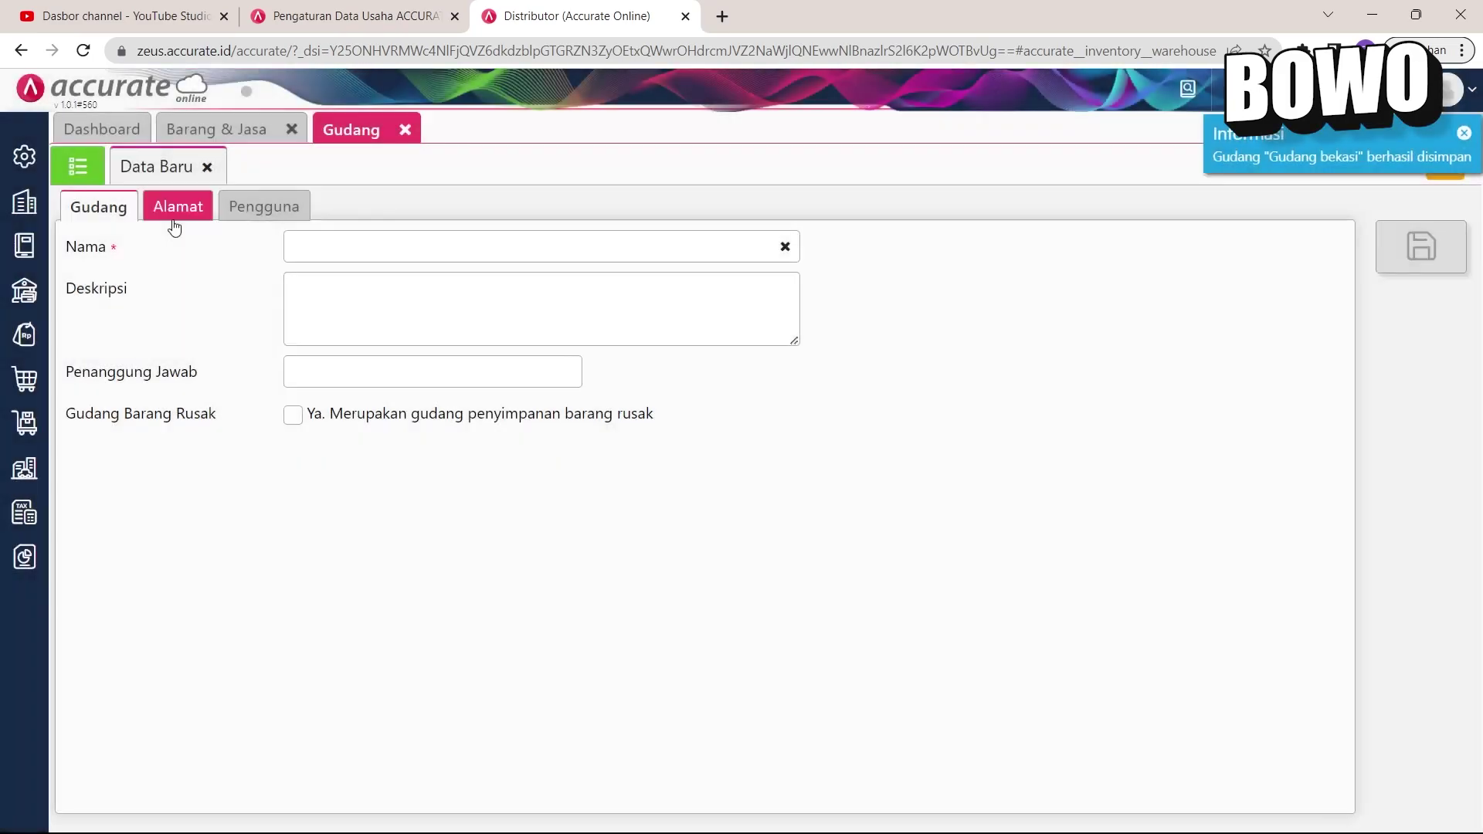
# Step: Create and save another warehouse named Gudang jakarta, and return to the Gudang list
pyautogui.click(457, 246)
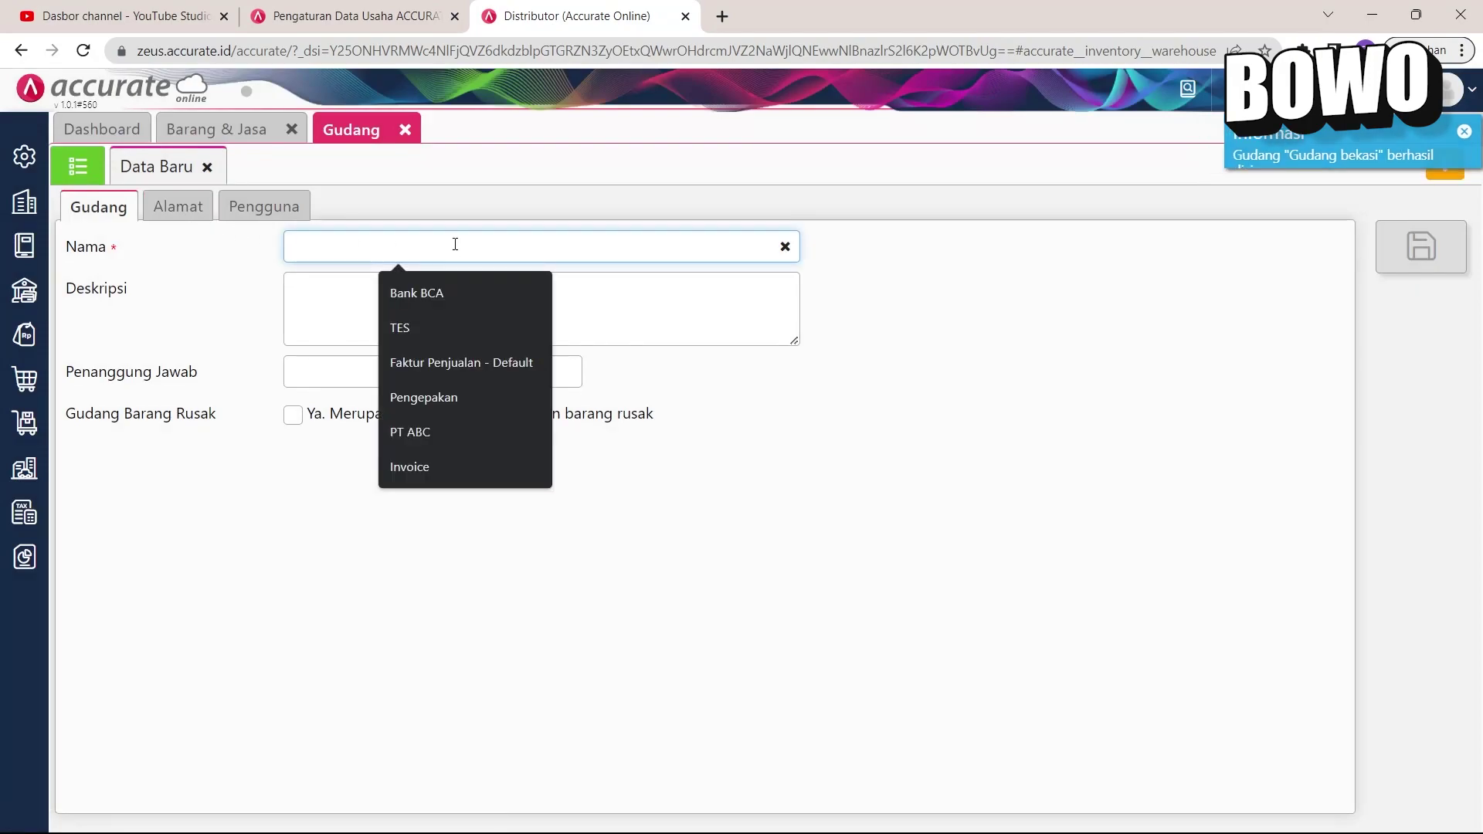
pyautogui.write('Gudang ')
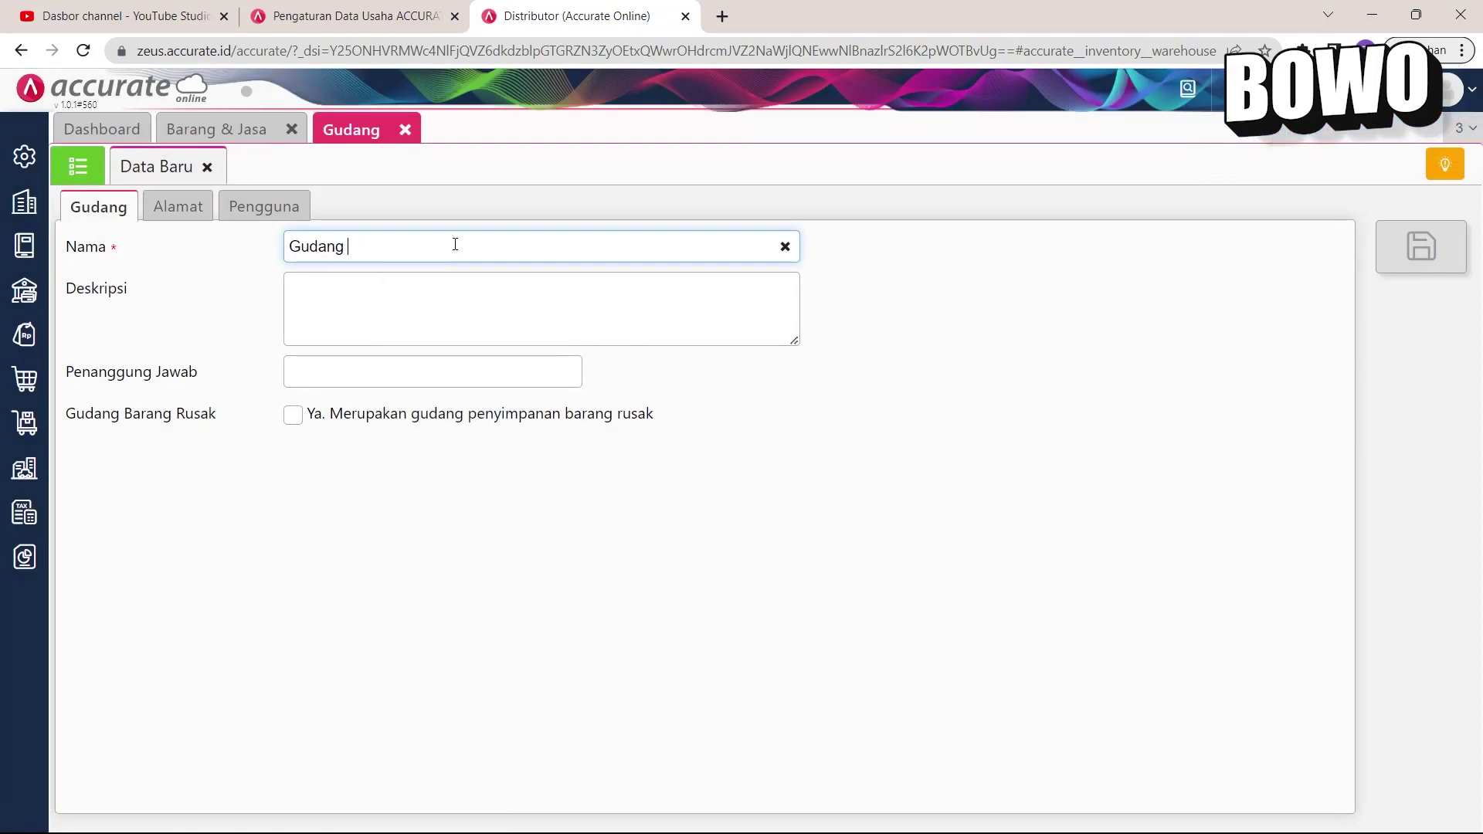
pyautogui.write('jakarta')
pyautogui.click(1421, 247)
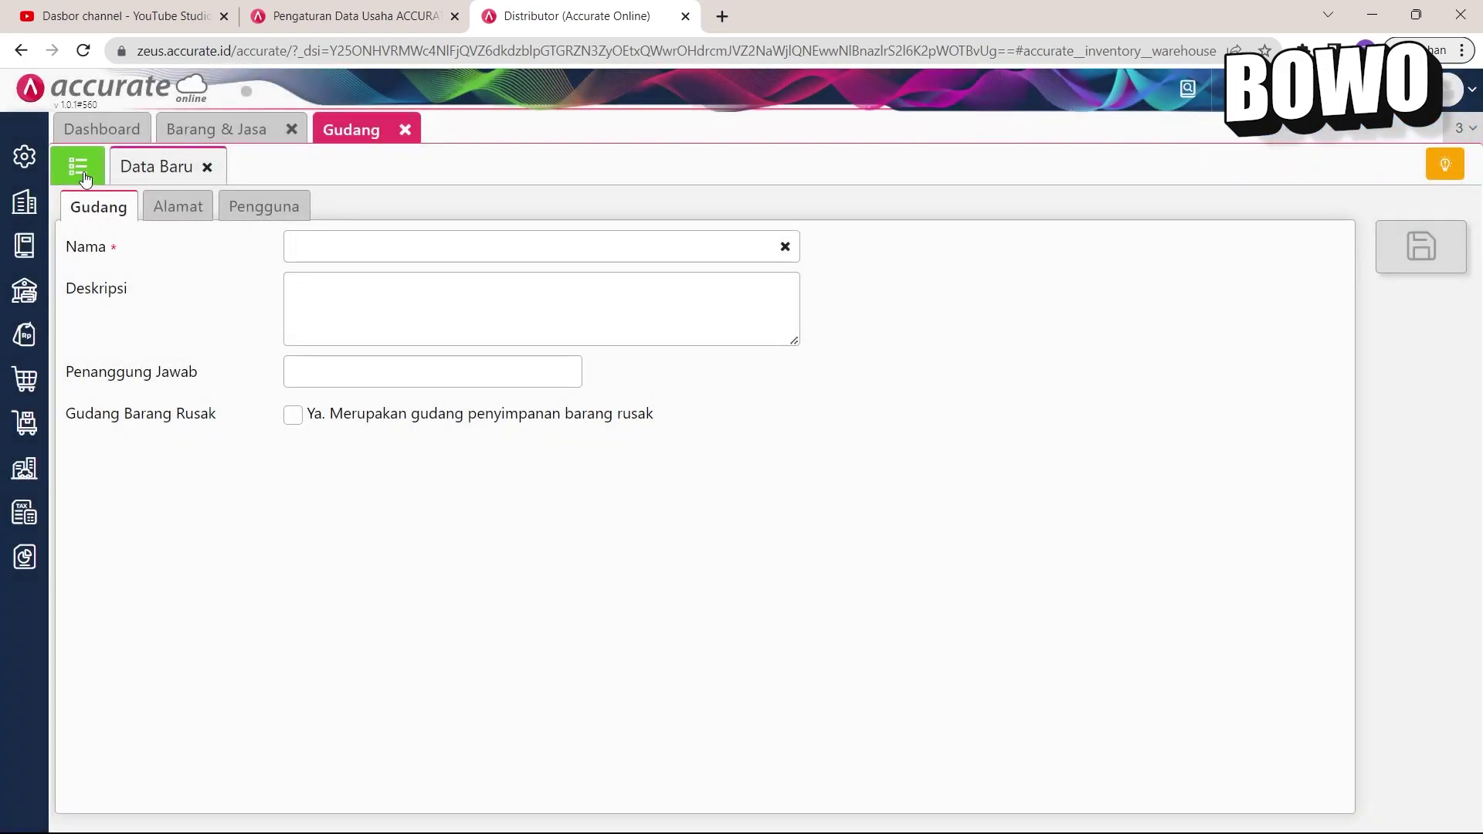
pyautogui.click(81, 174)
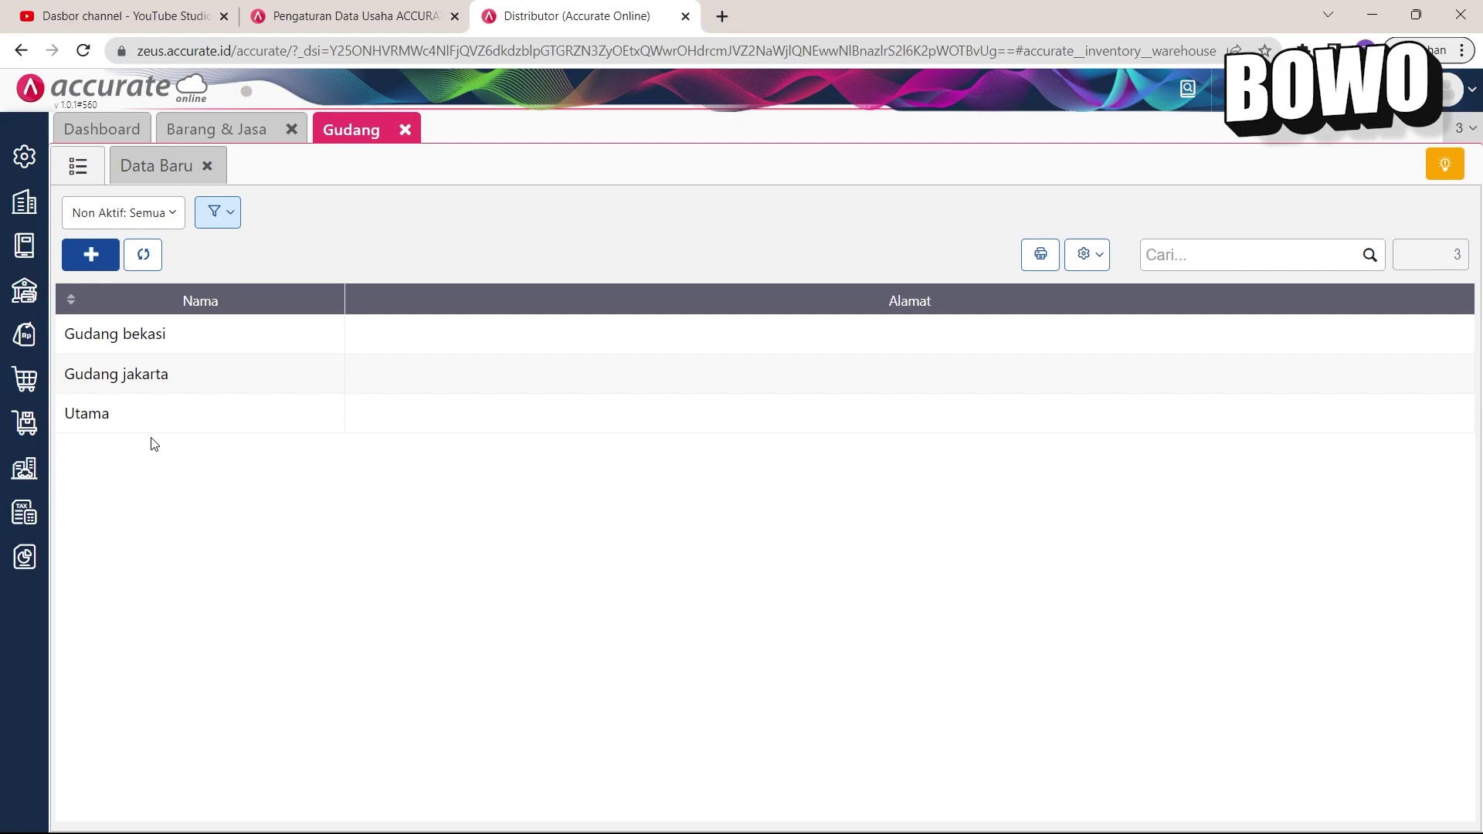
pyautogui.click(211, 130)
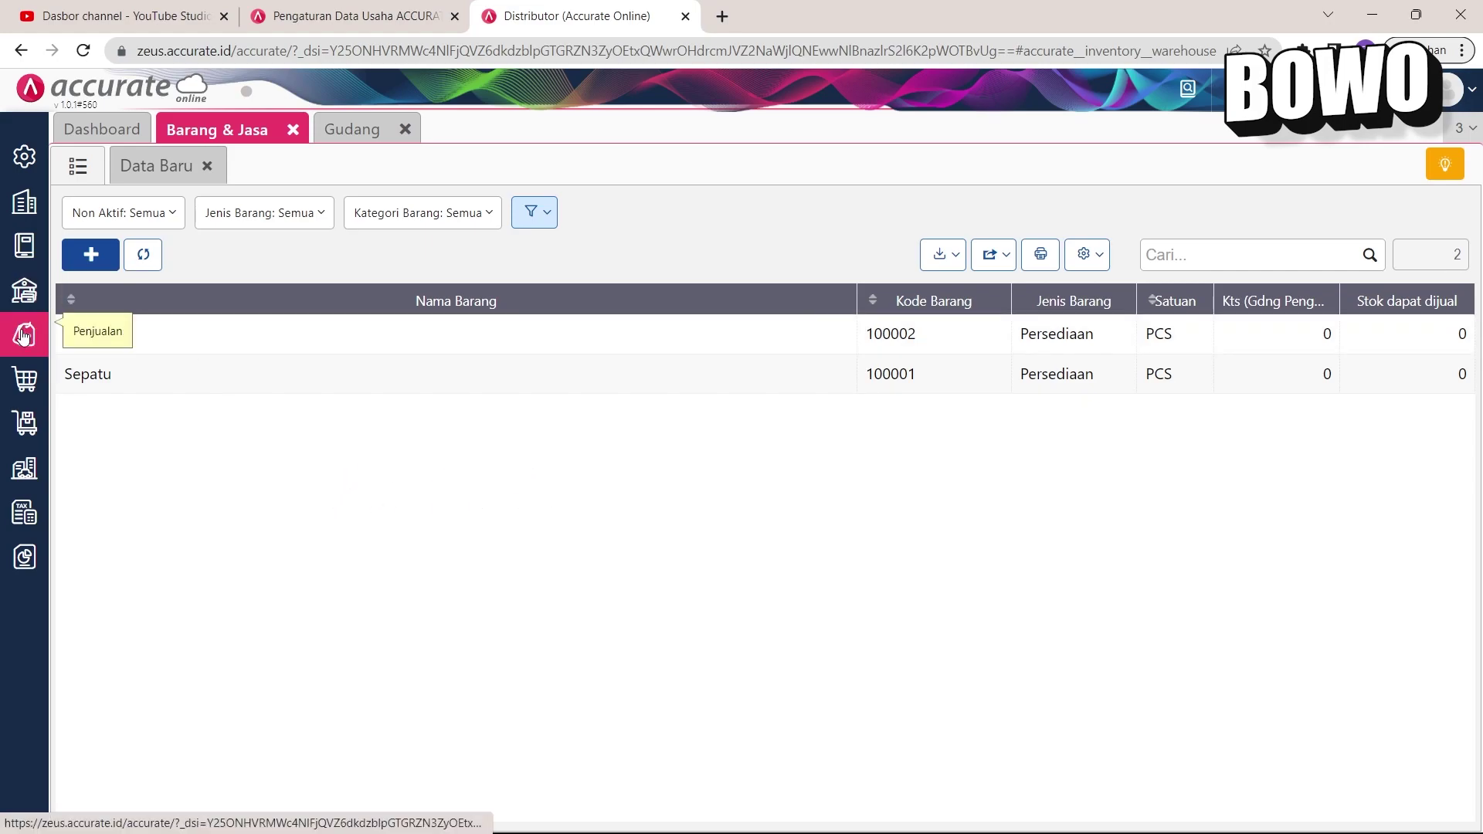
pyautogui.click(19, 389)
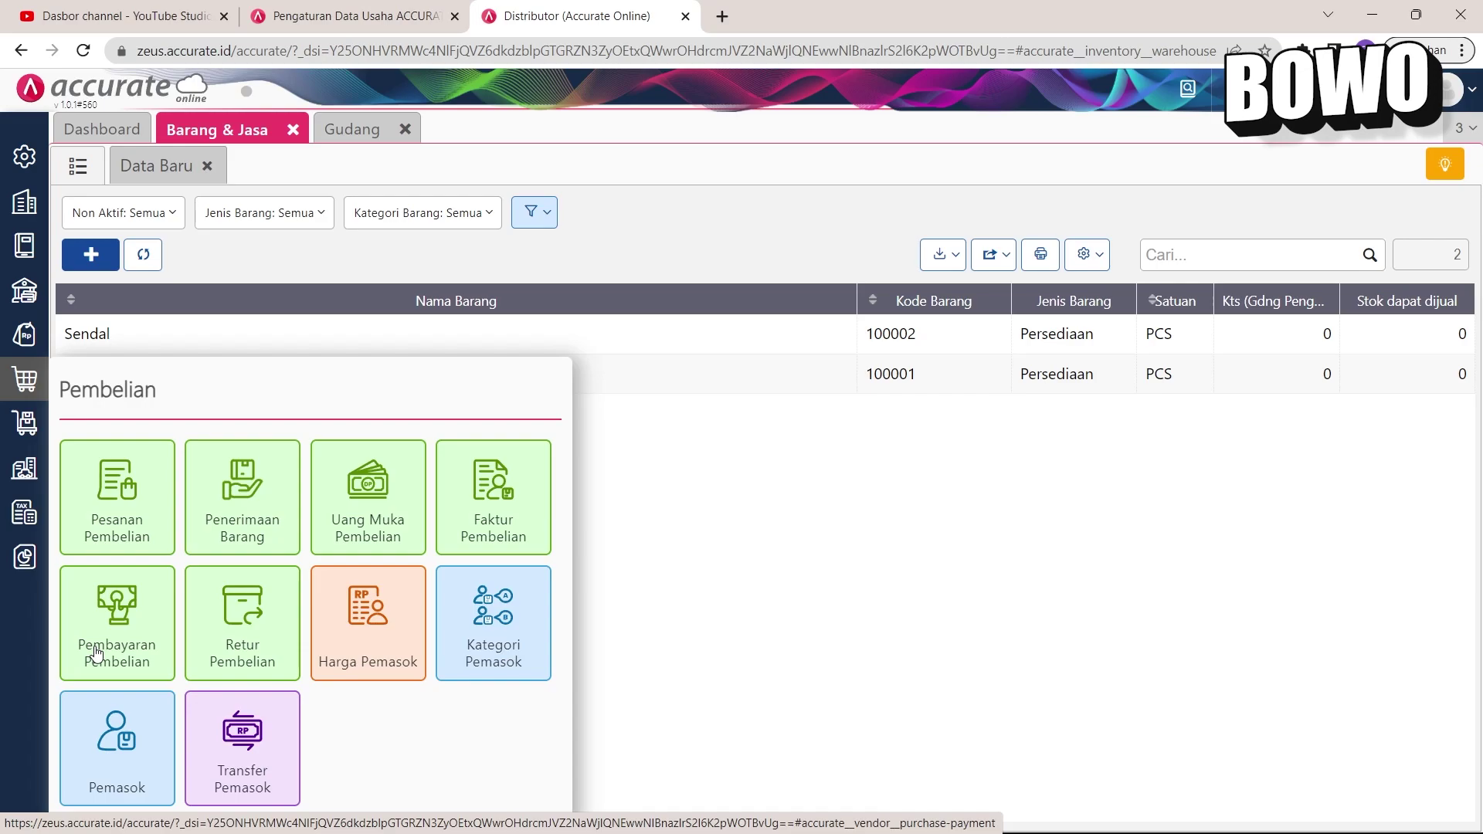
pyautogui.click(21, 428)
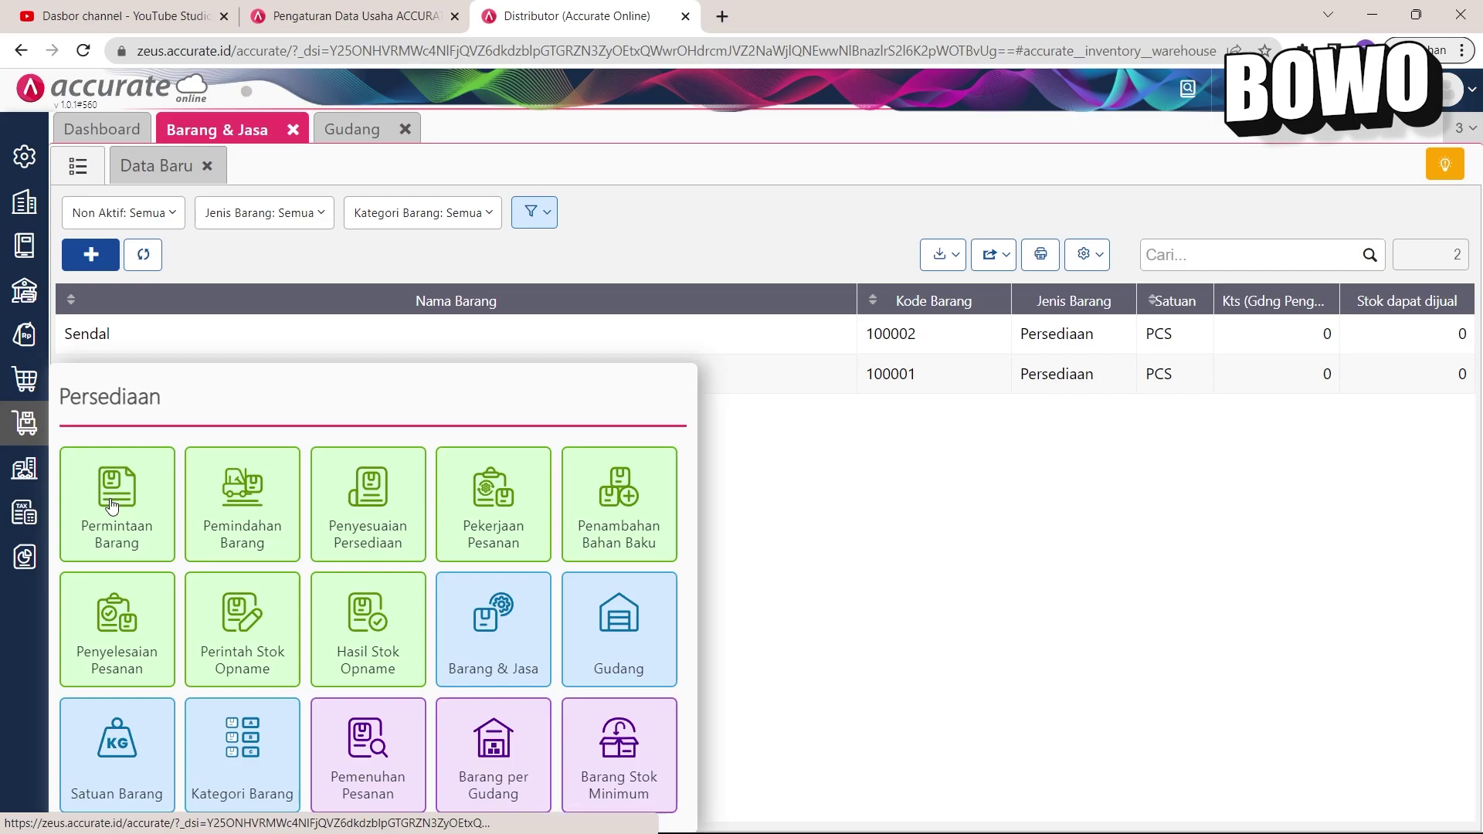
pyautogui.click(26, 369)
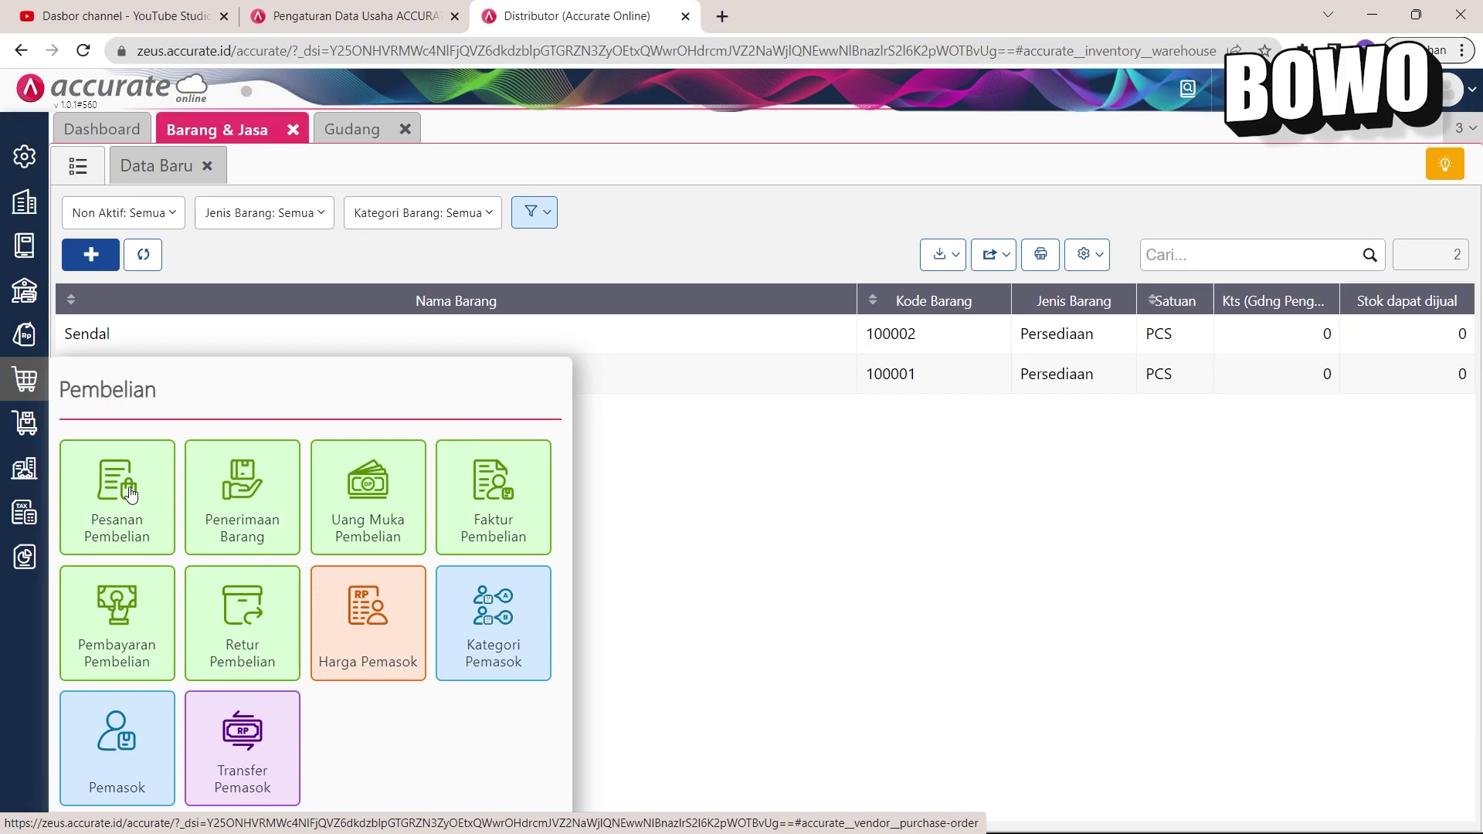
# Step: Open a new Permintaan Barang (item request) record in the Persediaan module
pyautogui.click(26, 423)
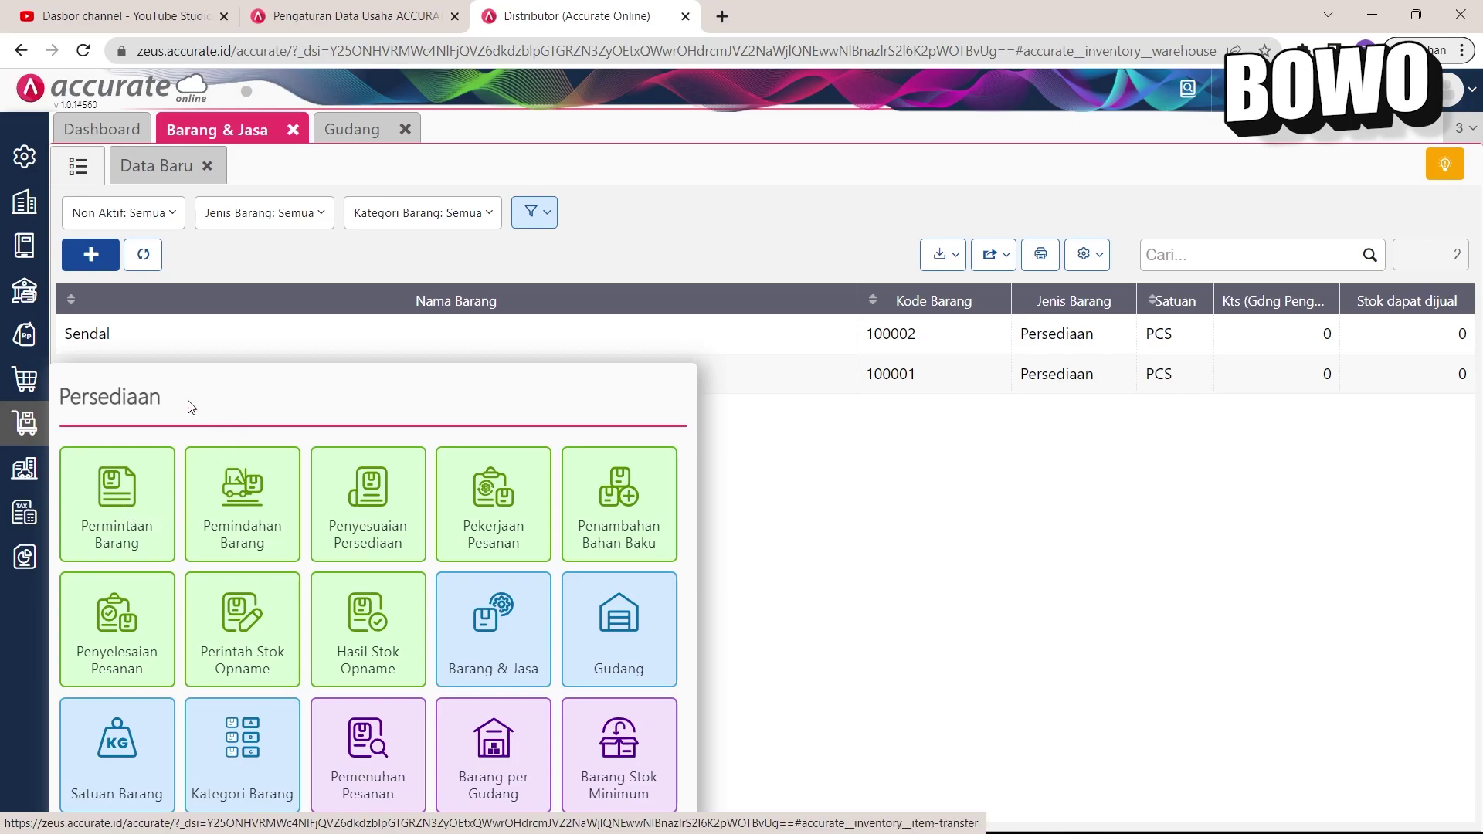
pyautogui.click(139, 512)
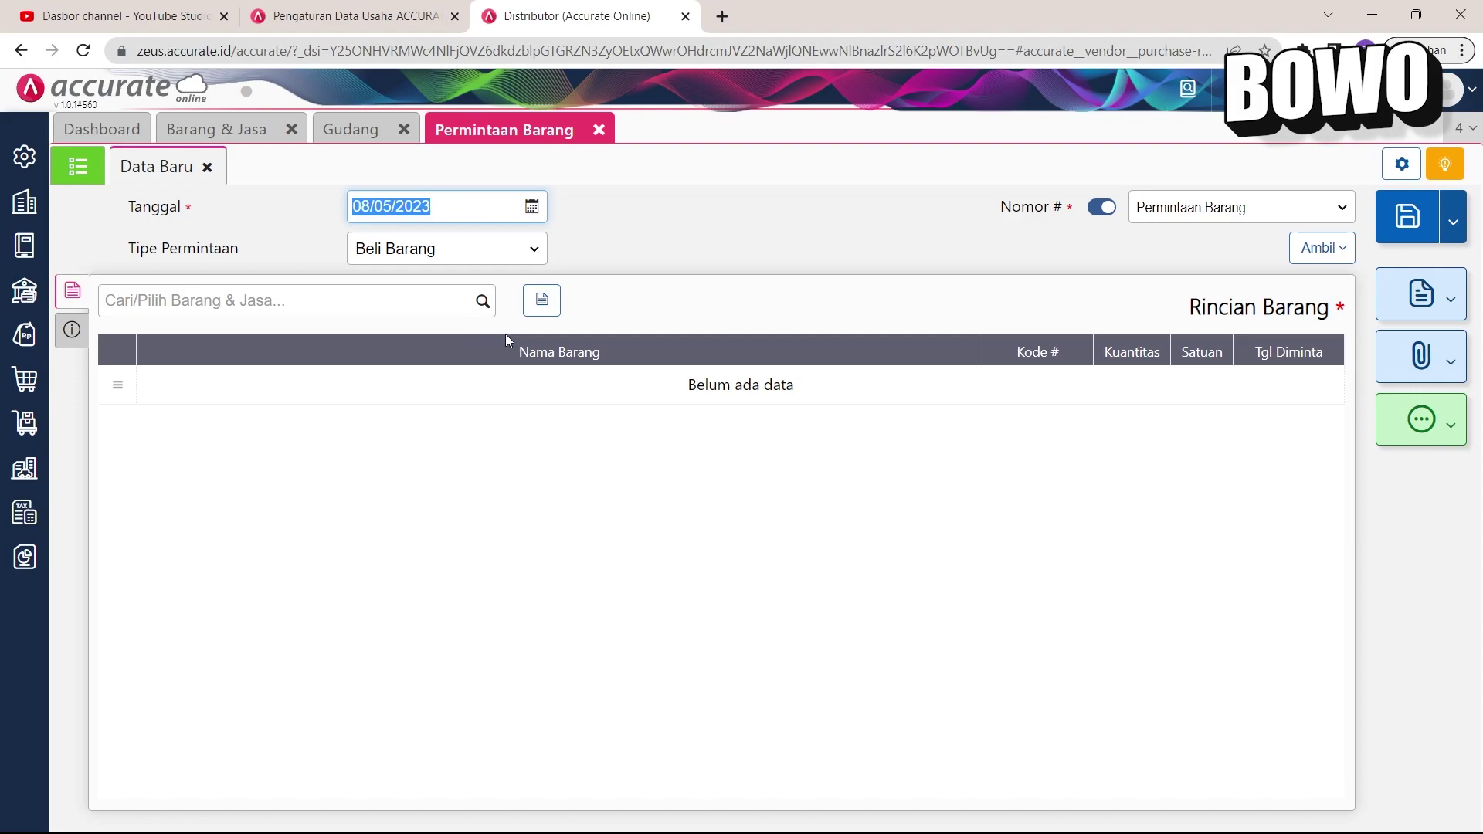
pyautogui.click(459, 408)
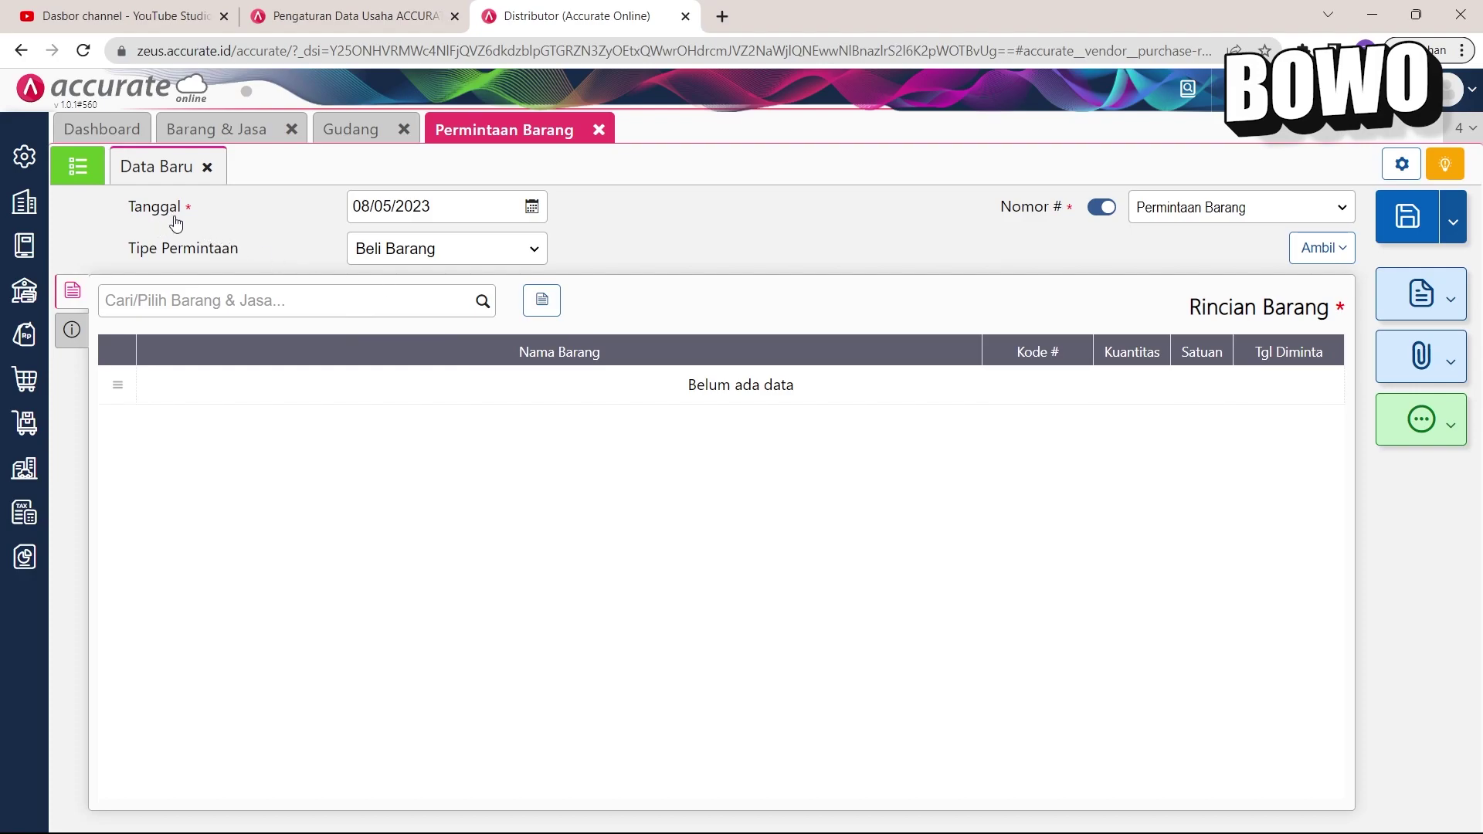
# Step: Add the item Sepatu to the item request with a quantity of 100 PCS
pyautogui.click(484, 307)
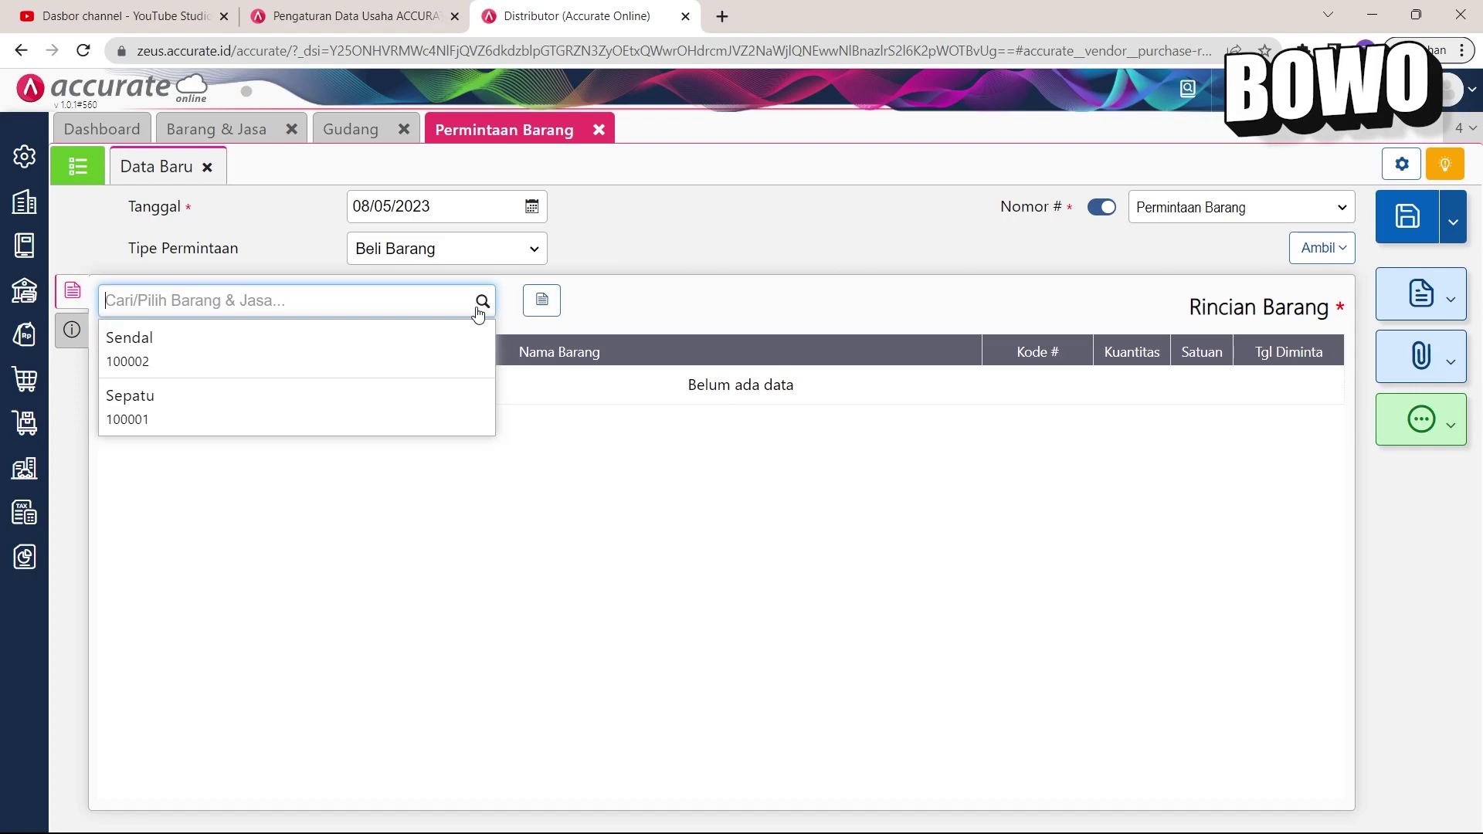
pyautogui.click(256, 412)
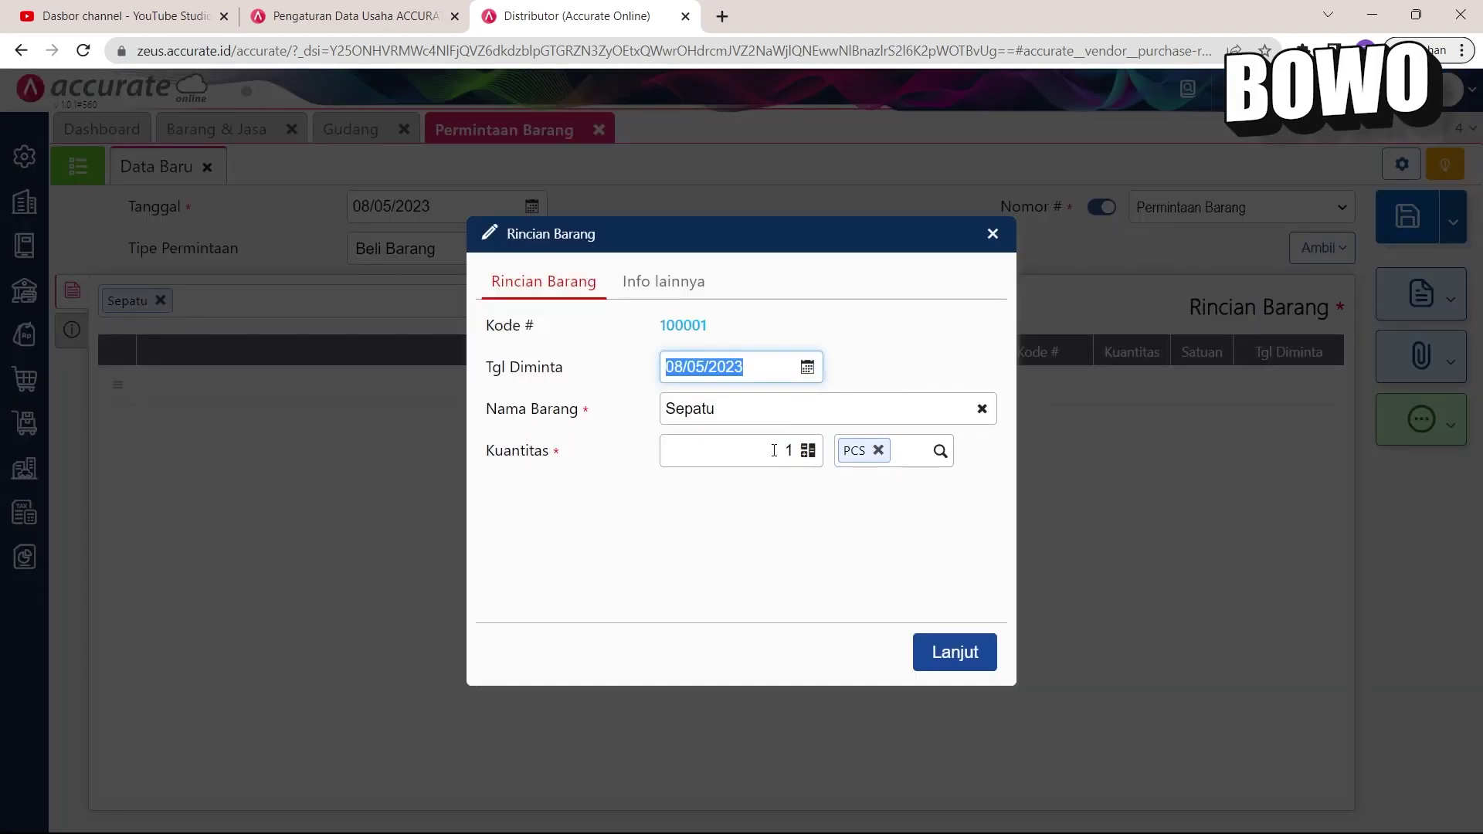
pyautogui.click(796, 450)
pyautogui.write('100')
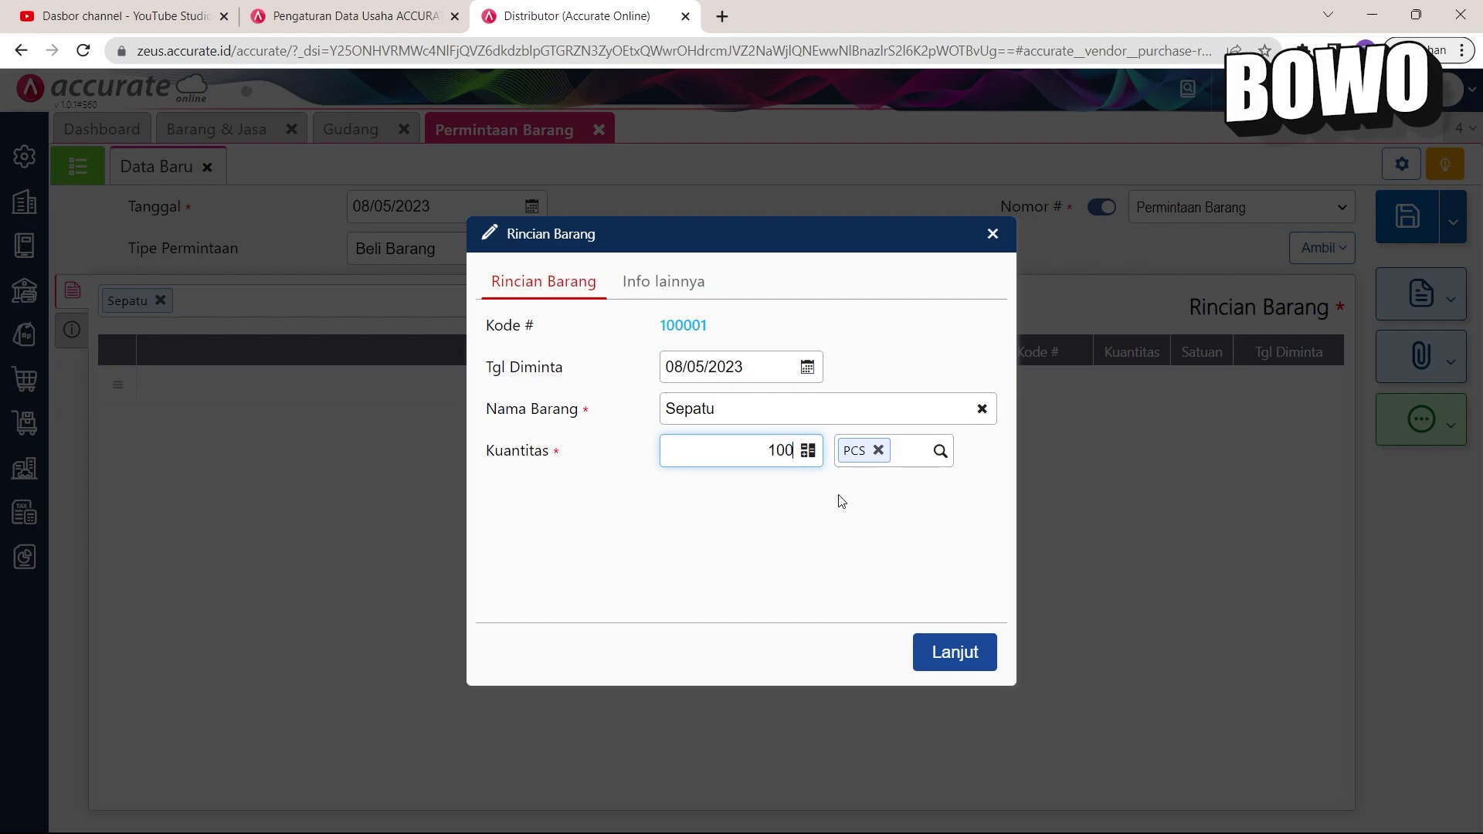
pyautogui.click(952, 653)
# Step: Add the item Sendal to the item request with a quantity of 200 PCS
pyautogui.click(482, 301)
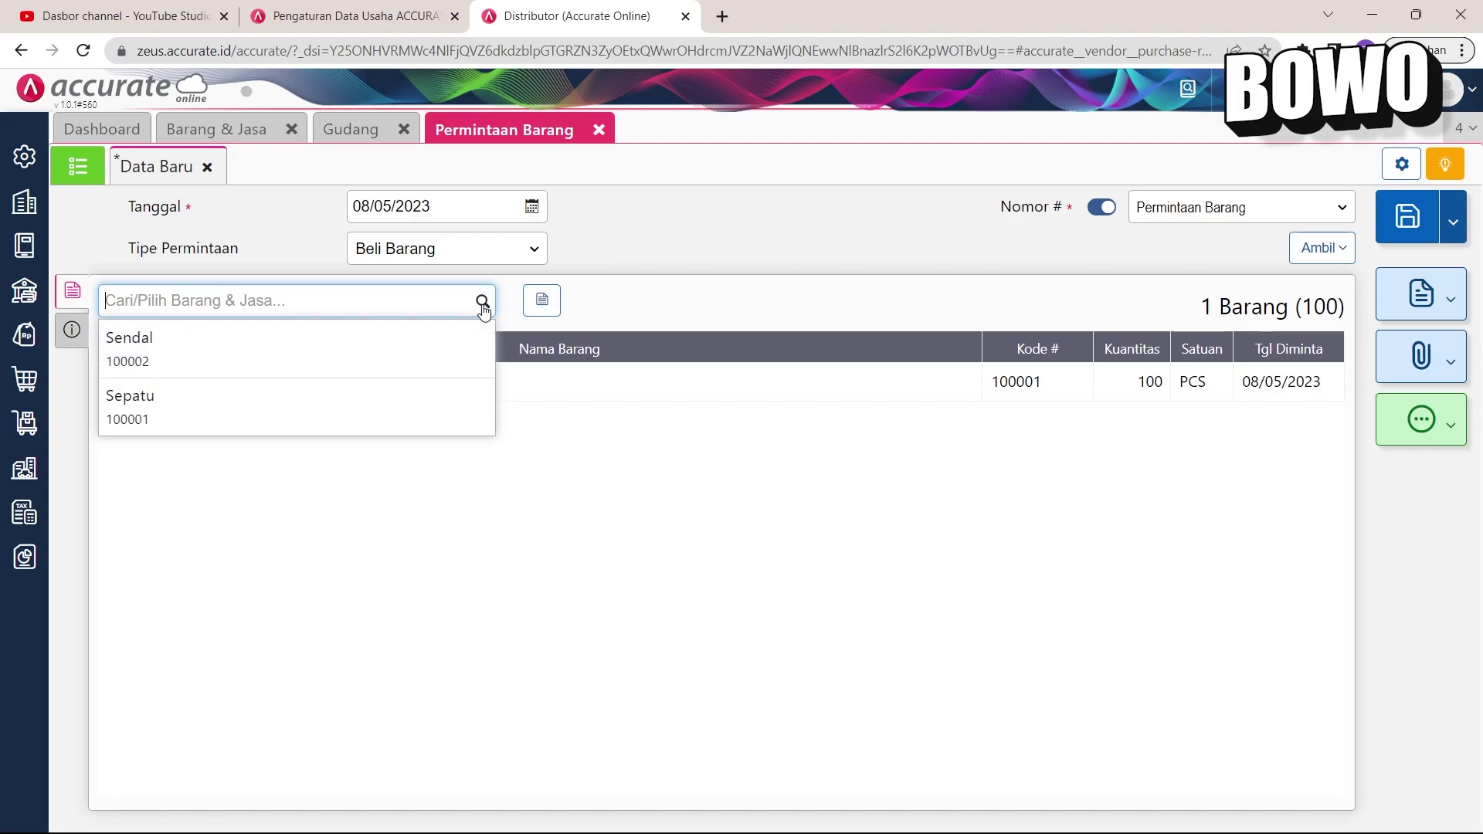
pyautogui.click(218, 348)
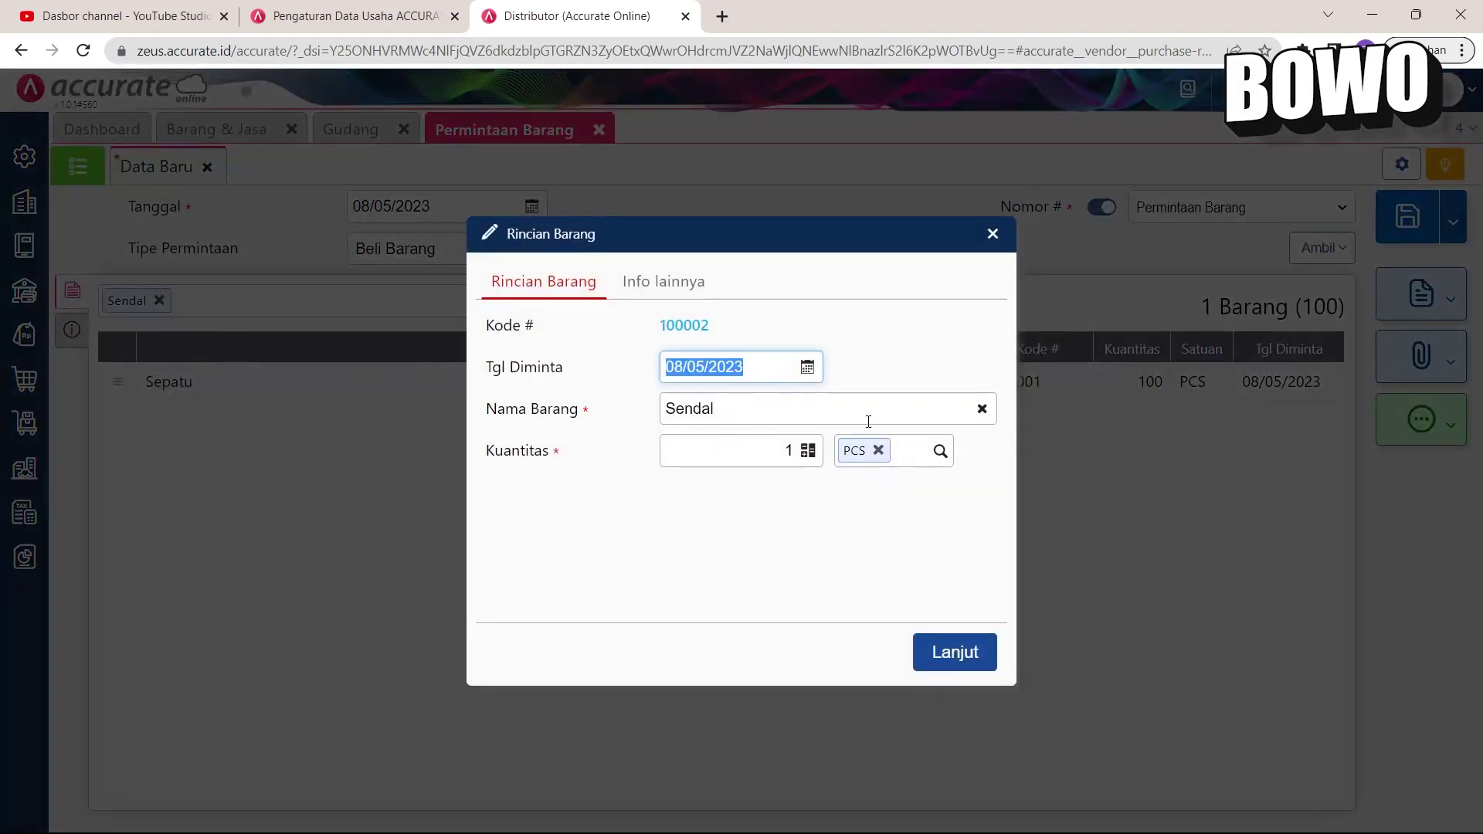
pyautogui.click(772, 456)
pyautogui.write('200')
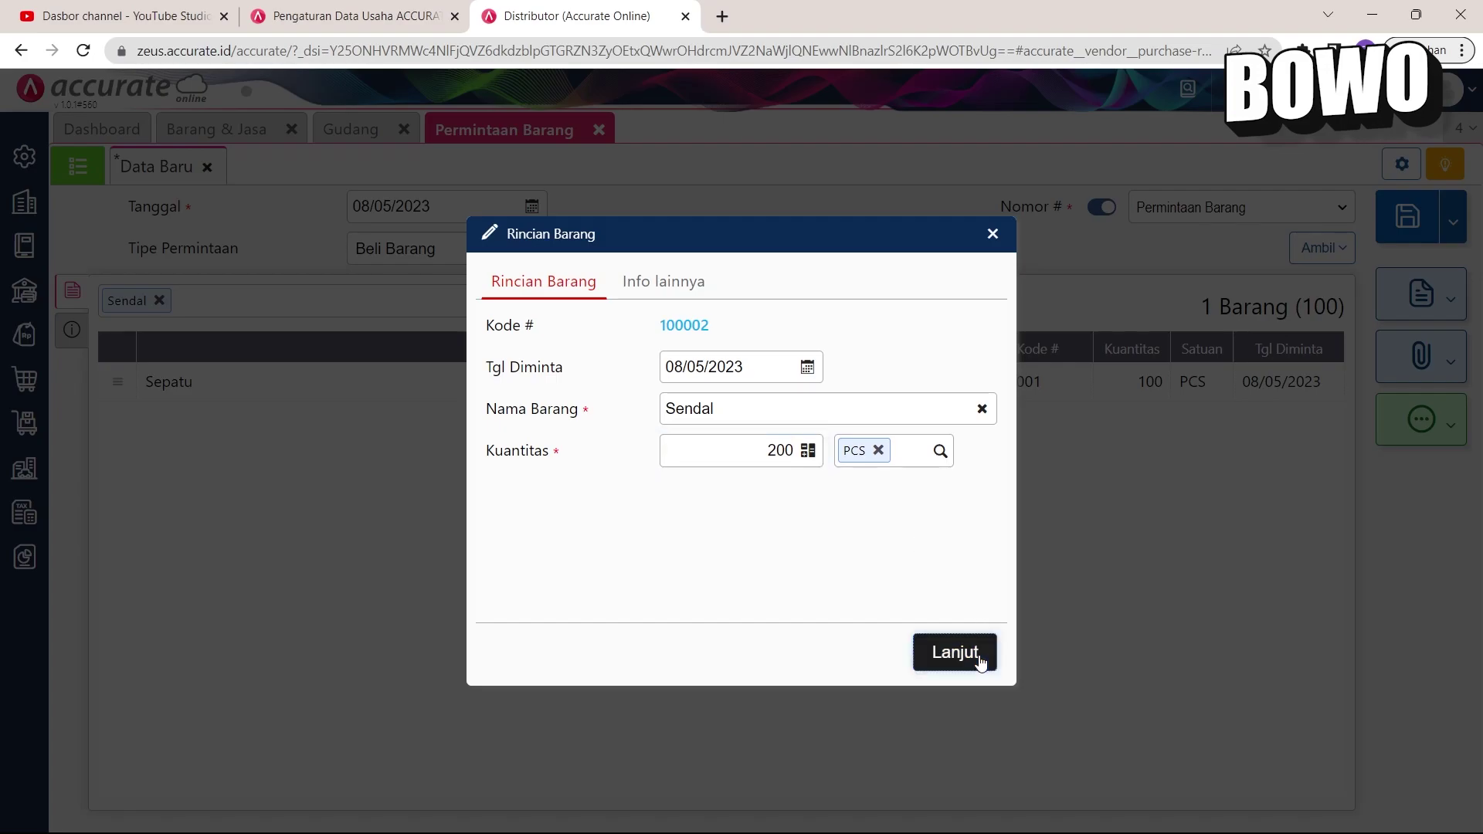
pyautogui.click(980, 658)
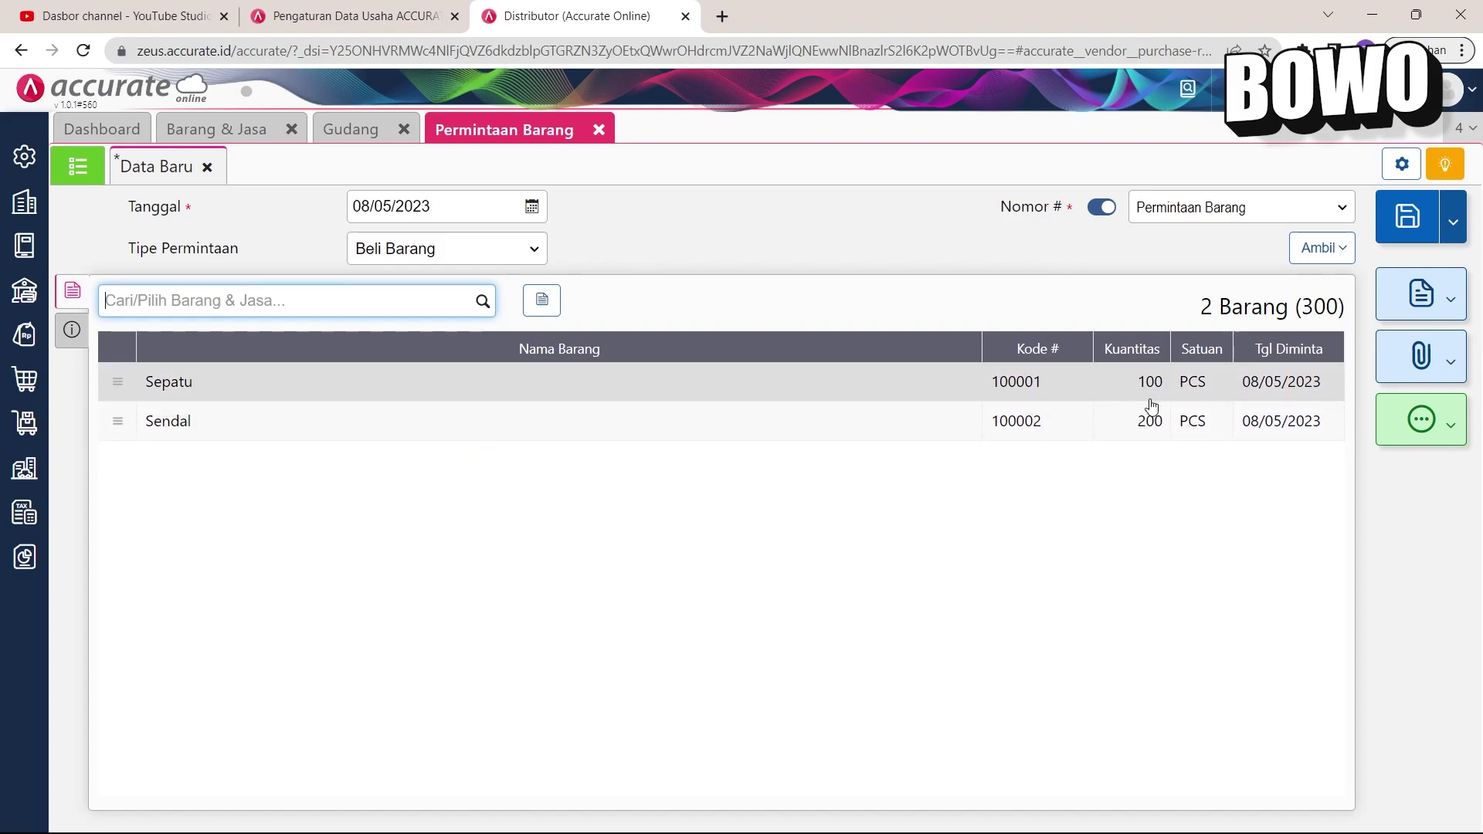
# Step: Save the item request and reopen its record from the Permintaan Barang list
pyautogui.click(1413, 231)
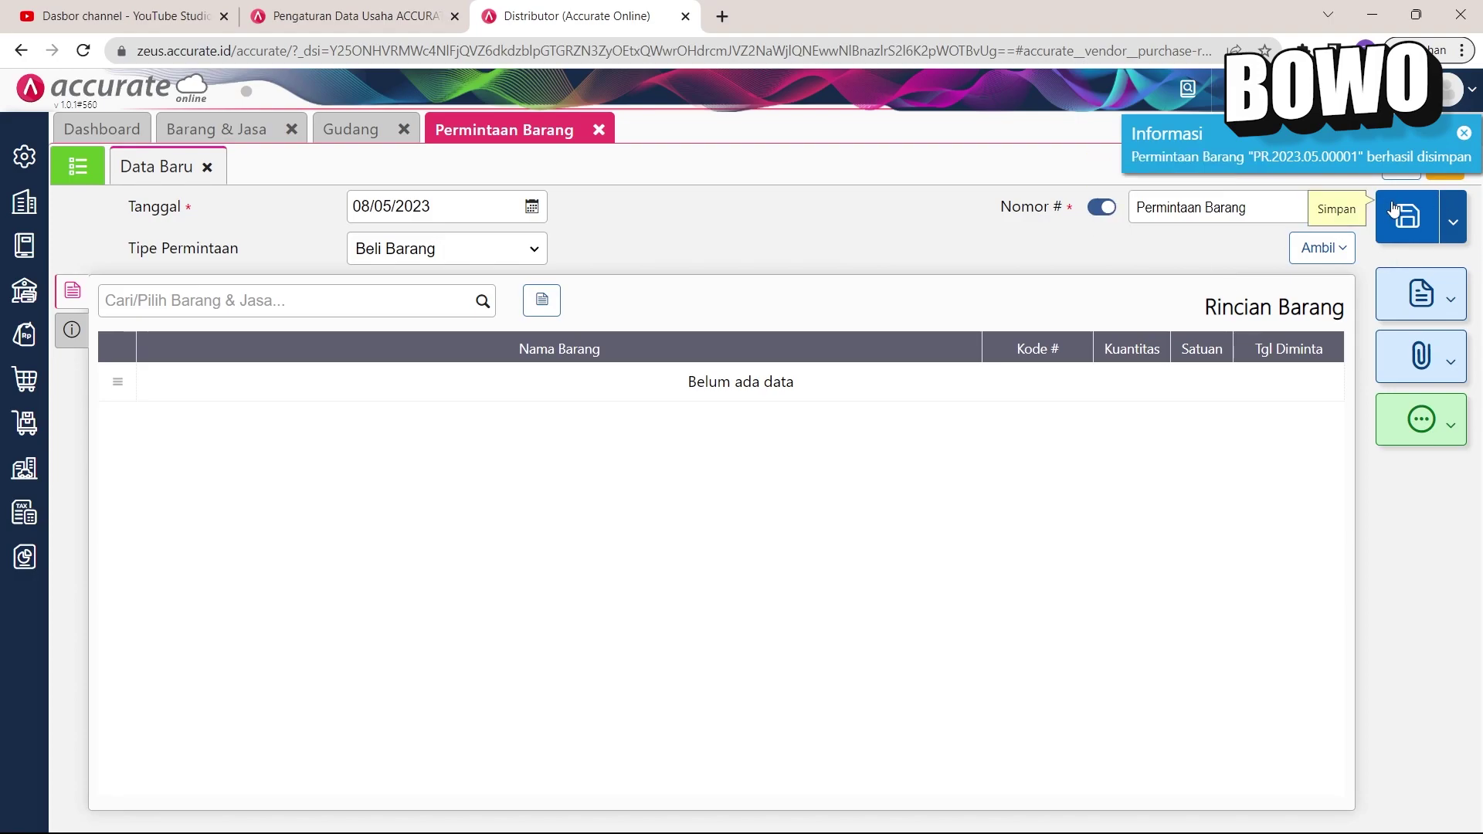
pyautogui.click(99, 177)
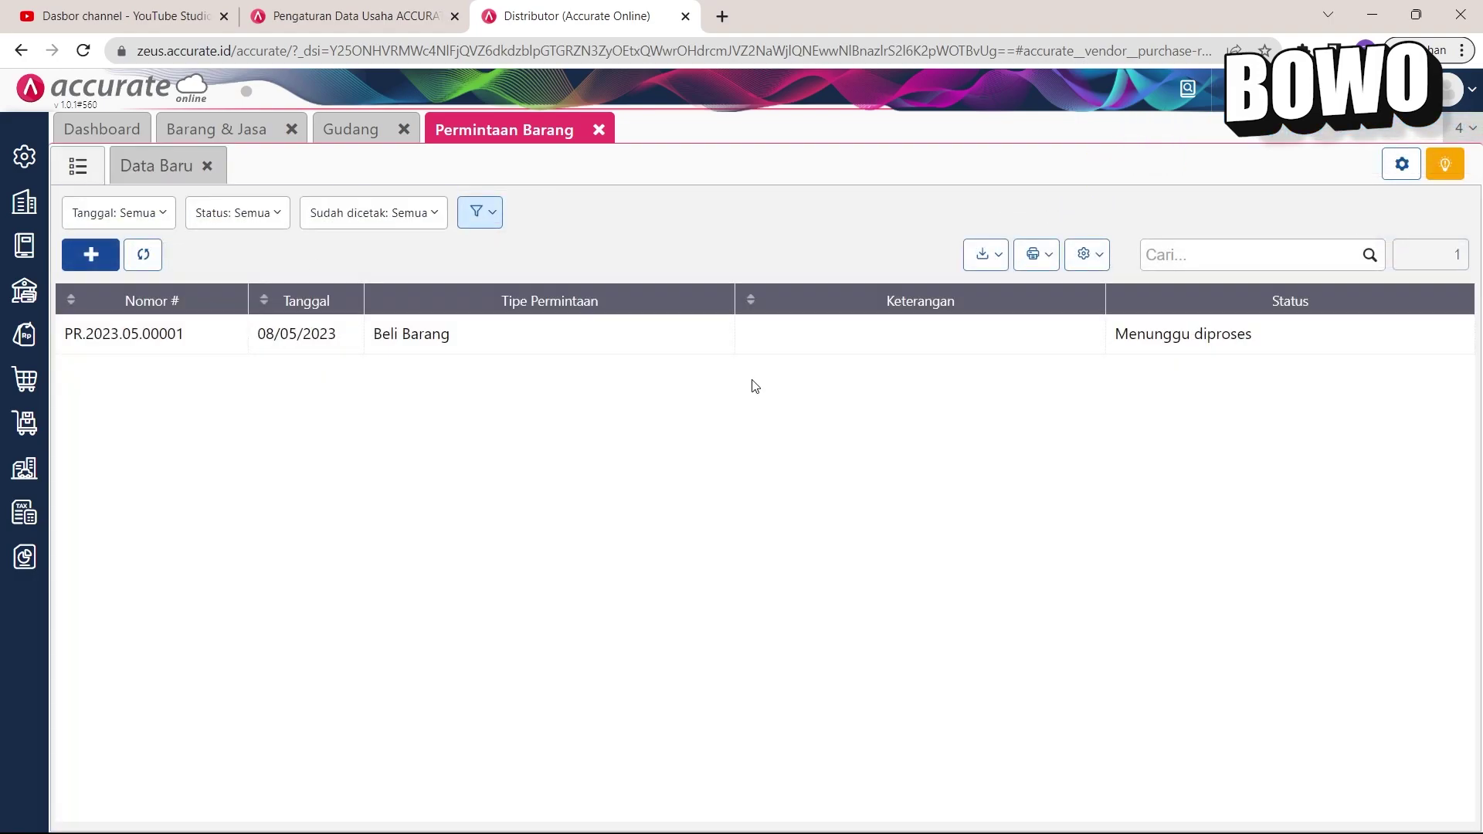
pyautogui.click(739, 342)
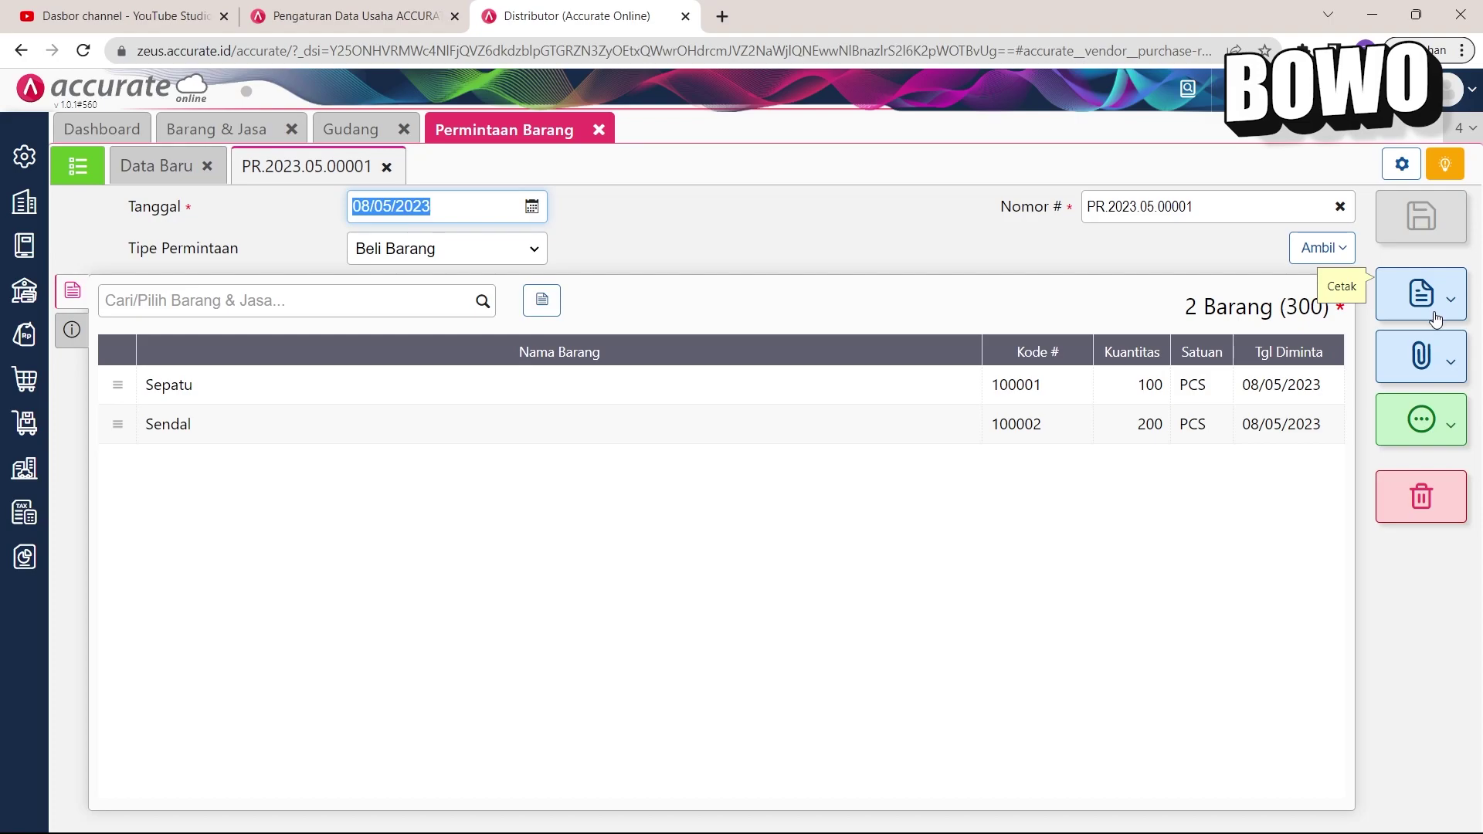
# Step: Preview the request's printout with the Permintaan Barang - Default layout, check its date, items and quantities, and close the preview
pyautogui.click(1435, 318)
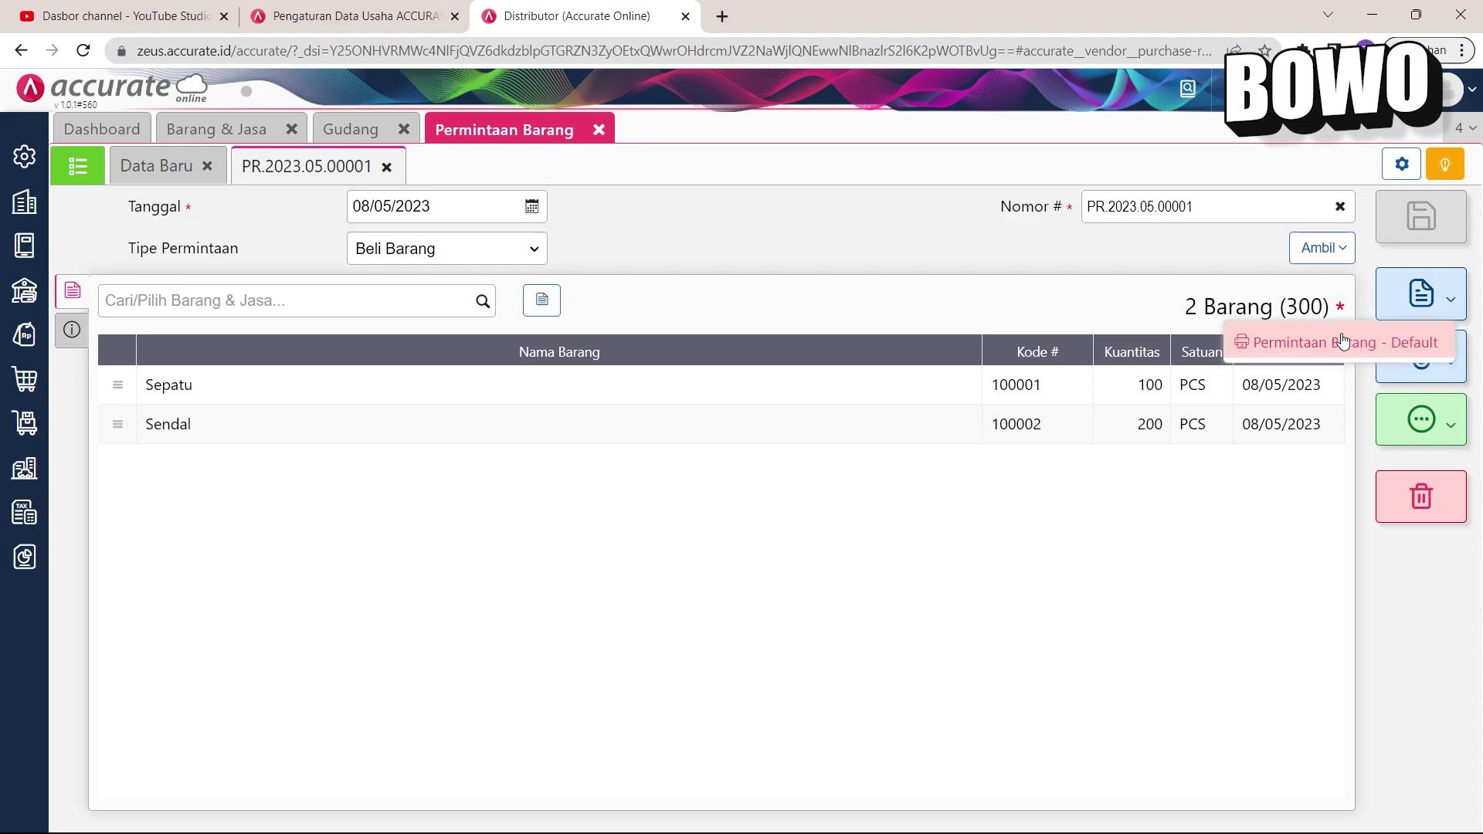
pyautogui.click(1341, 341)
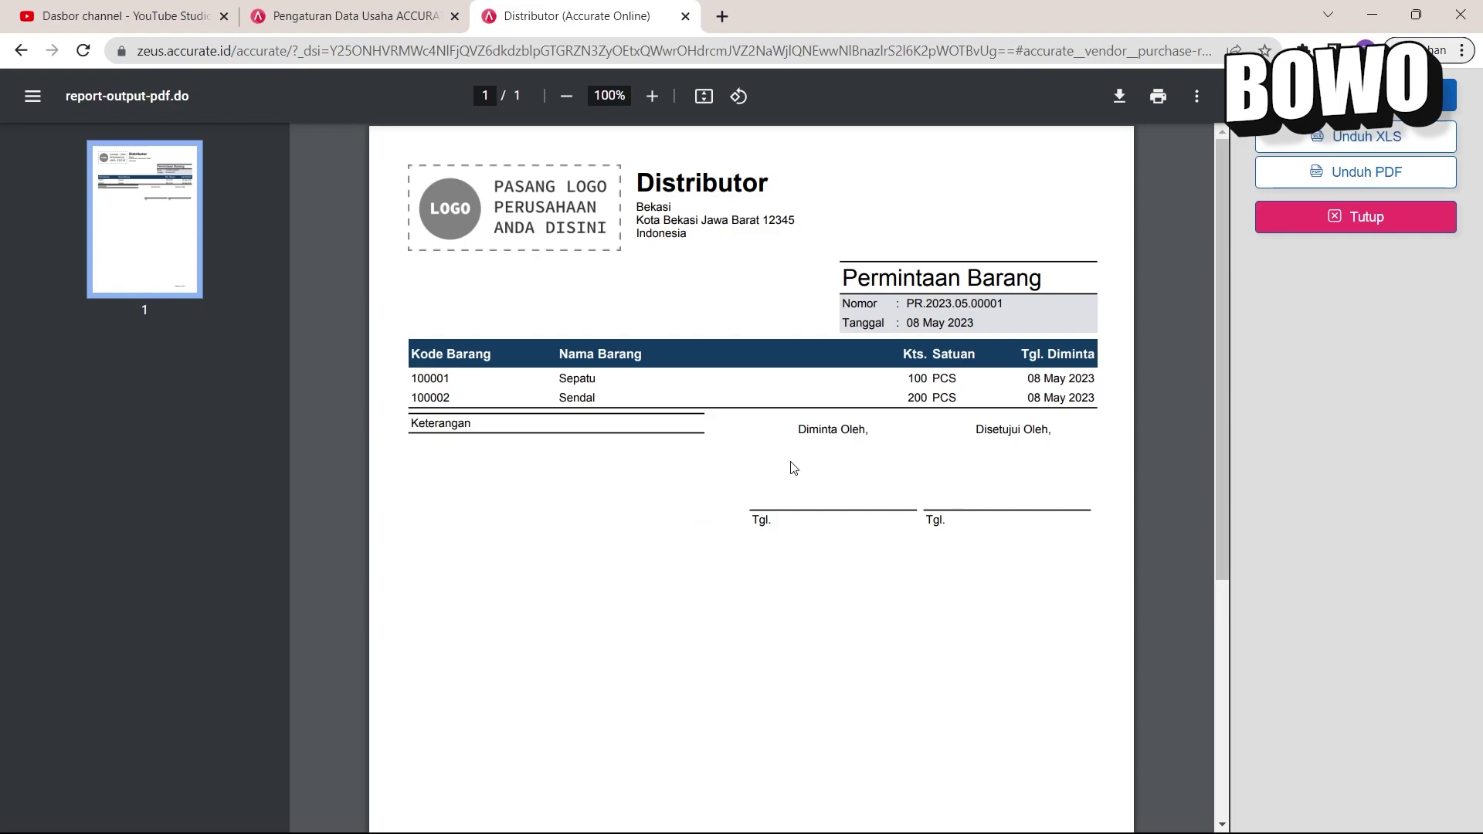
pyautogui.scroll(-2, 686, 351)
pyautogui.scroll(2, 672, 348)
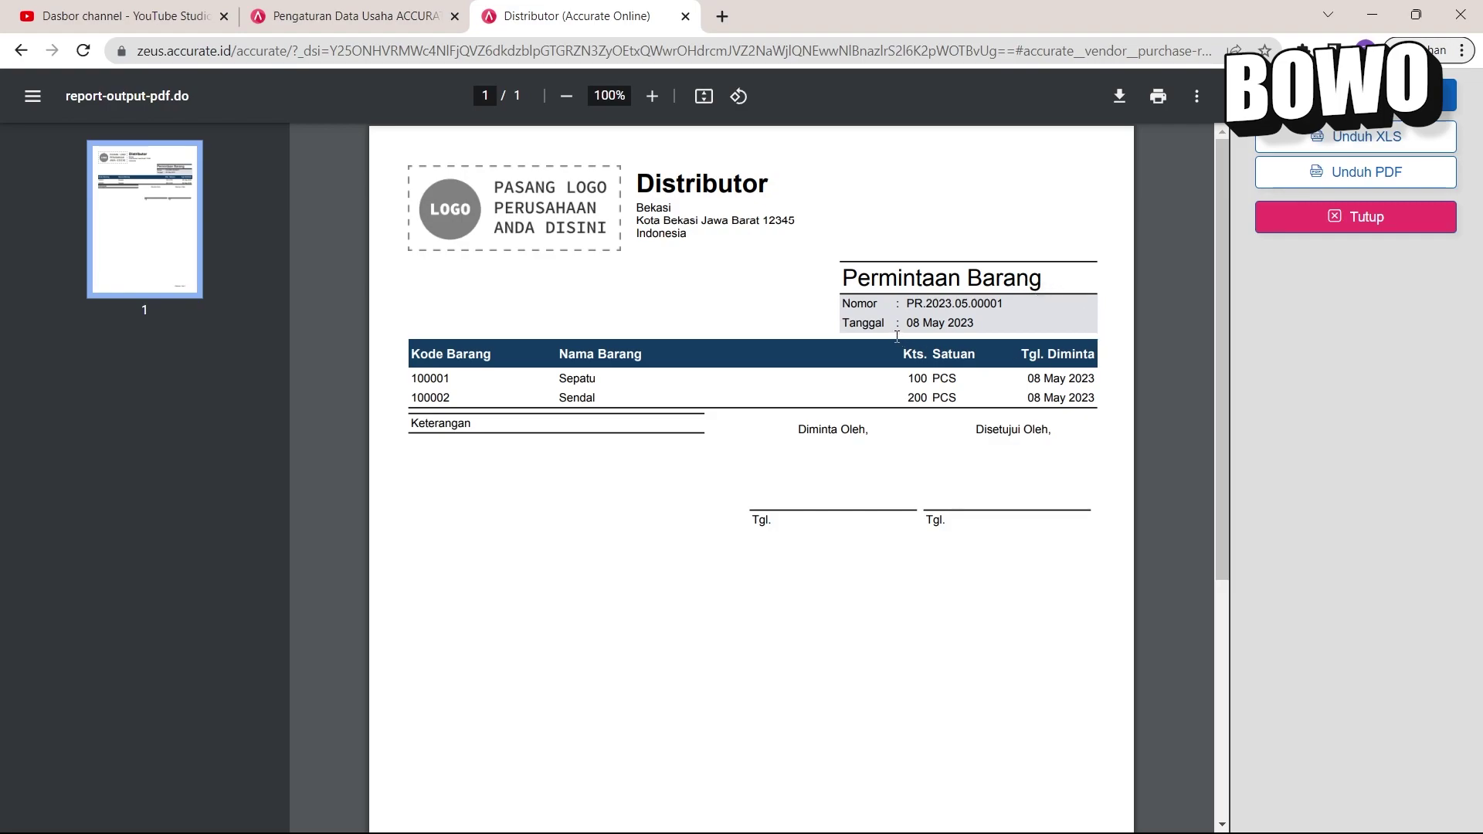
pyautogui.moveTo(909, 322); pyautogui.dragTo(976, 323)
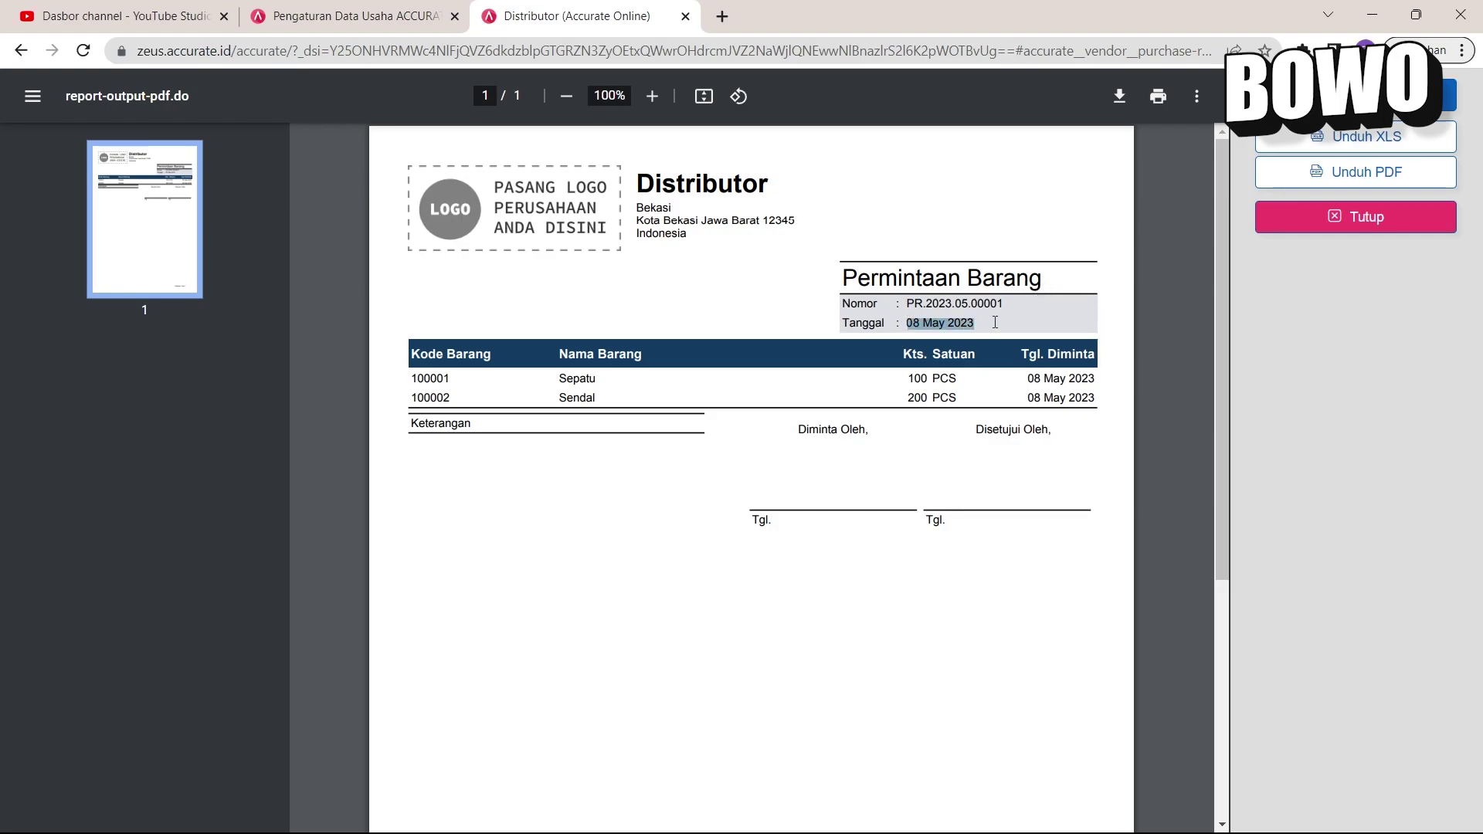
pyautogui.doubleClick(556, 374)
pyautogui.moveTo(888, 379); pyautogui.dragTo(959, 379)
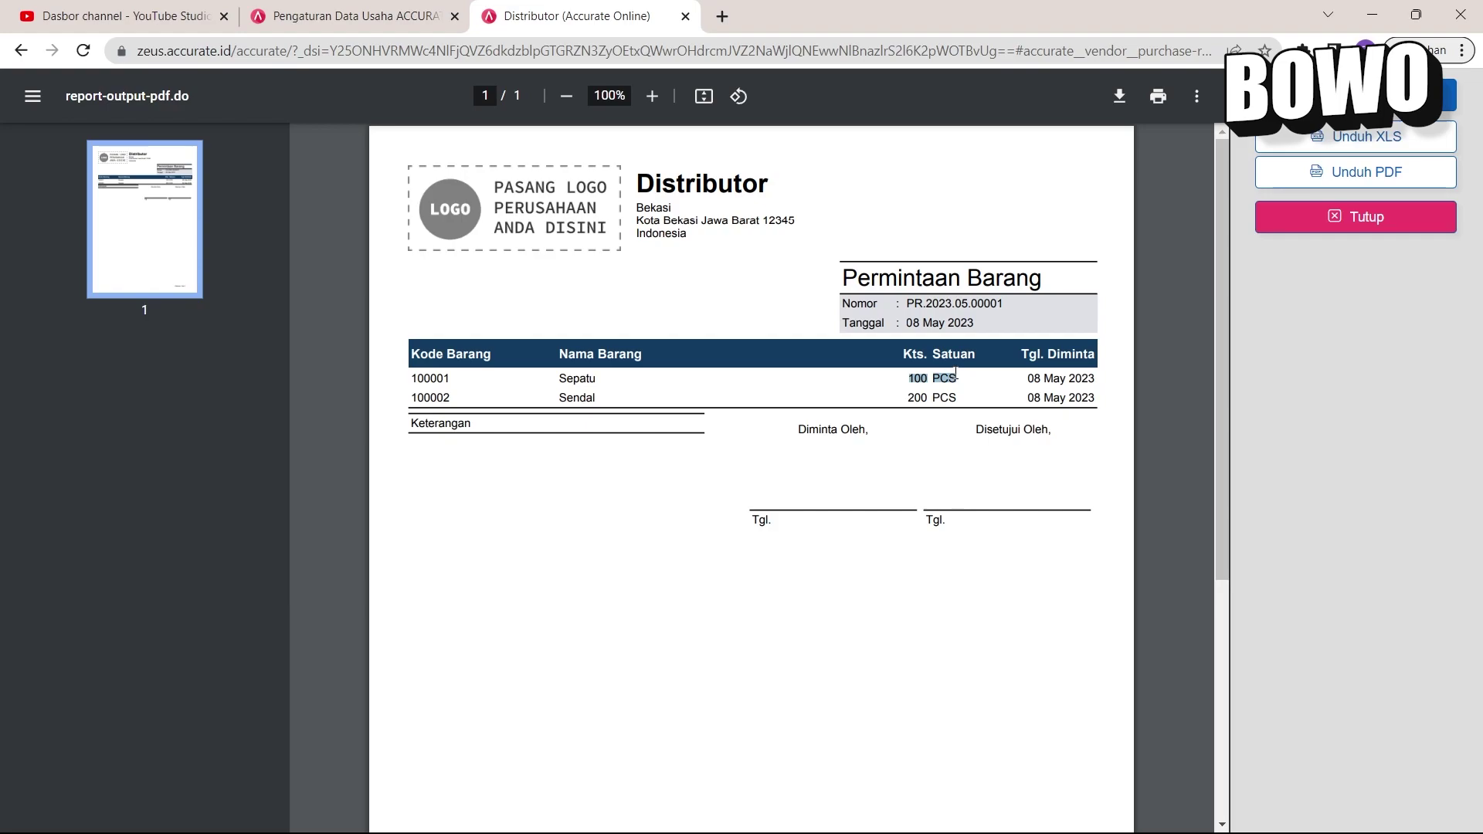
pyautogui.moveTo(558, 397); pyautogui.dragTo(592, 398)
pyautogui.moveTo(900, 398); pyautogui.dragTo(958, 398)
pyautogui.click(1335, 218)
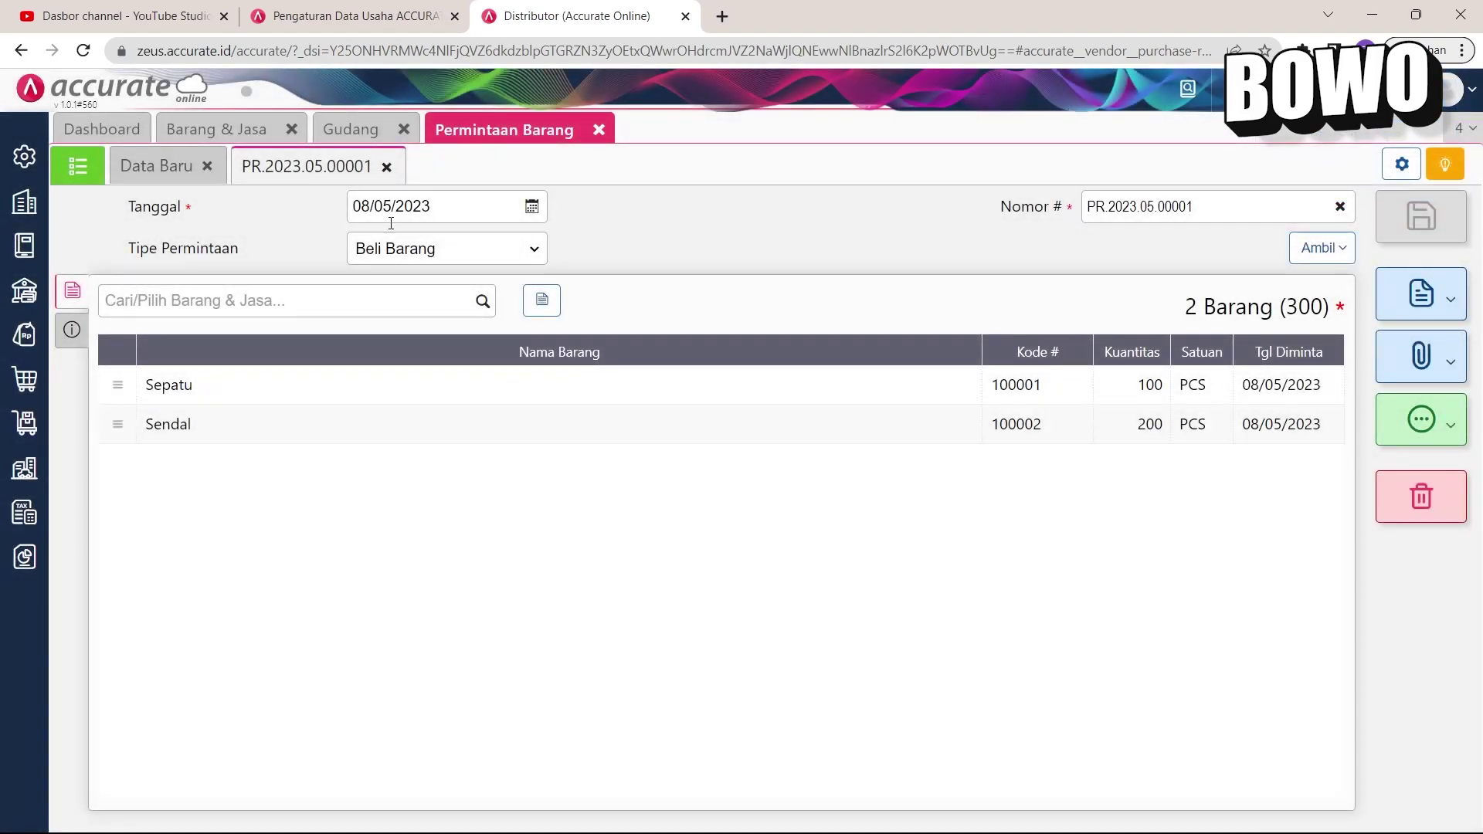
# Step: Start a new purchase order (Pesanan Pembelian) and set its supplier to Supplier A, saved as a new supplier record
pyautogui.click(26, 379)
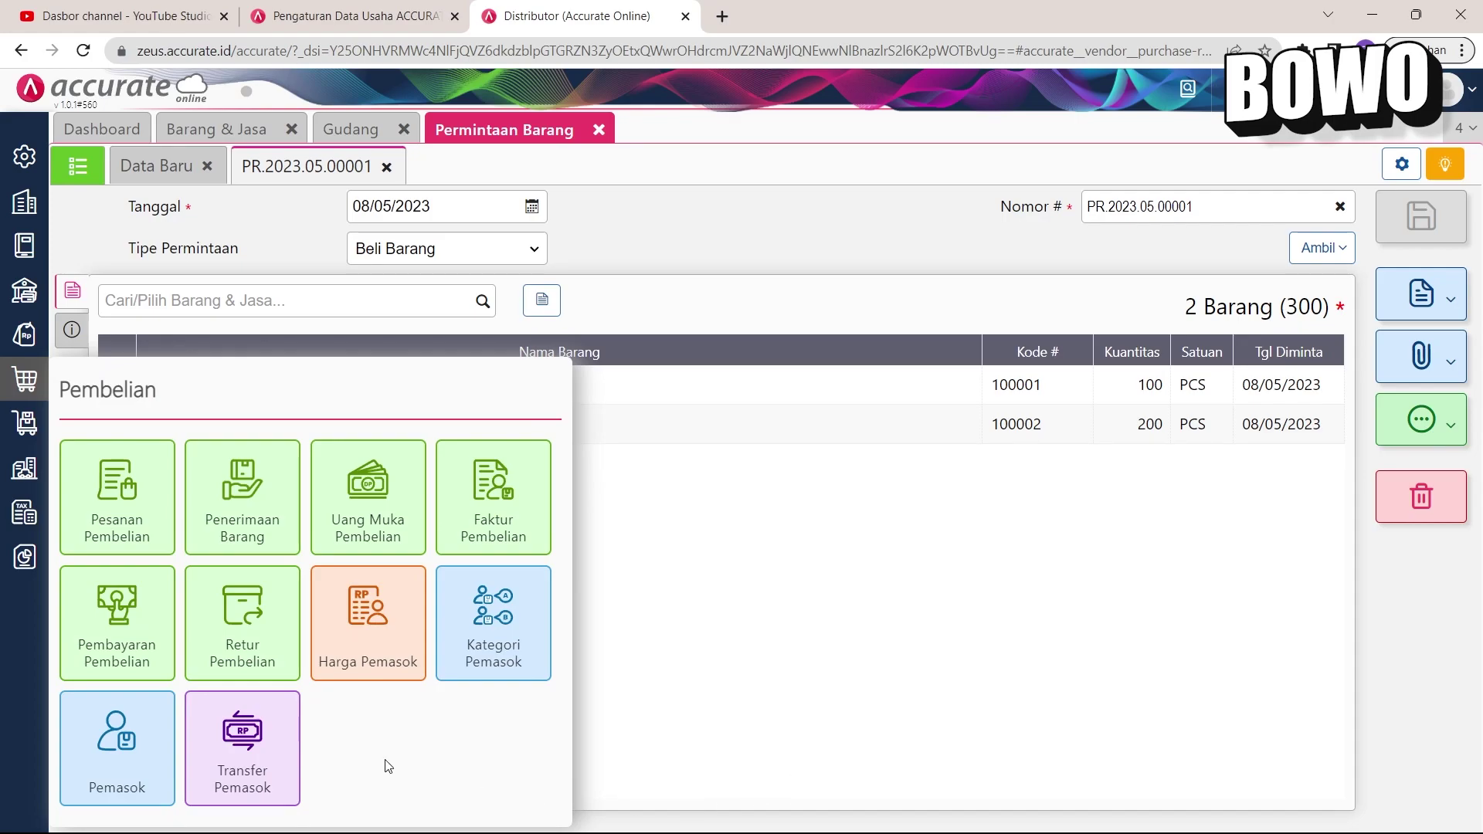
pyautogui.click(117, 499)
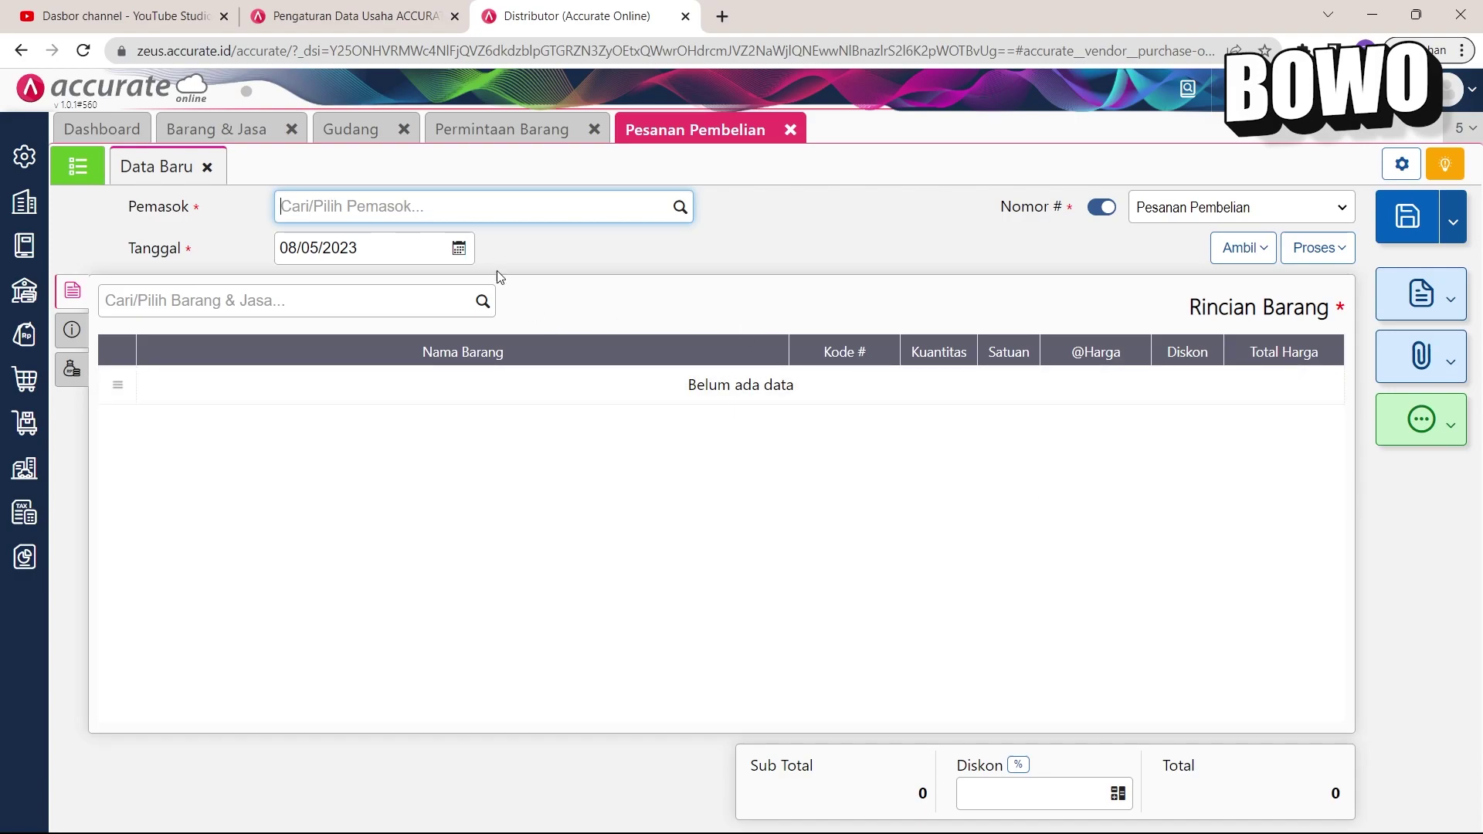
pyautogui.click(680, 209)
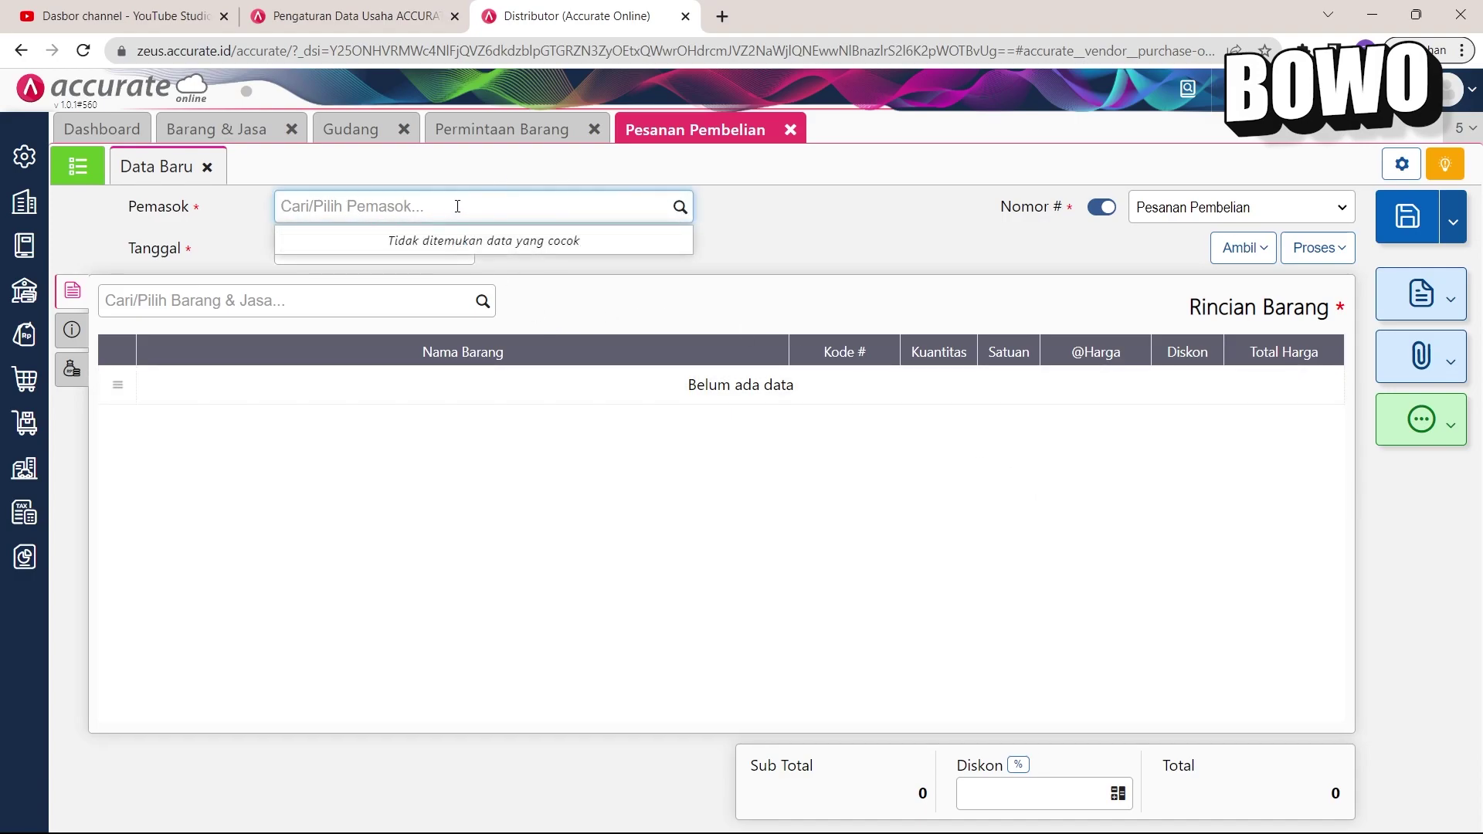
pyautogui.write('P')
pyautogui.press('BackSpace')
pyautogui.write('Su')
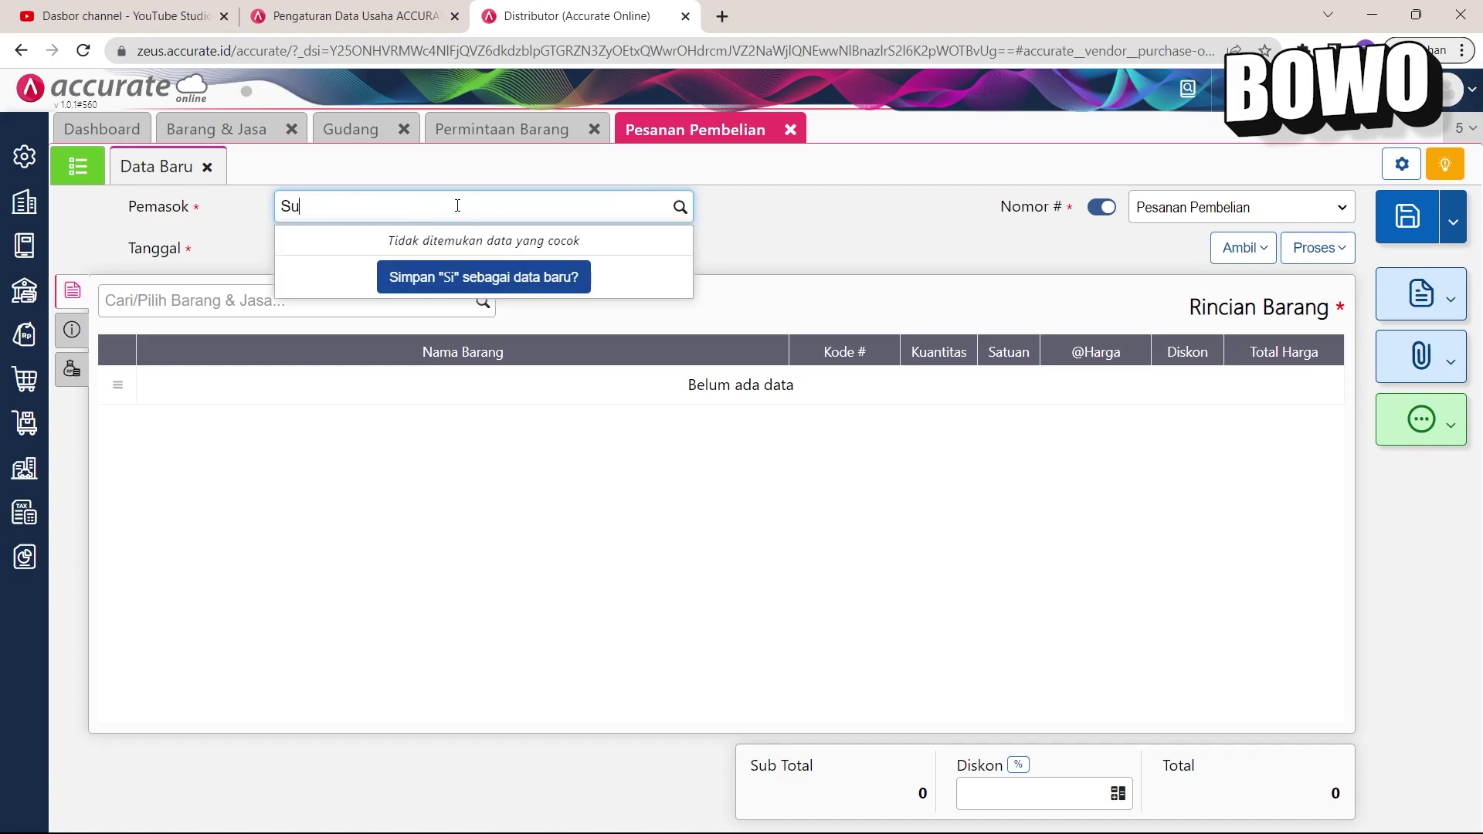
pyautogui.write('pplier A')
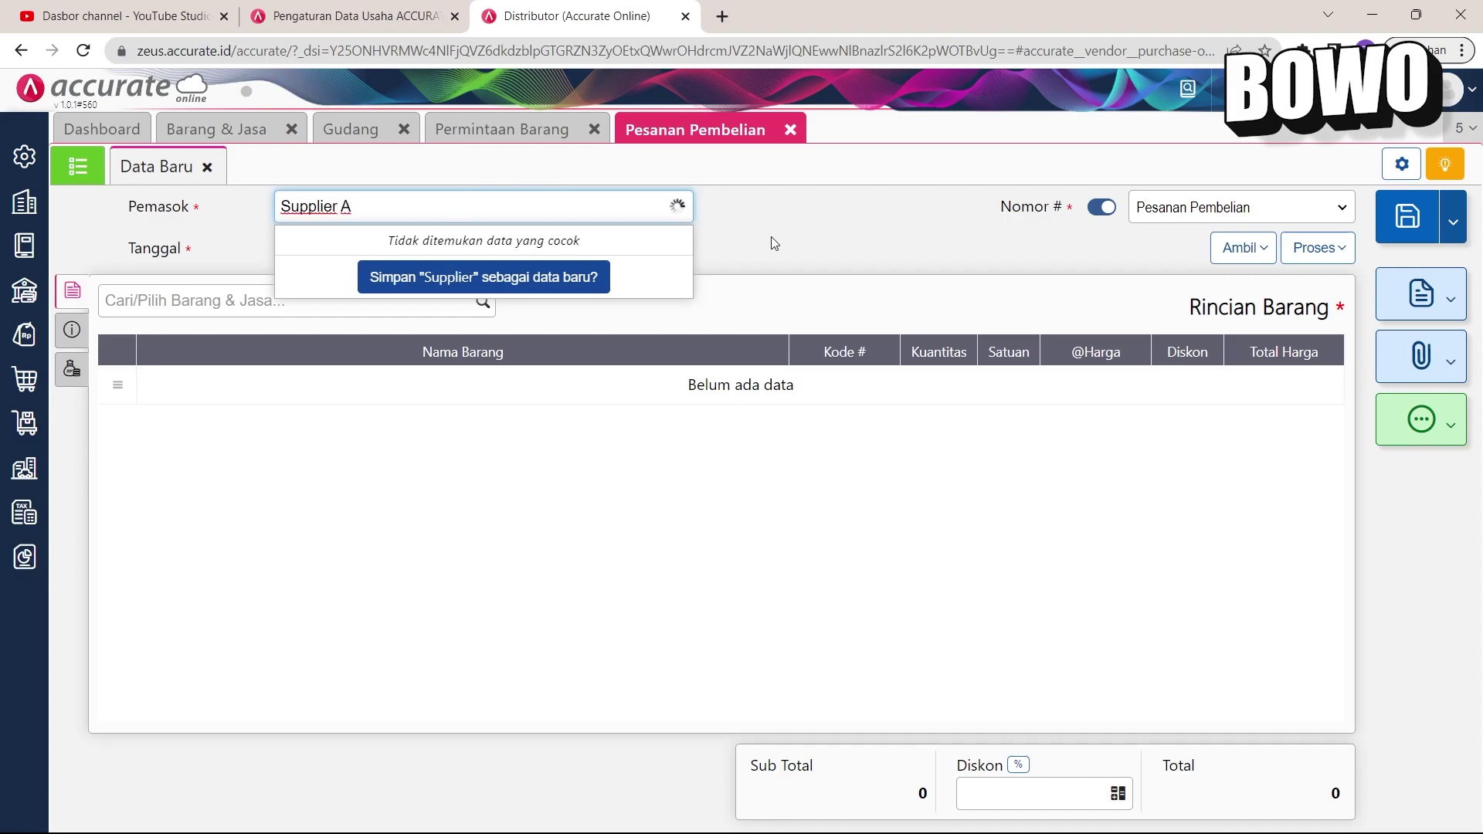
pyautogui.click(570, 281)
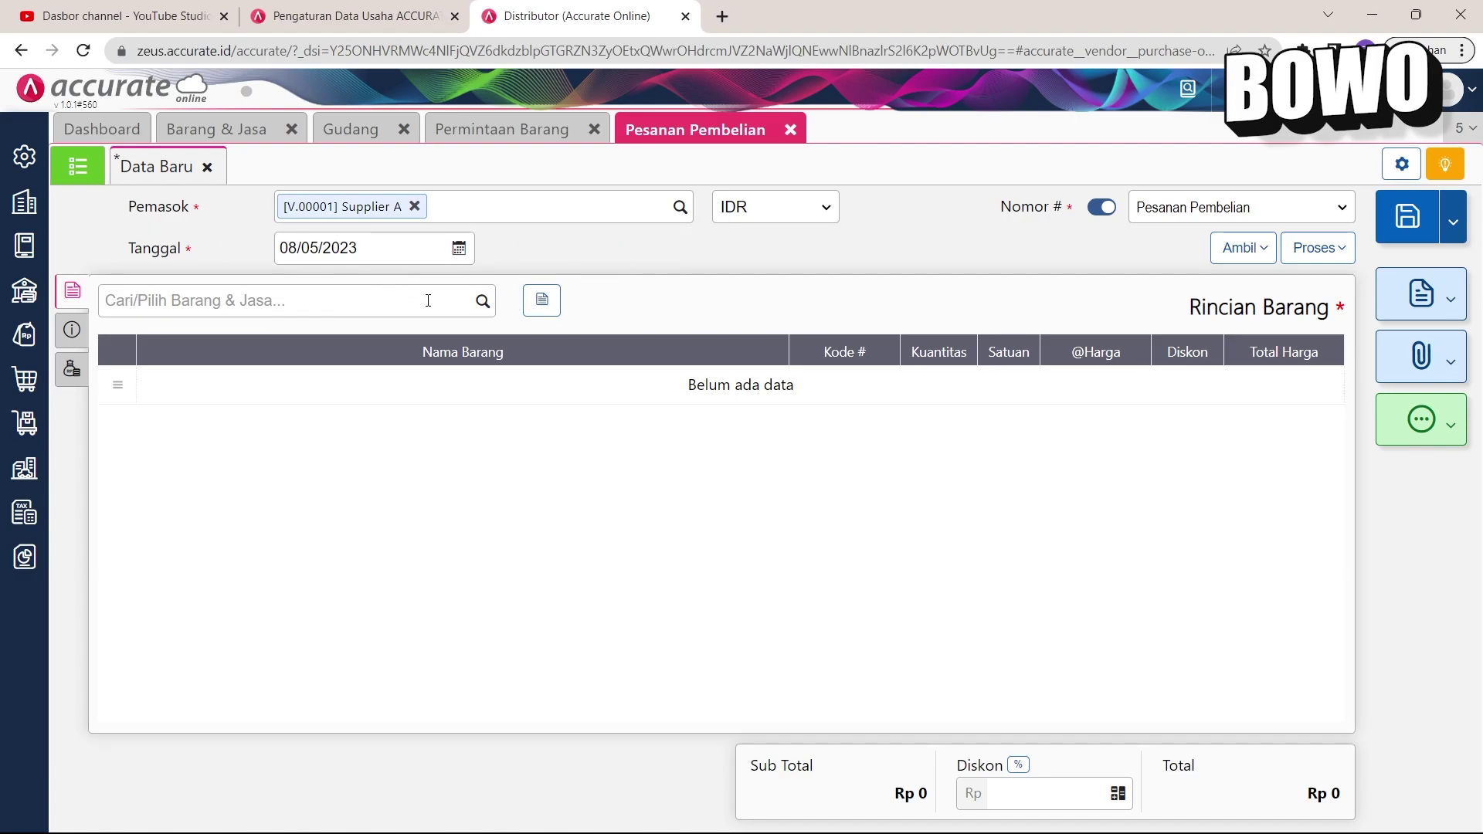
# Step: Copy both item lines, Sepatu and Sendal, from the existing item request (Permintaan) into the purchase order
pyautogui.click(471, 303)
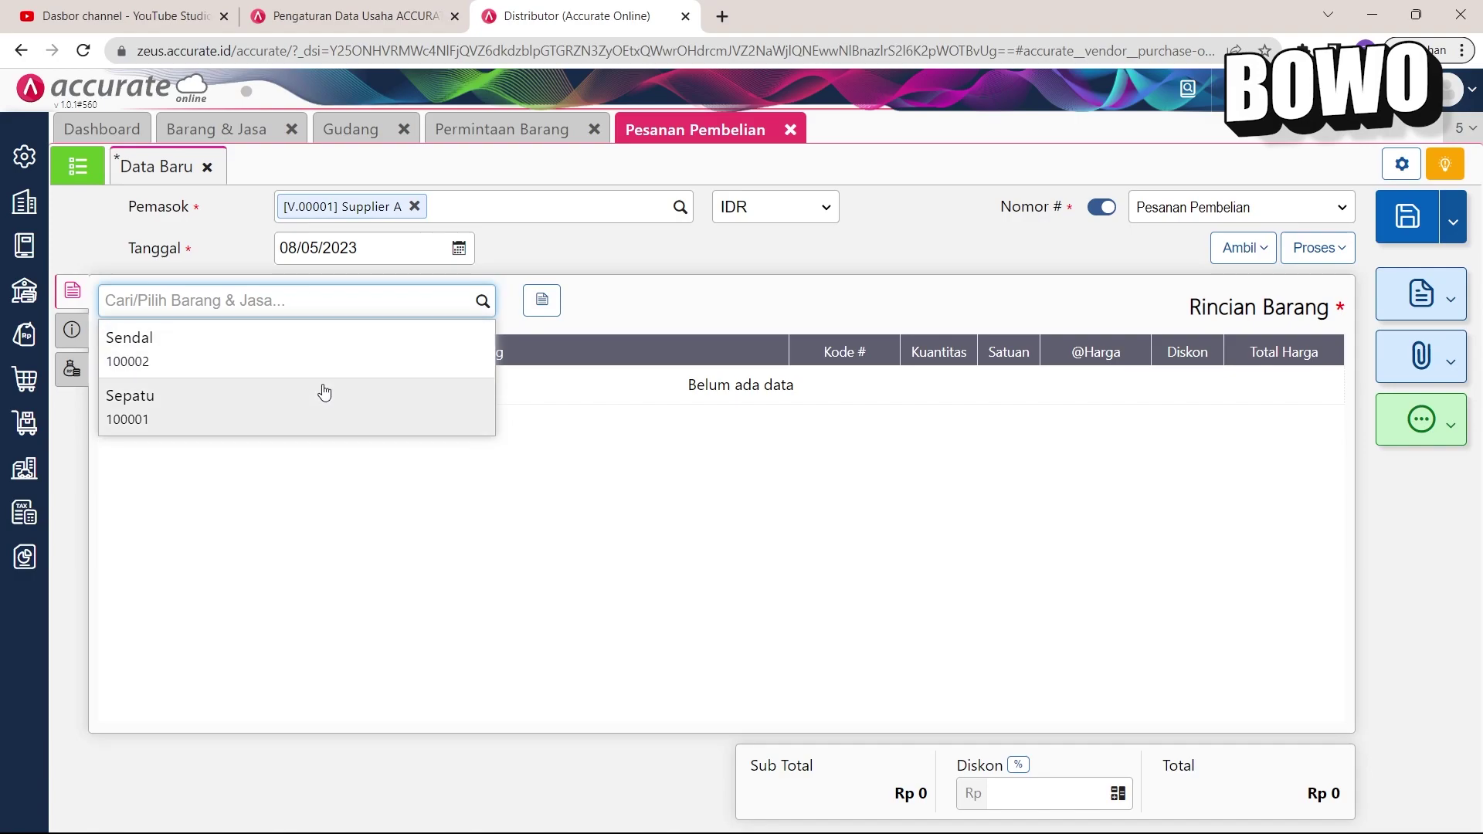
pyautogui.click(723, 289)
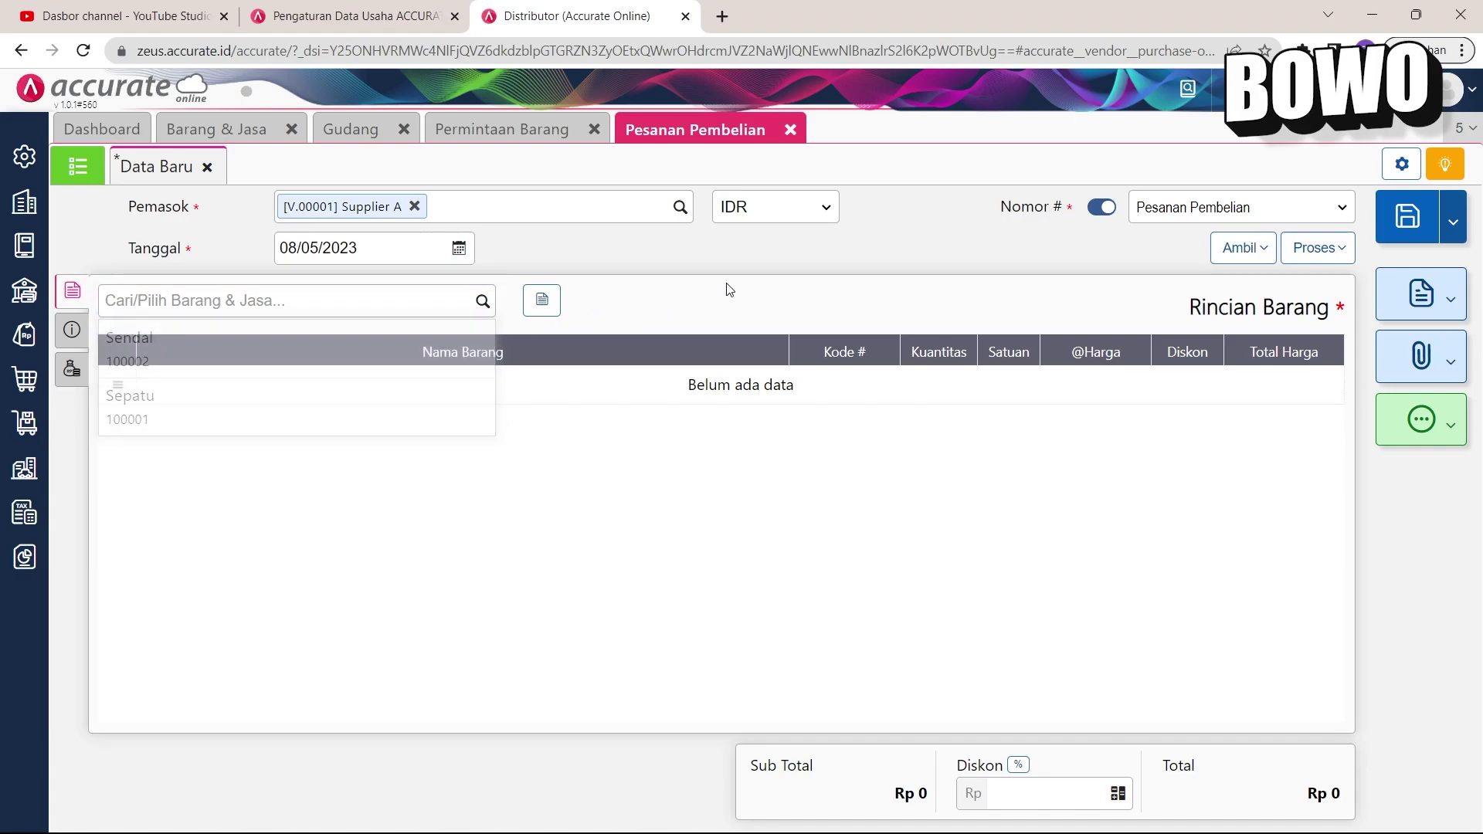
pyautogui.click(1264, 252)
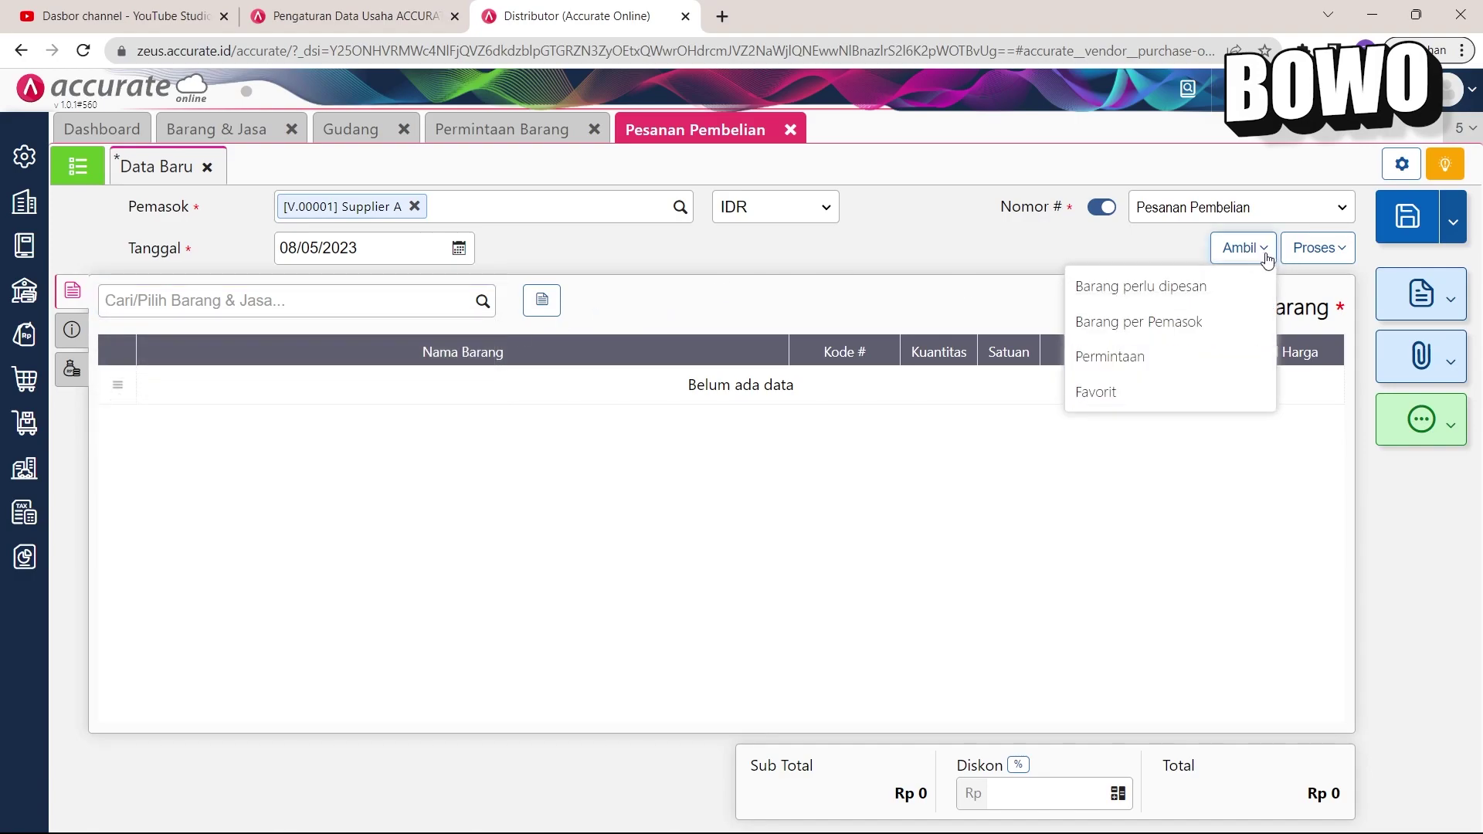
pyautogui.click(1166, 357)
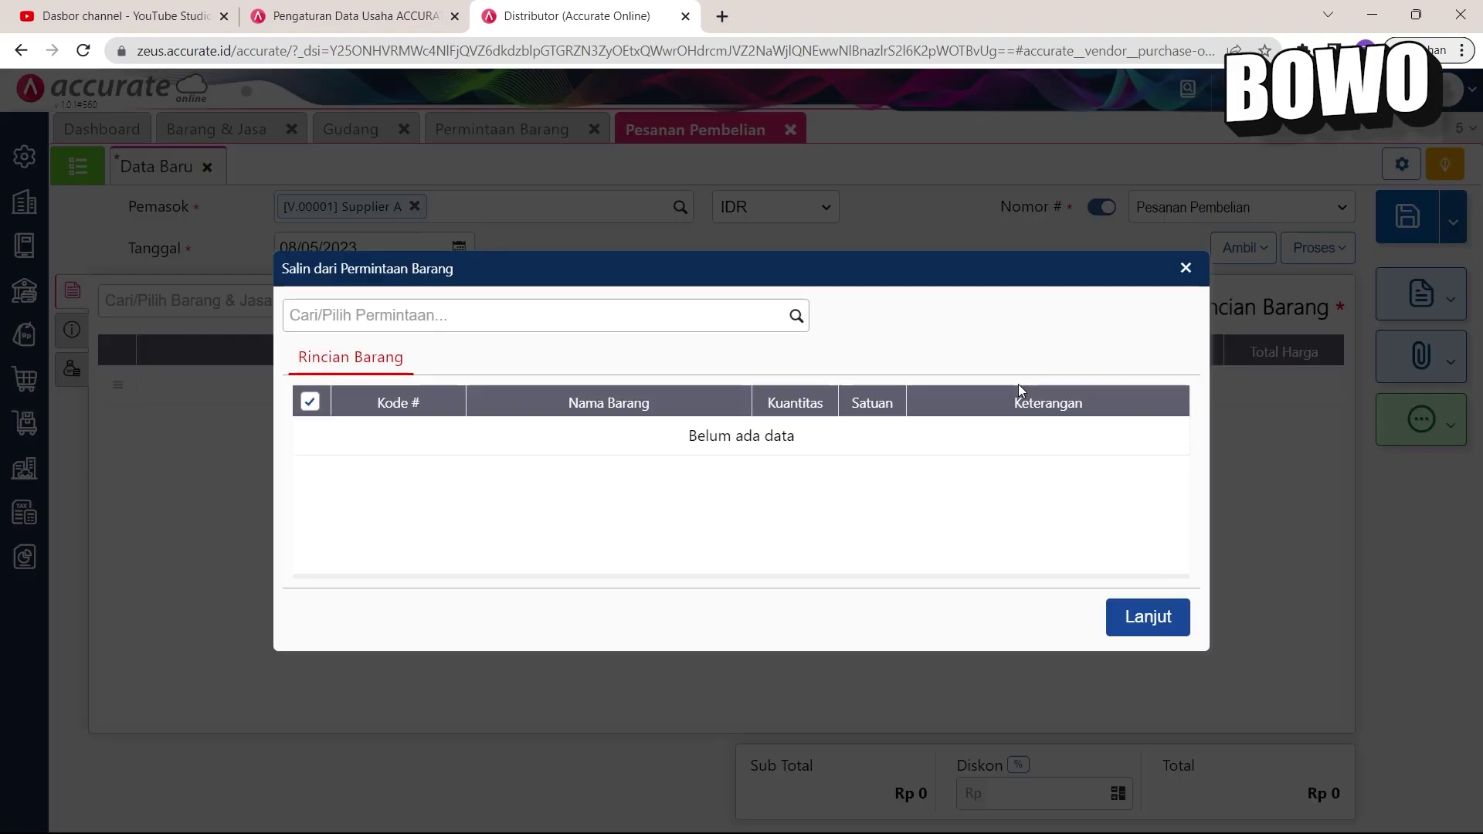
pyautogui.click(796, 318)
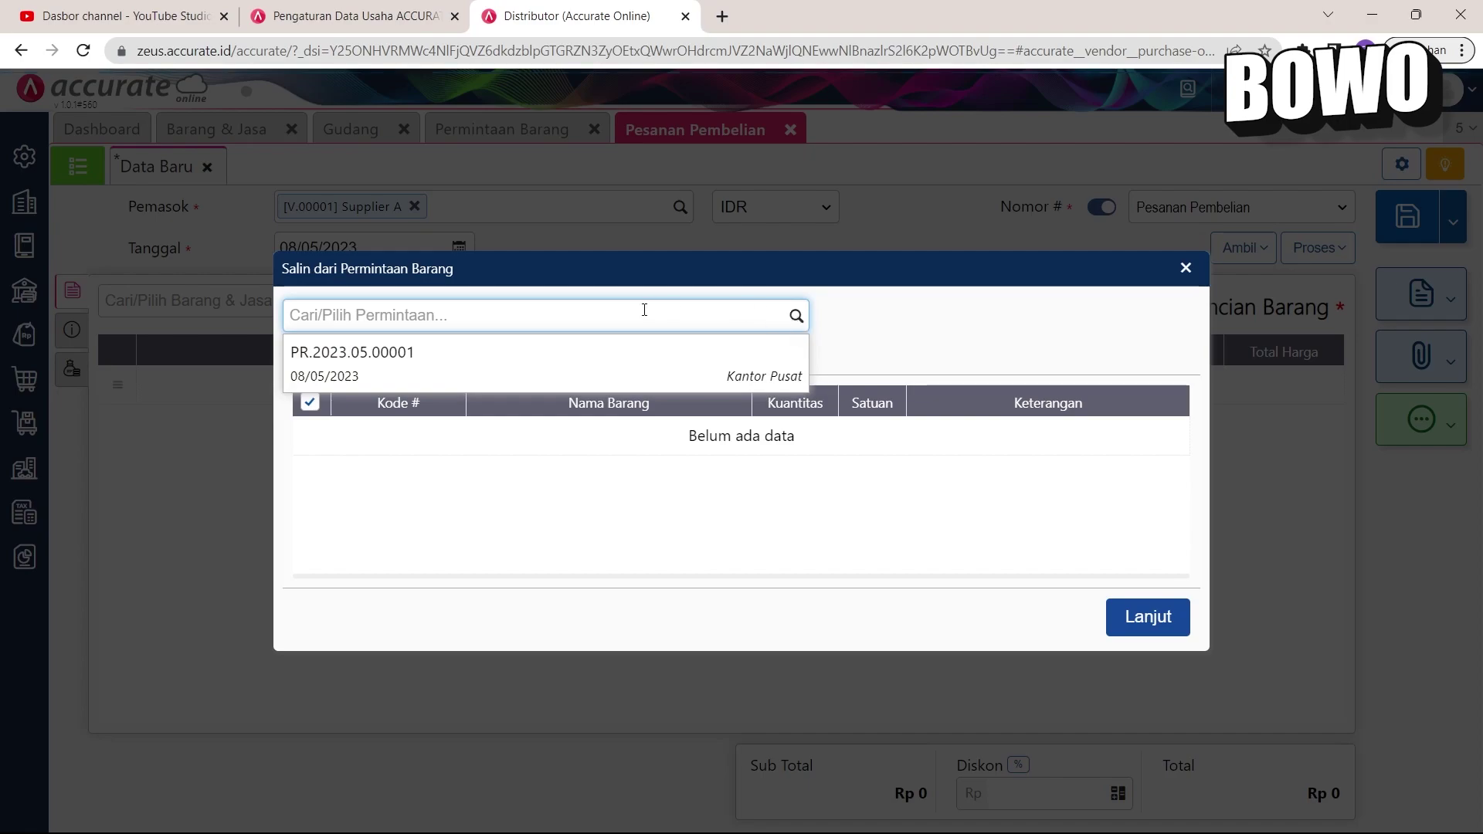
pyautogui.click(452, 374)
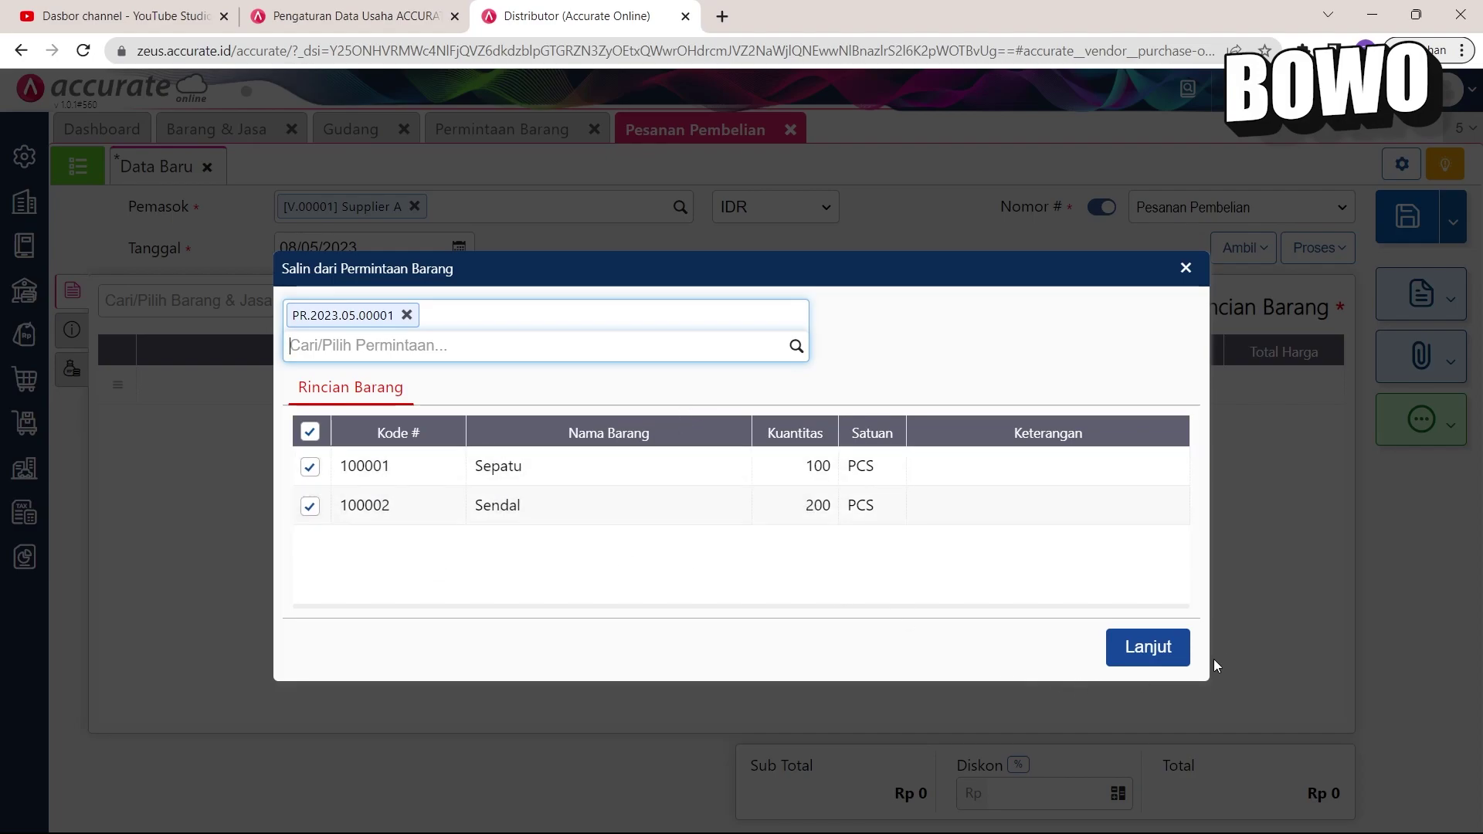
pyautogui.click(1162, 648)
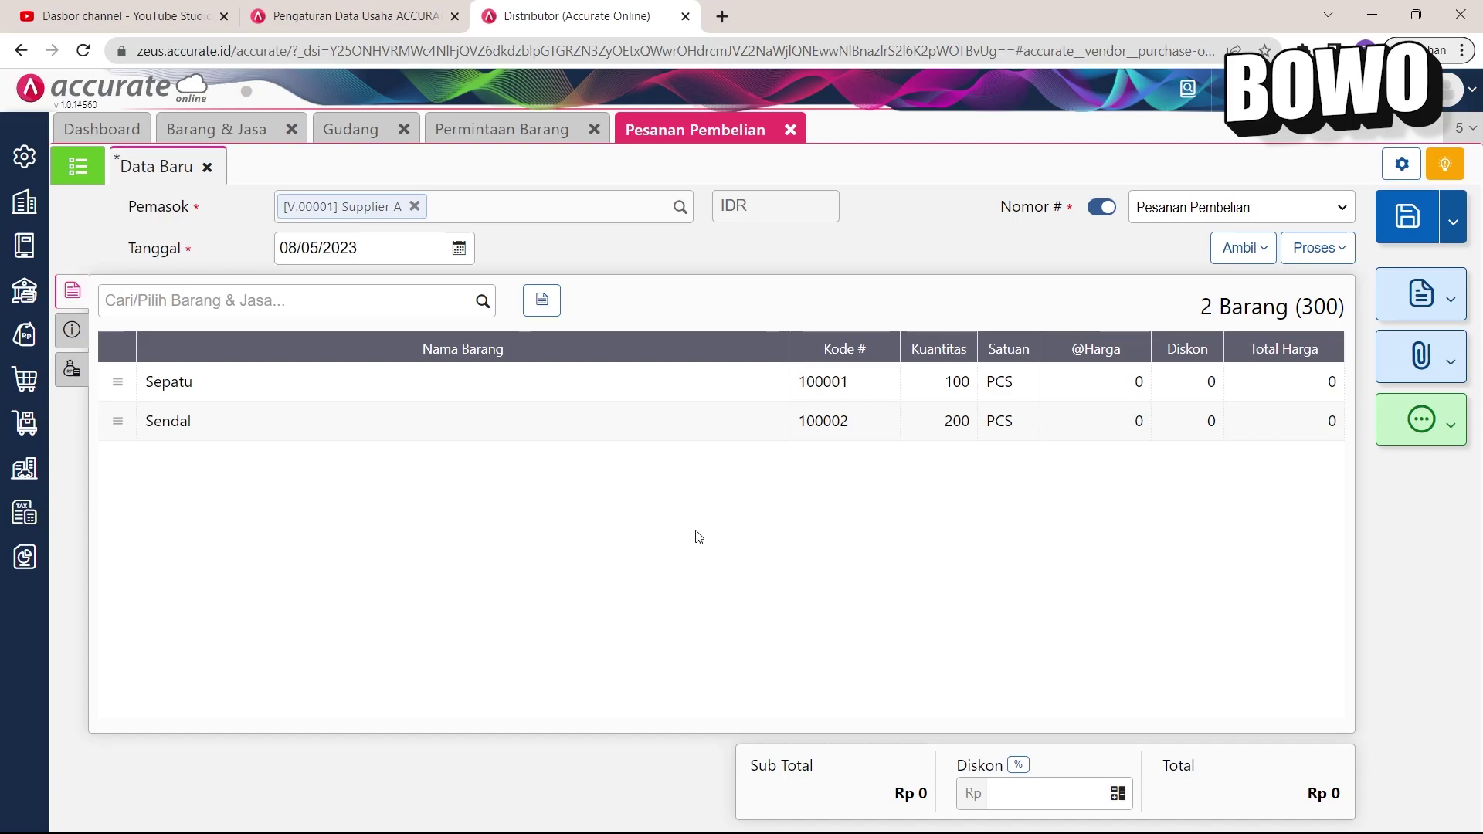
# Step: Set the unit price of the Sepatu line to Rp 100.000
pyautogui.click(495, 399)
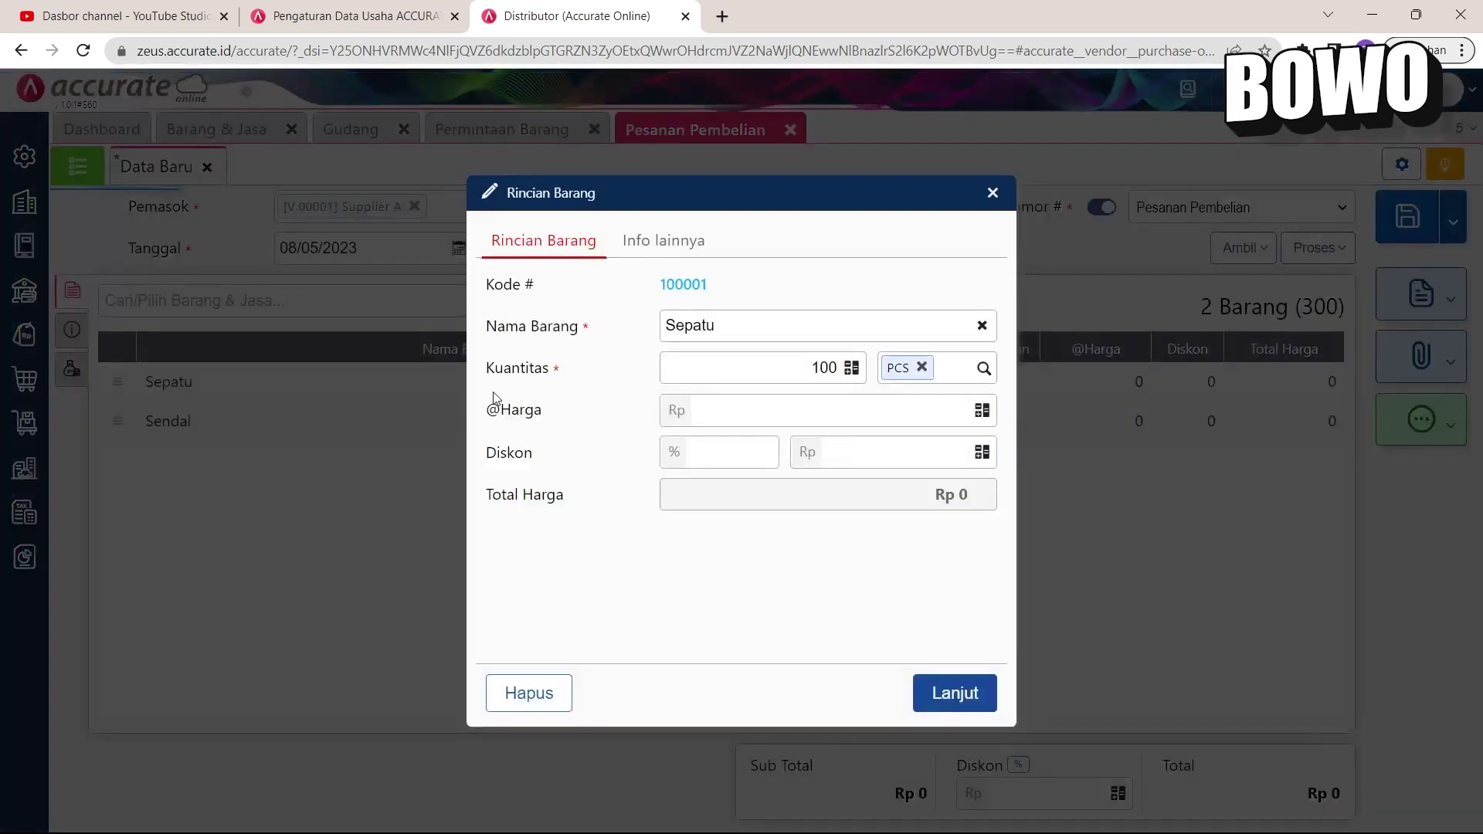
pyautogui.click(896, 411)
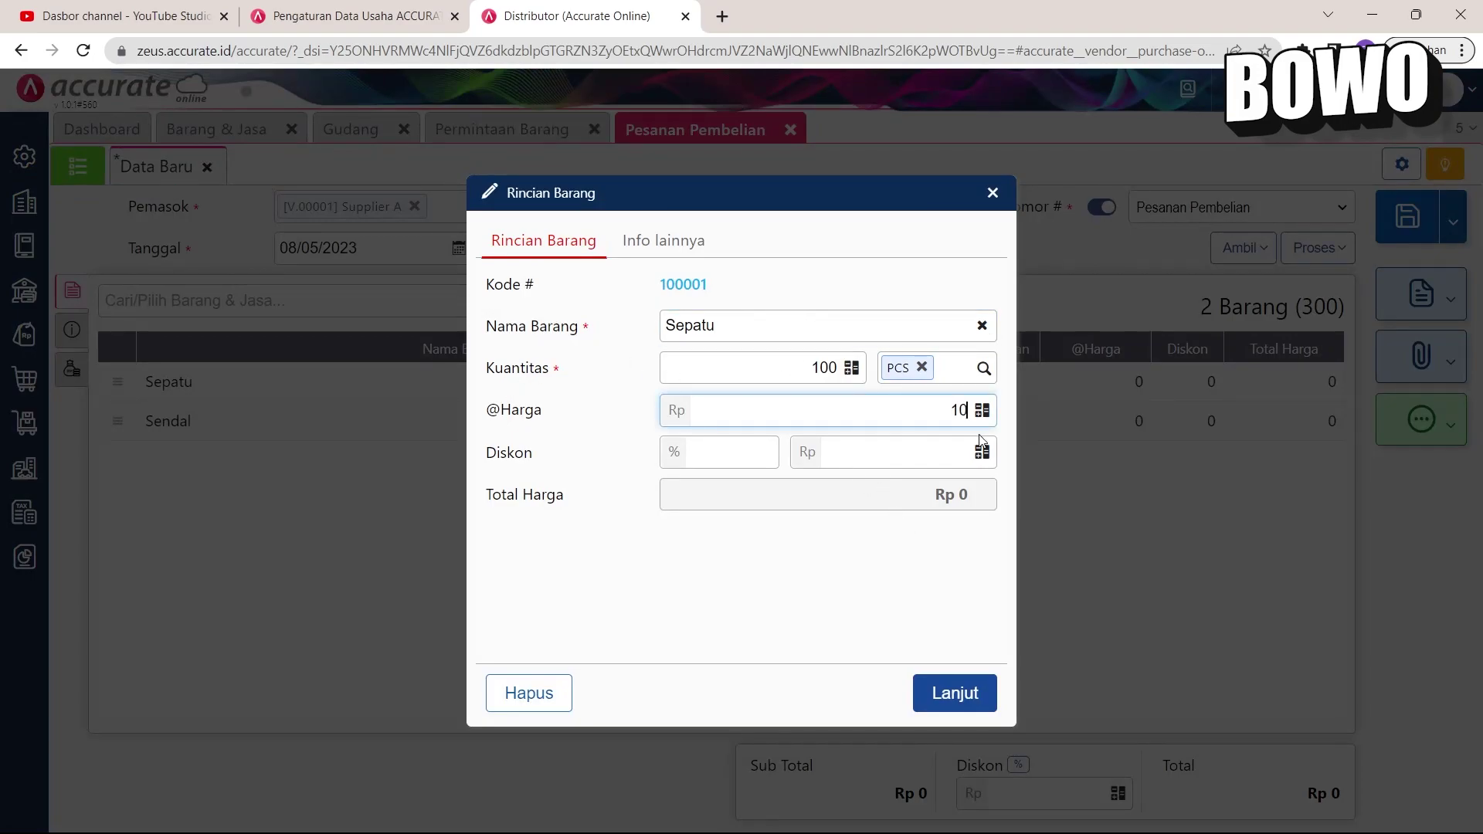
pyautogui.click(946, 601)
pyautogui.click(967, 703)
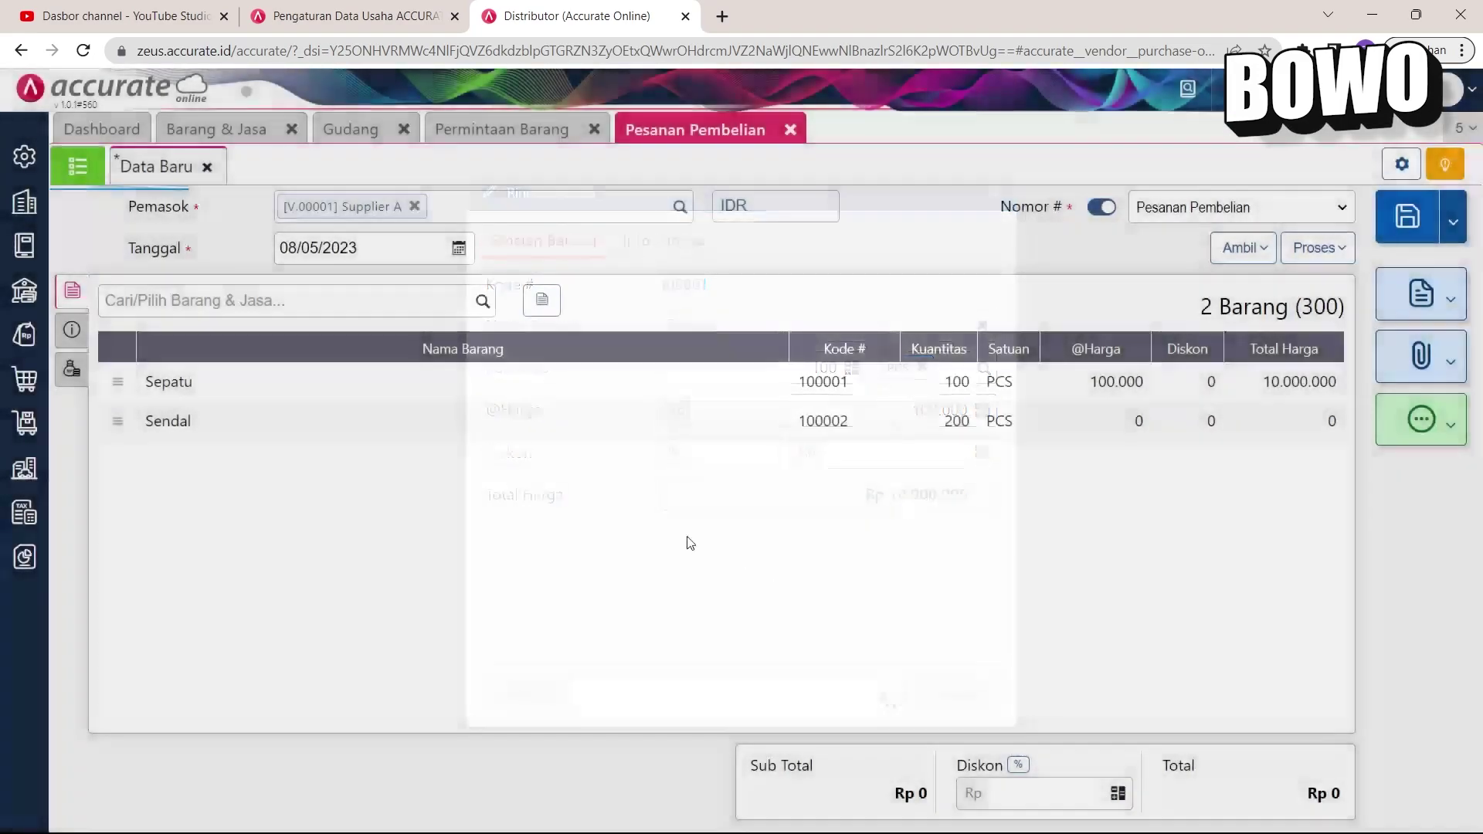
# Step: Set the unit price of the Sendal line to Rp 75.000
pyautogui.click(569, 442)
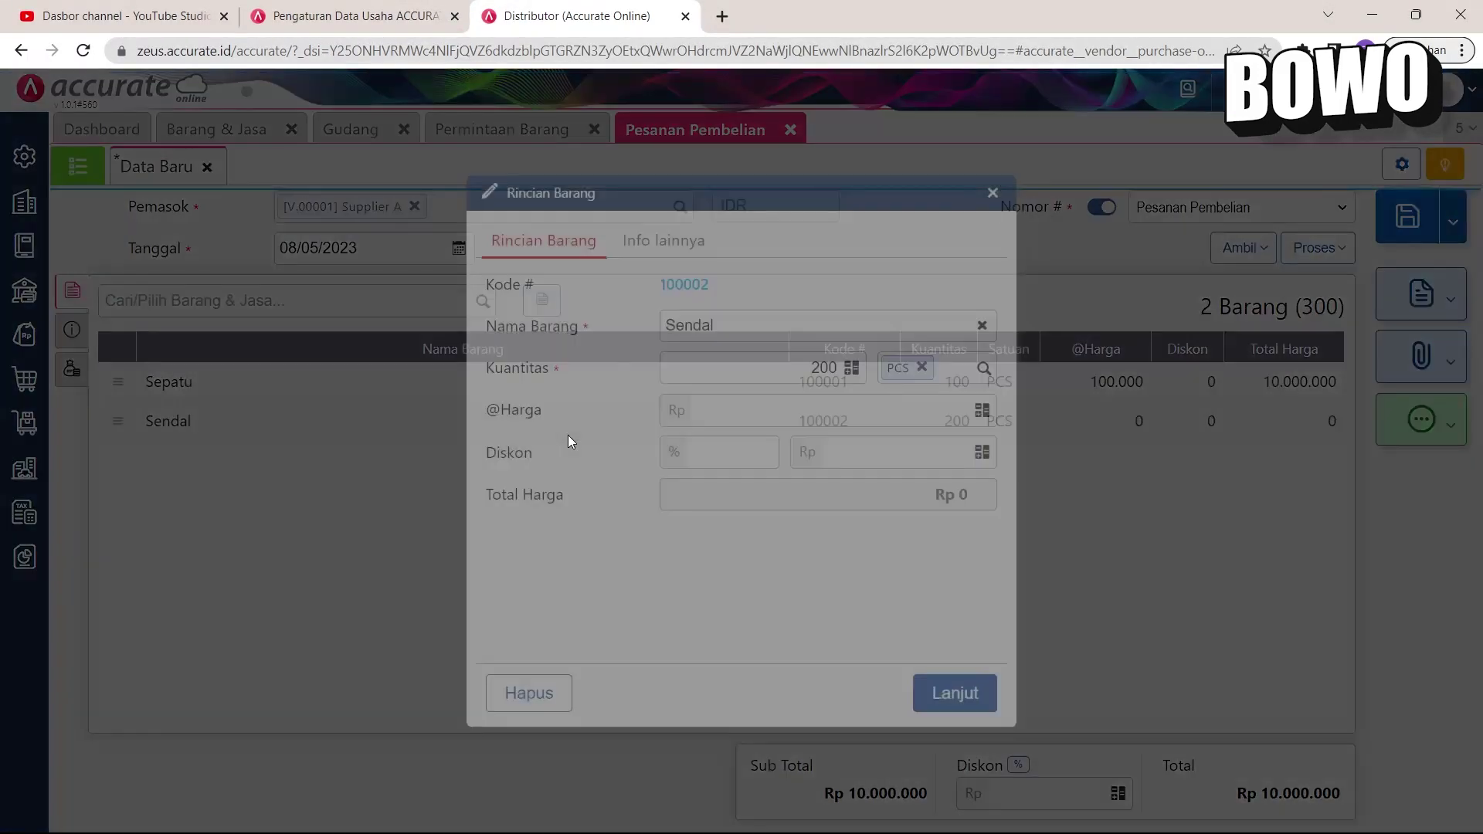
pyautogui.click(908, 410)
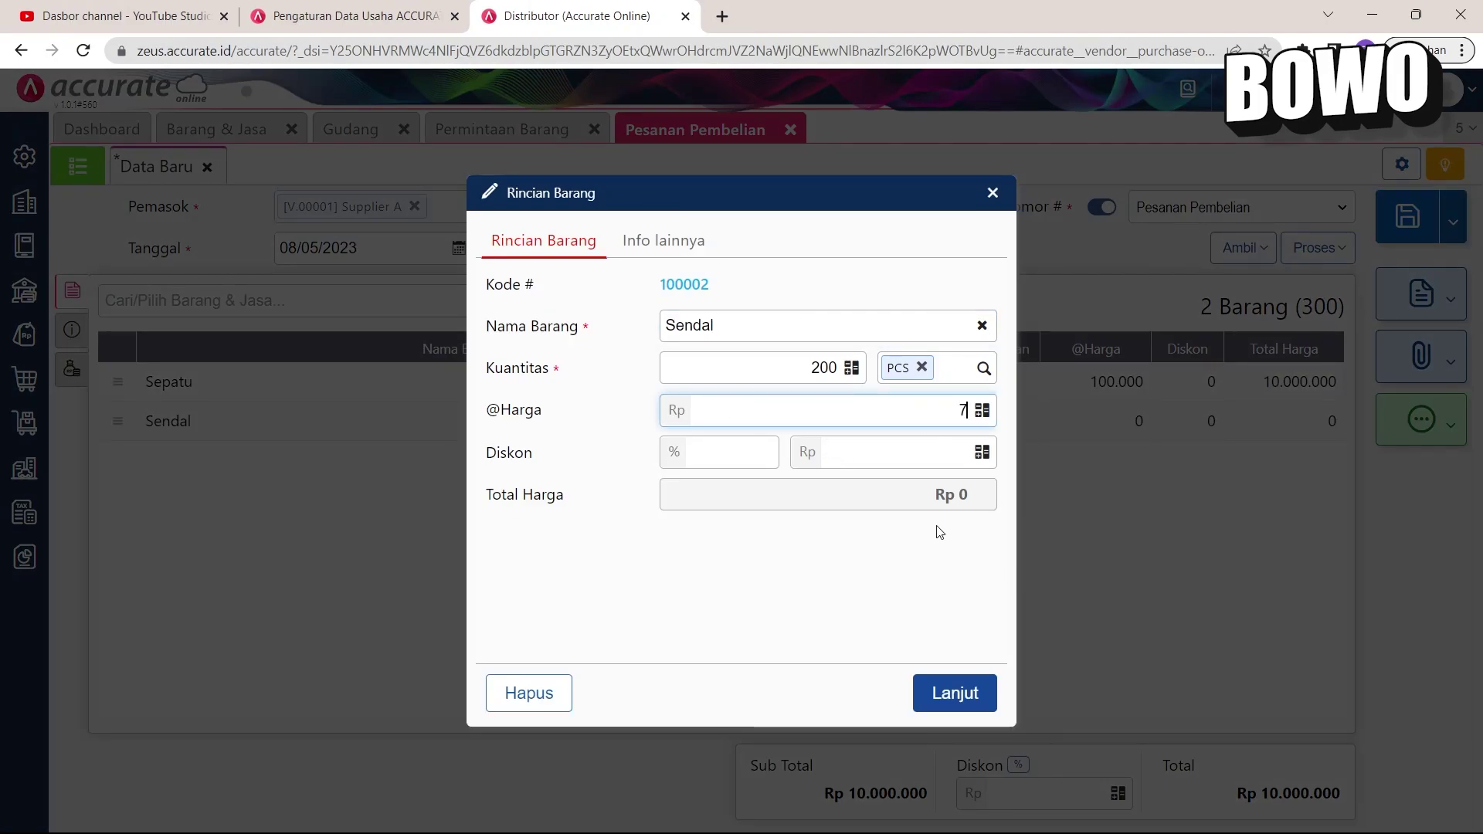
pyautogui.write('75.000')
pyautogui.click(934, 589)
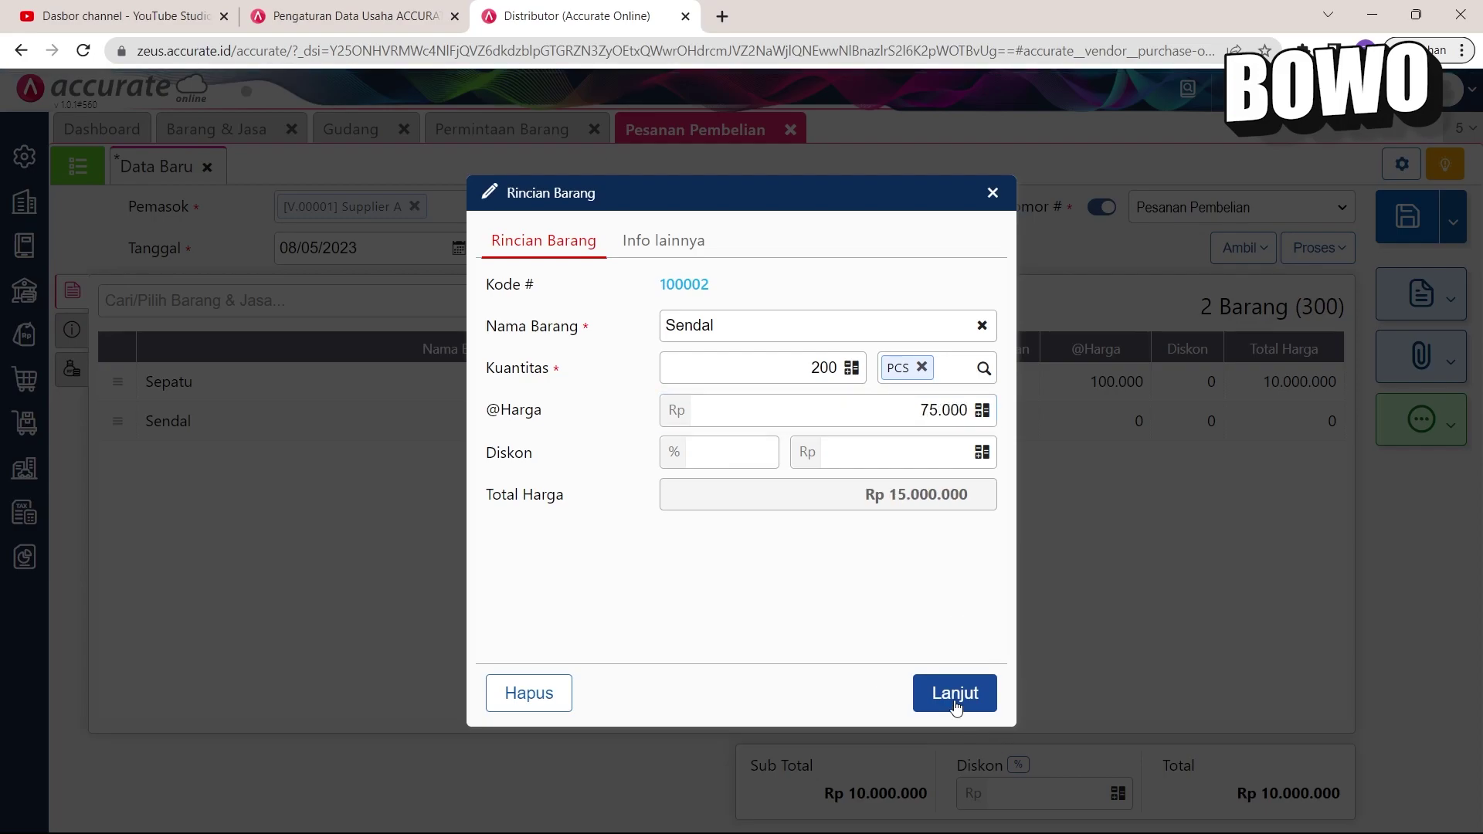
pyautogui.click(954, 698)
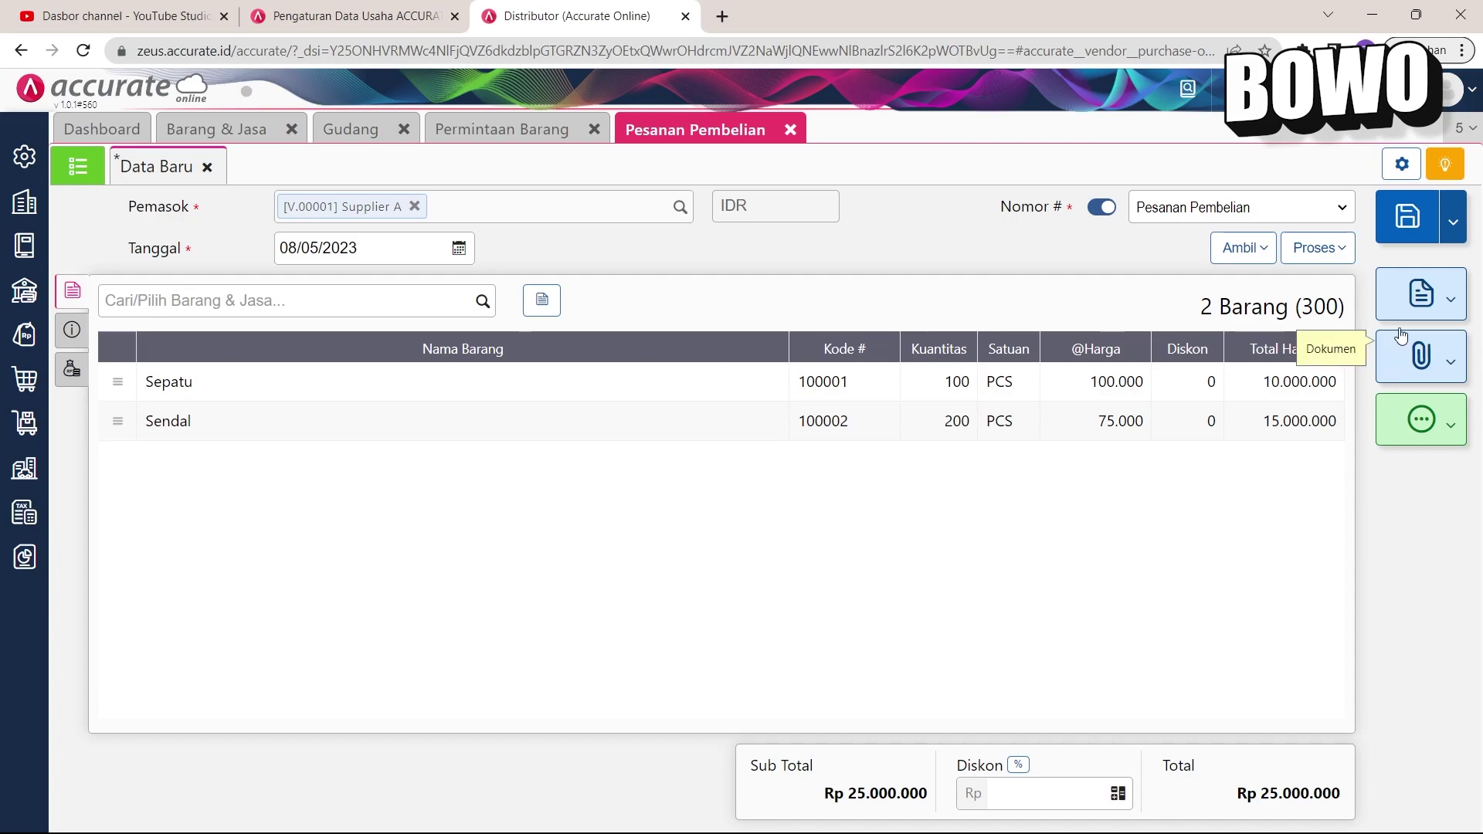
# Step: Fill in the purchase order's required shipping address (Alamat Kirim) with Bekasi and save the order
pyautogui.click(1409, 217)
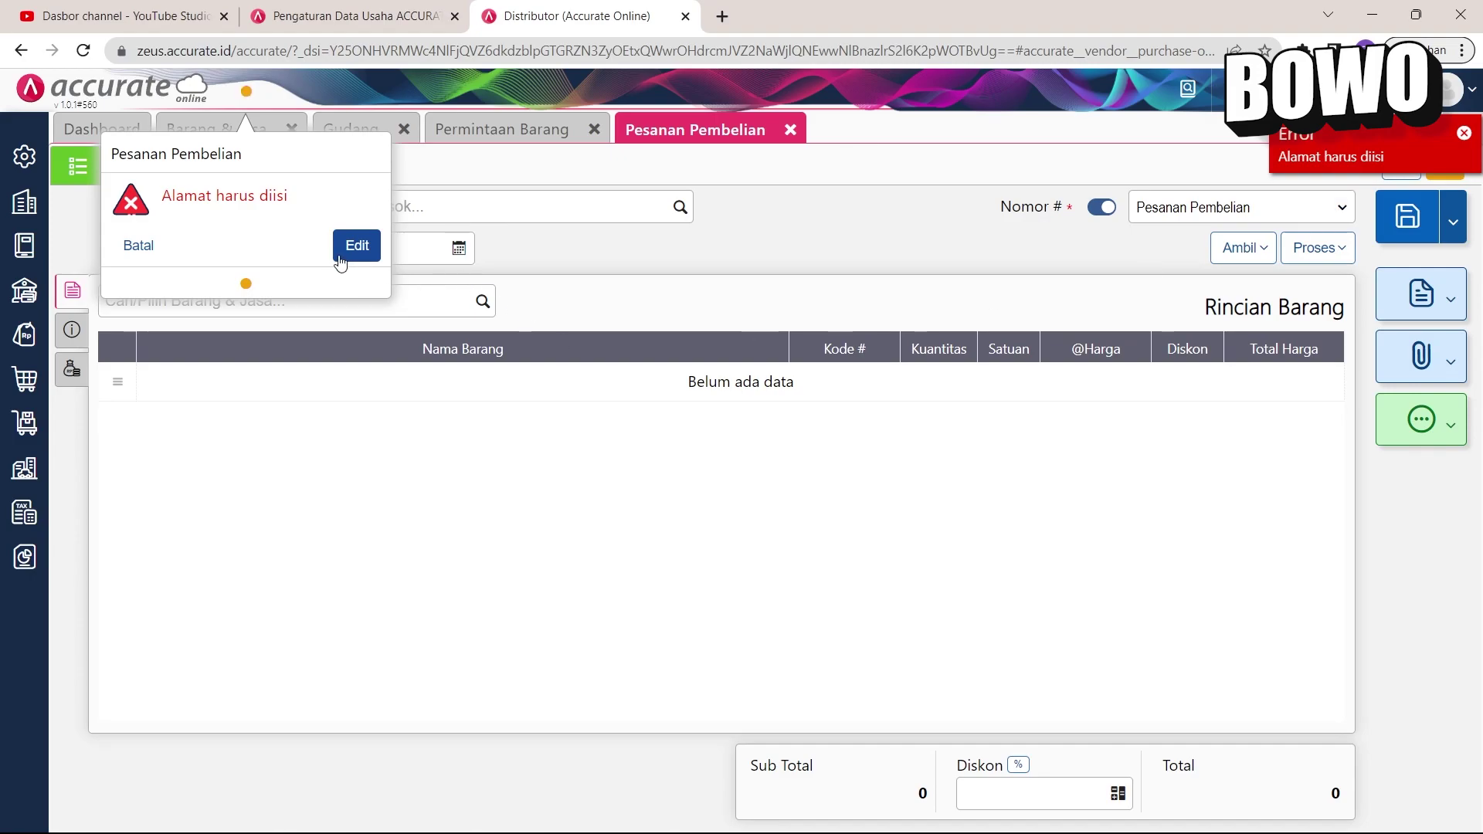
pyautogui.click(355, 247)
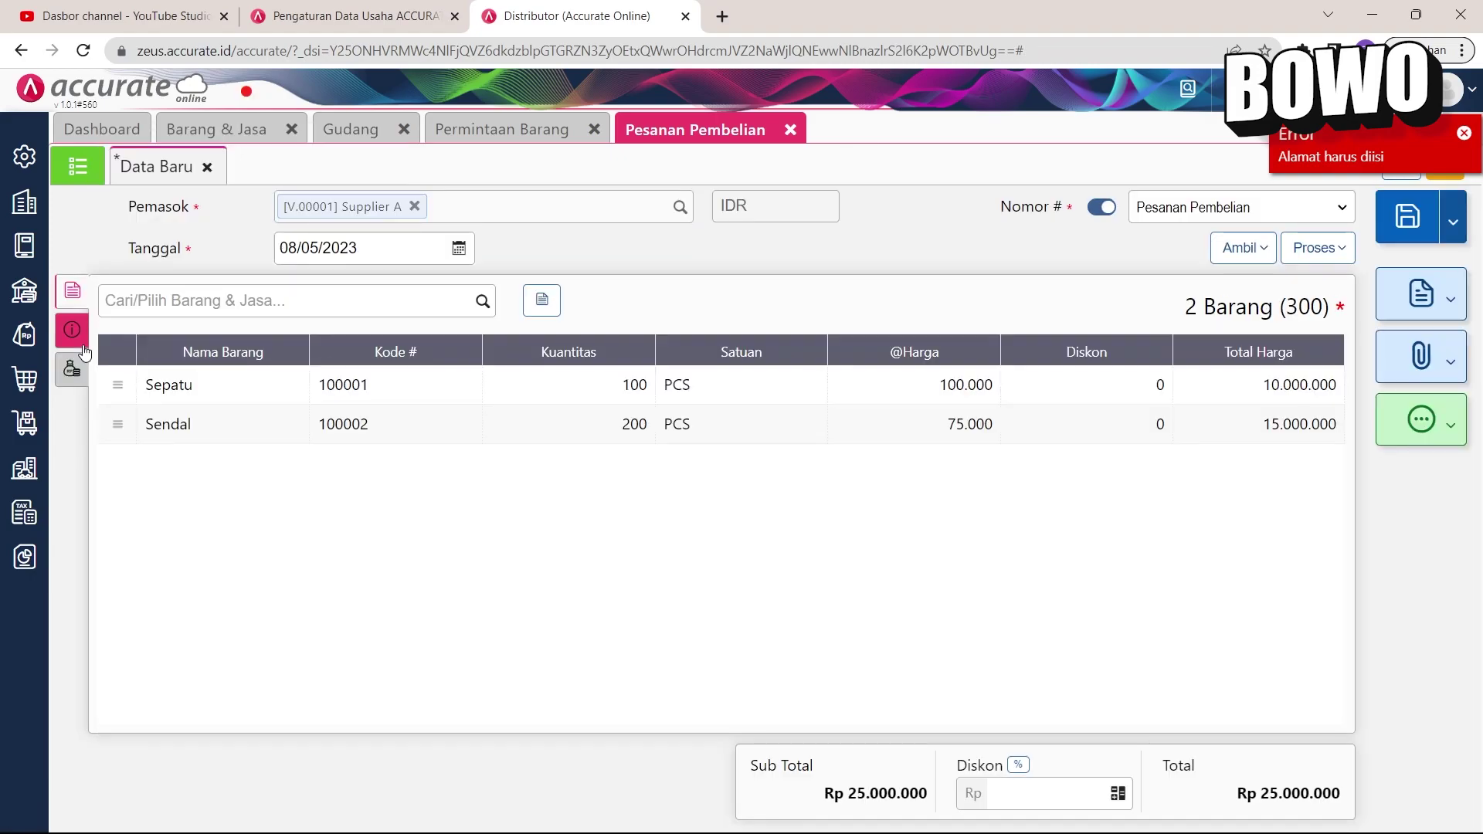
pyautogui.click(84, 340)
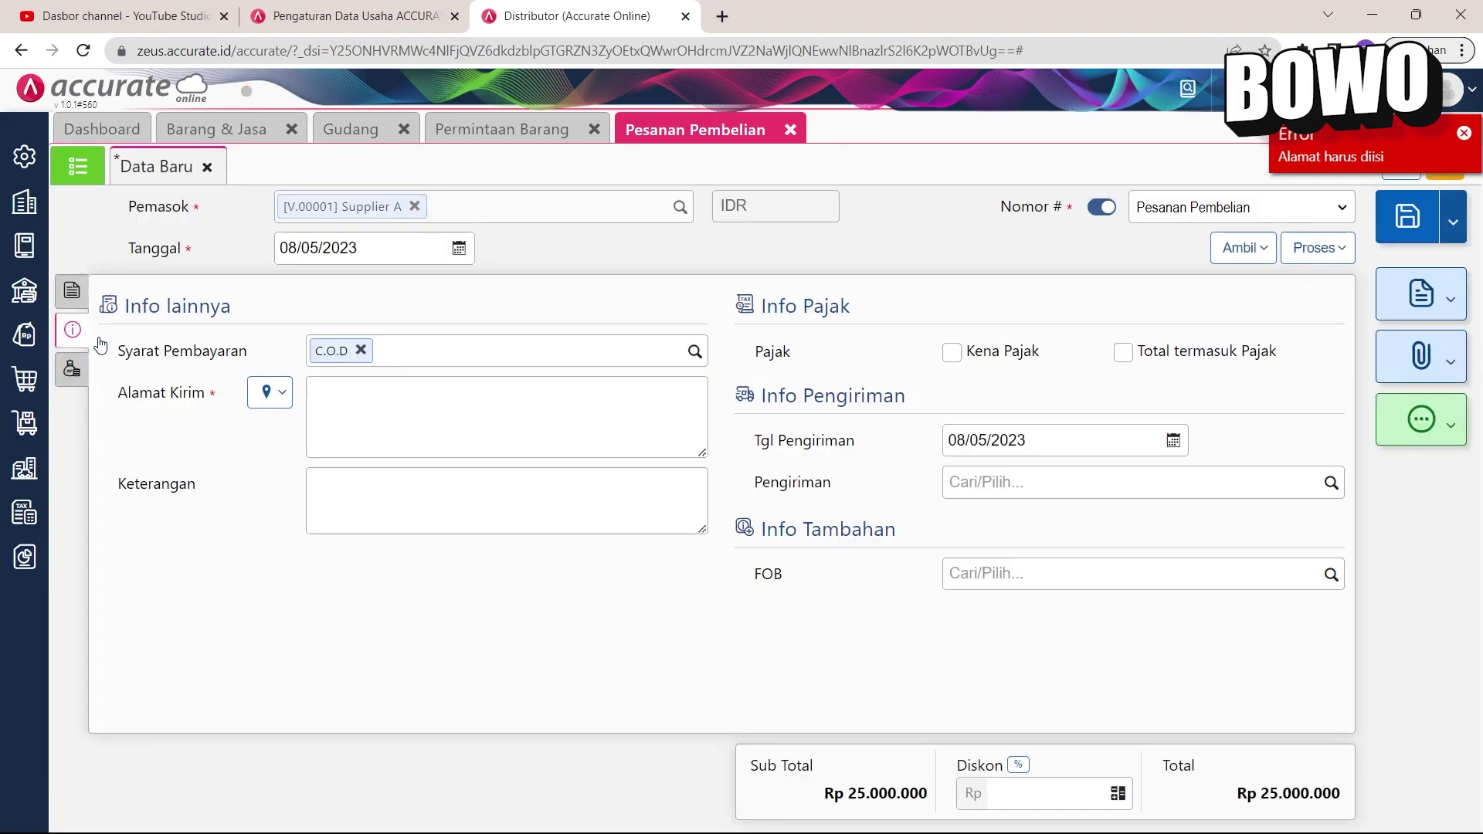
pyautogui.click(394, 409)
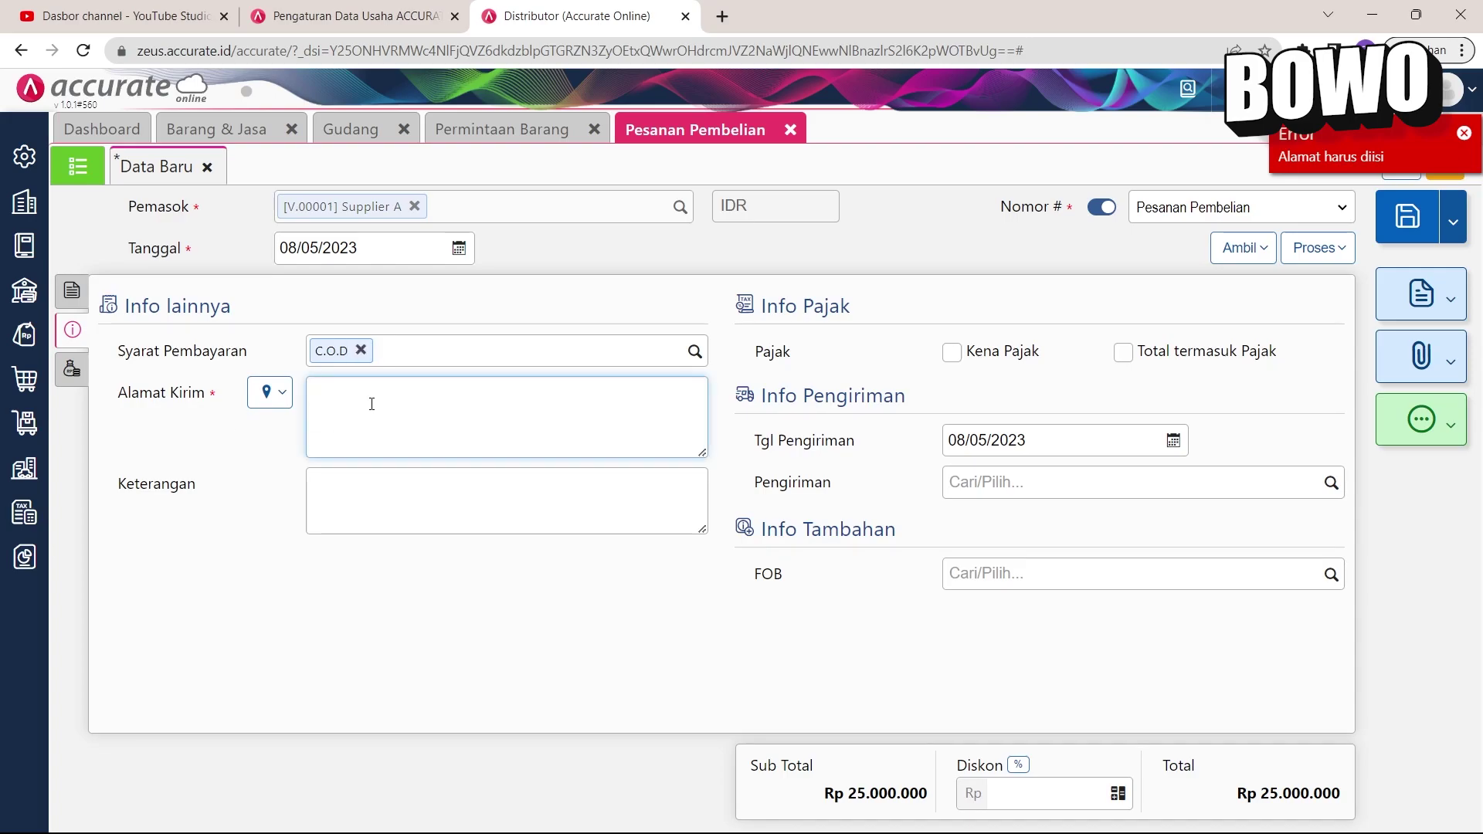
pyautogui.write('Bekasi')
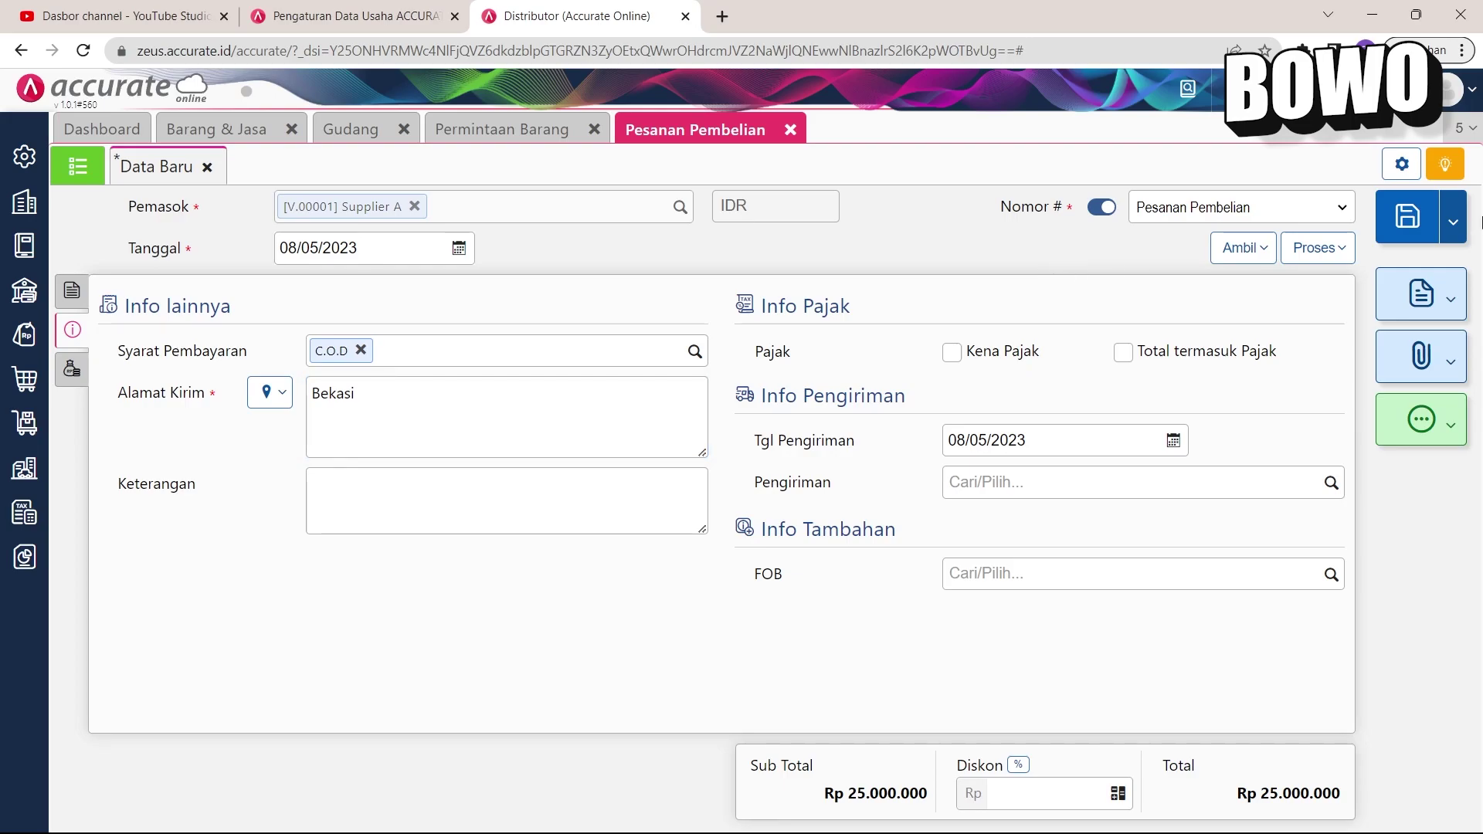
pyautogui.click(1409, 218)
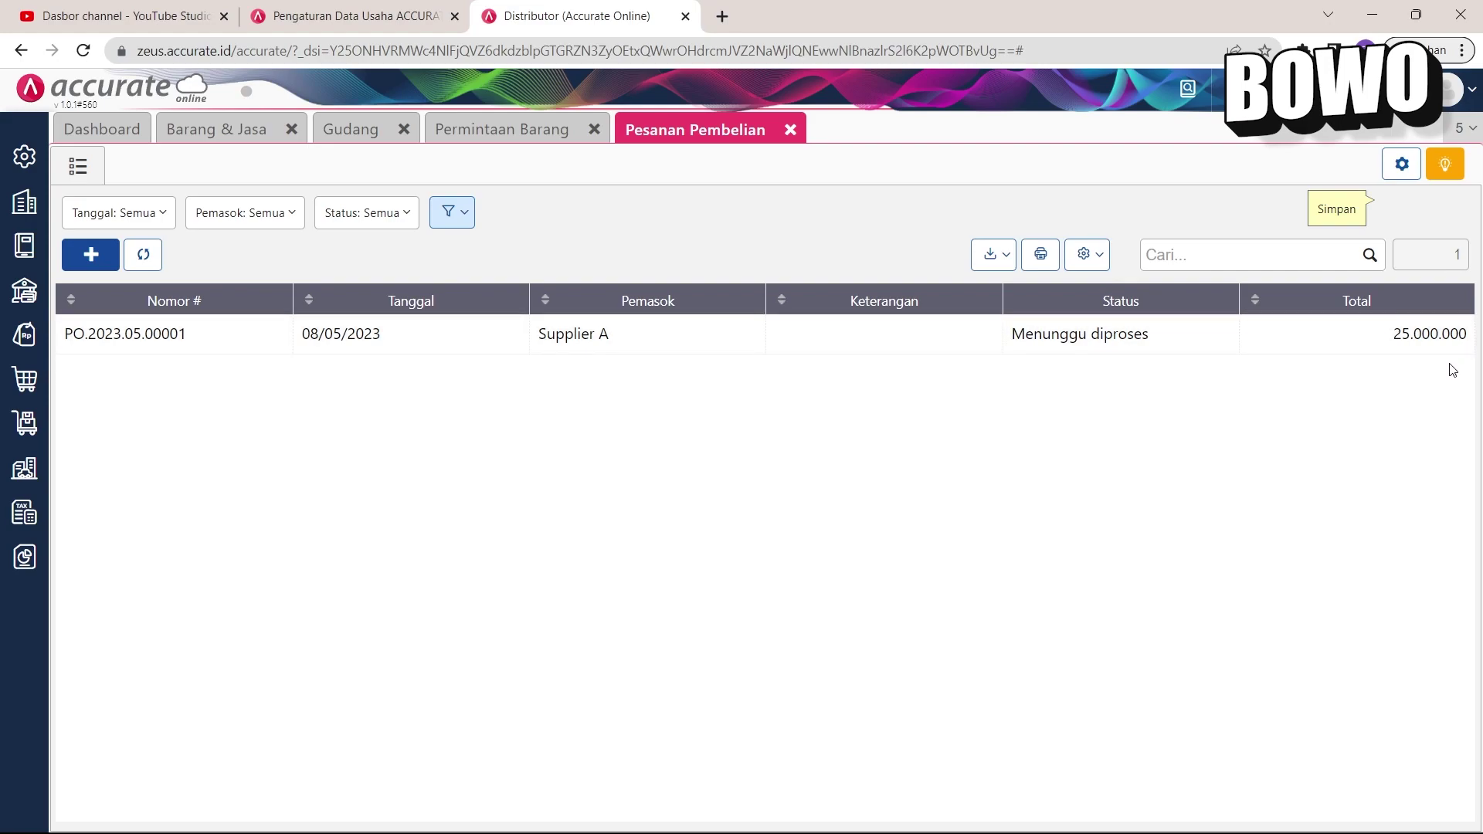
# Step: Start a new goods receipt (Penerimaan Barang) from Supplier A with the receipt number SJP-001
pyautogui.click(4, 377)
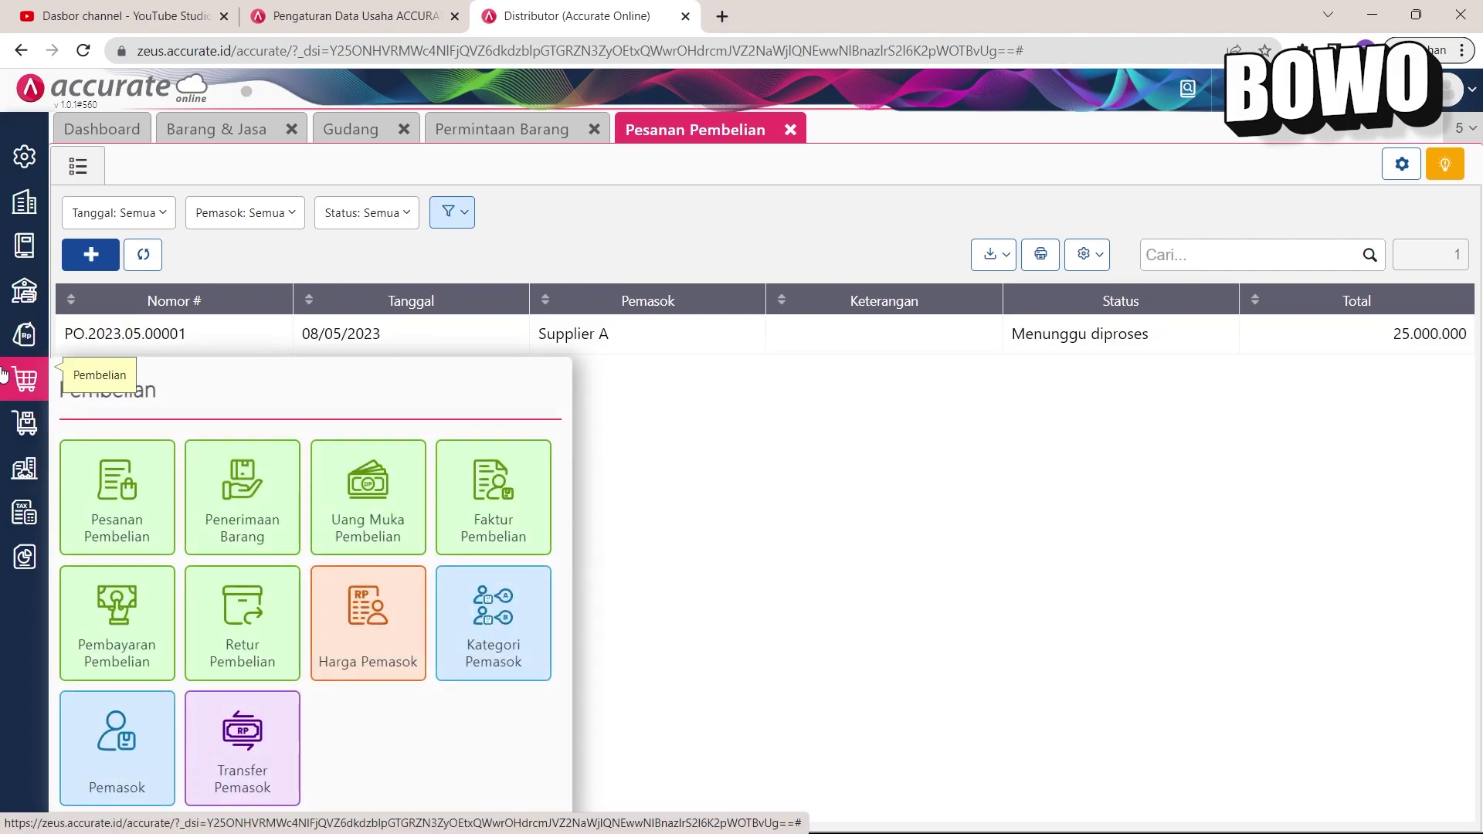
pyautogui.click(252, 505)
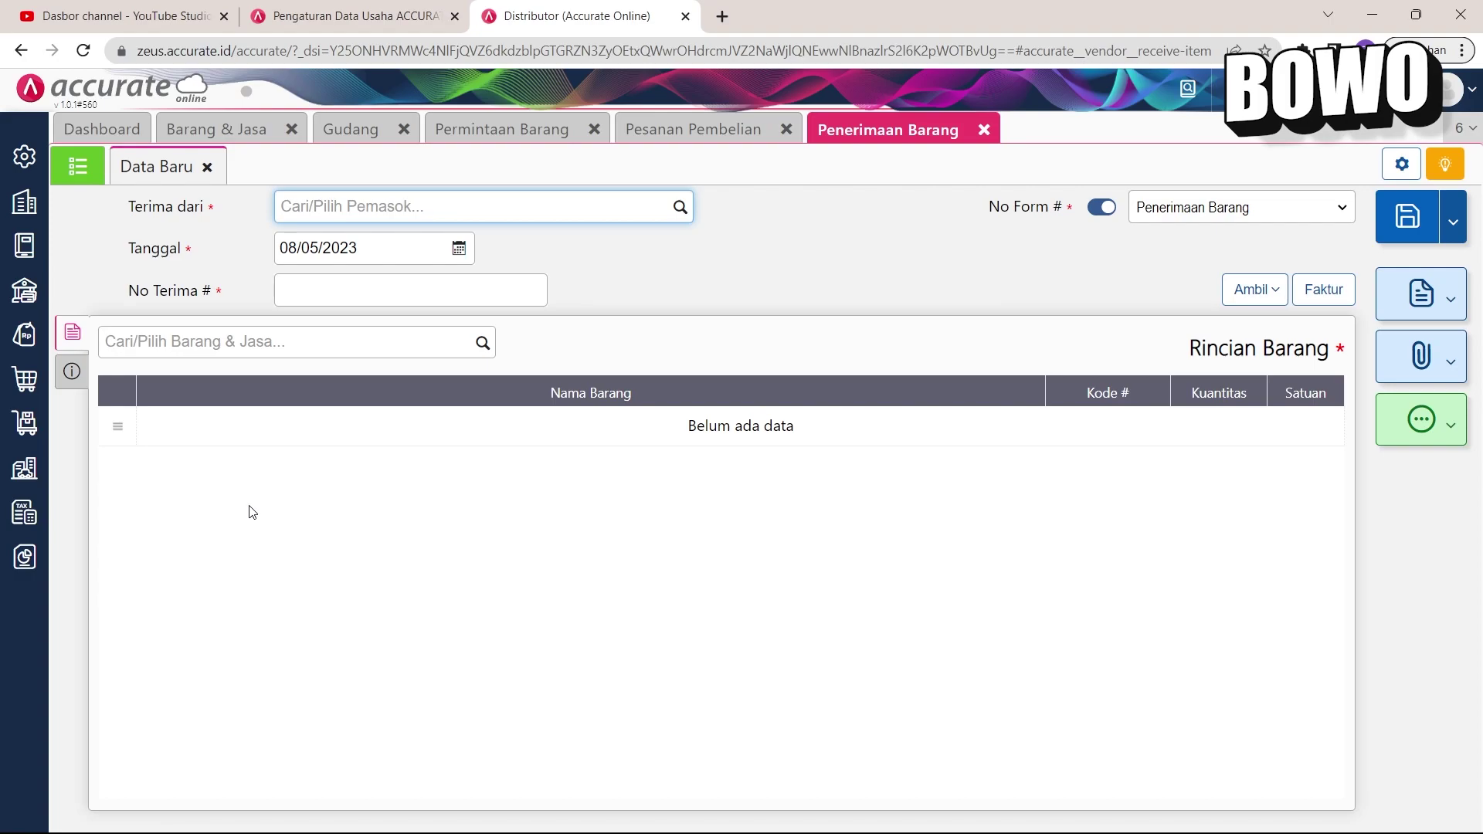
pyautogui.click(680, 208)
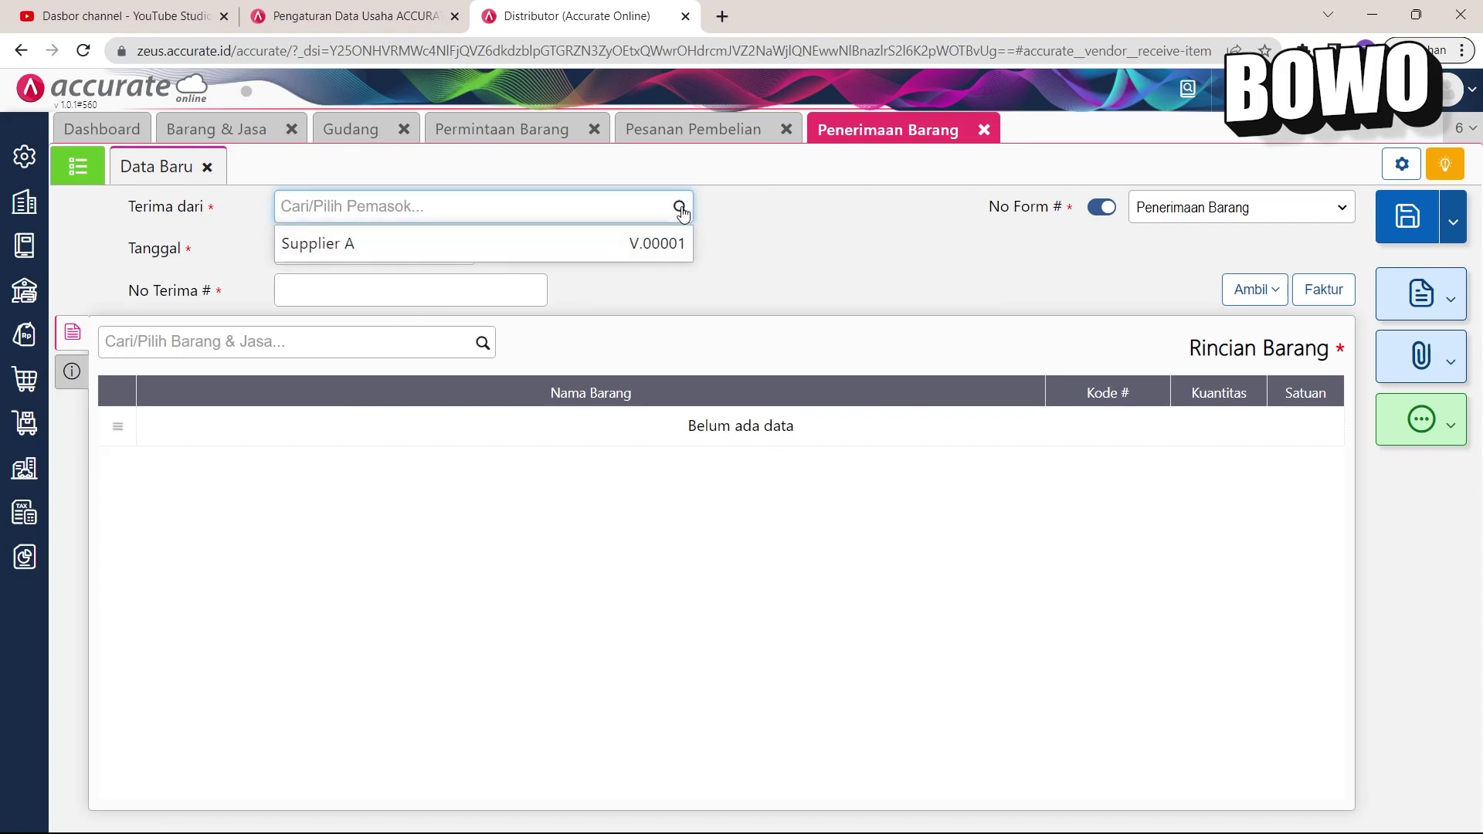
pyautogui.click(647, 247)
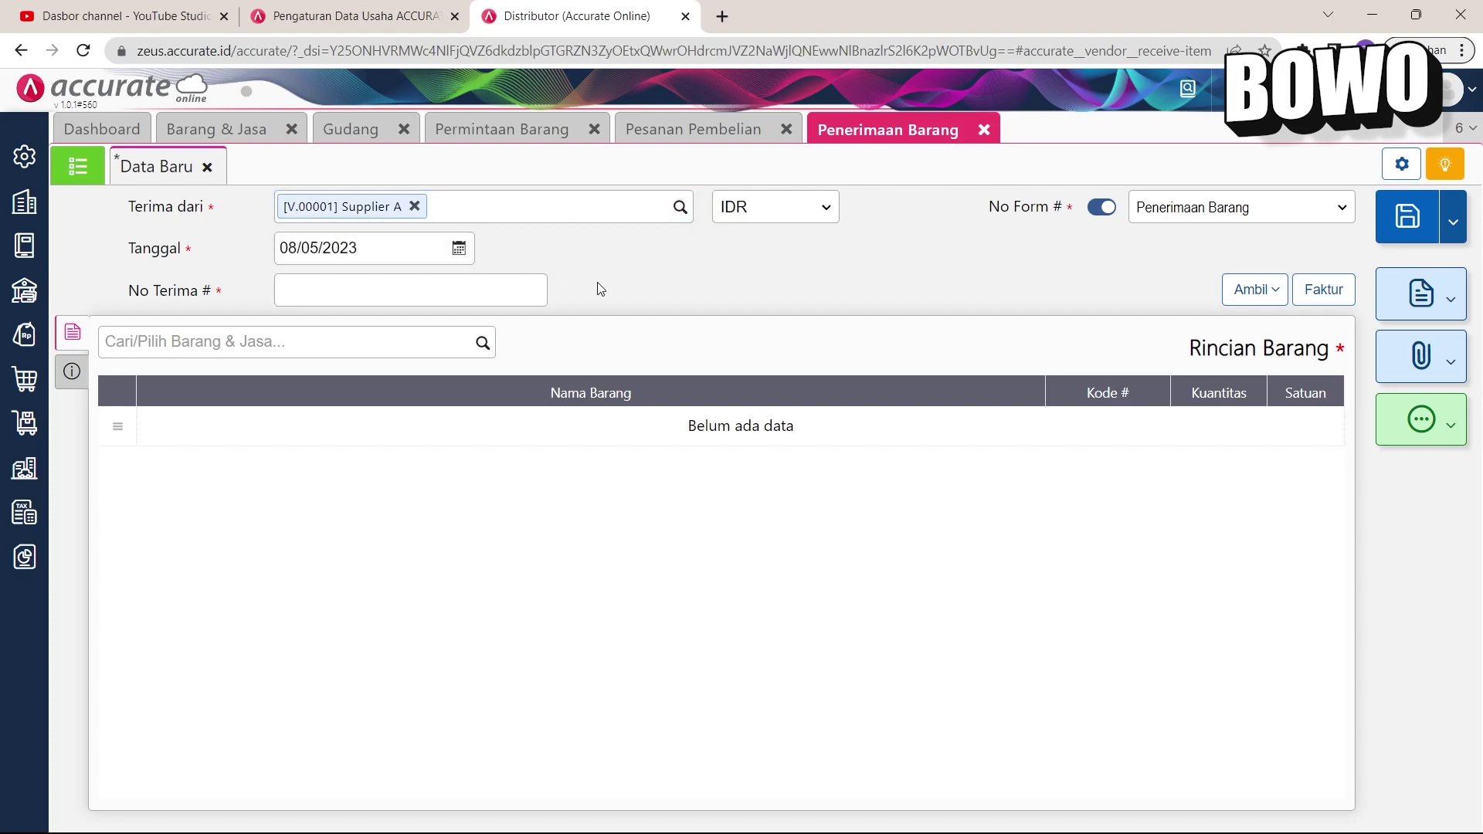
pyautogui.click(404, 298)
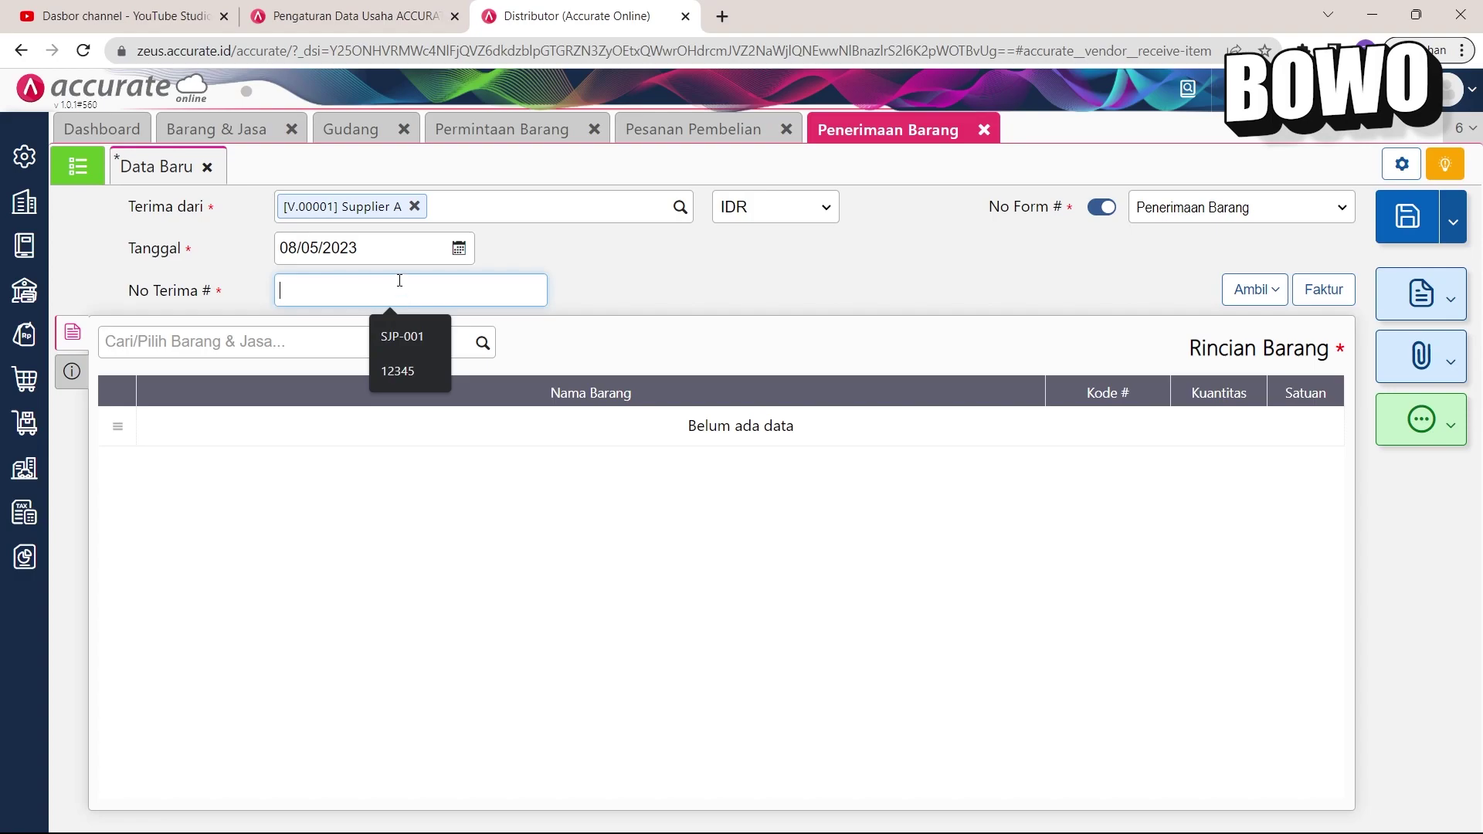
pyautogui.click(394, 335)
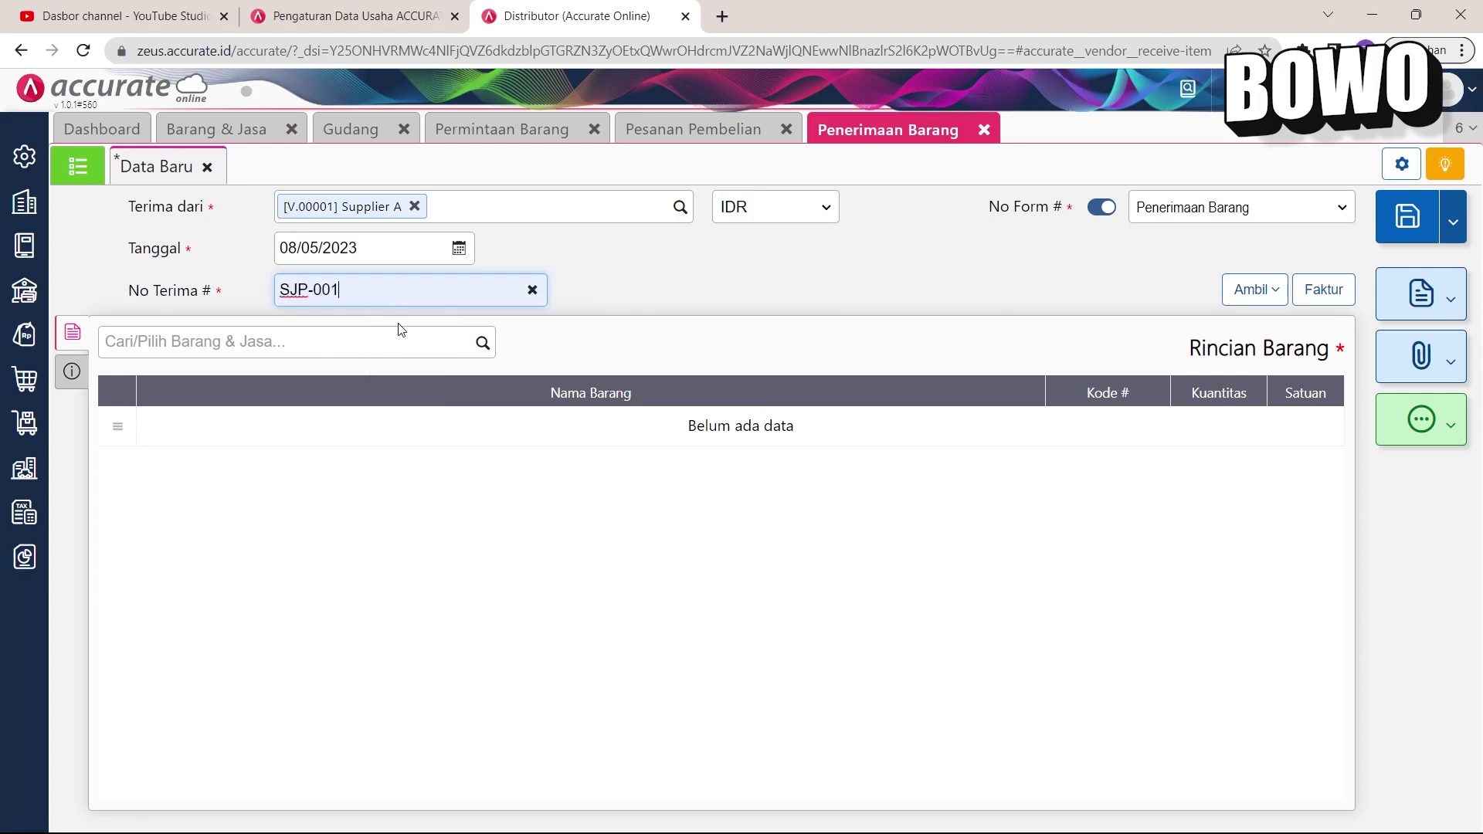
# Step: Copy the Sepatu and Sendal lines from Supplier A's purchase order dated 08/05/2023 into the goods receipt
pyautogui.click(1243, 291)
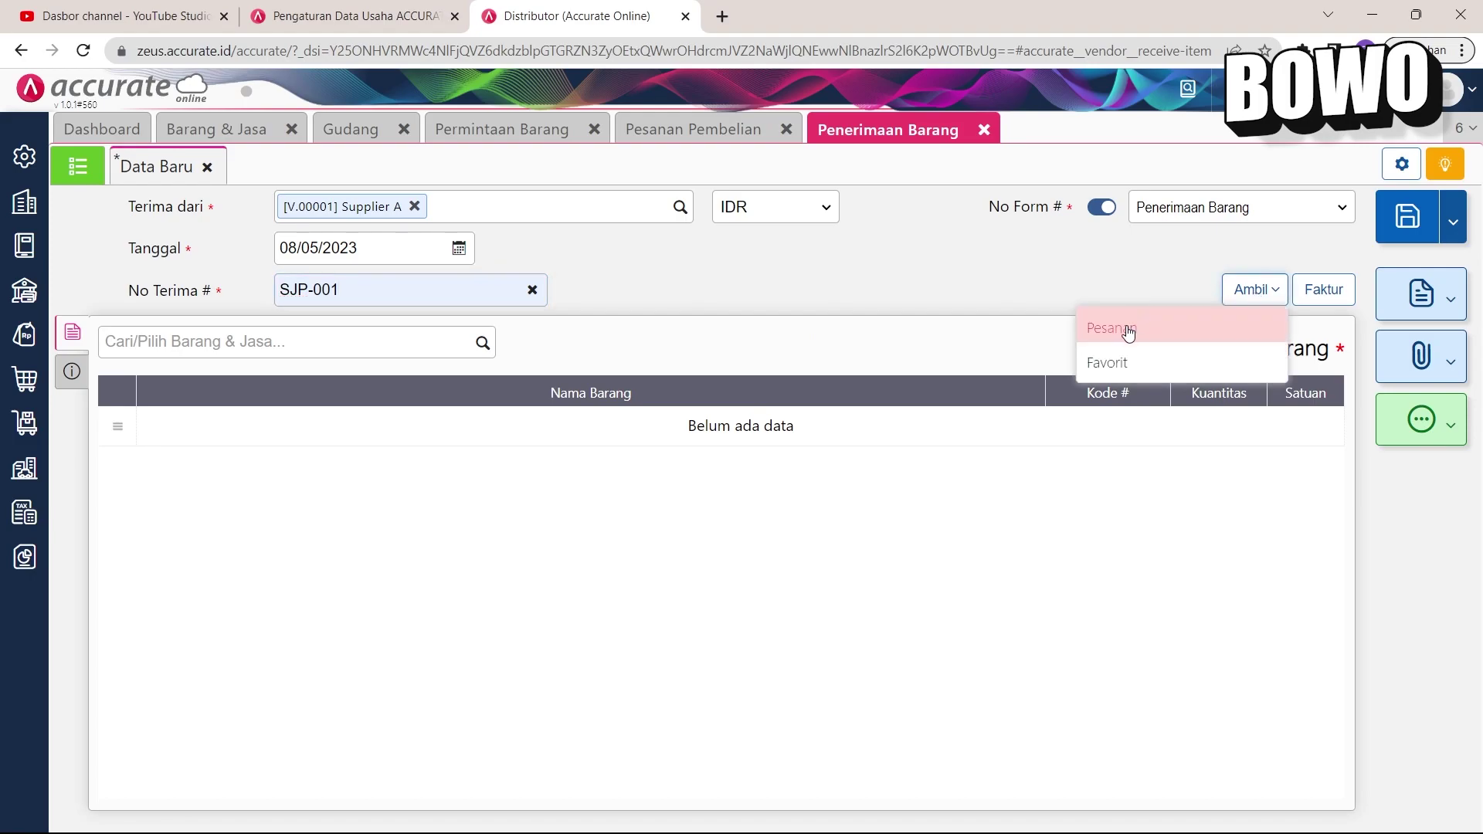
pyautogui.click(1128, 329)
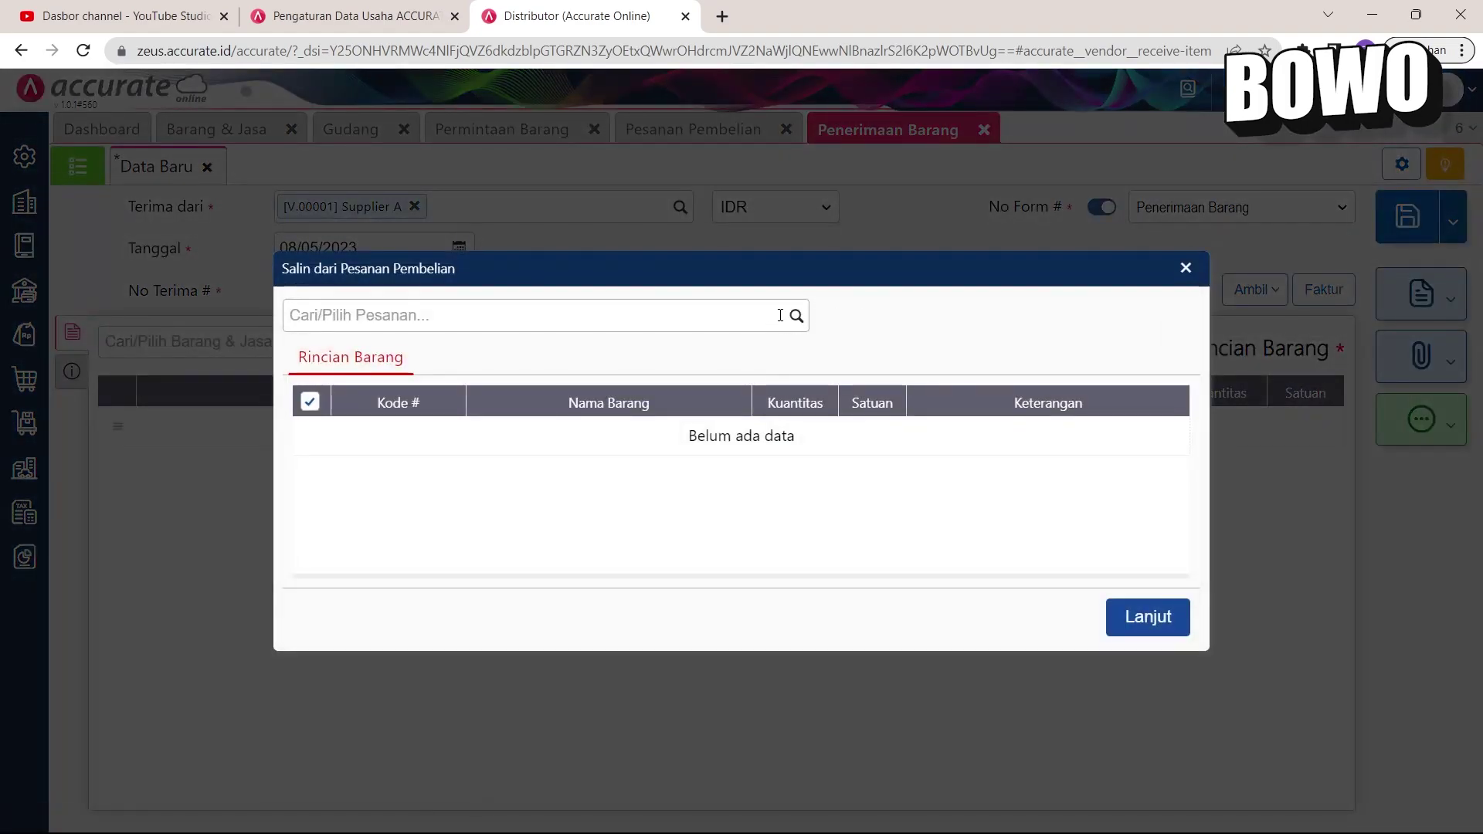
pyautogui.click(784, 315)
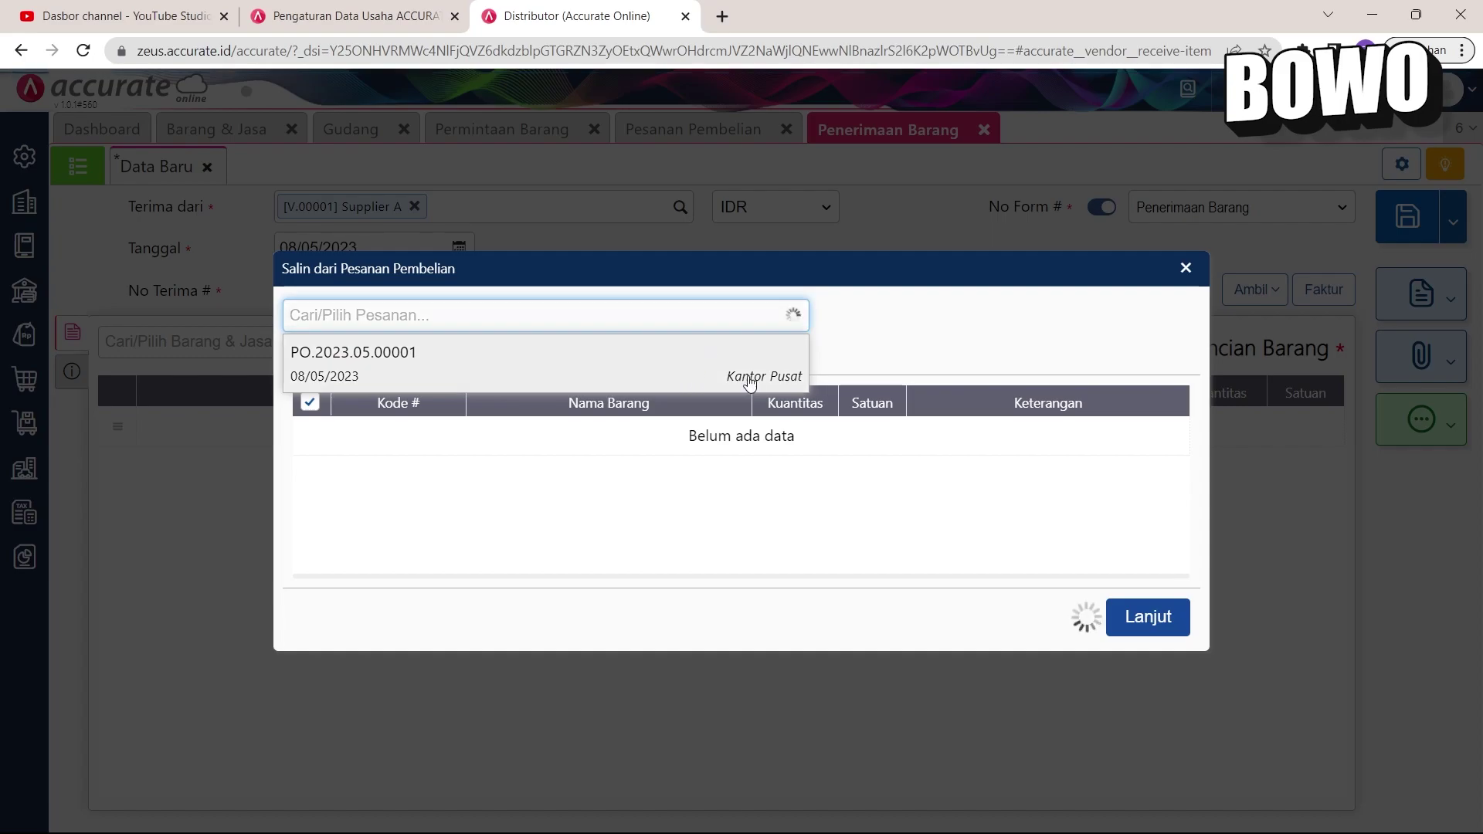
pyautogui.click(749, 363)
pyautogui.click(1158, 641)
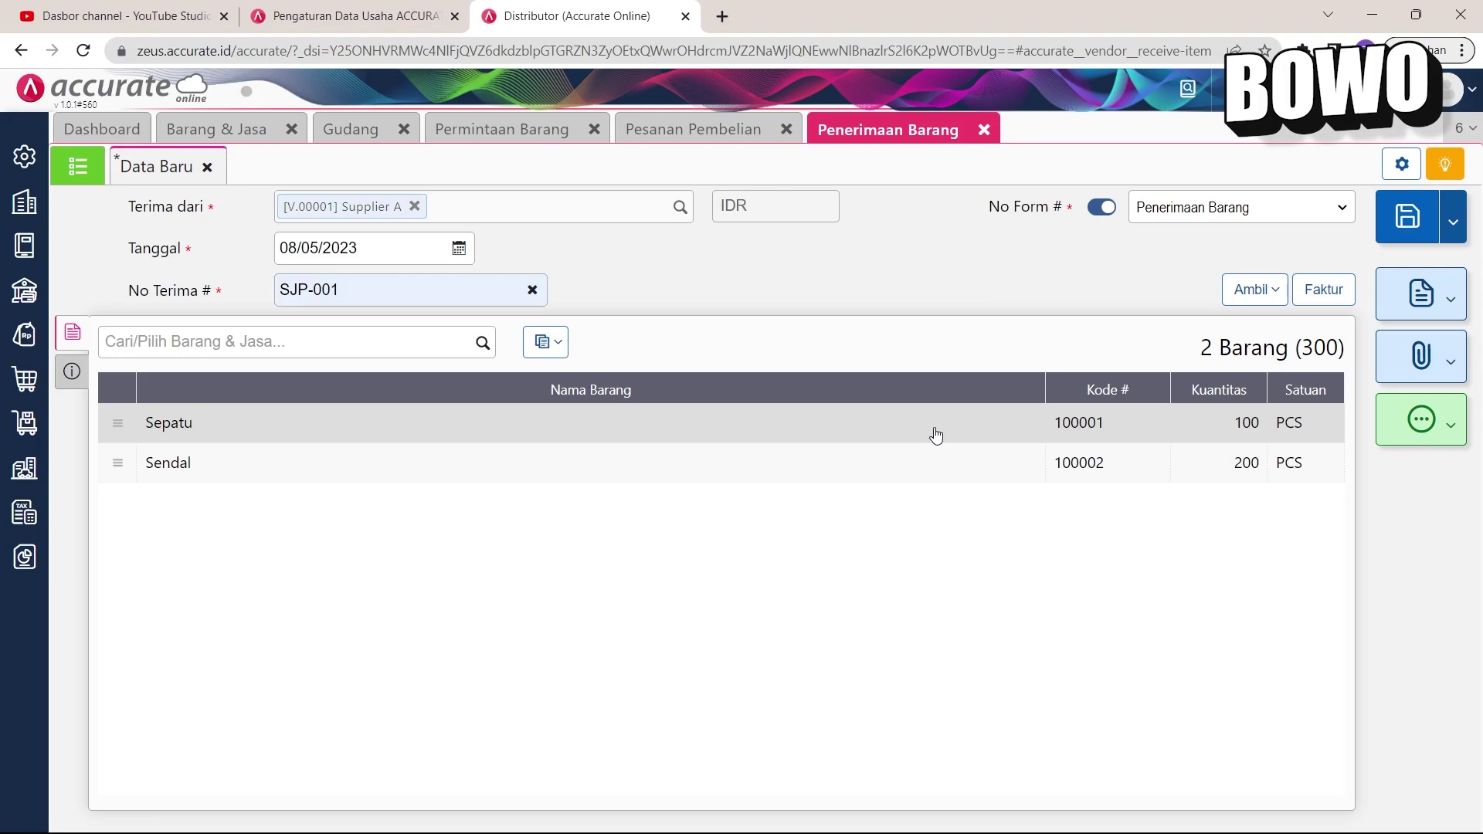
# Step: Generate the Neraca (Induk Skontro) financial report with its preset parameters and review its asset and liability sections
pyautogui.click(13, 570)
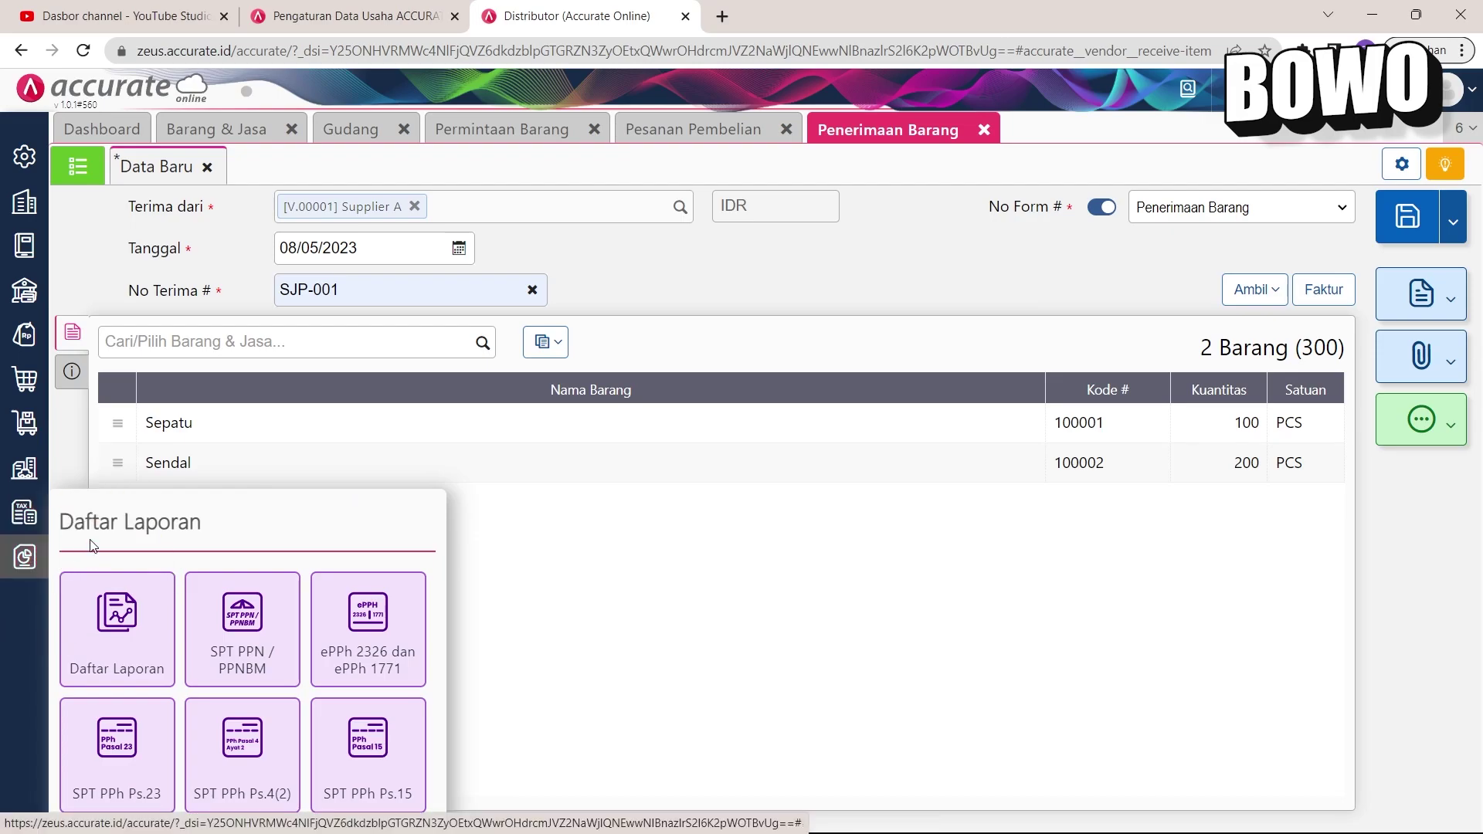
pyautogui.click(125, 634)
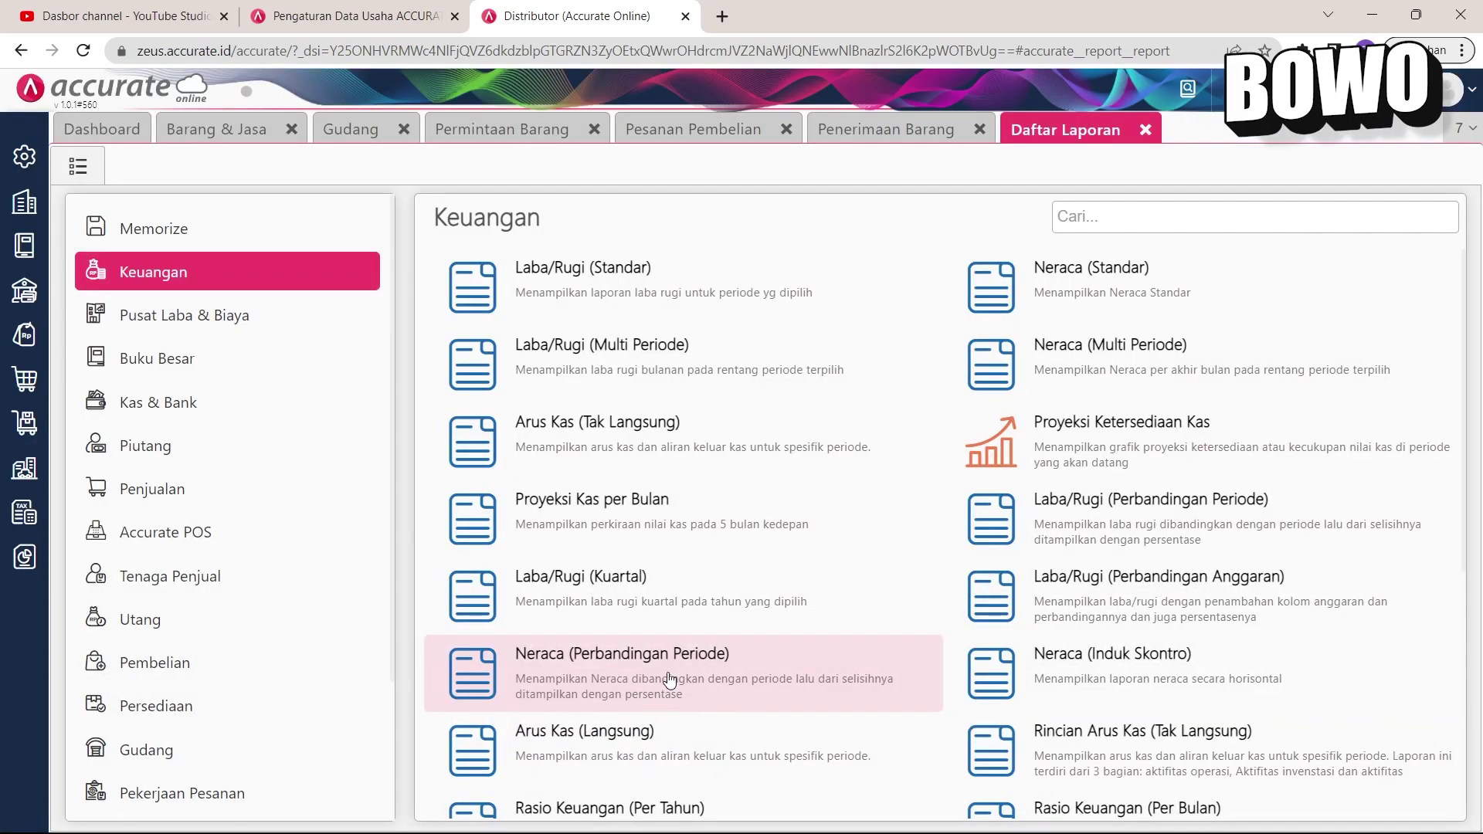
pyautogui.scroll(-2, 722, 695)
pyautogui.click(1159, 498)
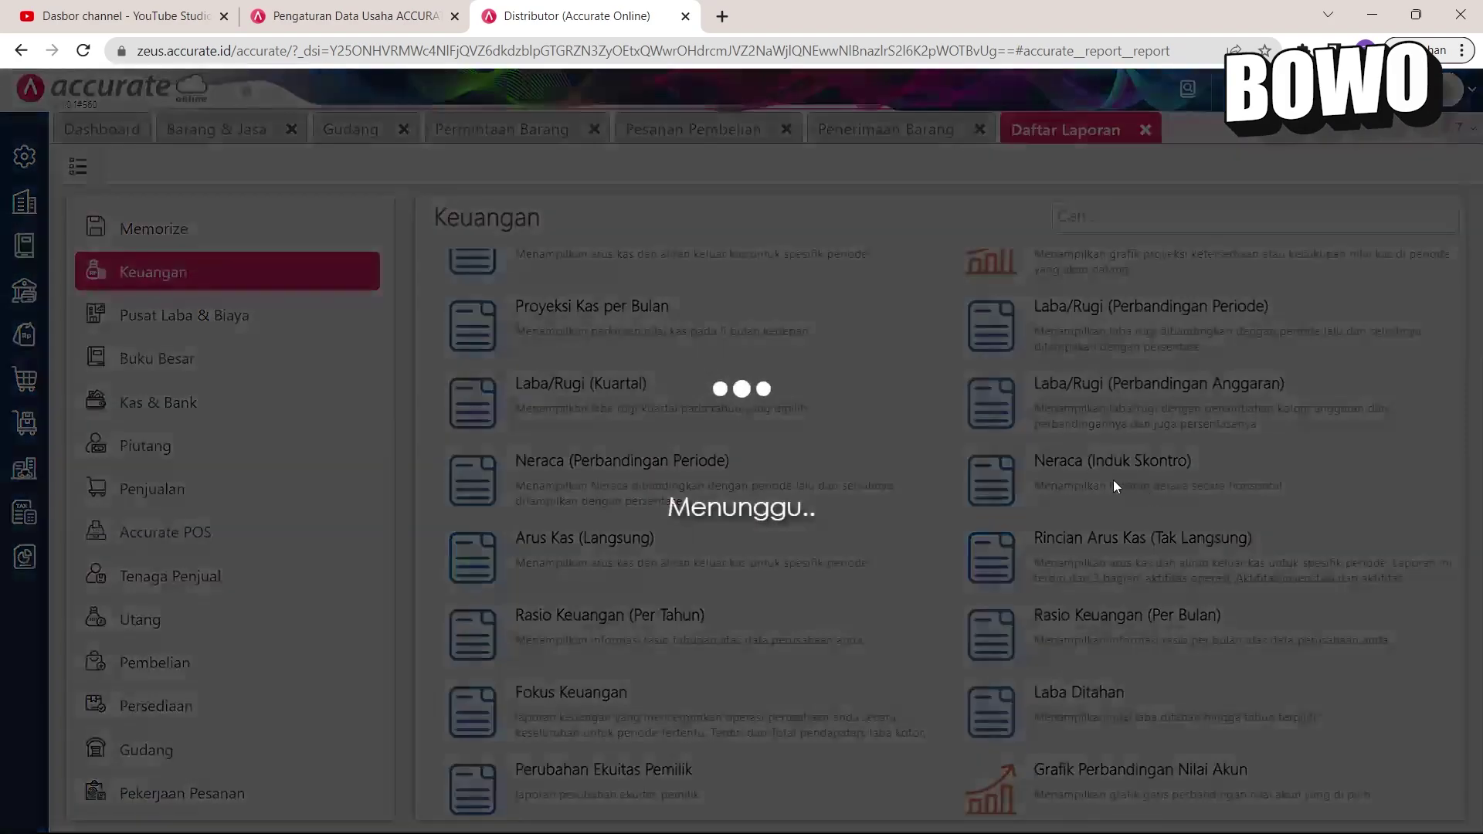
pyautogui.click(936, 657)
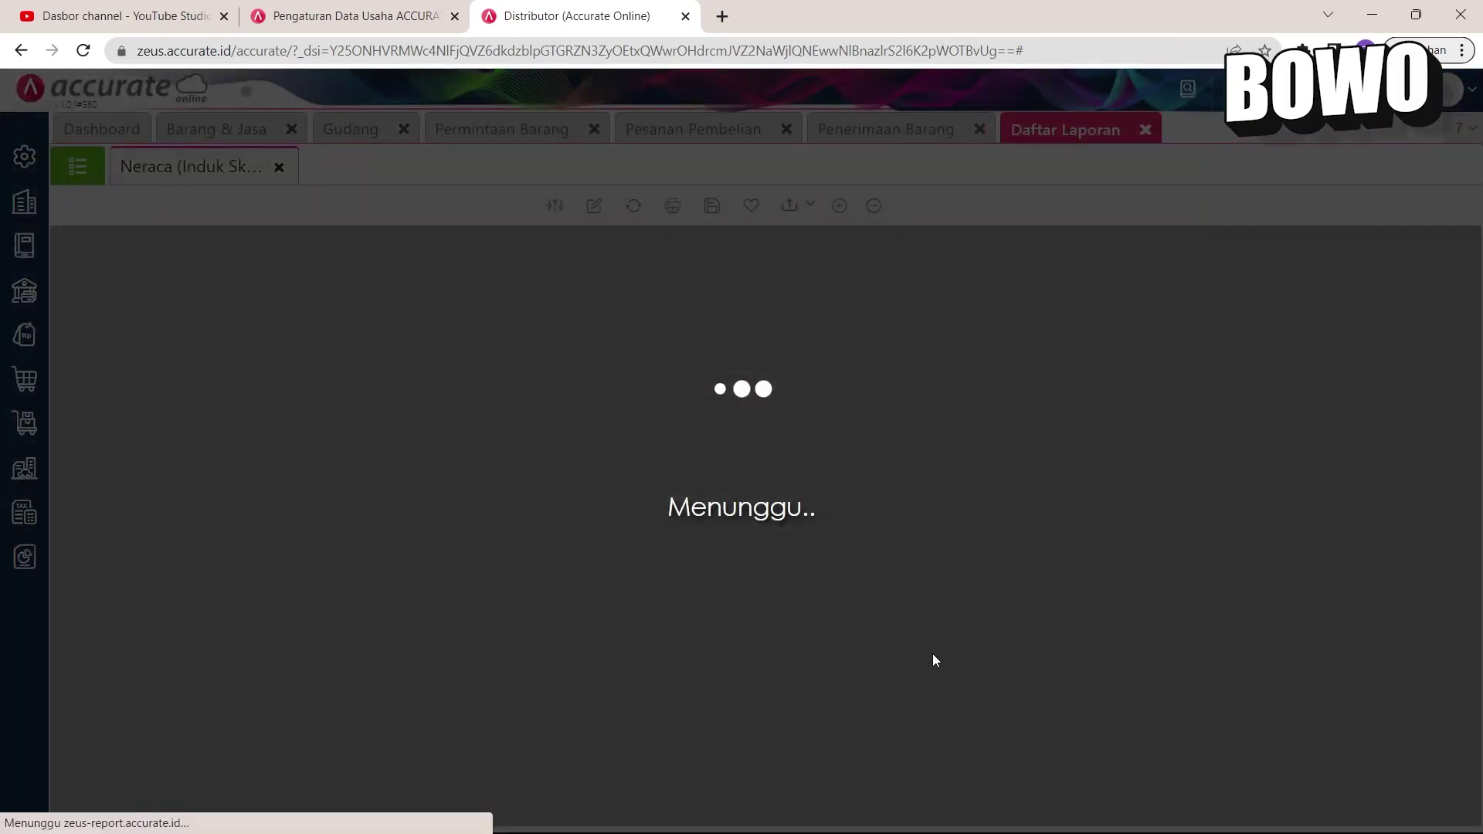
pyautogui.scroll(-5, 919, 603)
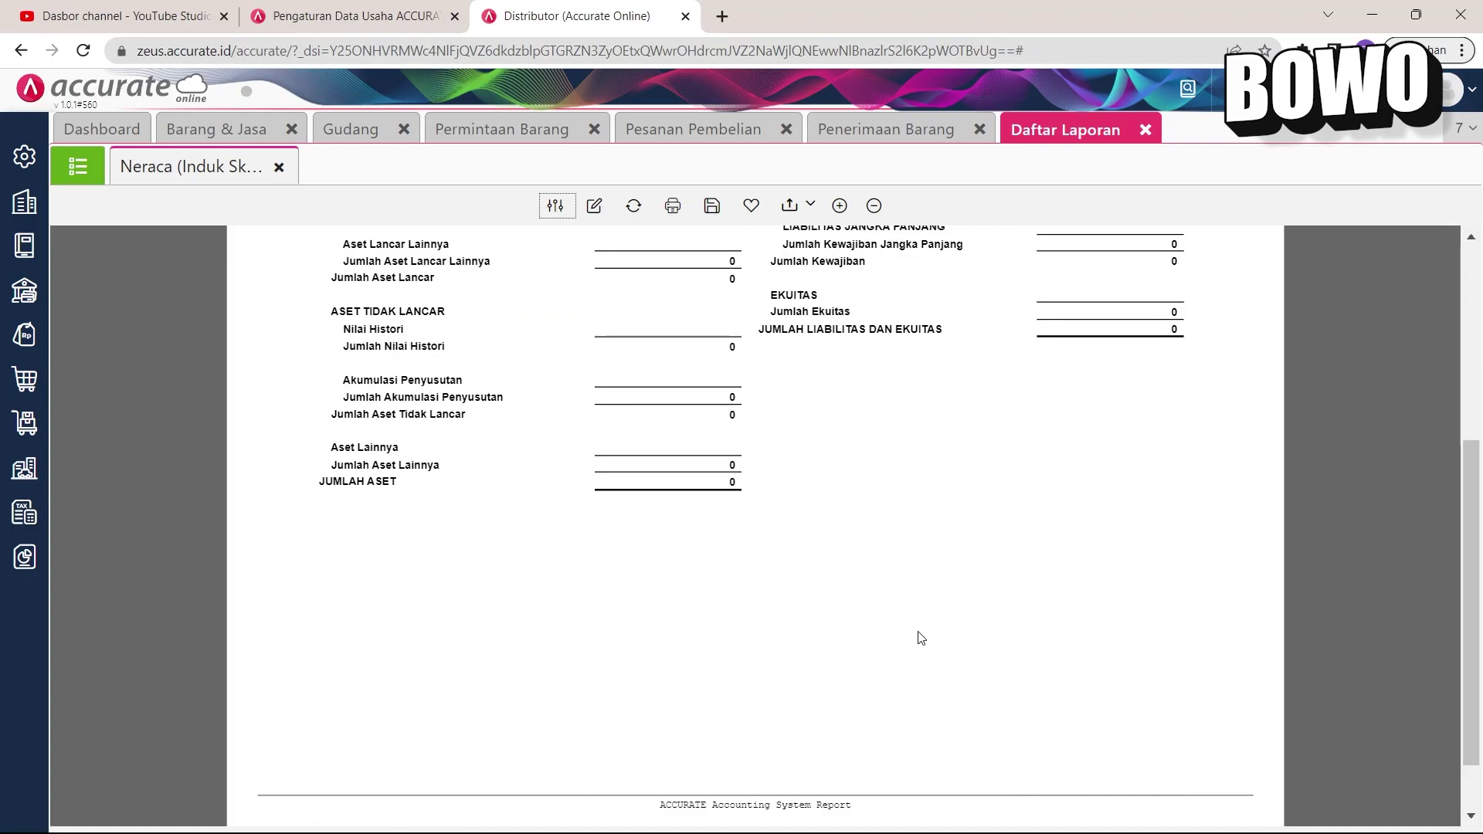
pyautogui.scroll(5, 1004, 610)
# Step: Generate the Kartu Stok Persediaan inventory report for Sendal and Sepatu and check both items' stock movements
pyautogui.click(64, 166)
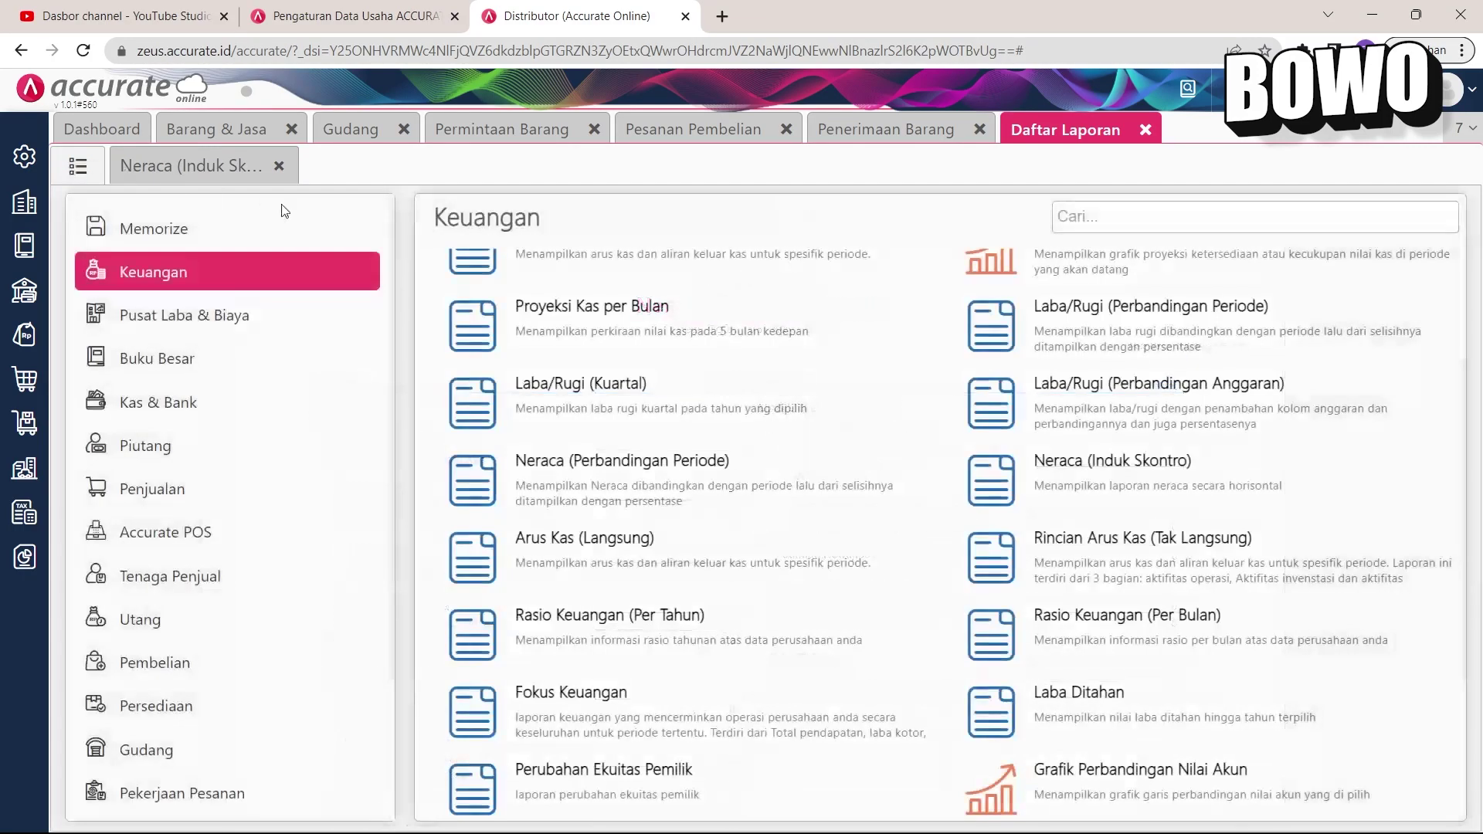
pyautogui.click(166, 723)
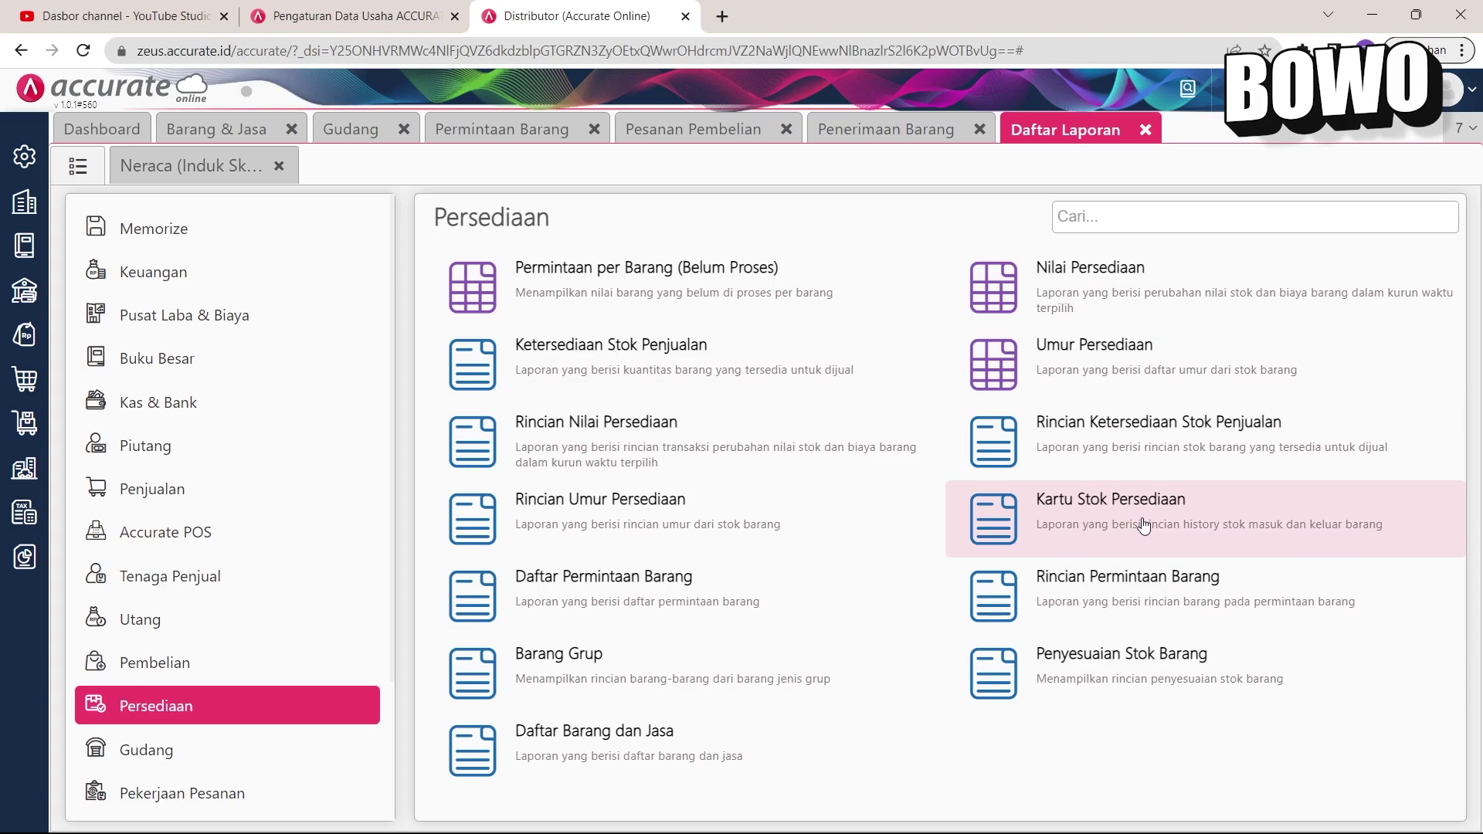
pyautogui.click(1196, 523)
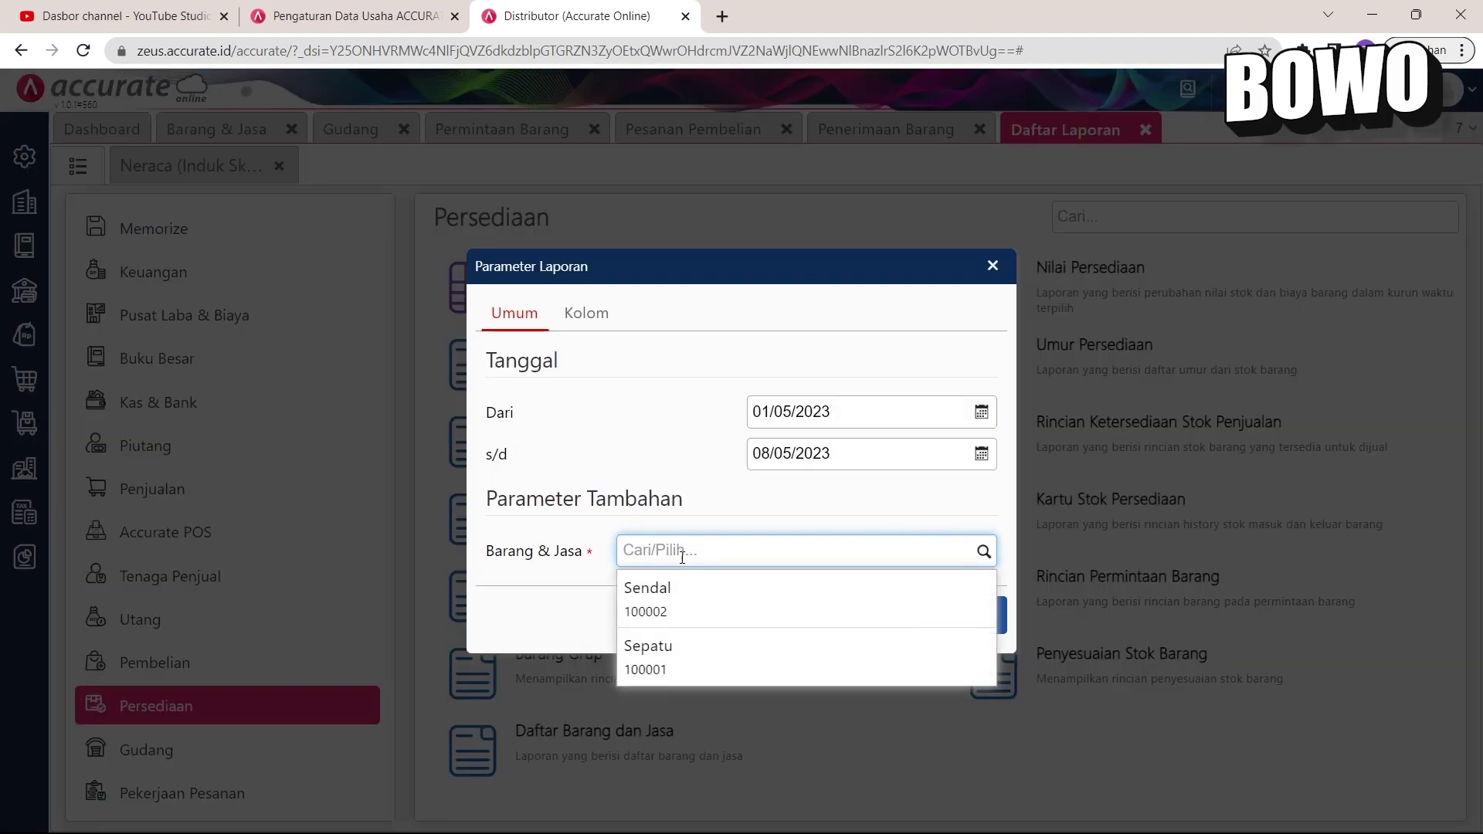
pyautogui.click(683, 591)
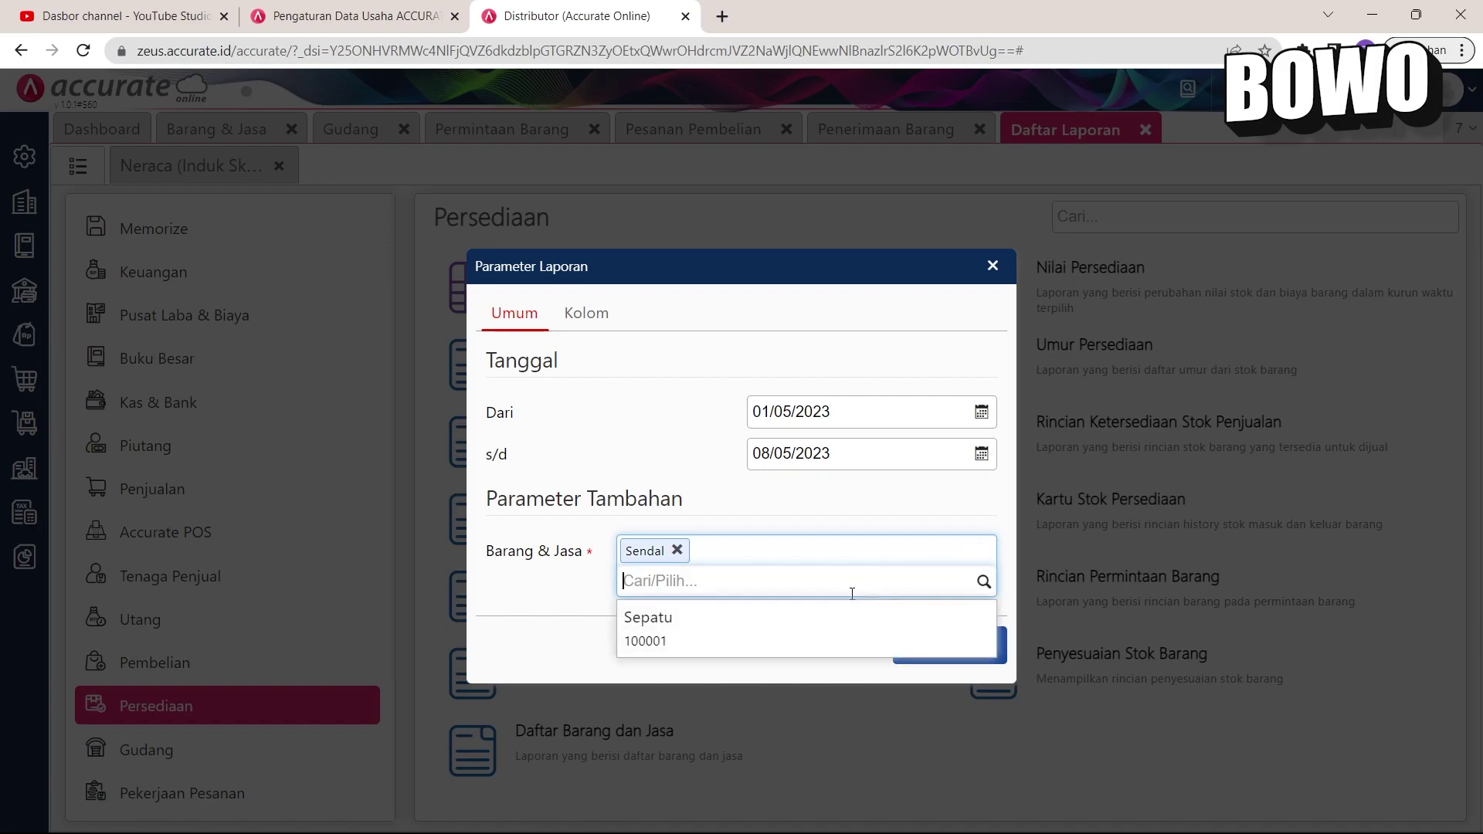
pyautogui.click(804, 627)
pyautogui.click(965, 650)
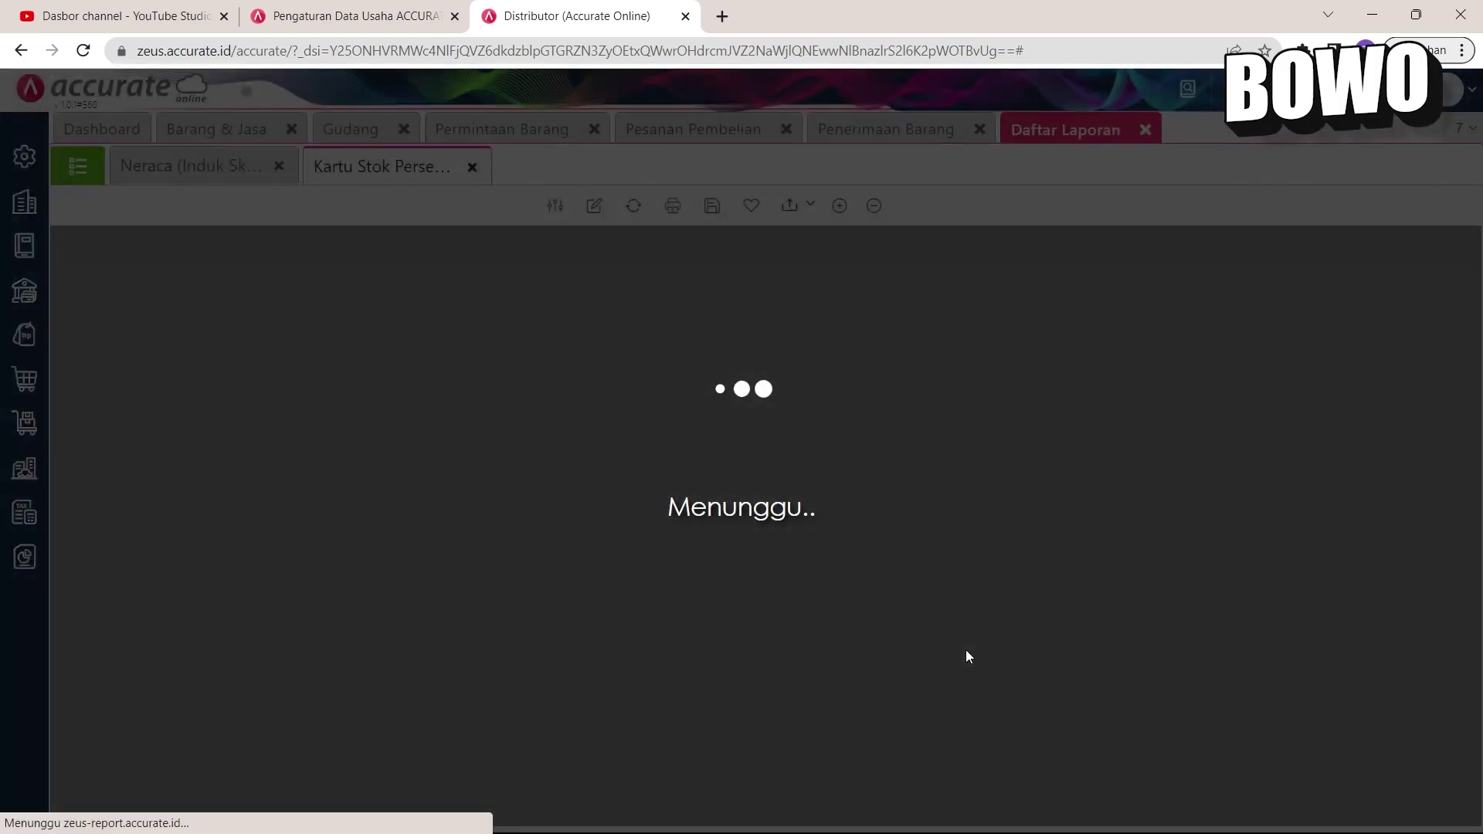
pyautogui.scroll(-12, 892, 604)
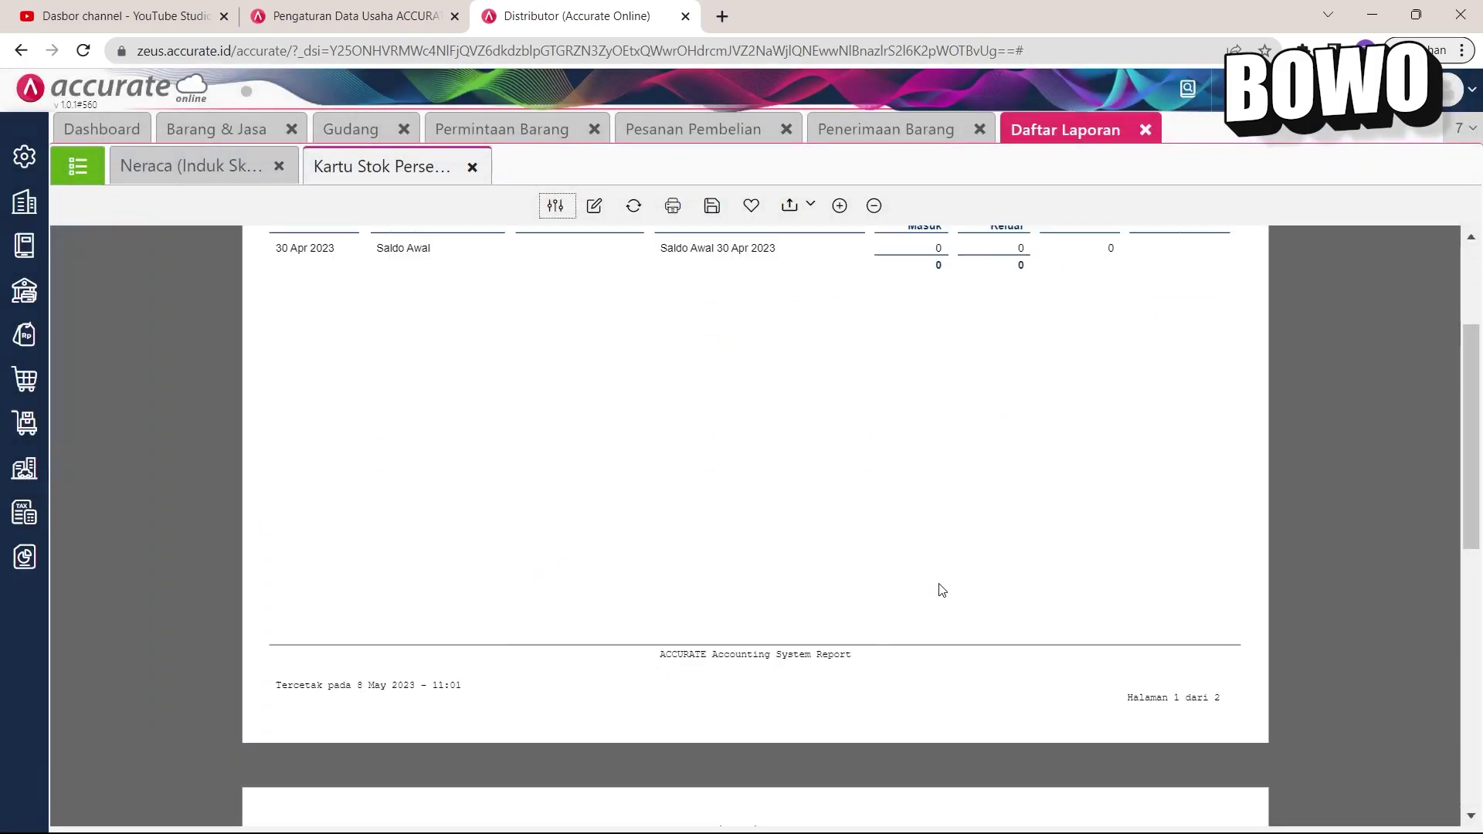
pyautogui.scroll(8, 942, 584)
pyautogui.scroll(-5, 942, 584)
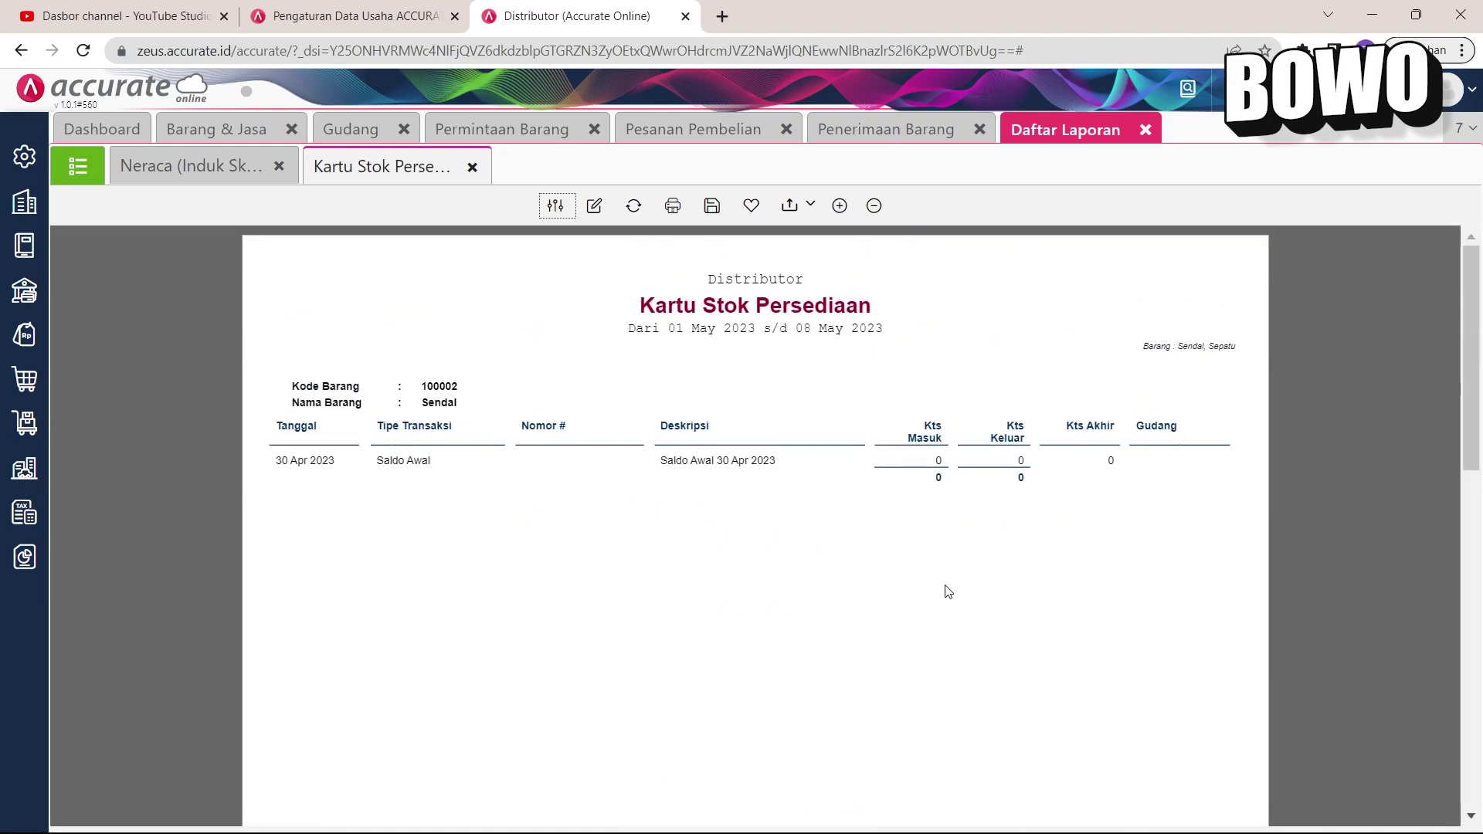
pyautogui.click(78, 166)
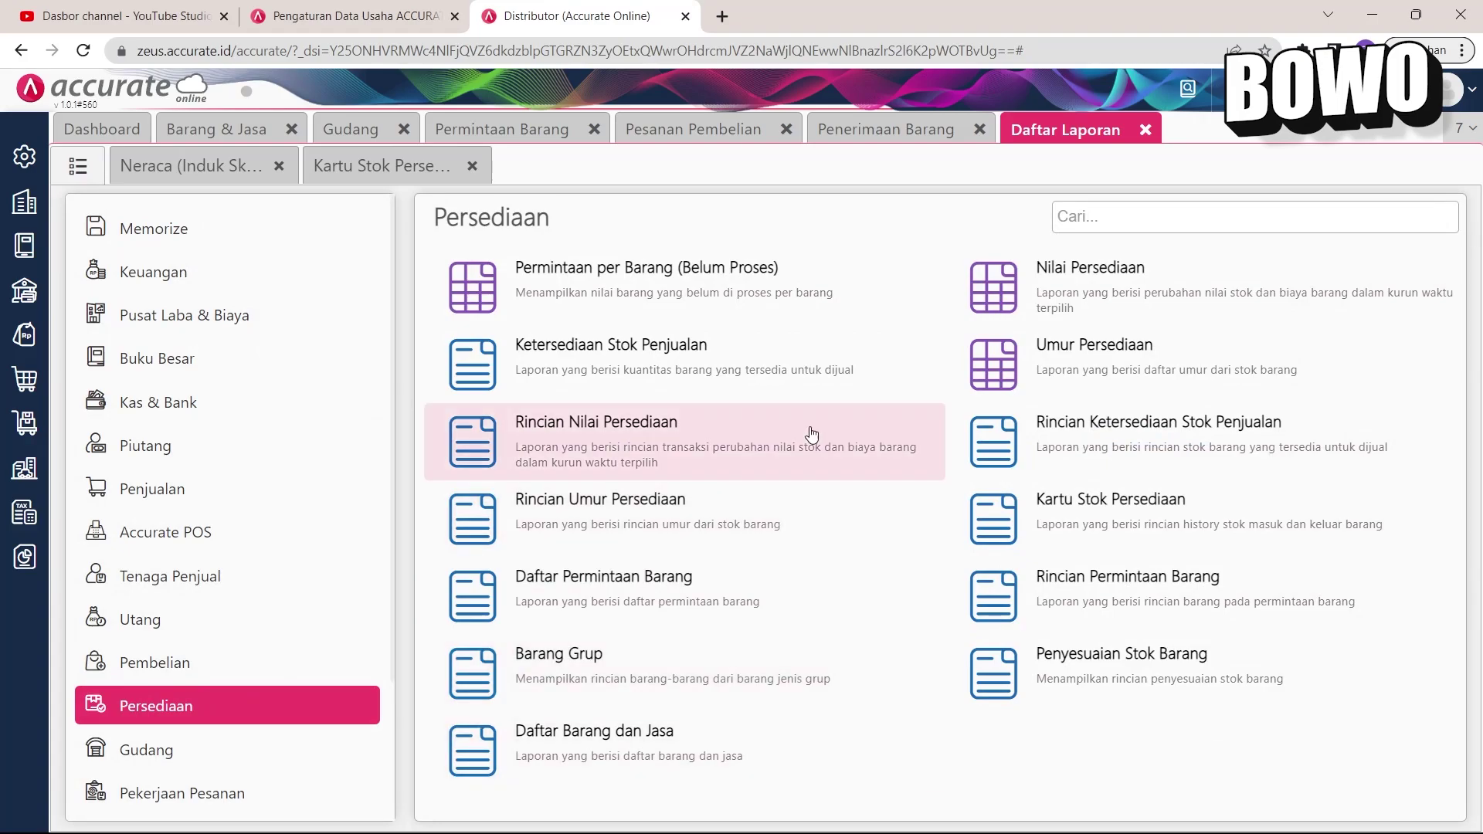
# Step: Set the warehouse (Gudang) of the goods receipt's Sepatu line to Gudang jakarta
pyautogui.click(898, 145)
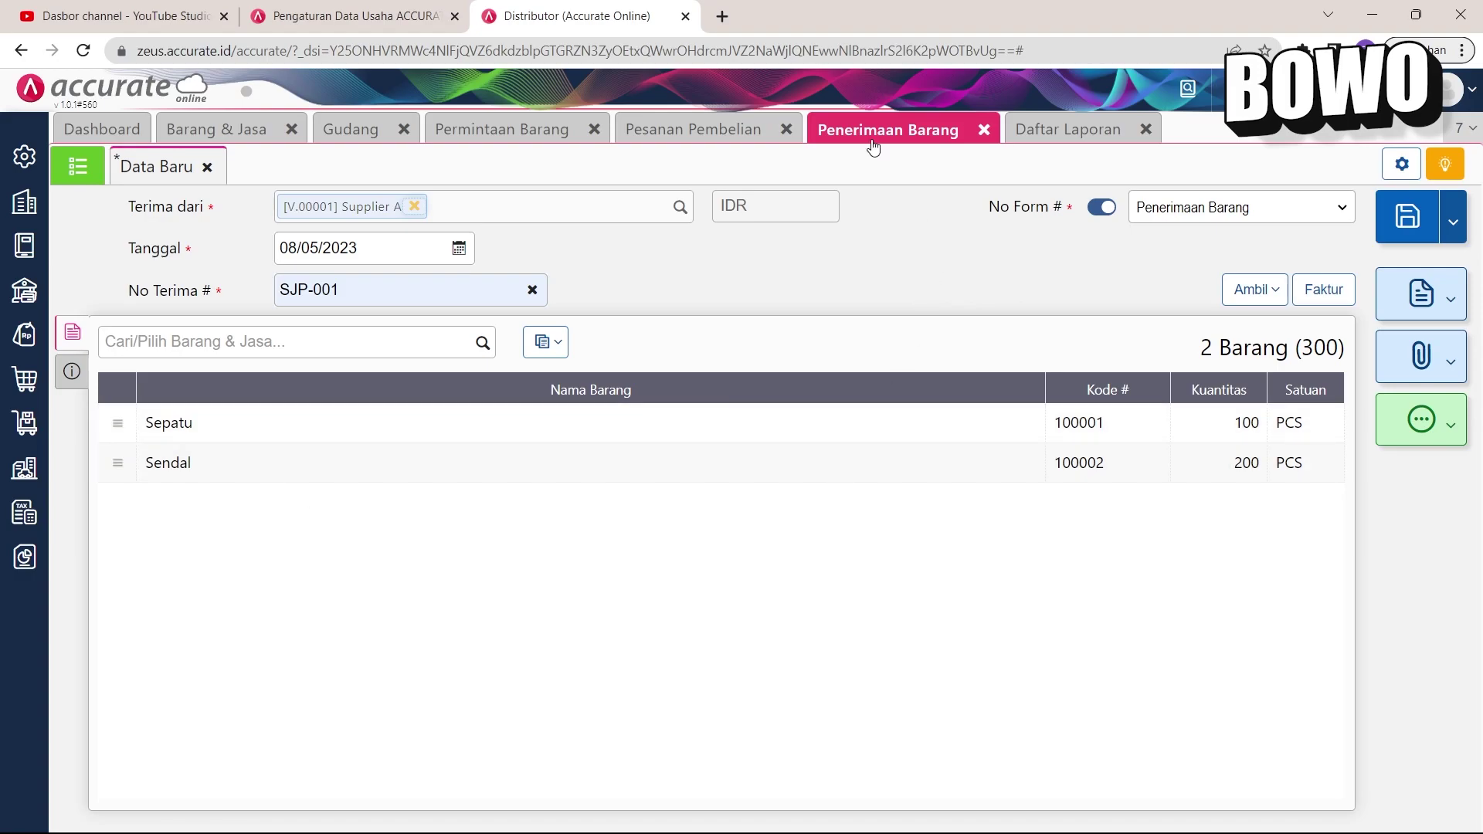
pyautogui.click(601, 441)
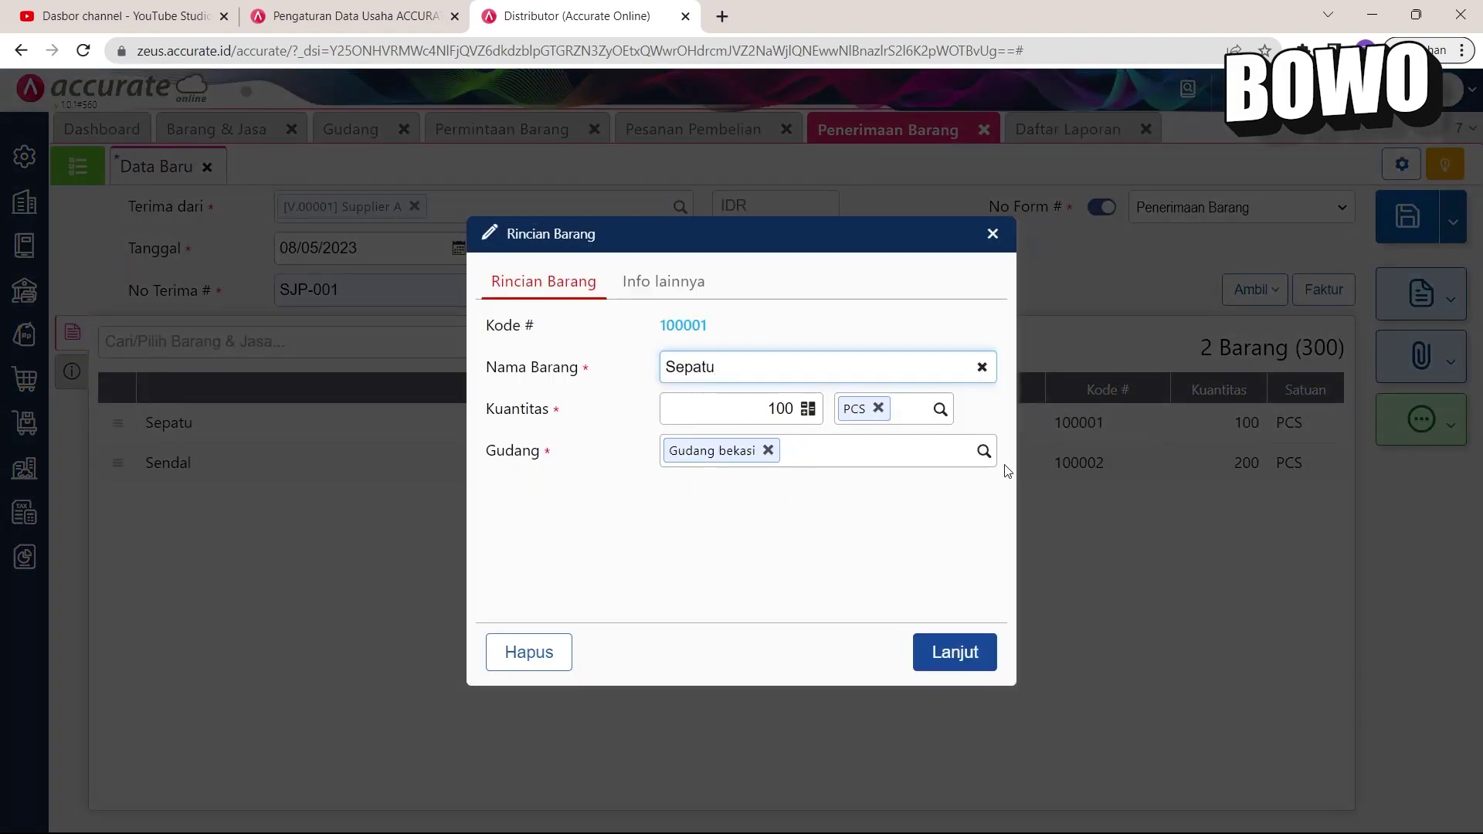
pyautogui.click(983, 451)
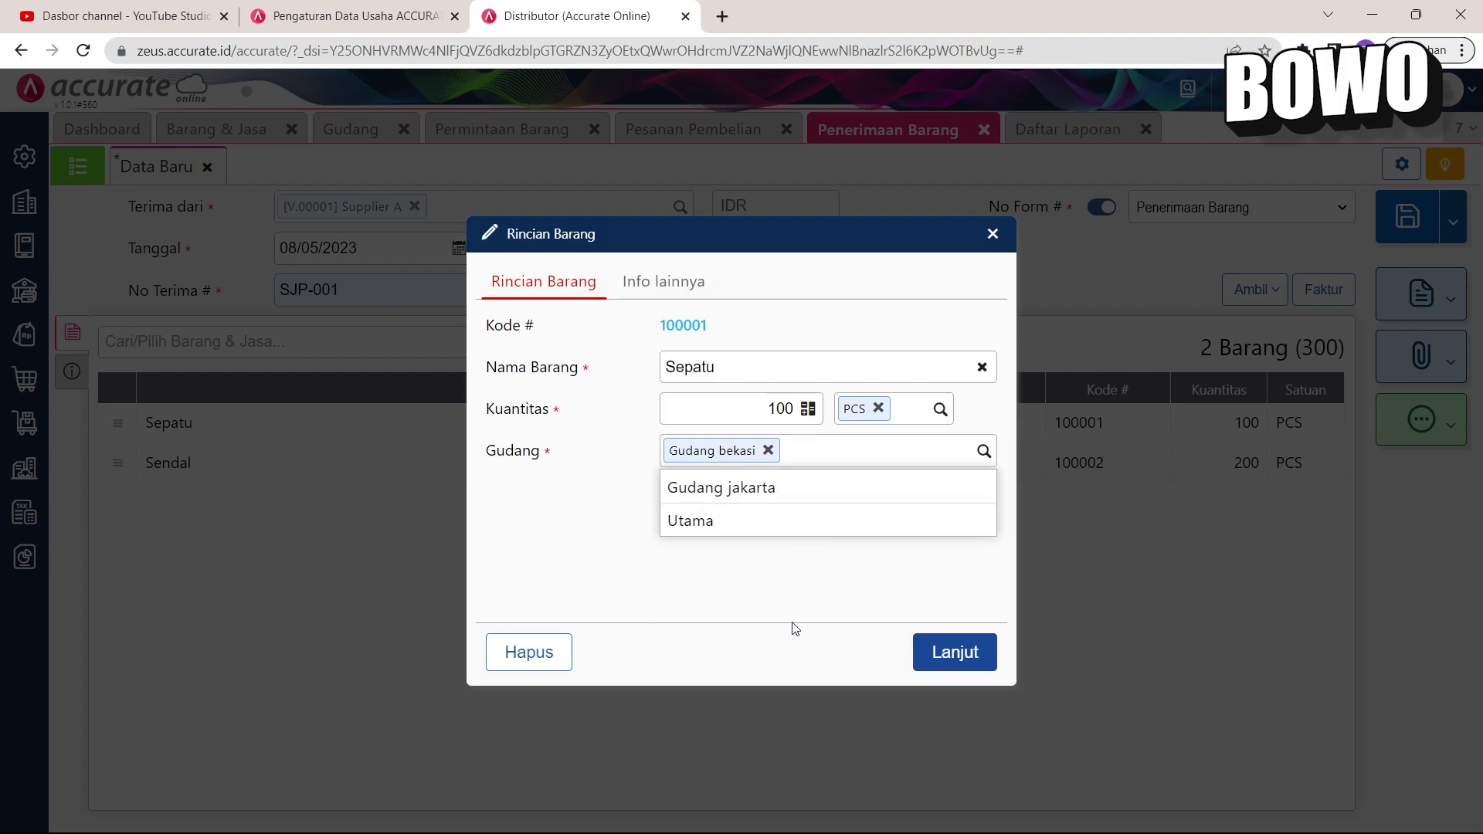
pyautogui.click(743, 498)
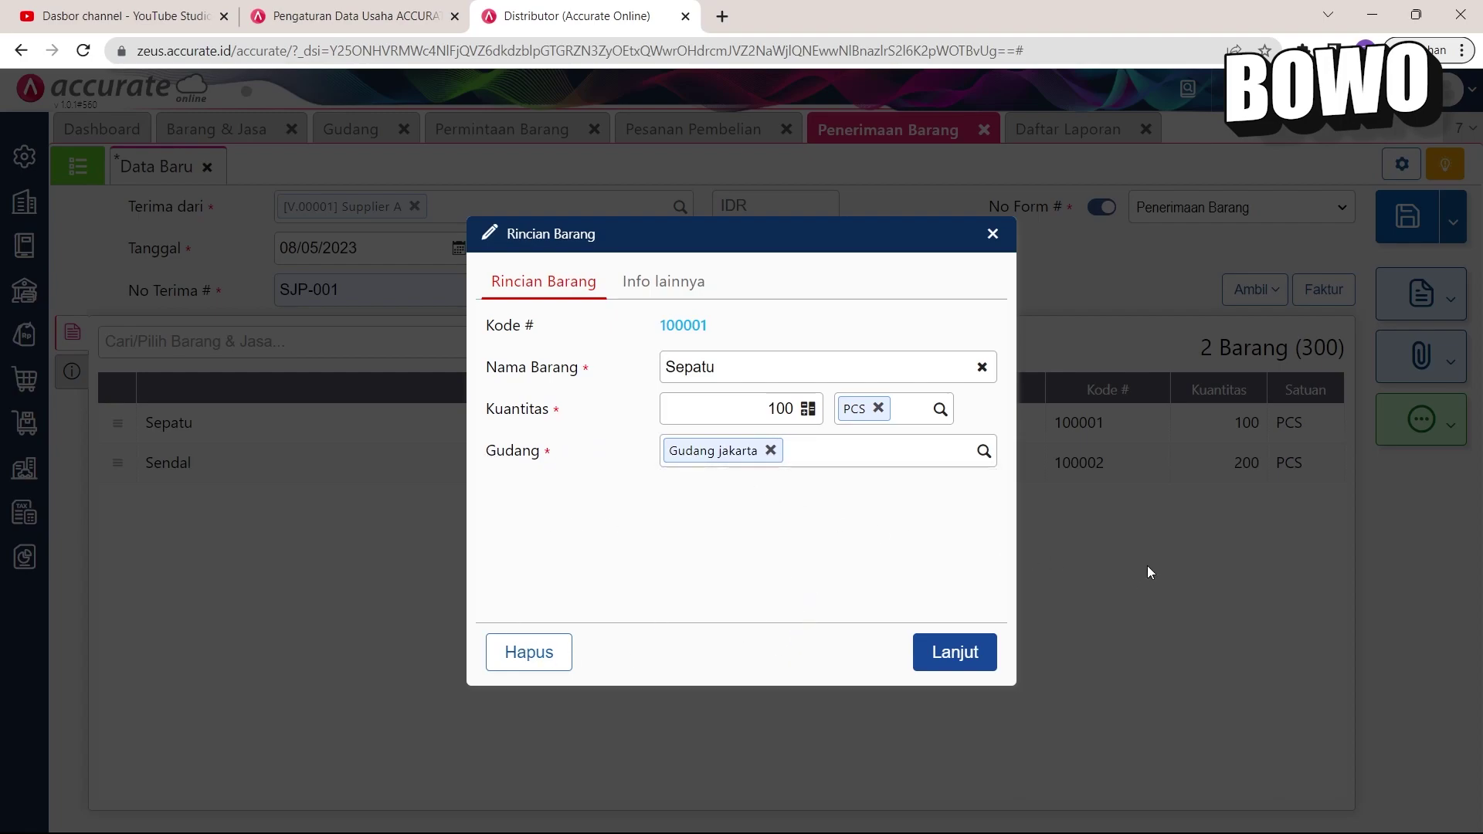
pyautogui.click(952, 660)
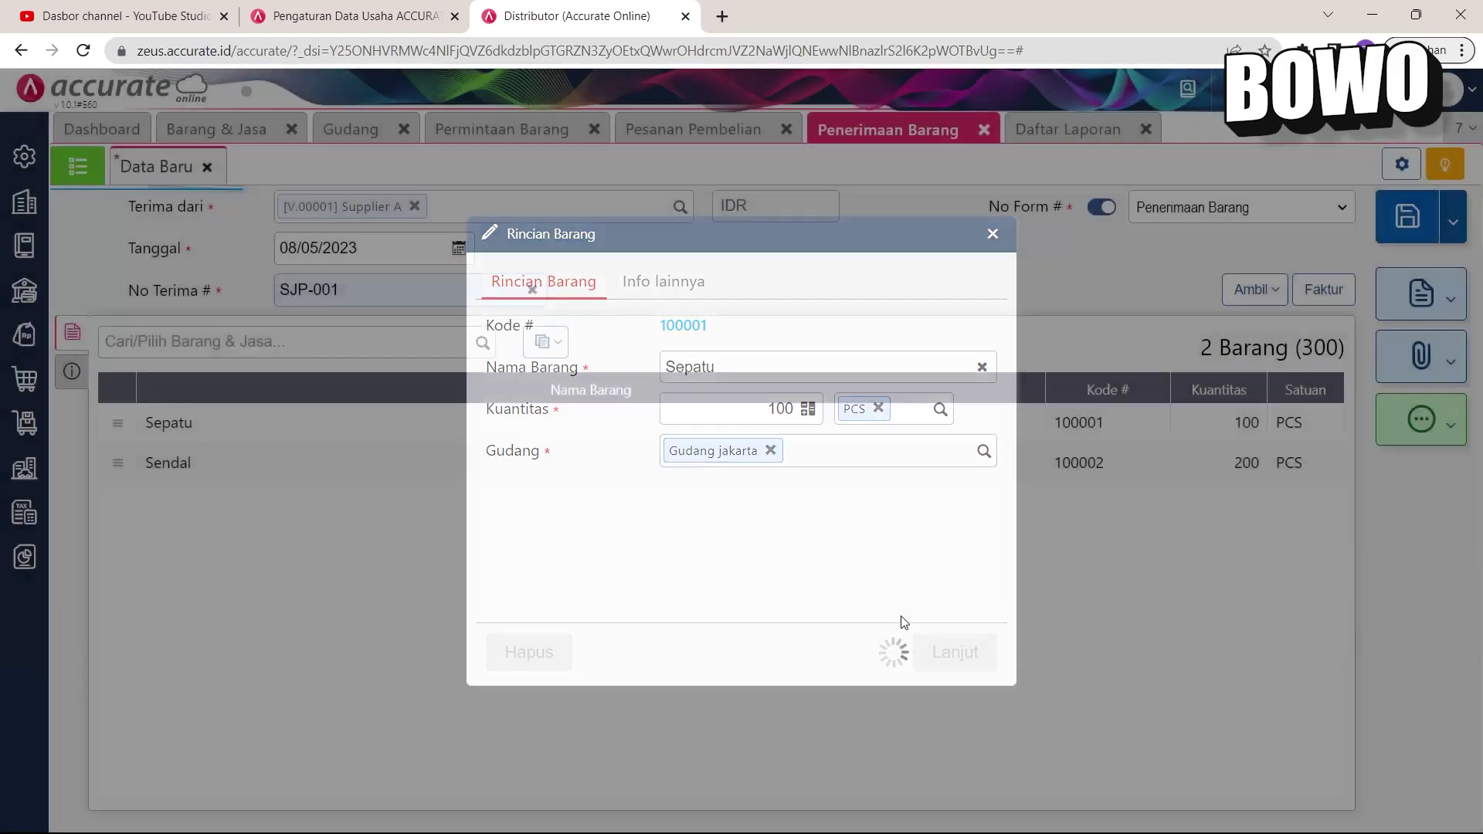
# Step: Set the warehouse of the Sendal line to Gudang jakarta and save the goods receipt
pyautogui.click(943, 472)
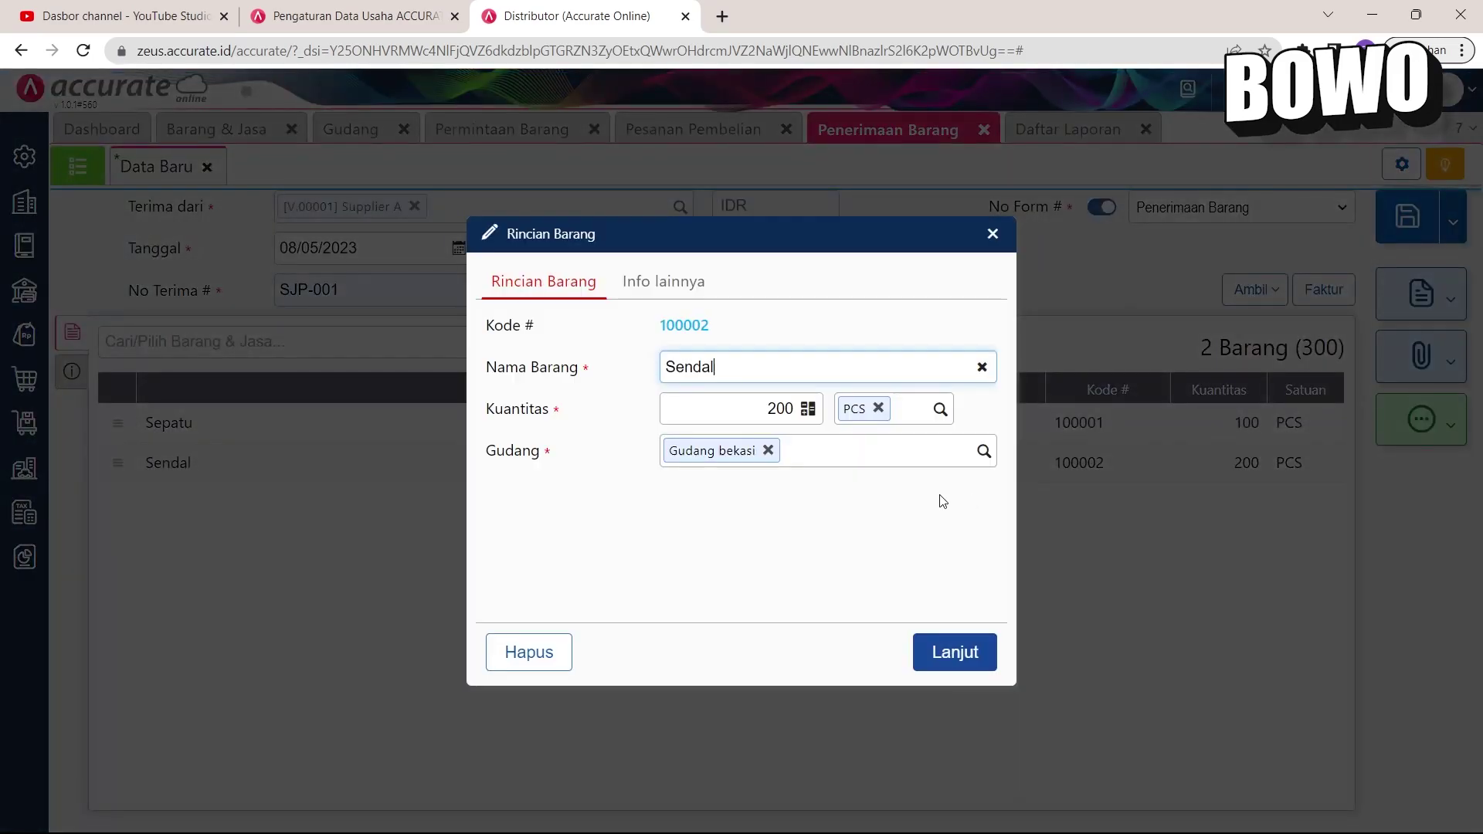
pyautogui.click(994, 460)
pyautogui.click(850, 491)
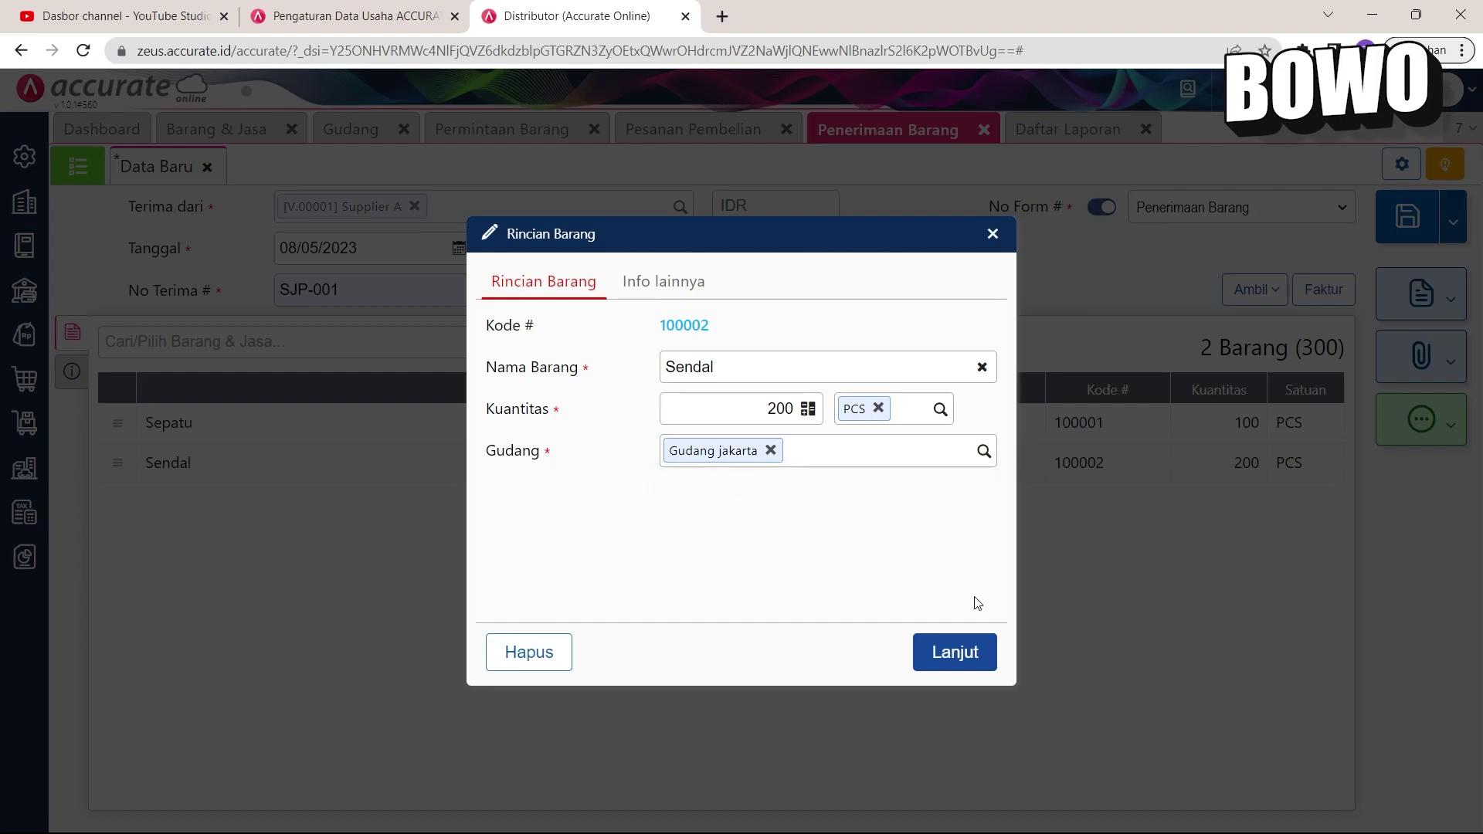
pyautogui.click(962, 653)
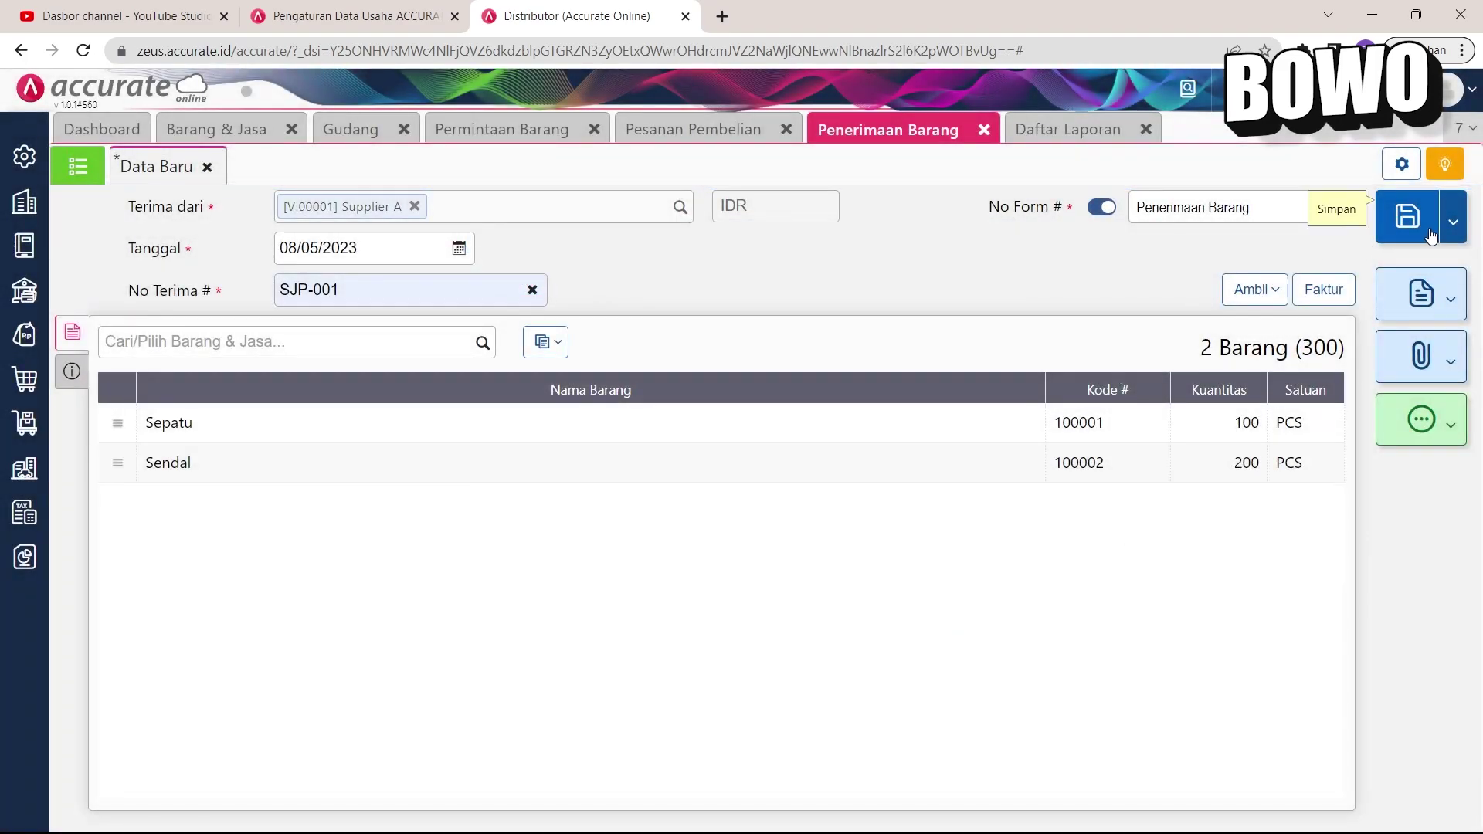
pyautogui.click(1409, 220)
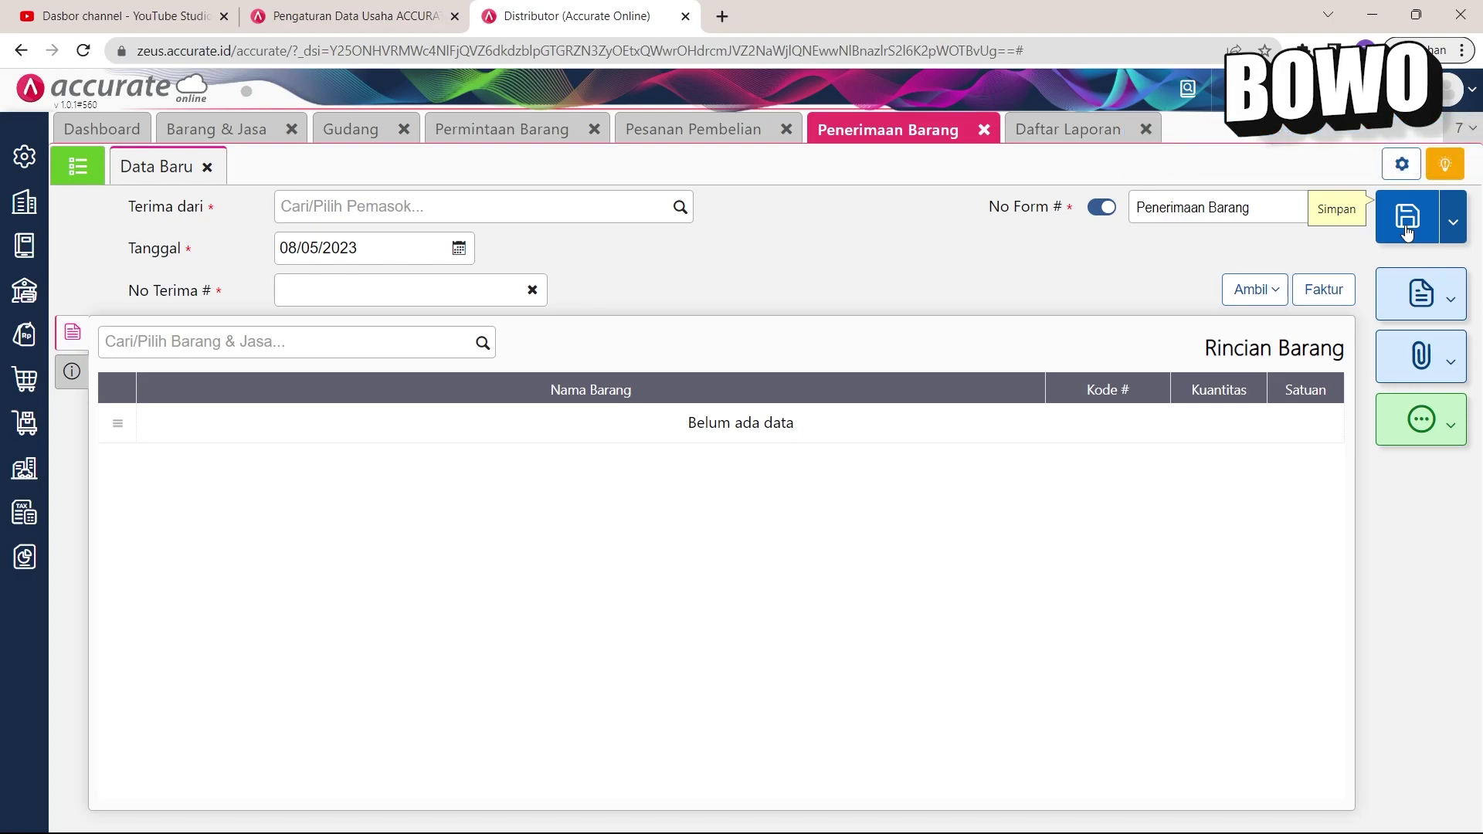
# Step: Refresh the open Neraca (Induk Skontro) report to check how the saved goods receipt affects inventory and liabilities
pyautogui.click(1068, 131)
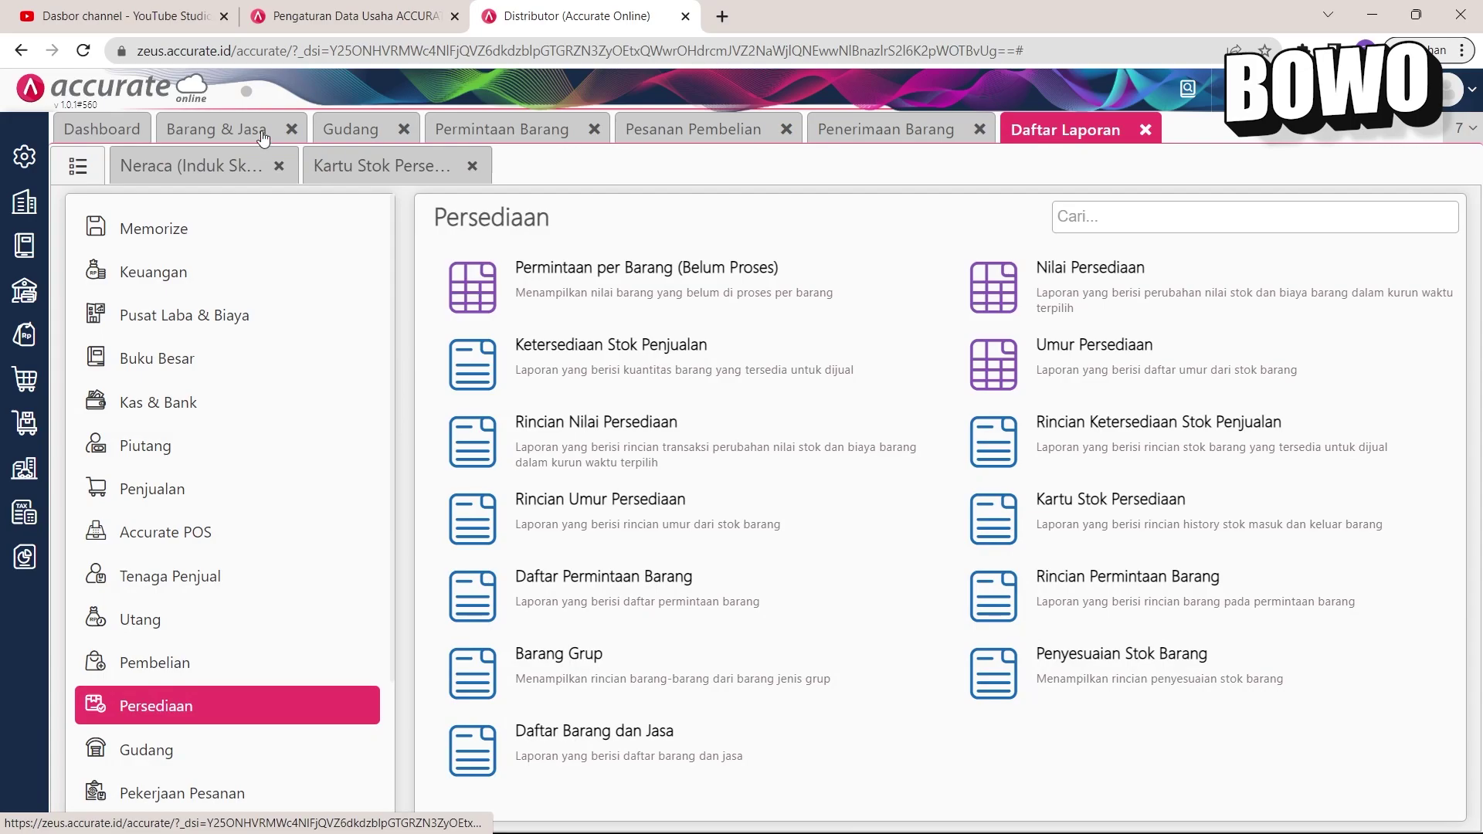
pyautogui.click(124, 167)
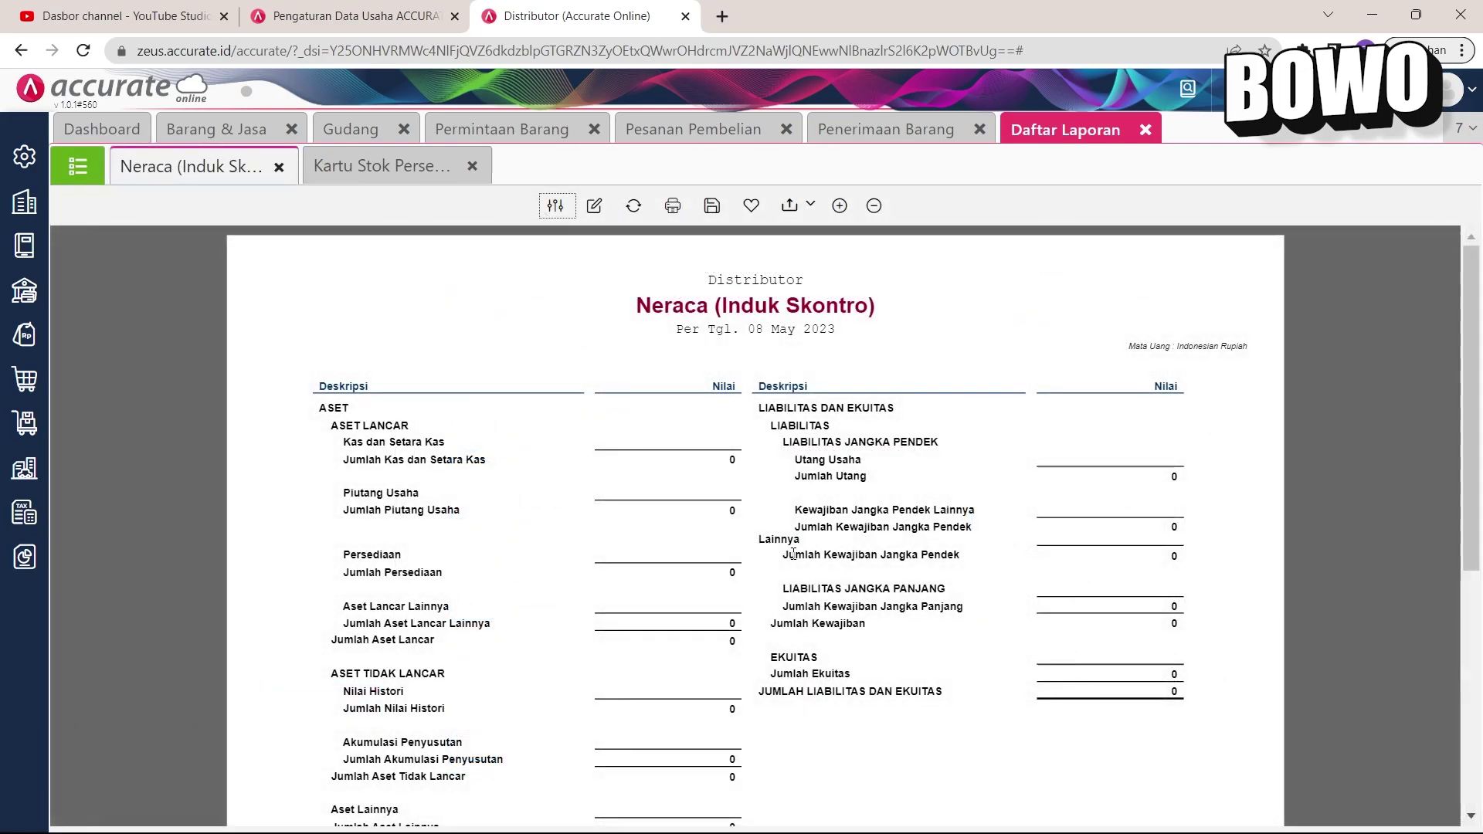
pyautogui.click(634, 205)
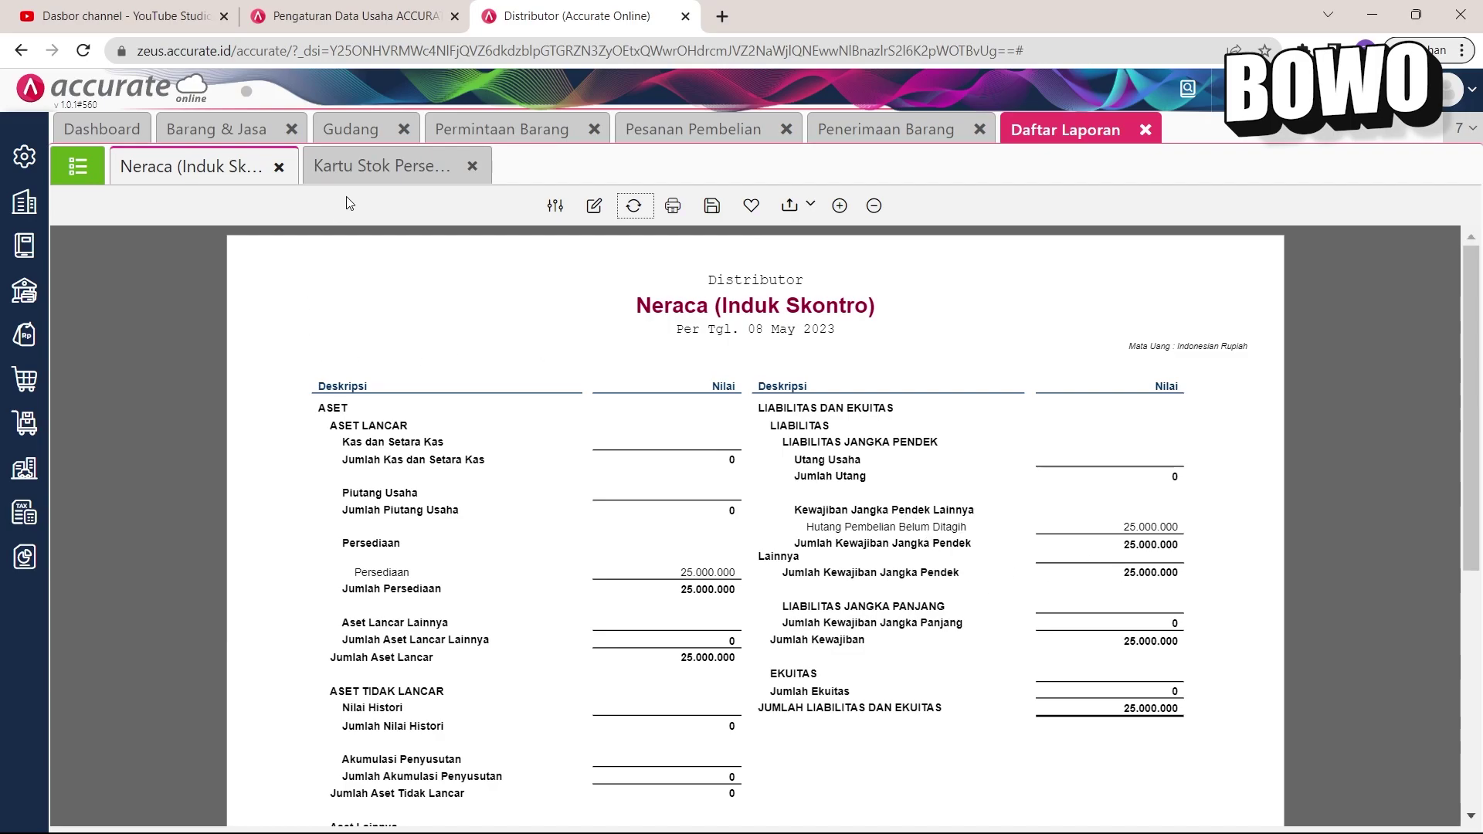
# Step: Refresh the Kartu Stok Persediaan report and examine the receipt entries for Sendal and Sepatu
pyautogui.click(369, 167)
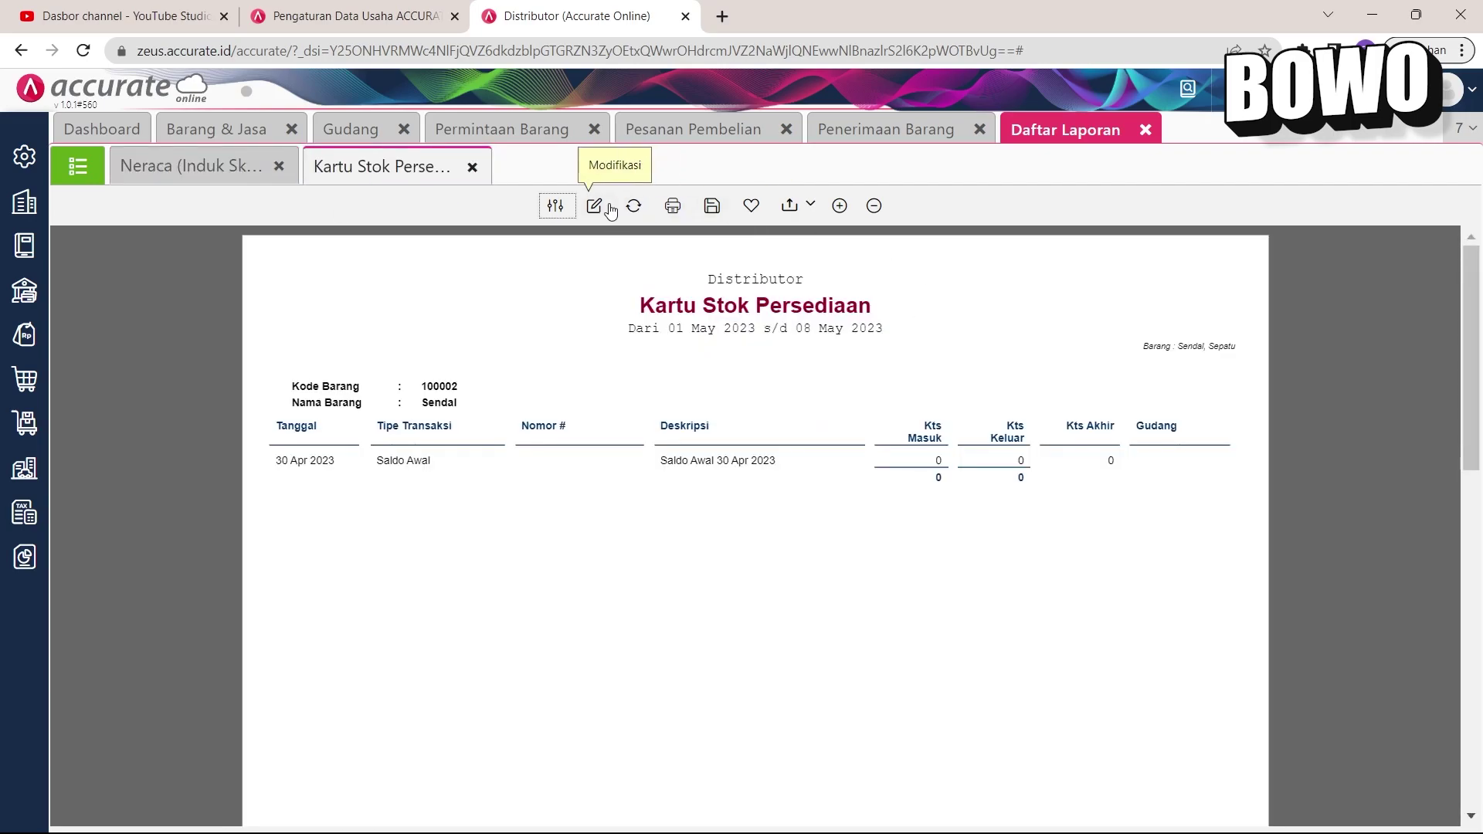
pyautogui.click(634, 206)
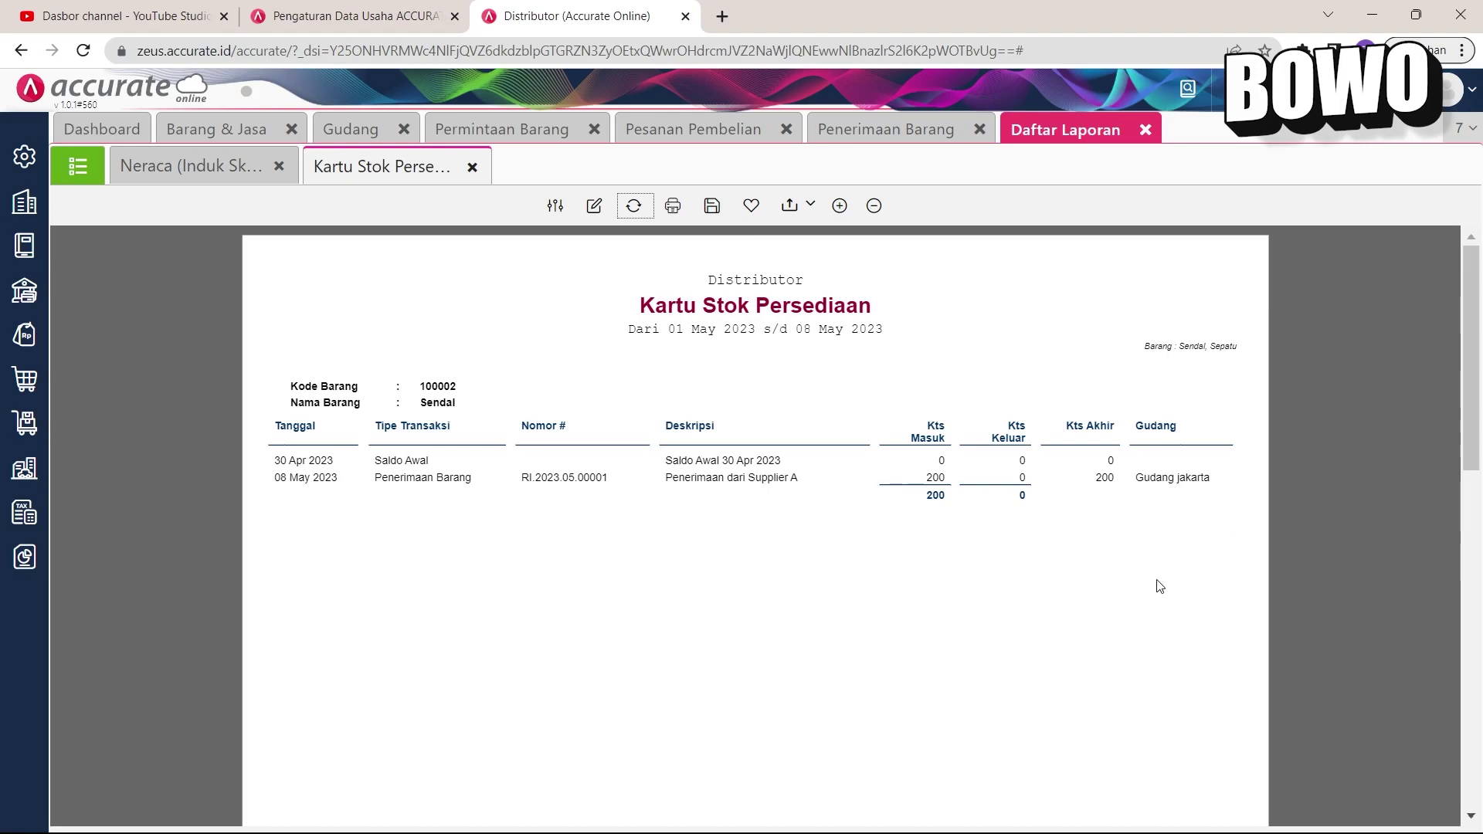
pyautogui.scroll(-10, 993, 652)
pyautogui.scroll(2, 1001, 576)
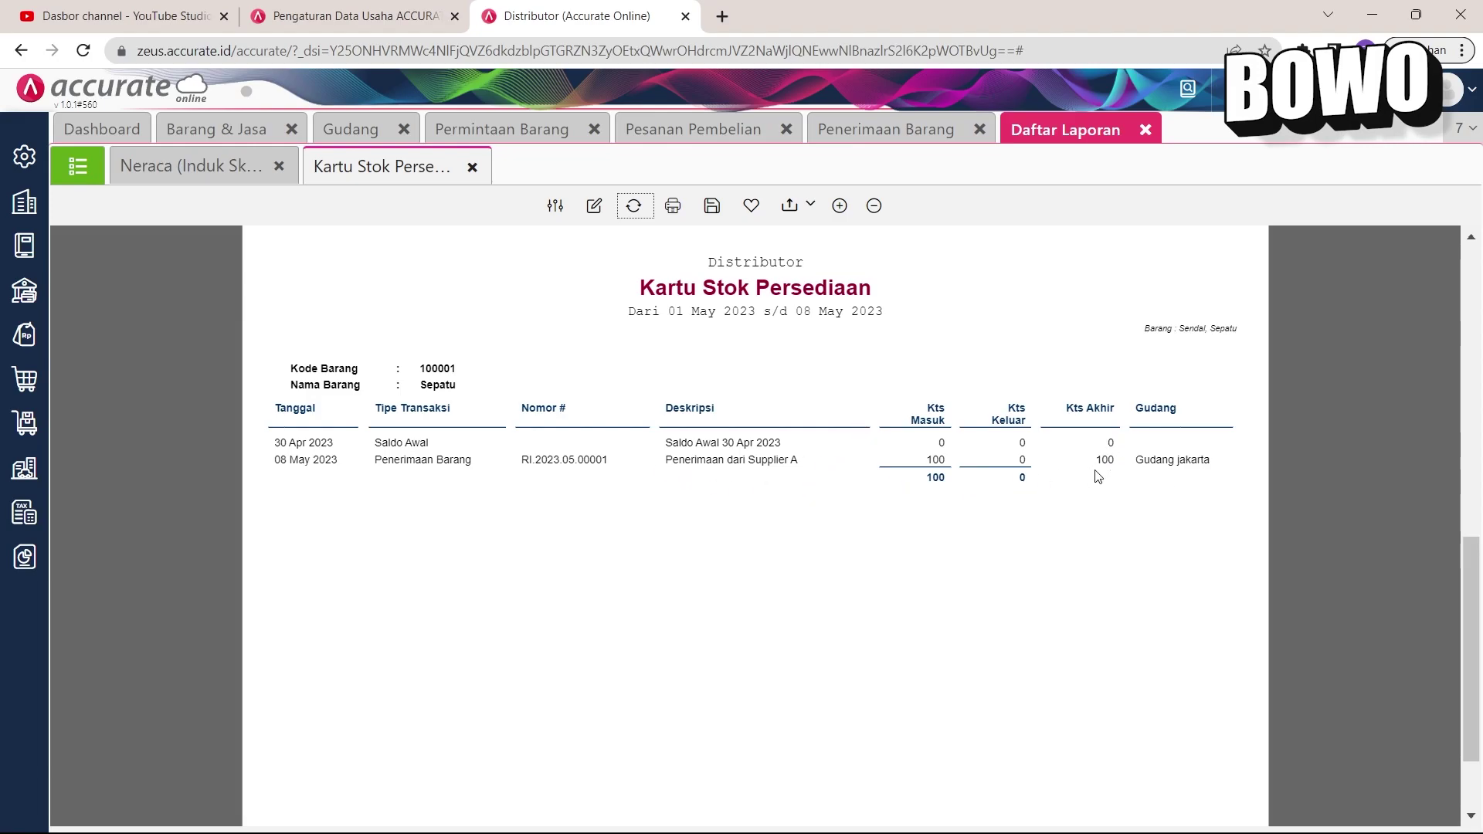
pyautogui.scroll(-3, 1095, 475)
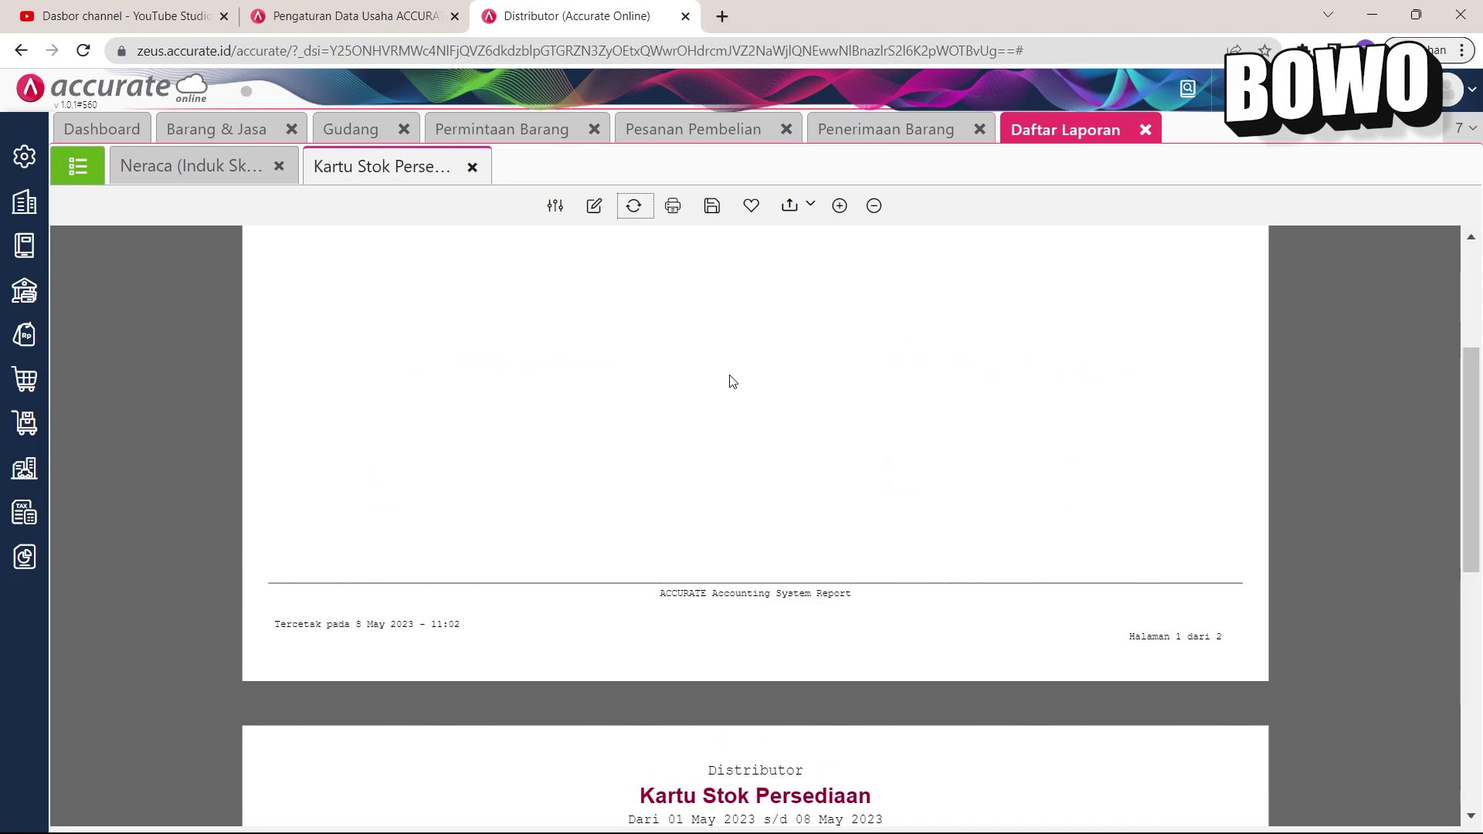
pyautogui.scroll(-5, 732, 380)
# Step: Close the open Permintaan Barang, Pesanan Pembelian and Penerimaan Barang forms
pyautogui.click(883, 140)
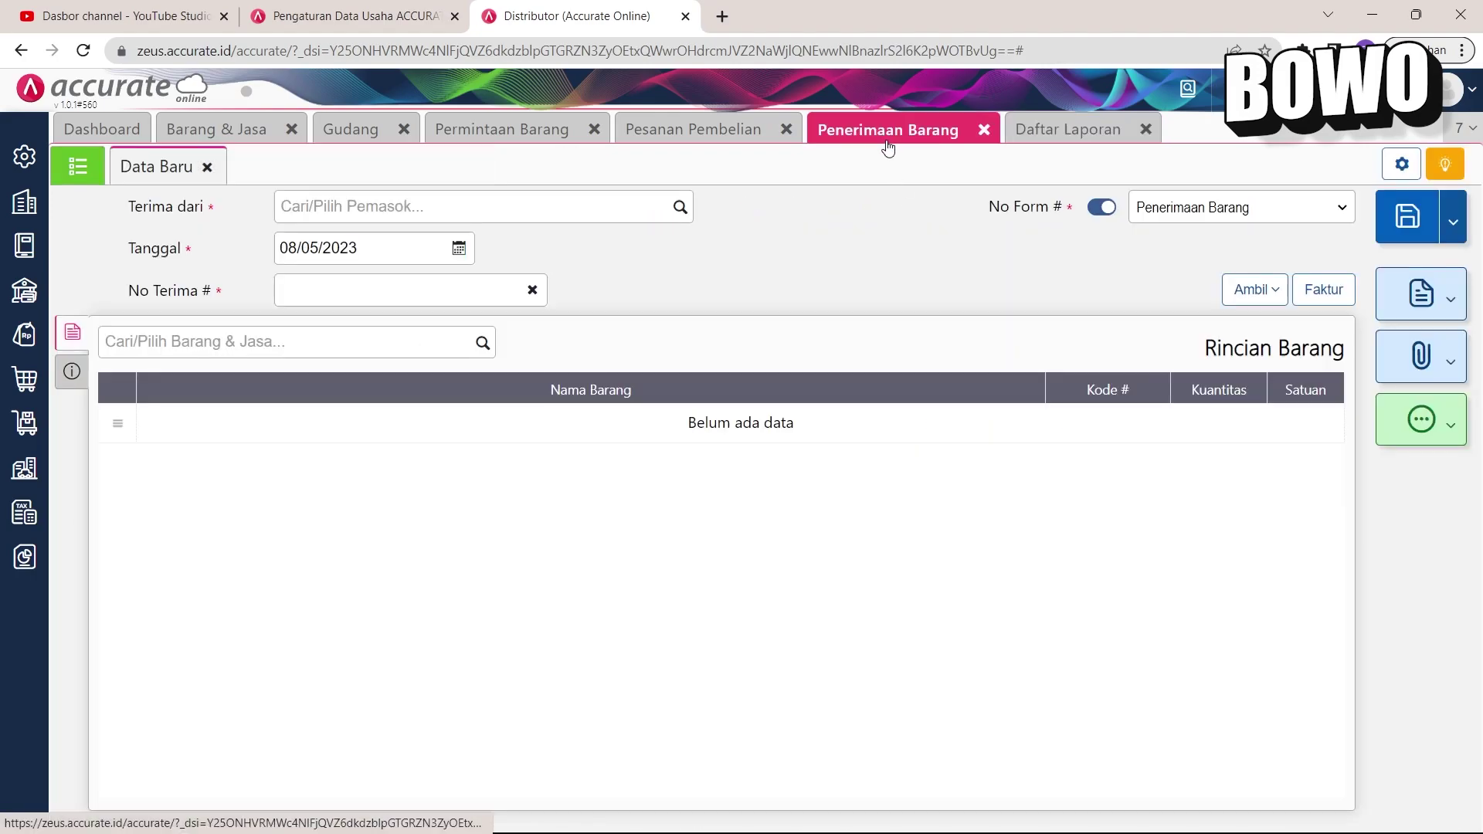
pyautogui.click(538, 136)
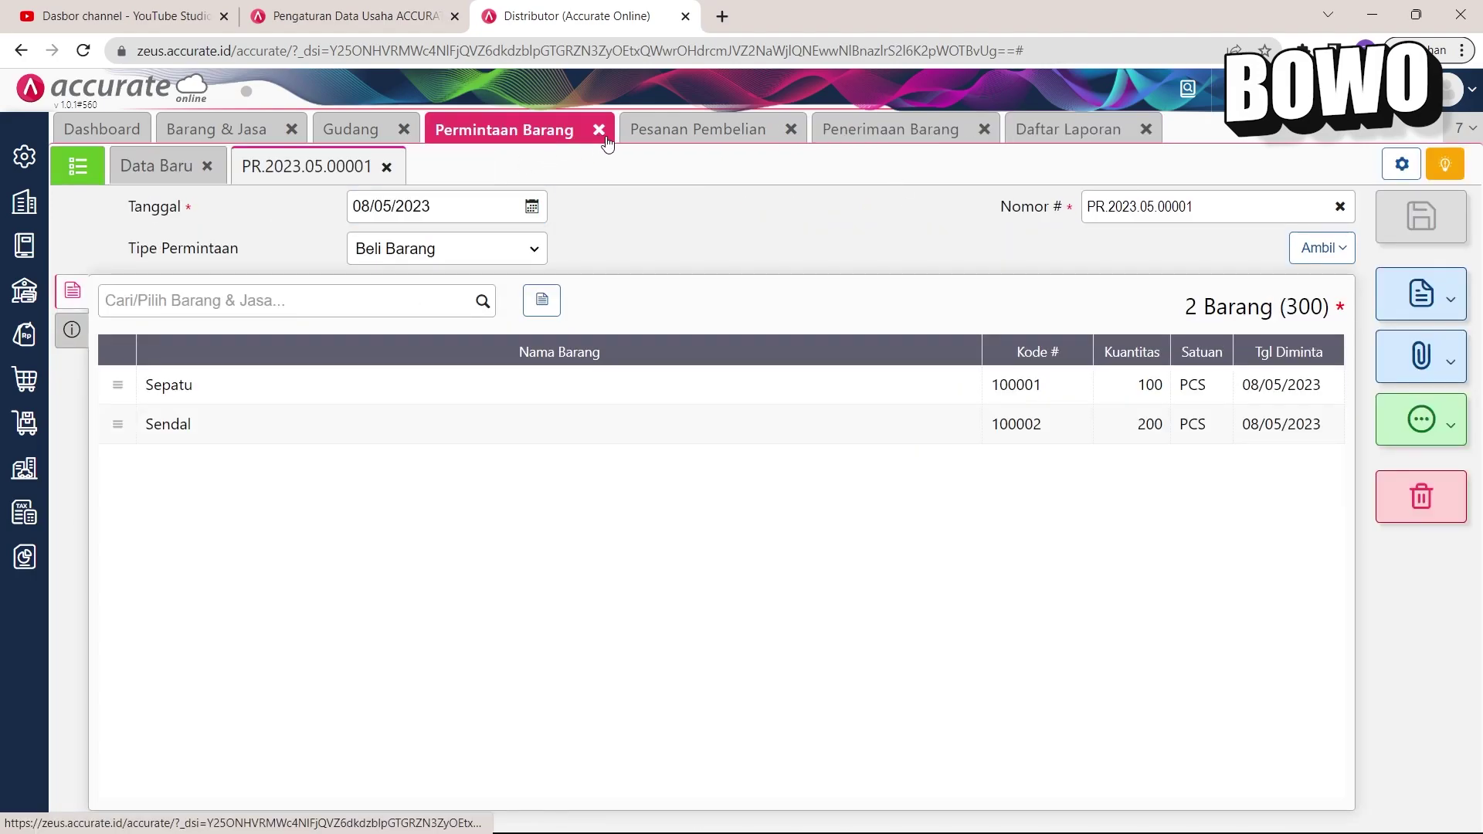
pyautogui.click(601, 133)
pyautogui.click(595, 136)
pyautogui.click(591, 137)
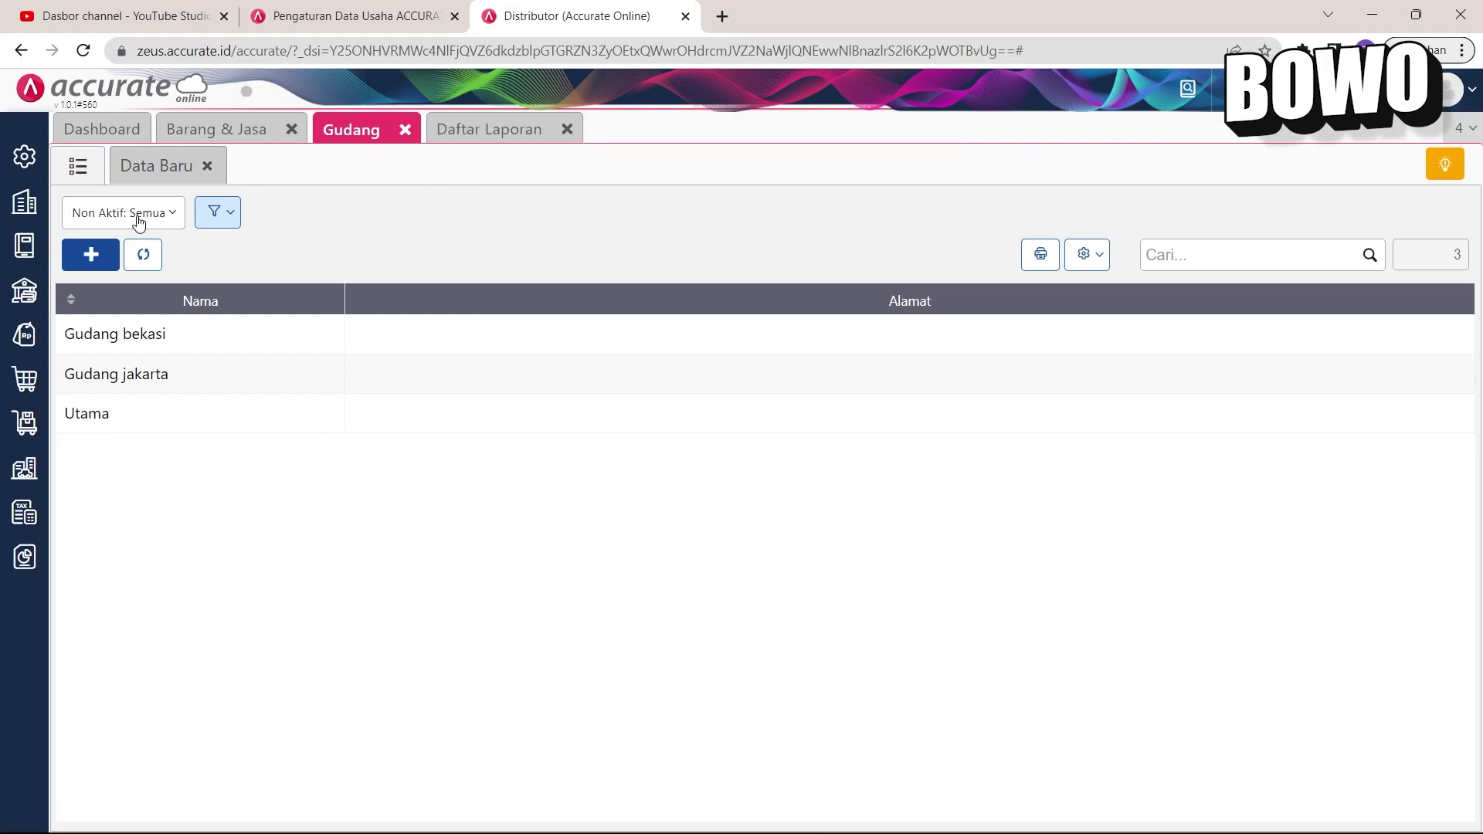
# Step: Start a new purchase invoice (Faktur Pembelian) and choose Supplier A as its supplier
pyautogui.click(14, 394)
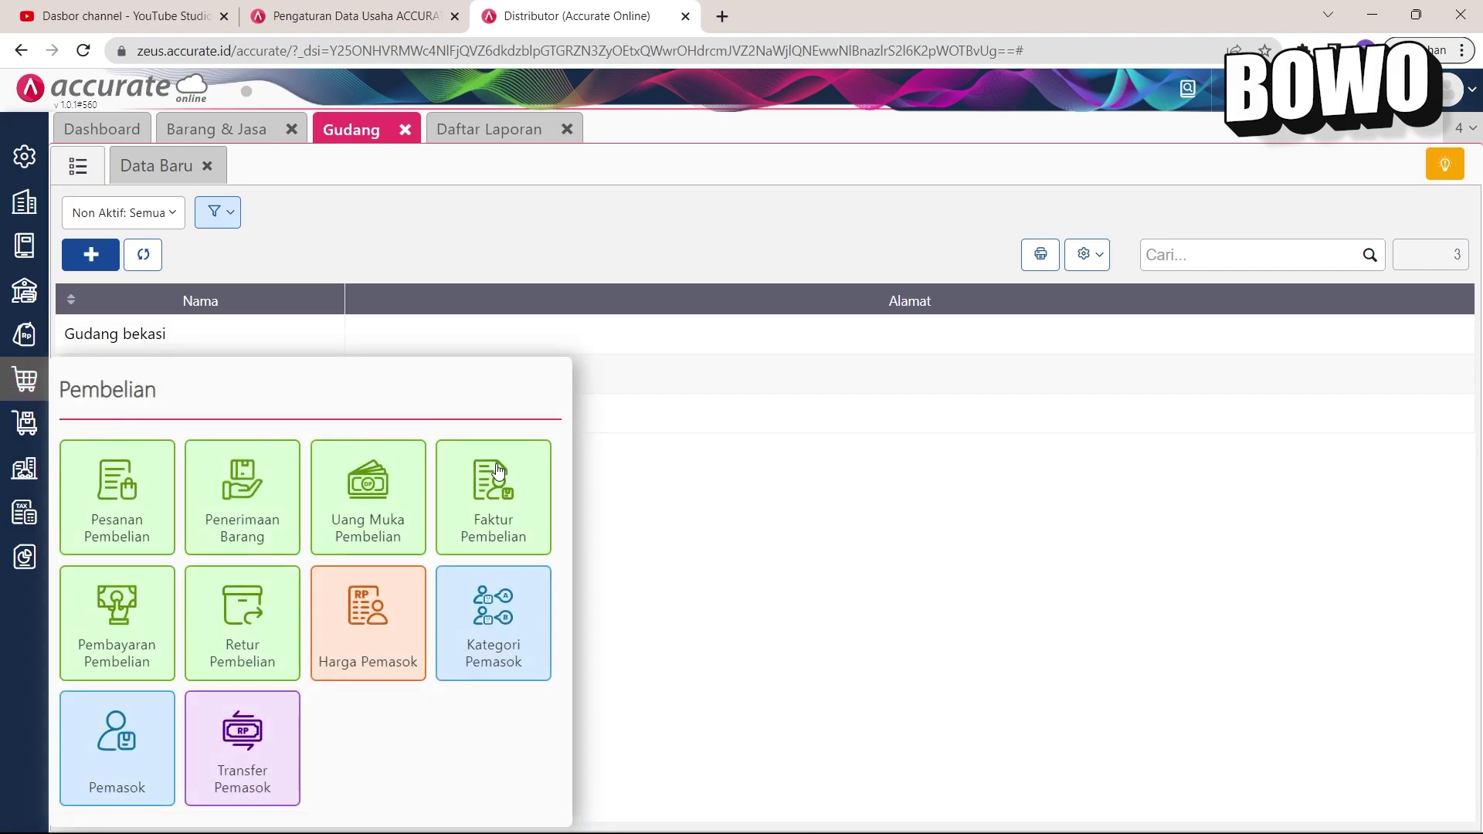
pyautogui.click(503, 512)
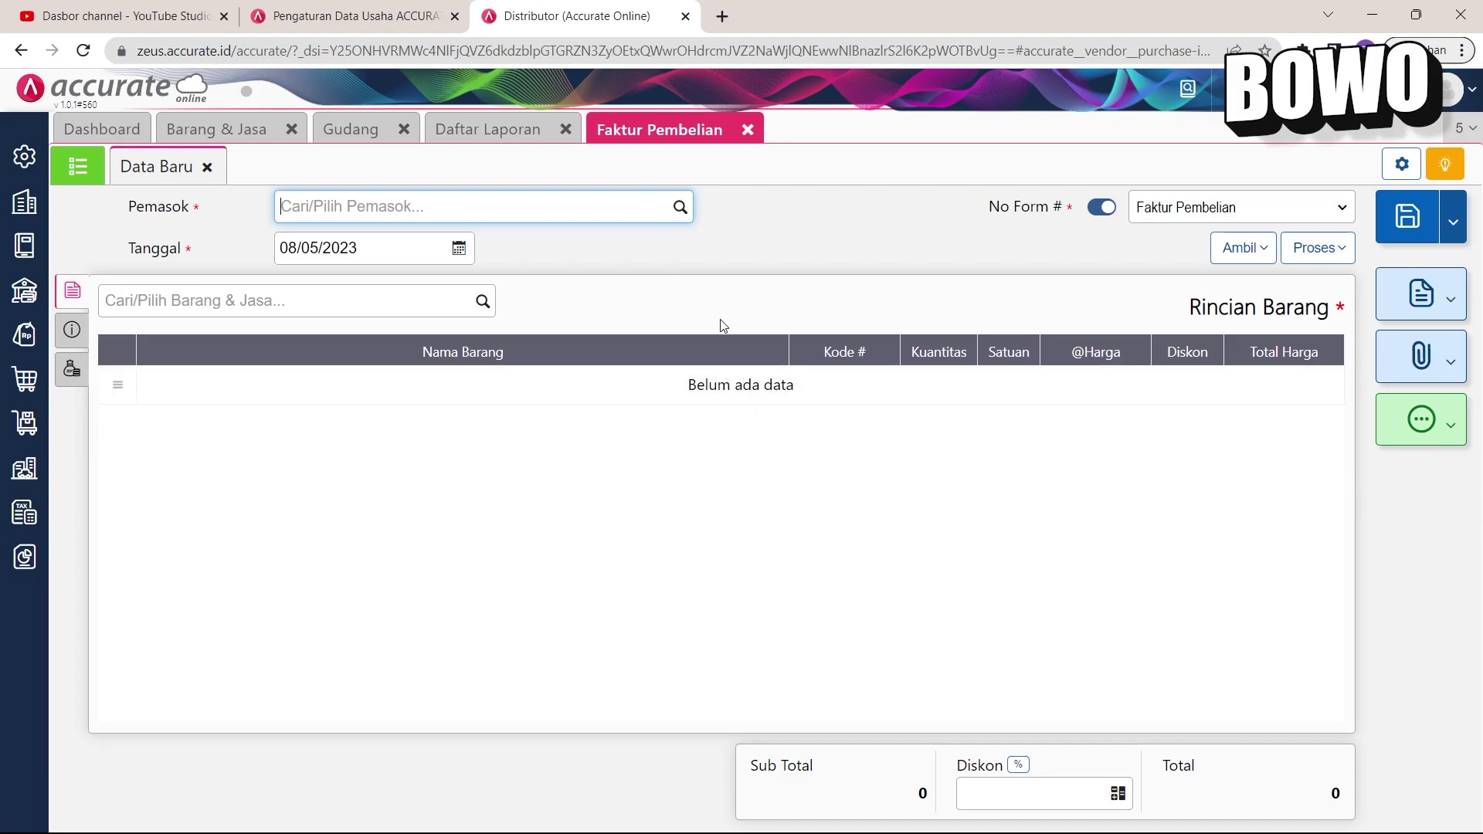
pyautogui.click(677, 208)
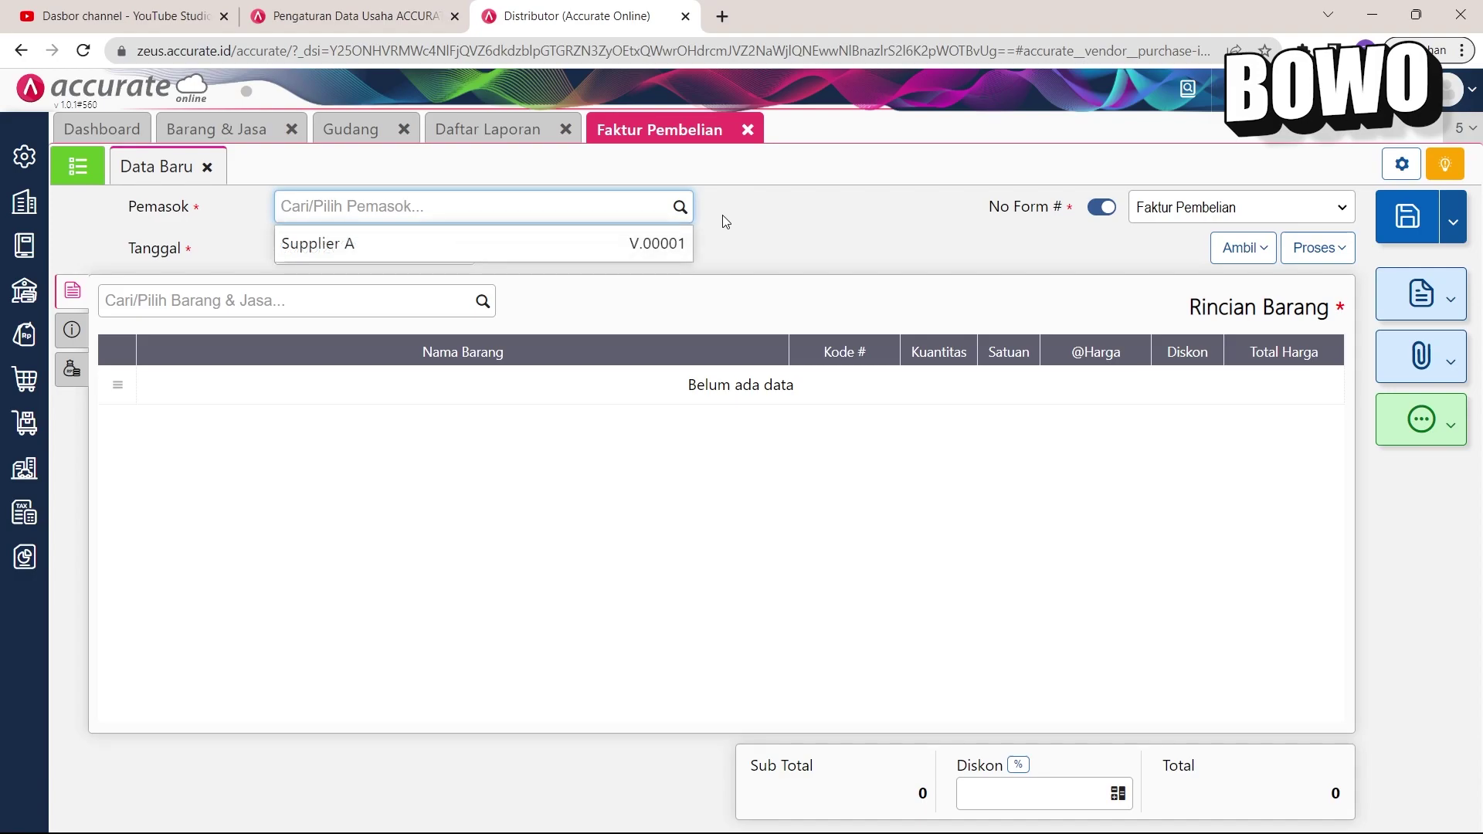
pyautogui.click(576, 246)
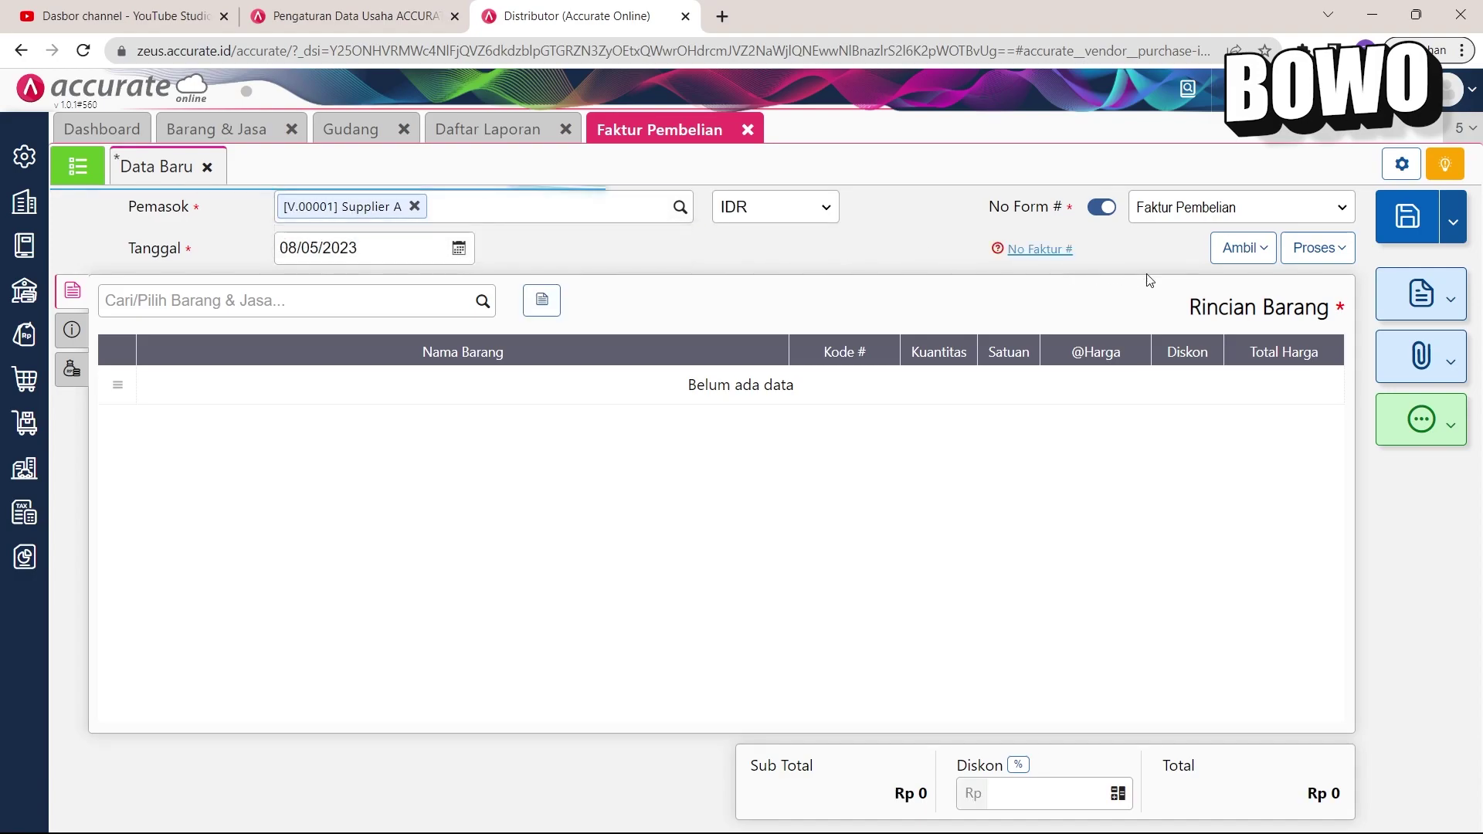
# Step: Copy the Sepatu and Sendal lines from goods receipt SJP-001 into the purchase invoice
pyautogui.click(1242, 248)
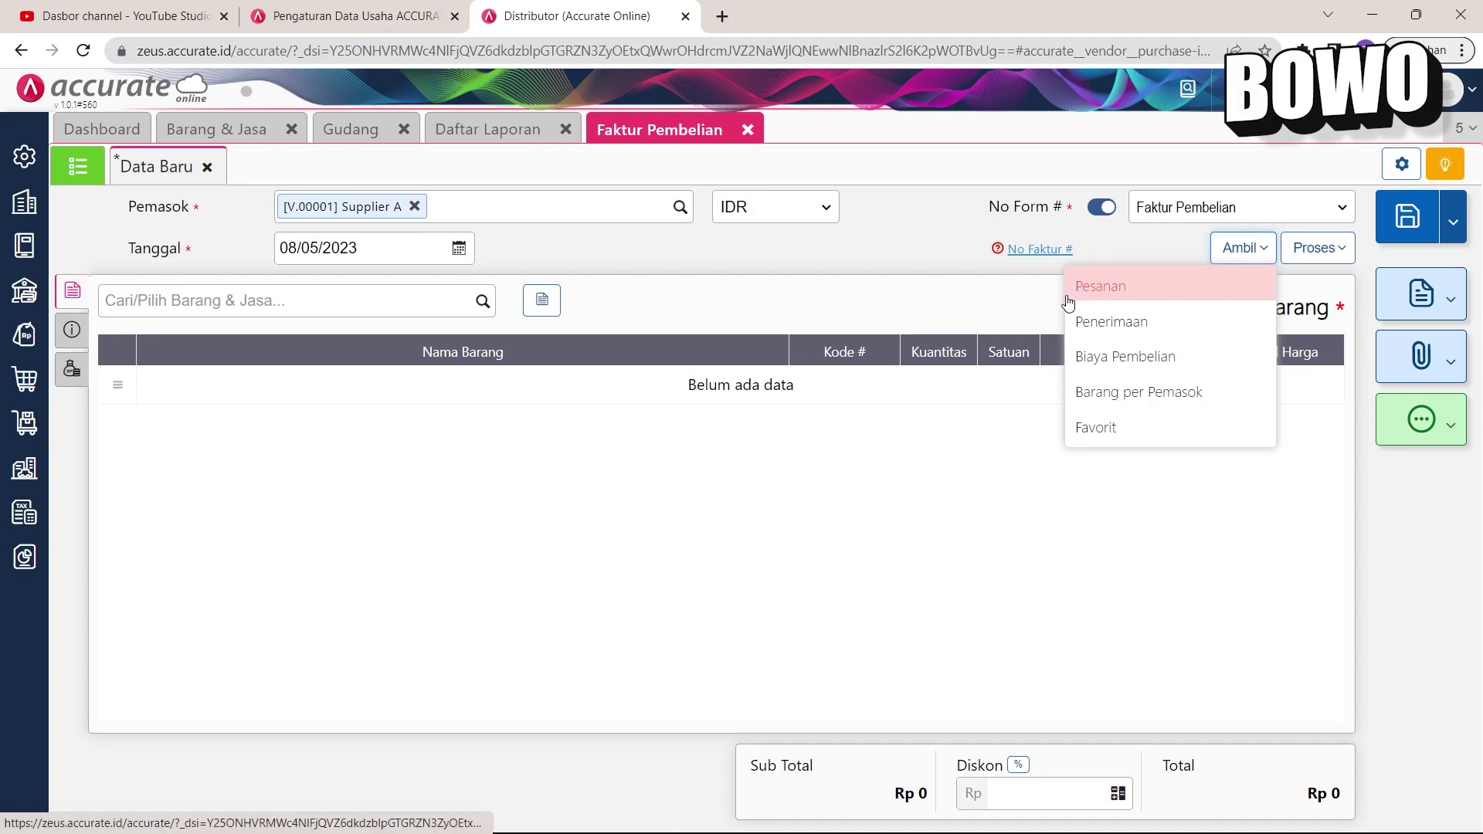
pyautogui.click(1115, 331)
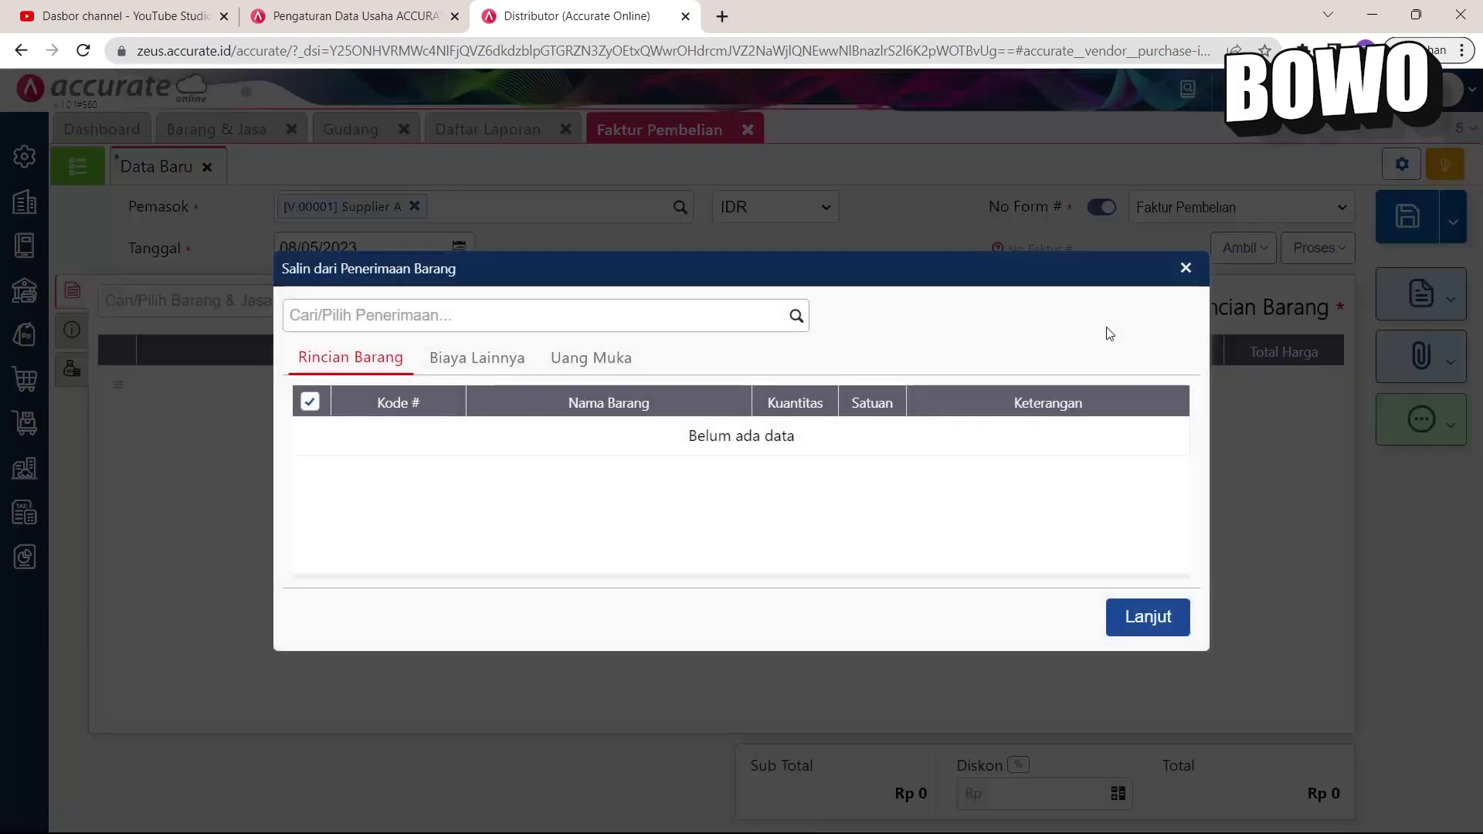
pyautogui.click(795, 315)
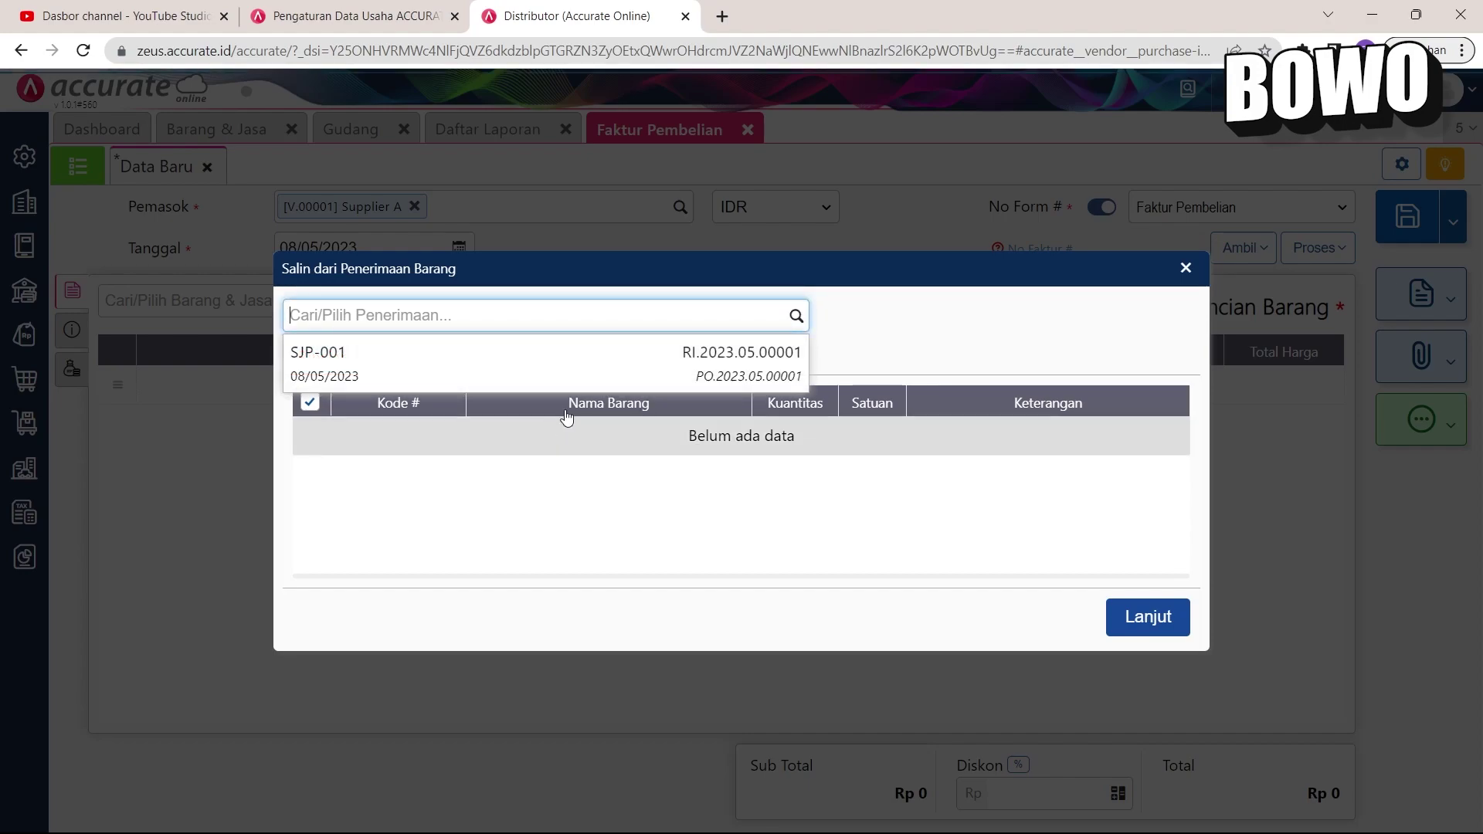
pyautogui.click(717, 344)
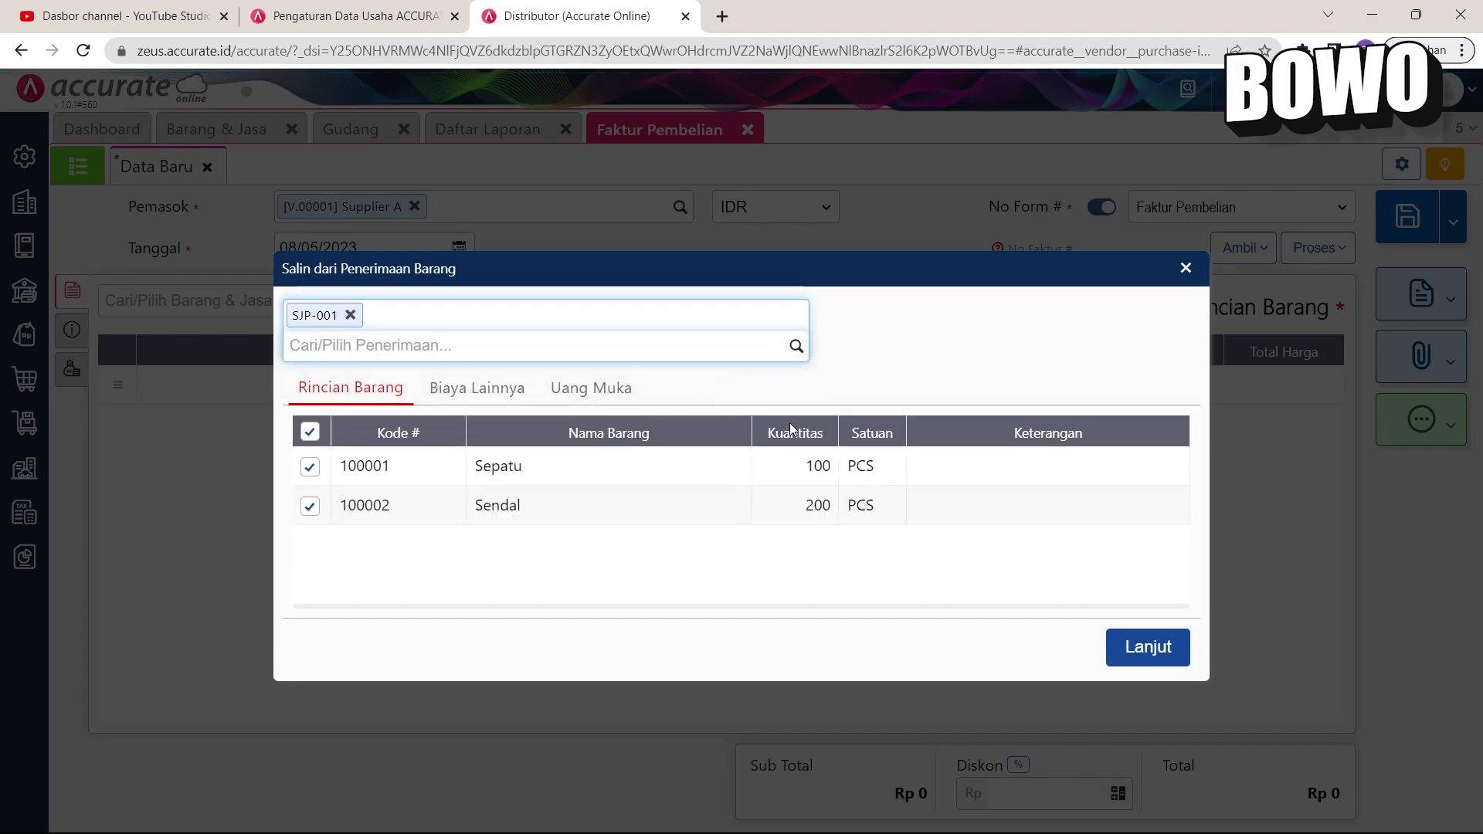
pyautogui.click(1155, 649)
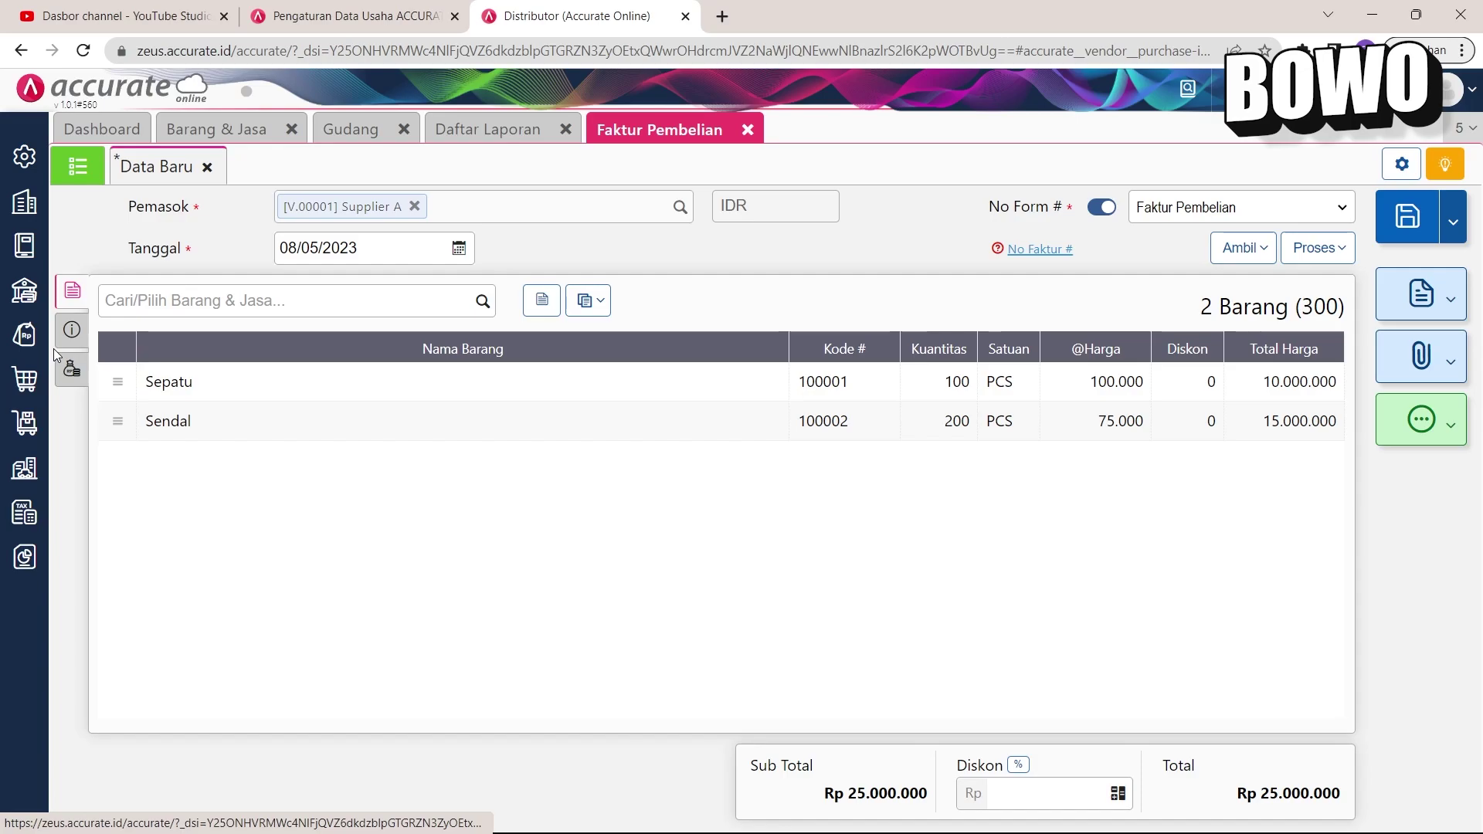
# Step: Enter invoice number INV-001 and address Bekasi in the purchase invoice's additional information, and save the invoice
pyautogui.click(72, 329)
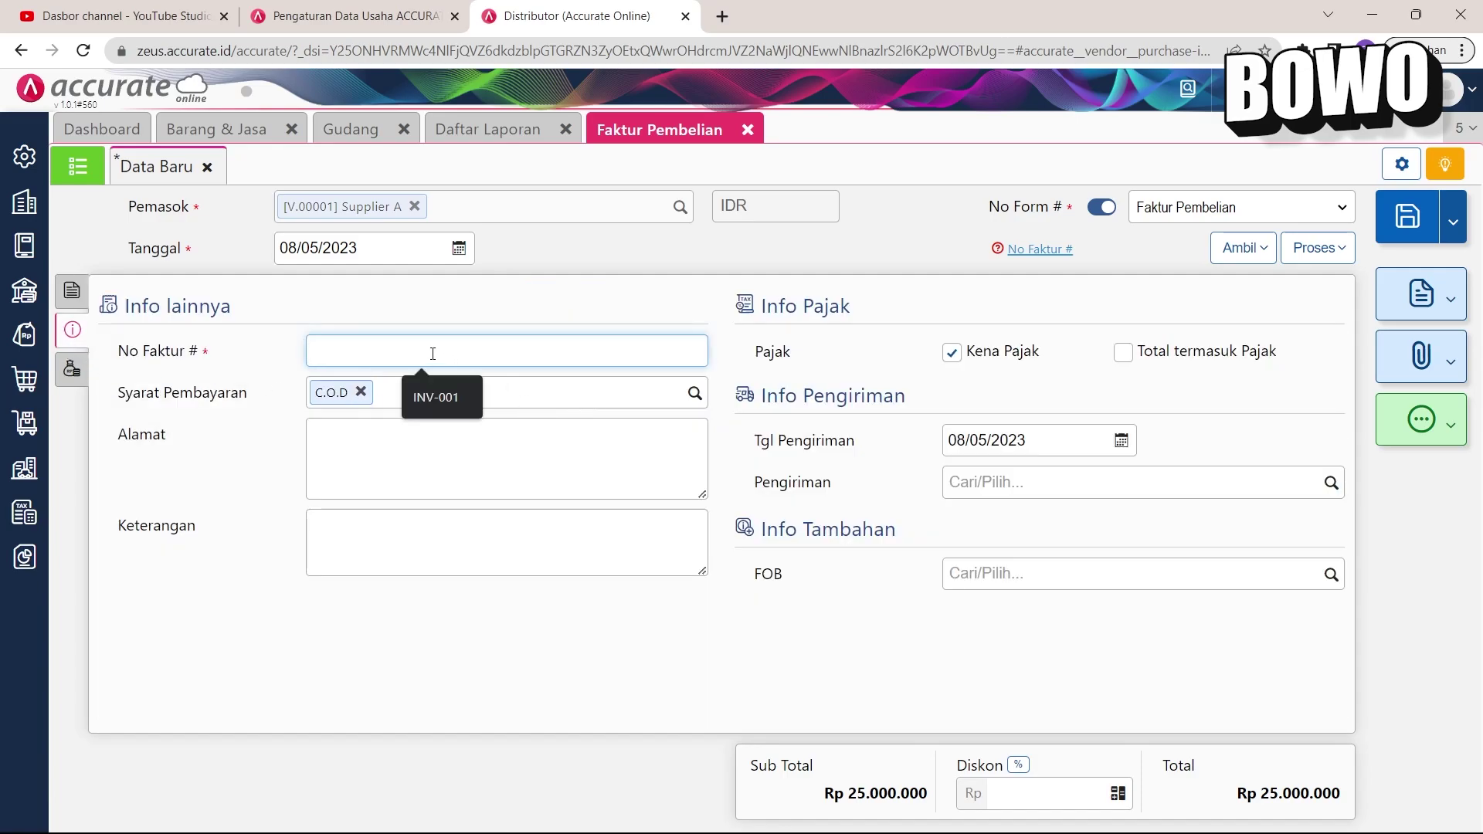
pyautogui.click(433, 386)
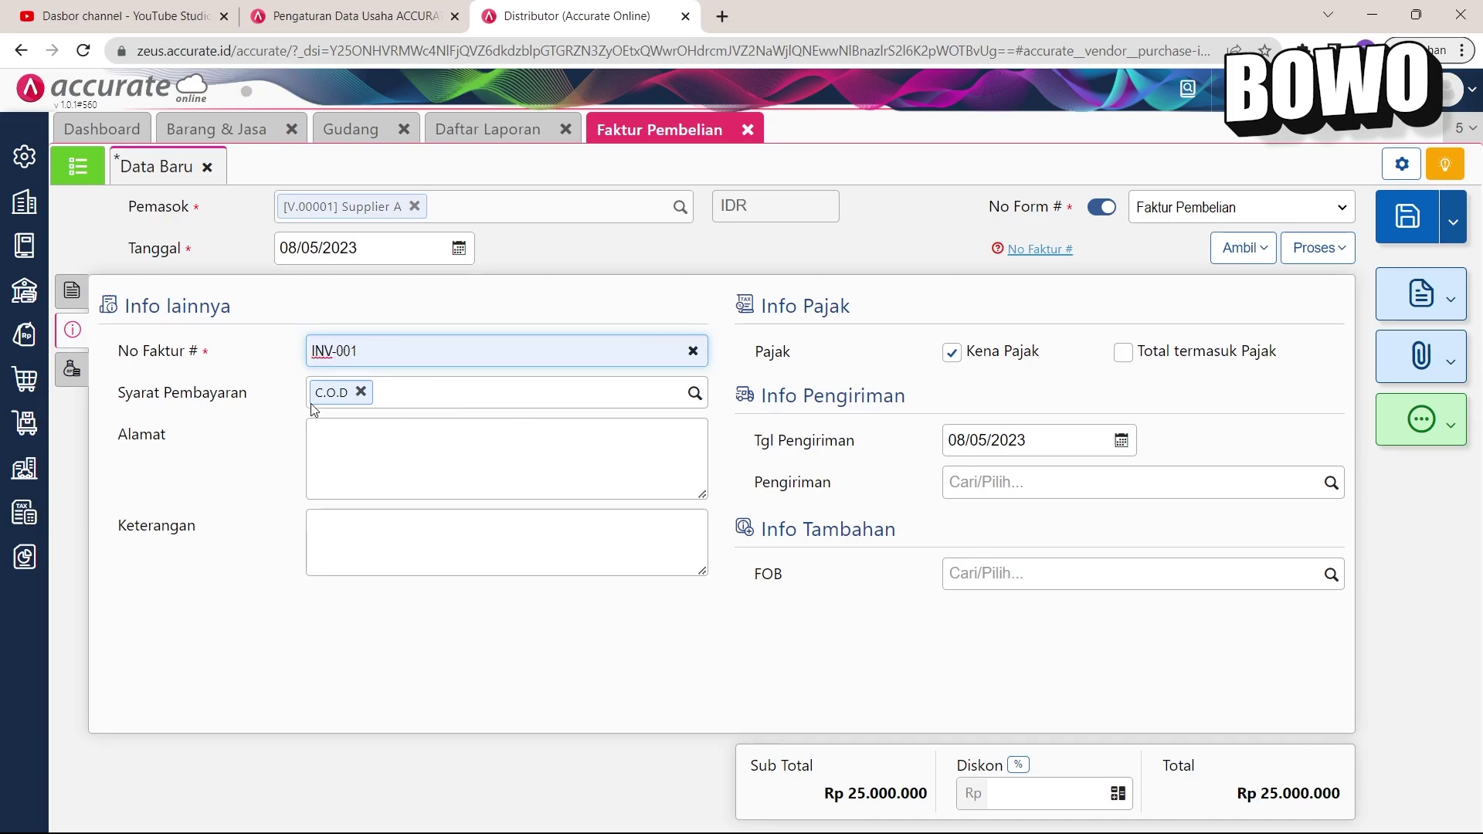
pyautogui.click(440, 464)
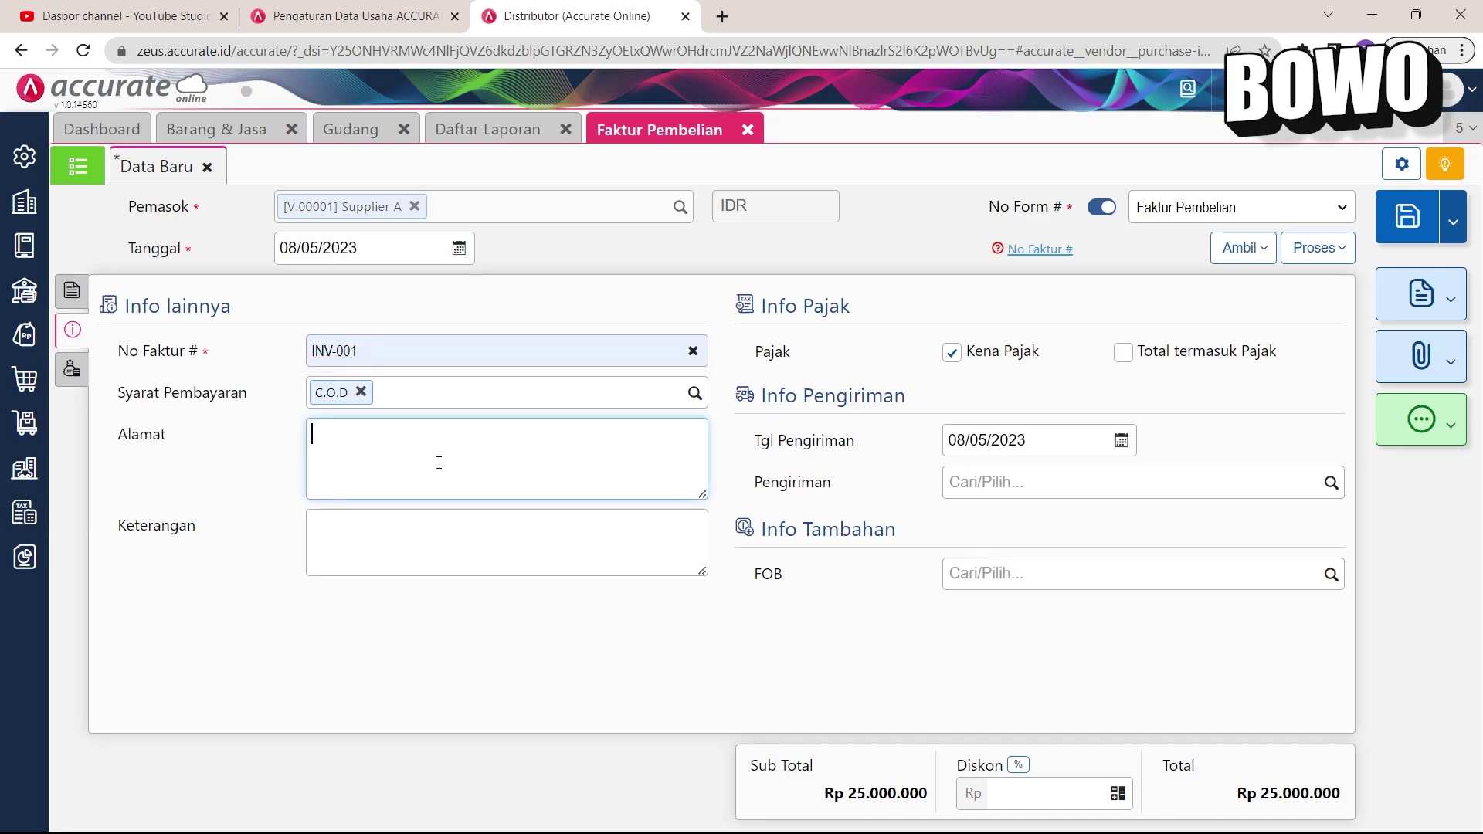
pyautogui.write('Bekasi')
pyautogui.click(1300, 447)
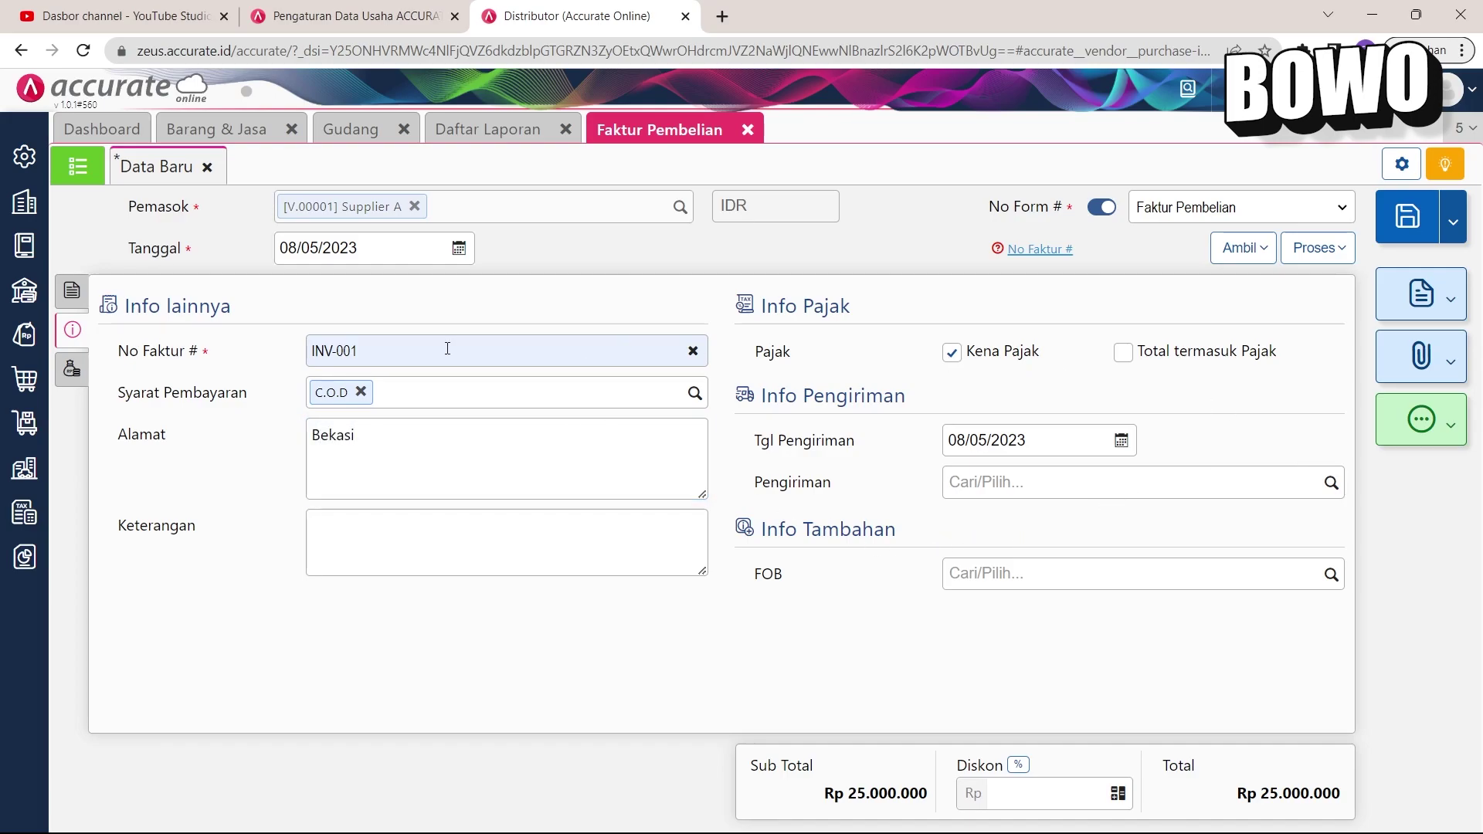
pyautogui.click(71, 292)
pyautogui.click(1417, 218)
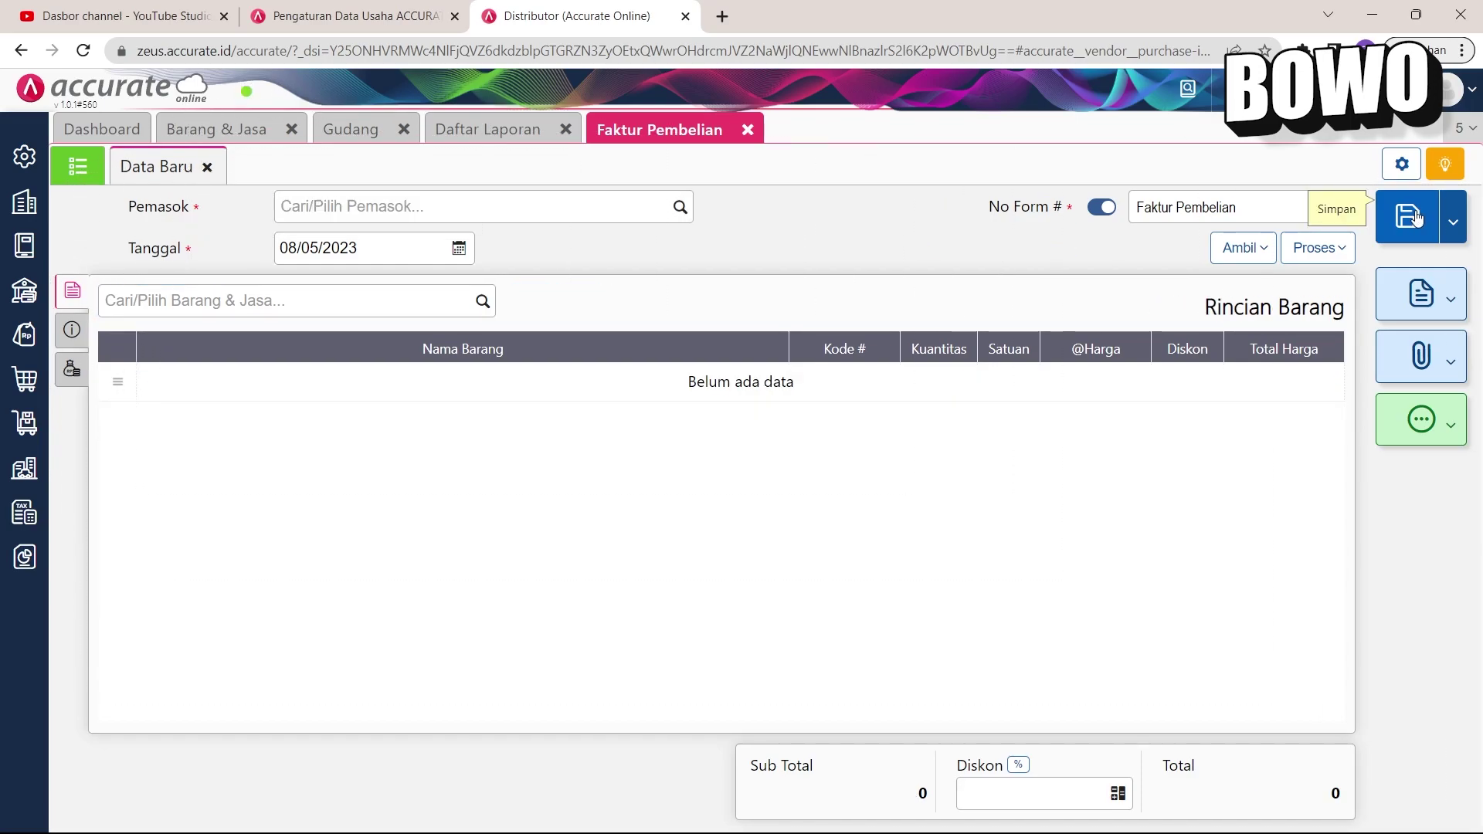
# Step: Refresh the Neraca (Induk Skontro) report and display the Faktur Belum Lunas report per 08/05/2023 for Kantor Pusat to check the supplier debt
pyautogui.click(472, 132)
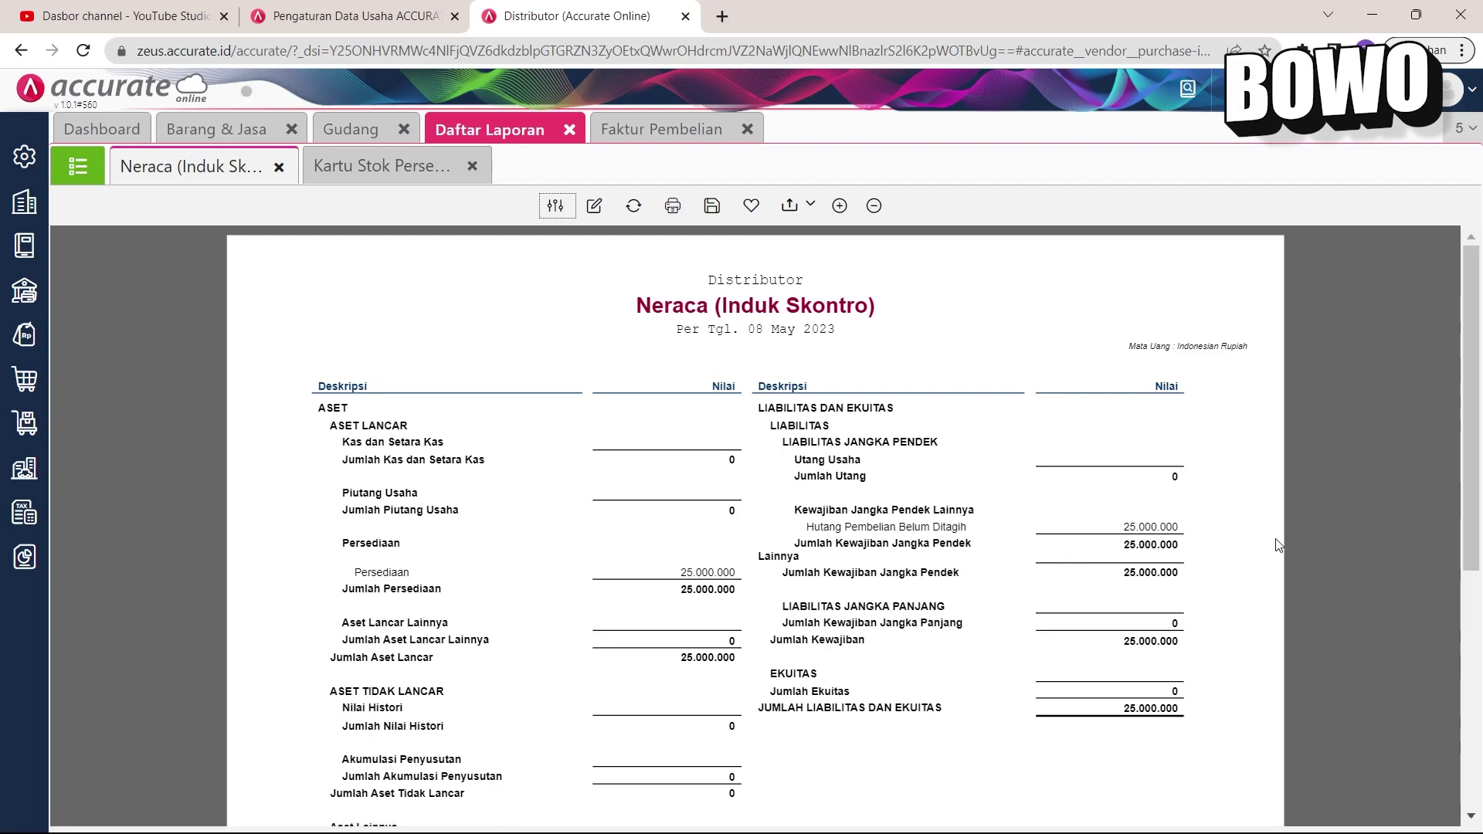
pyautogui.click(631, 213)
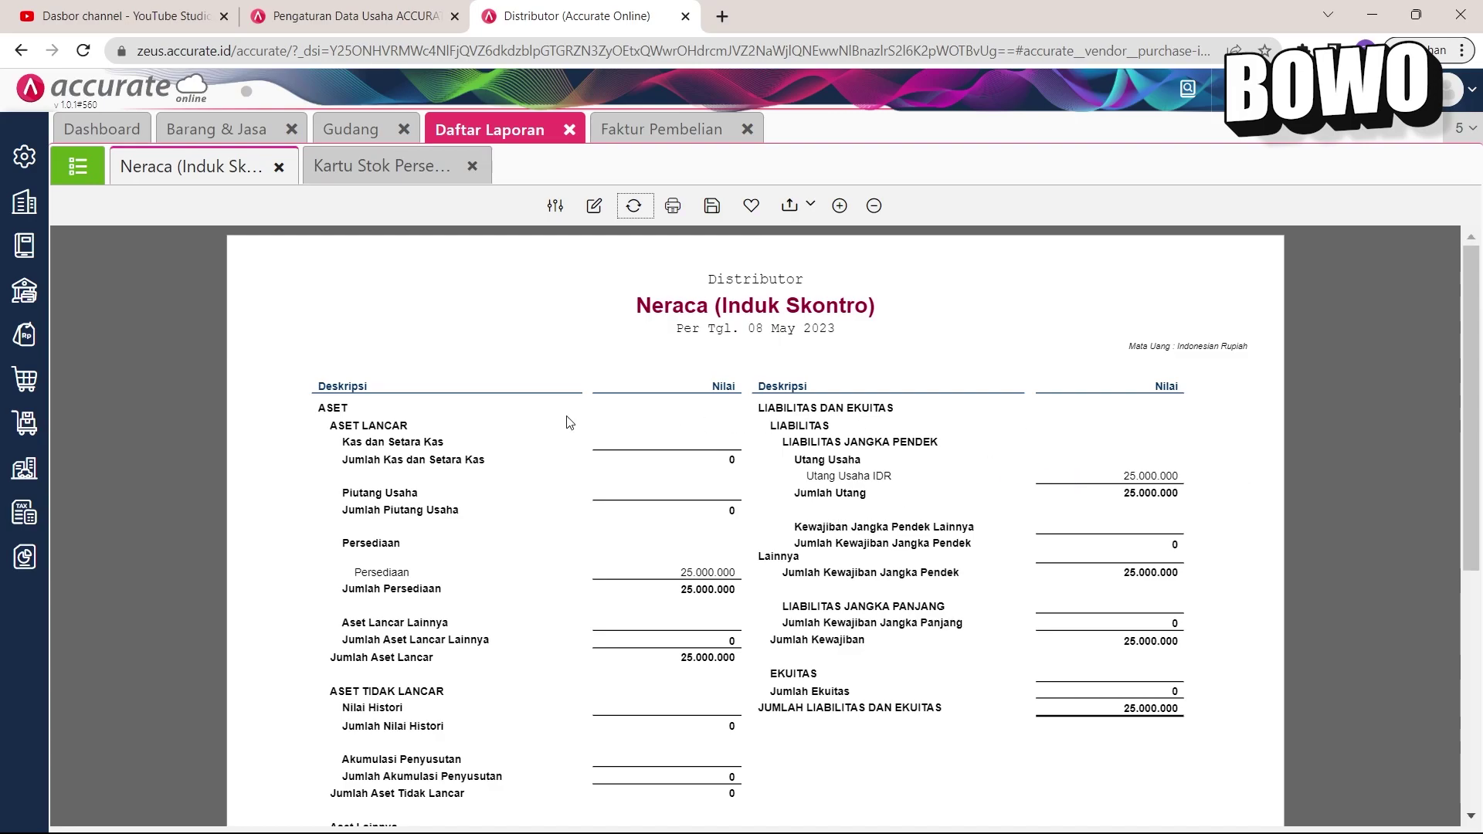
pyautogui.click(77, 166)
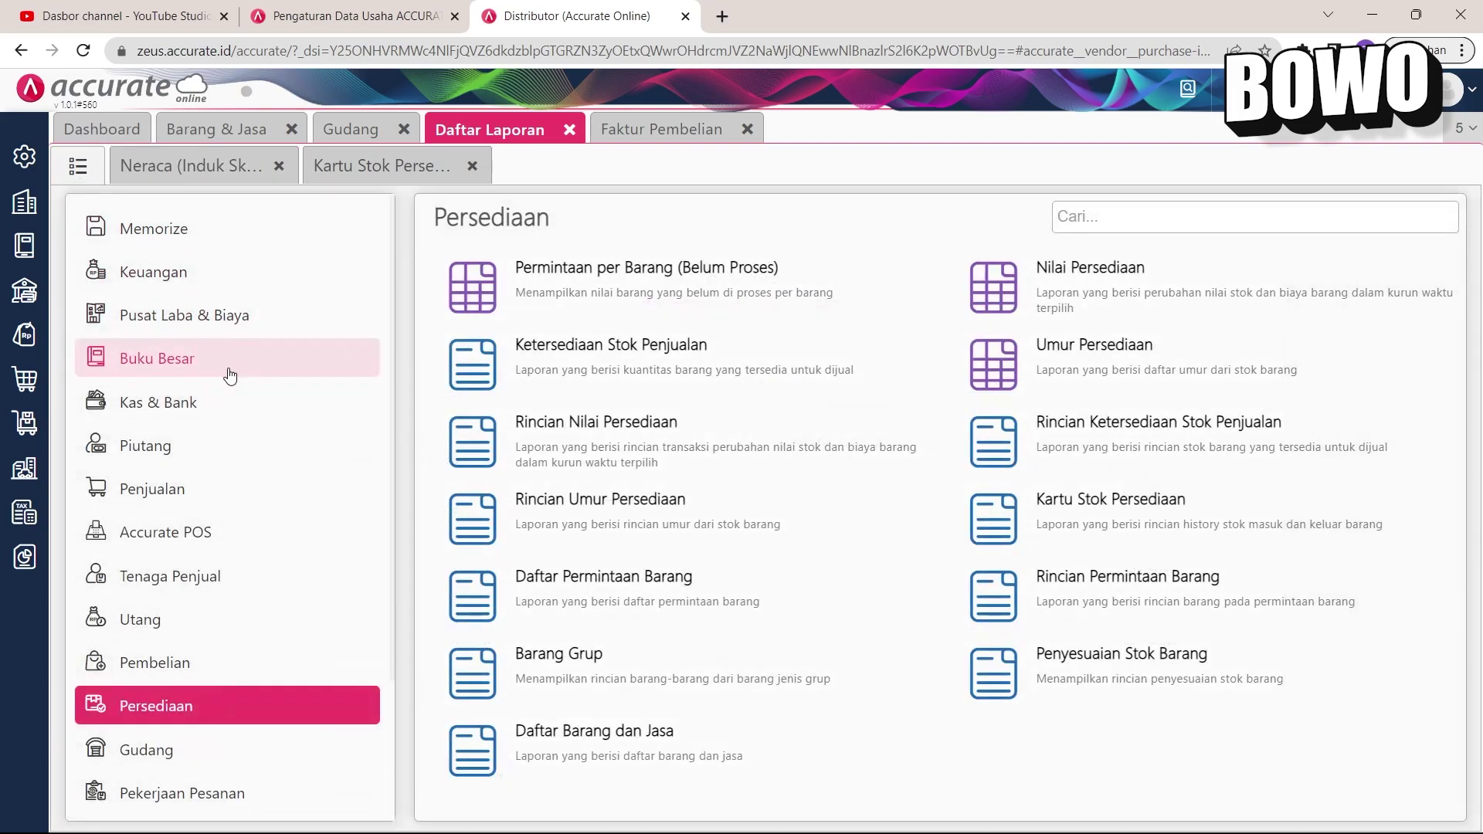
pyautogui.click(238, 636)
pyautogui.click(593, 269)
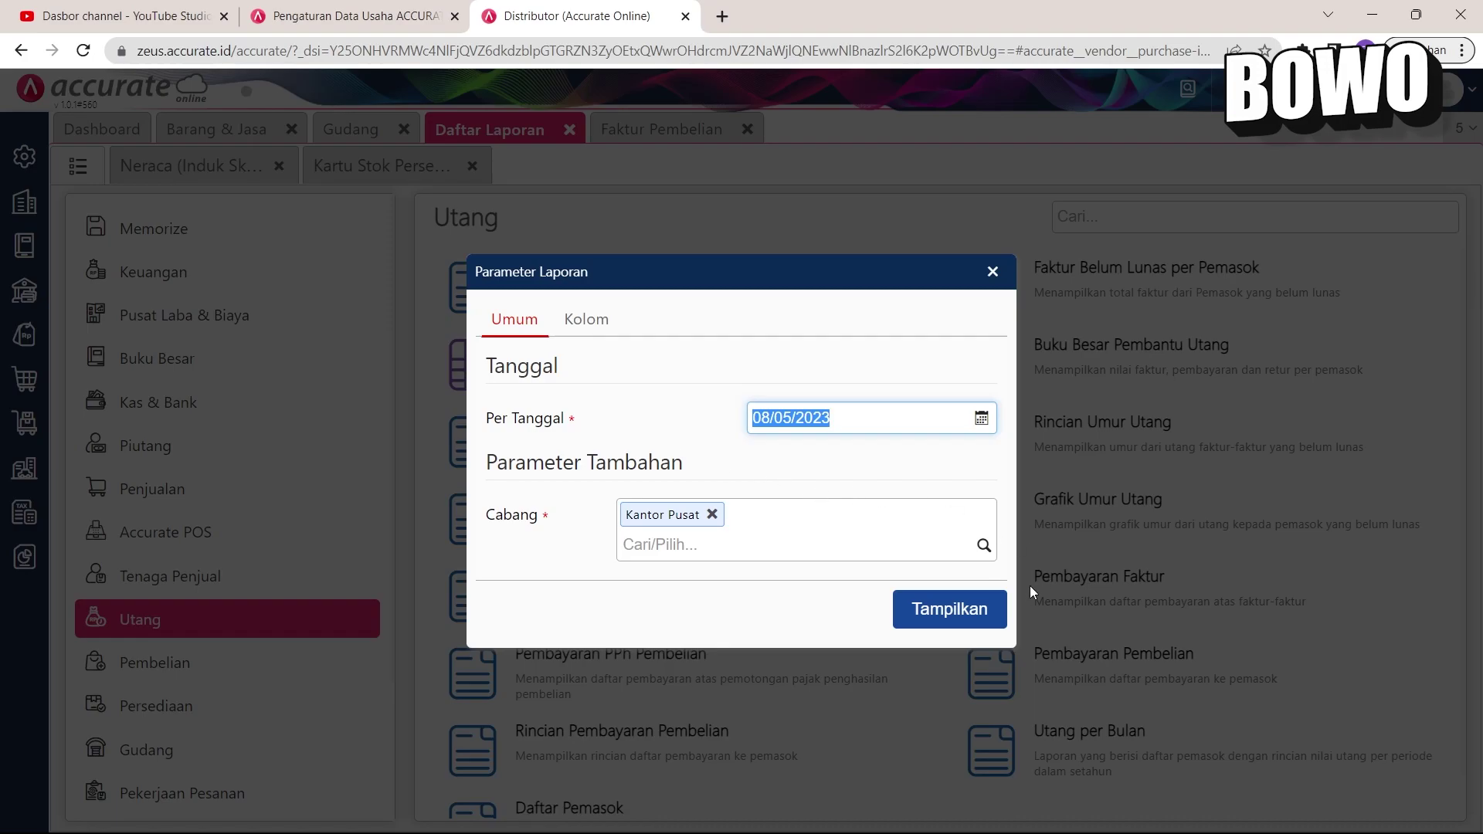
pyautogui.click(977, 620)
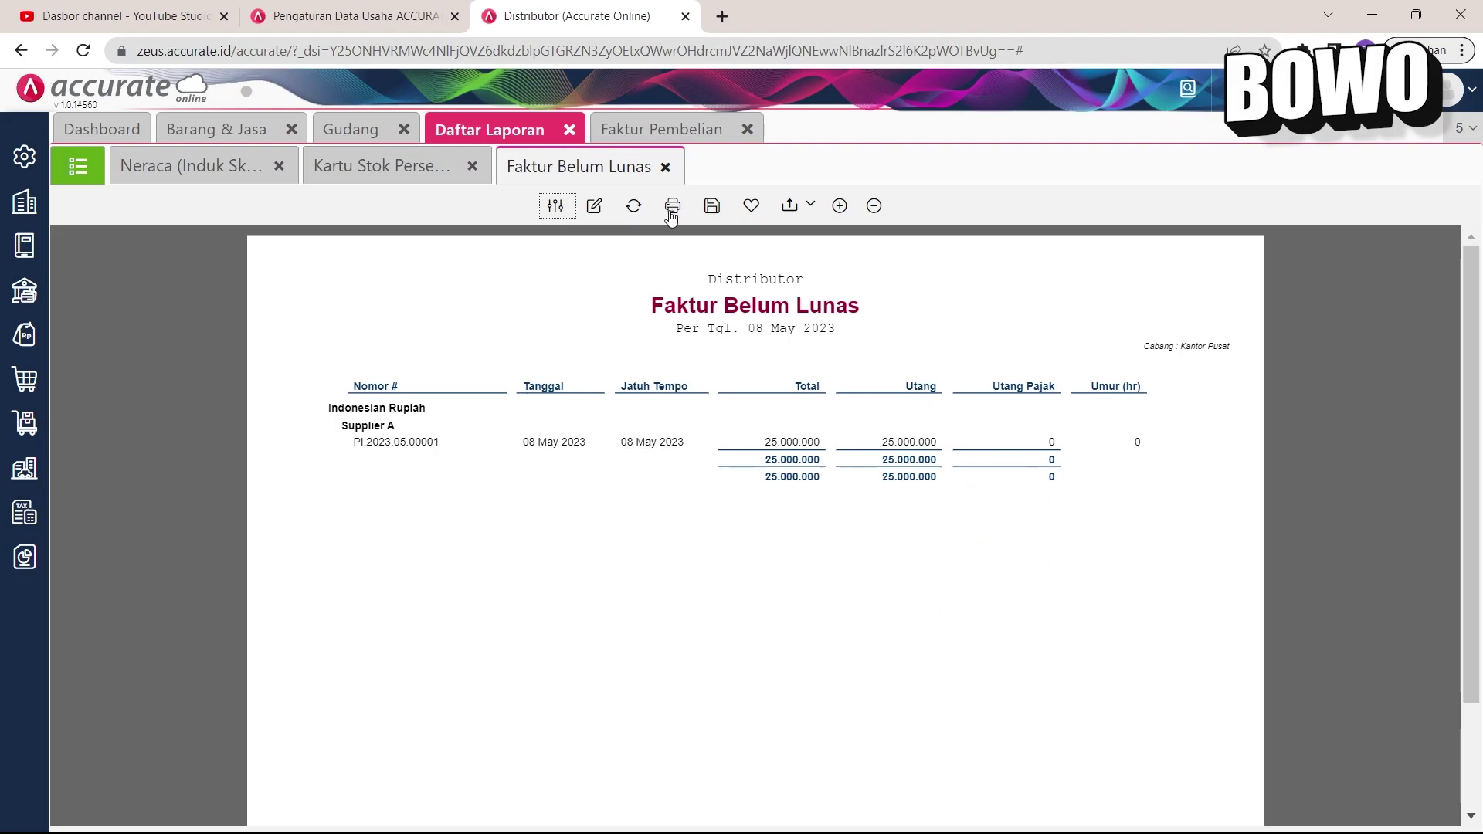
# Step: Close the purchase invoice form and start a new purchase payment (Pembayaran Pembelian) to Supplier A from the Bank account
pyautogui.click(685, 137)
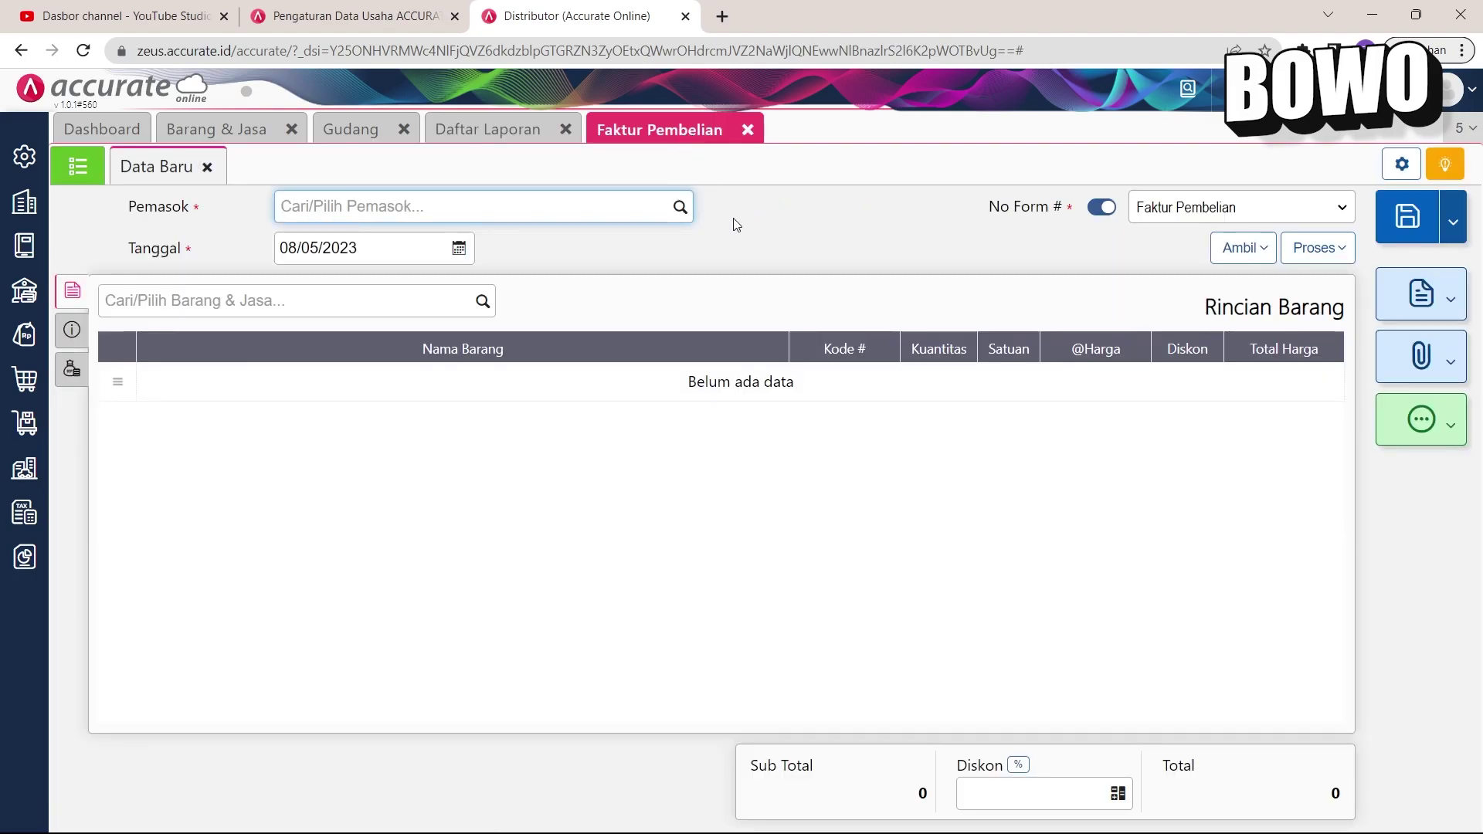
pyautogui.click(752, 137)
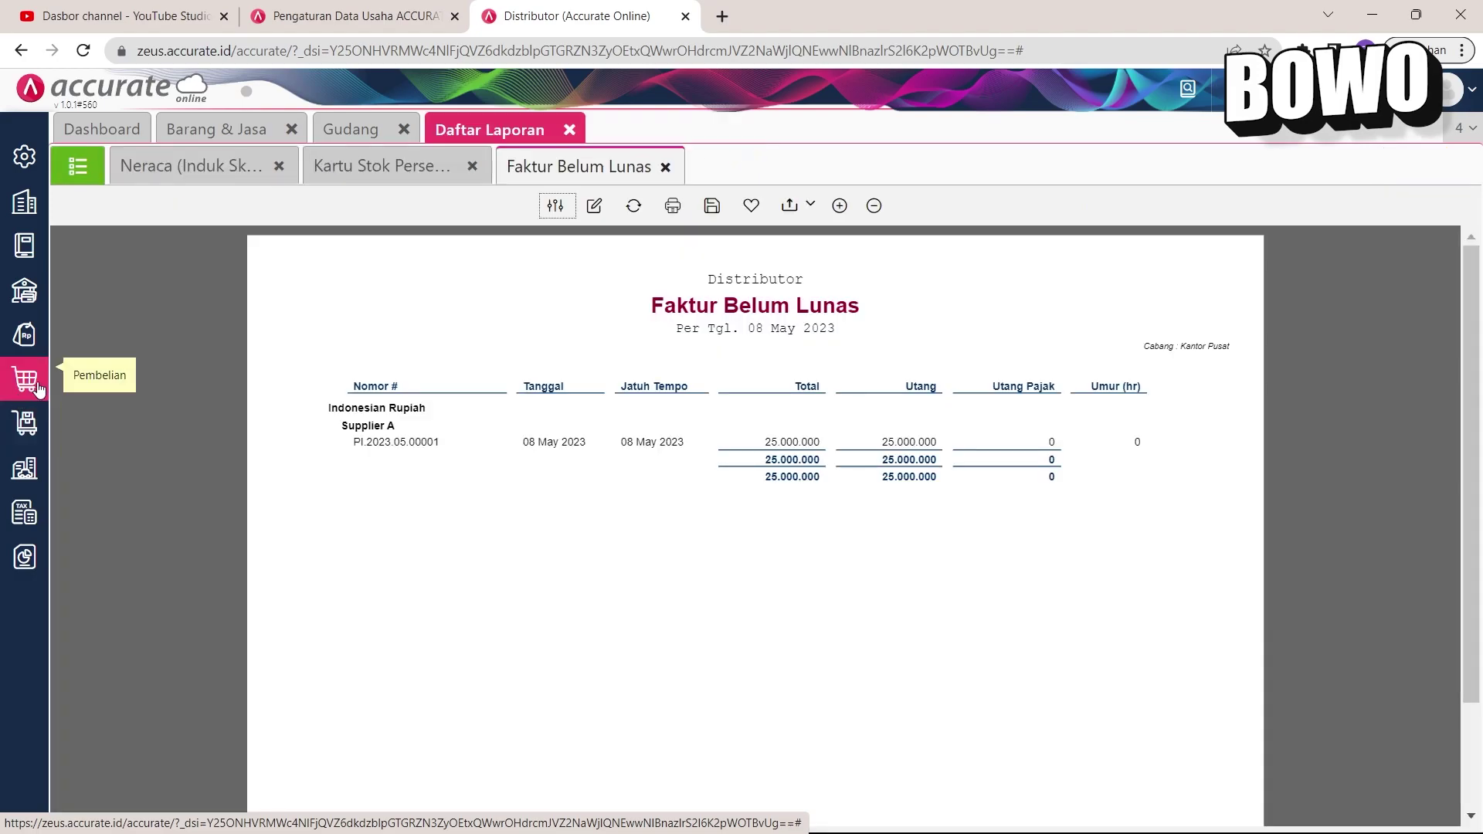
pyautogui.click(38, 388)
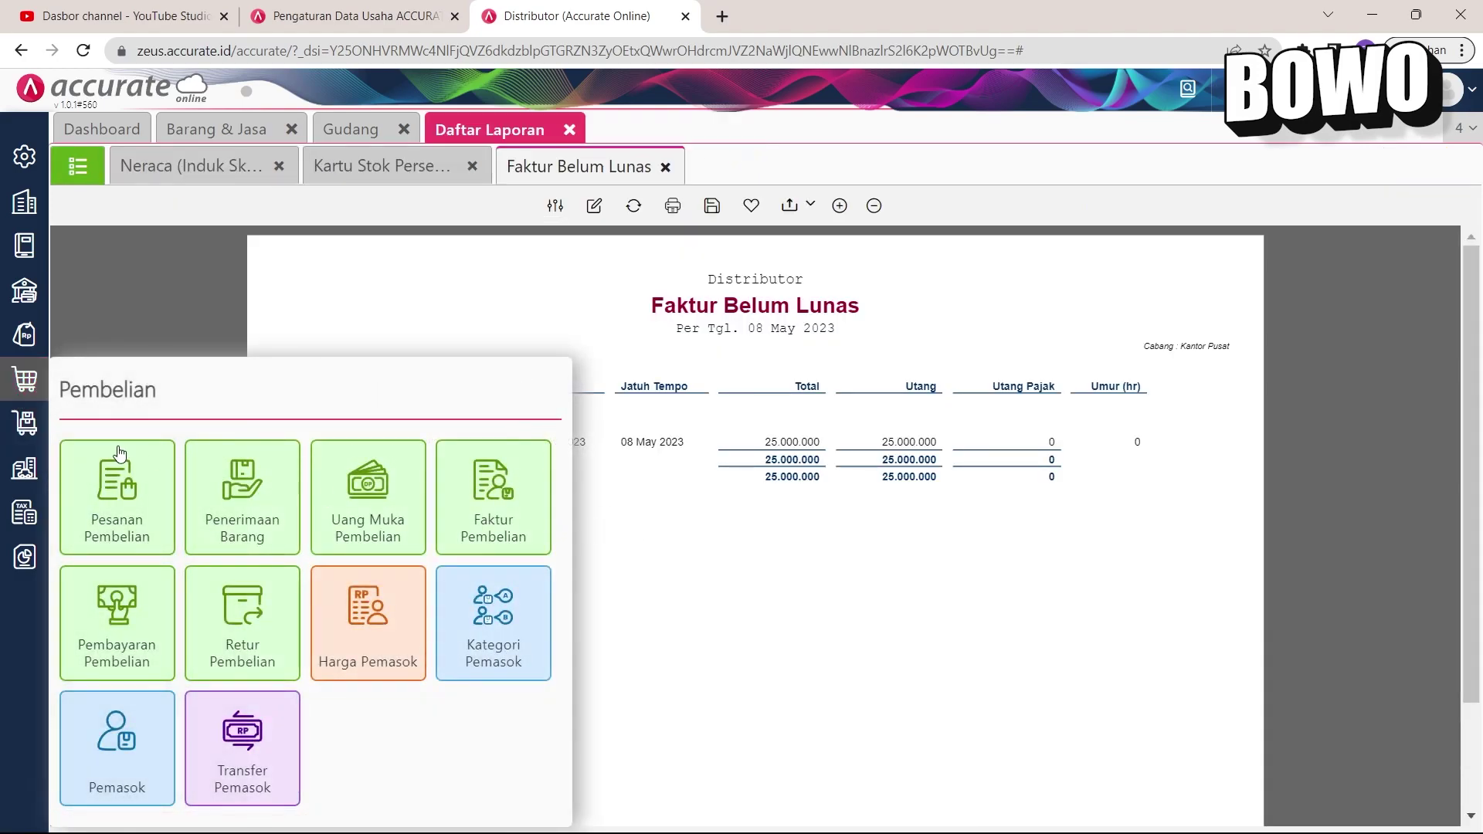
pyautogui.click(112, 664)
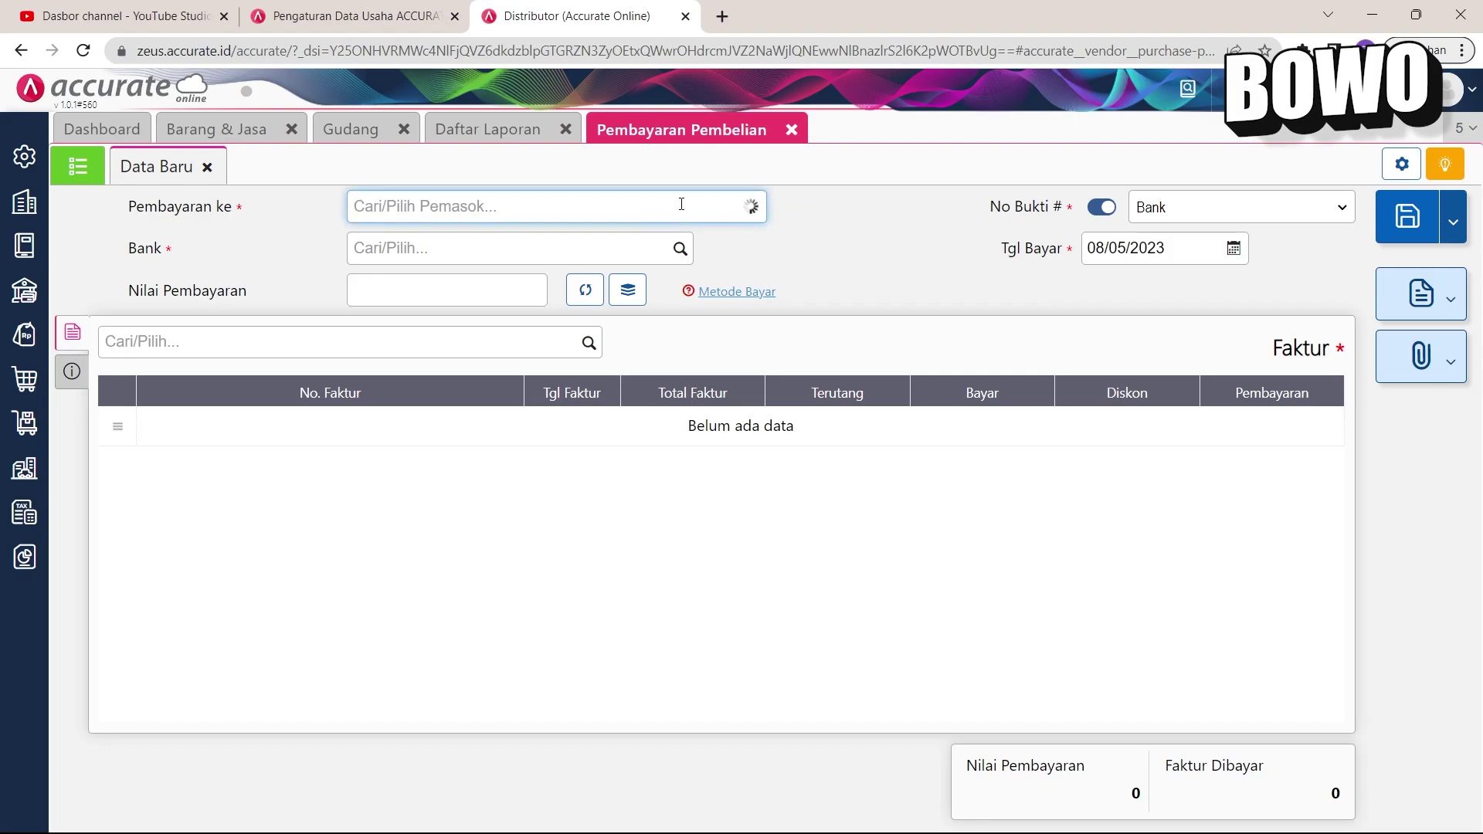
pyautogui.click(755, 210)
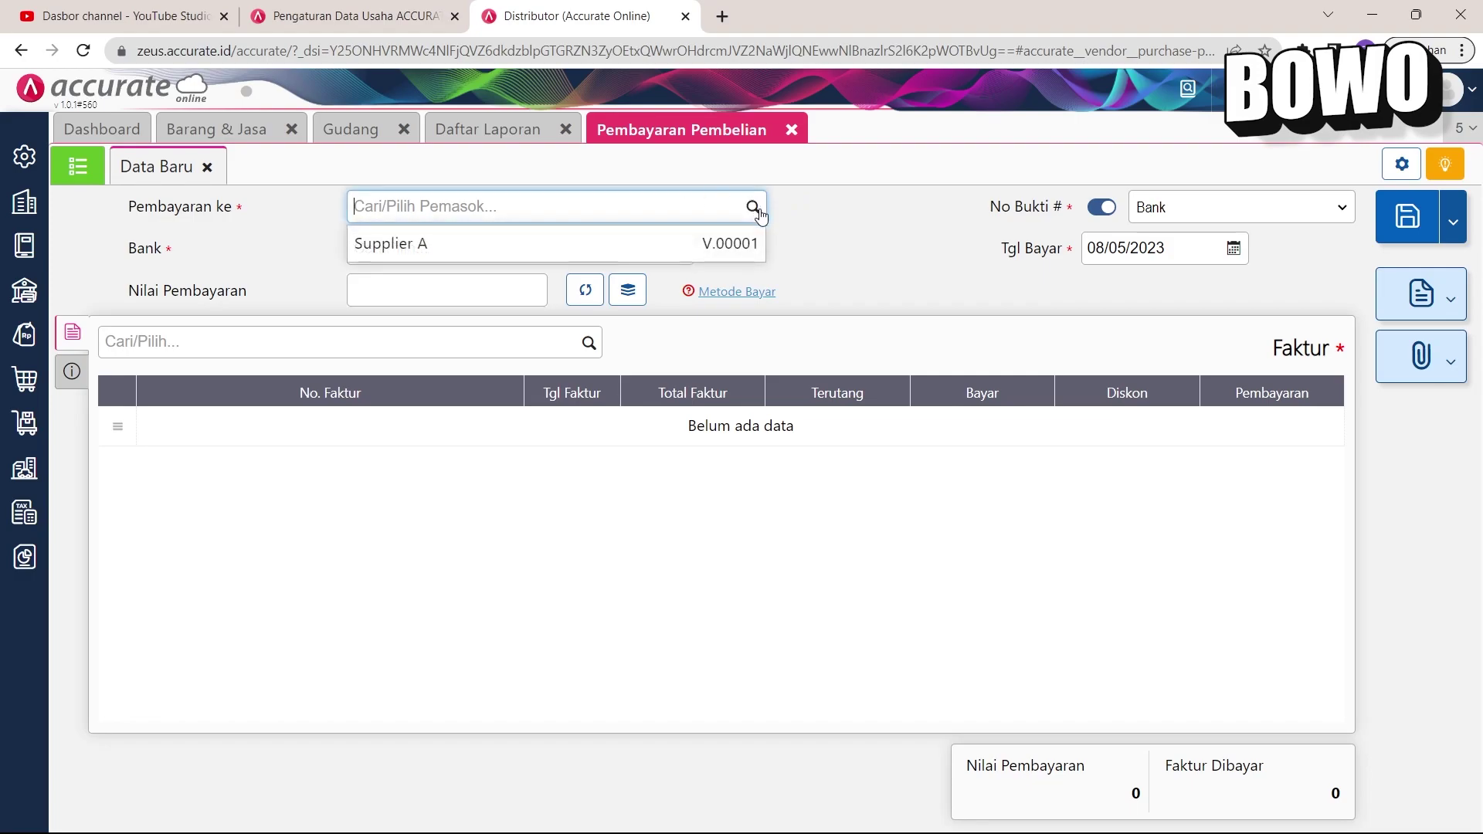
pyautogui.click(482, 241)
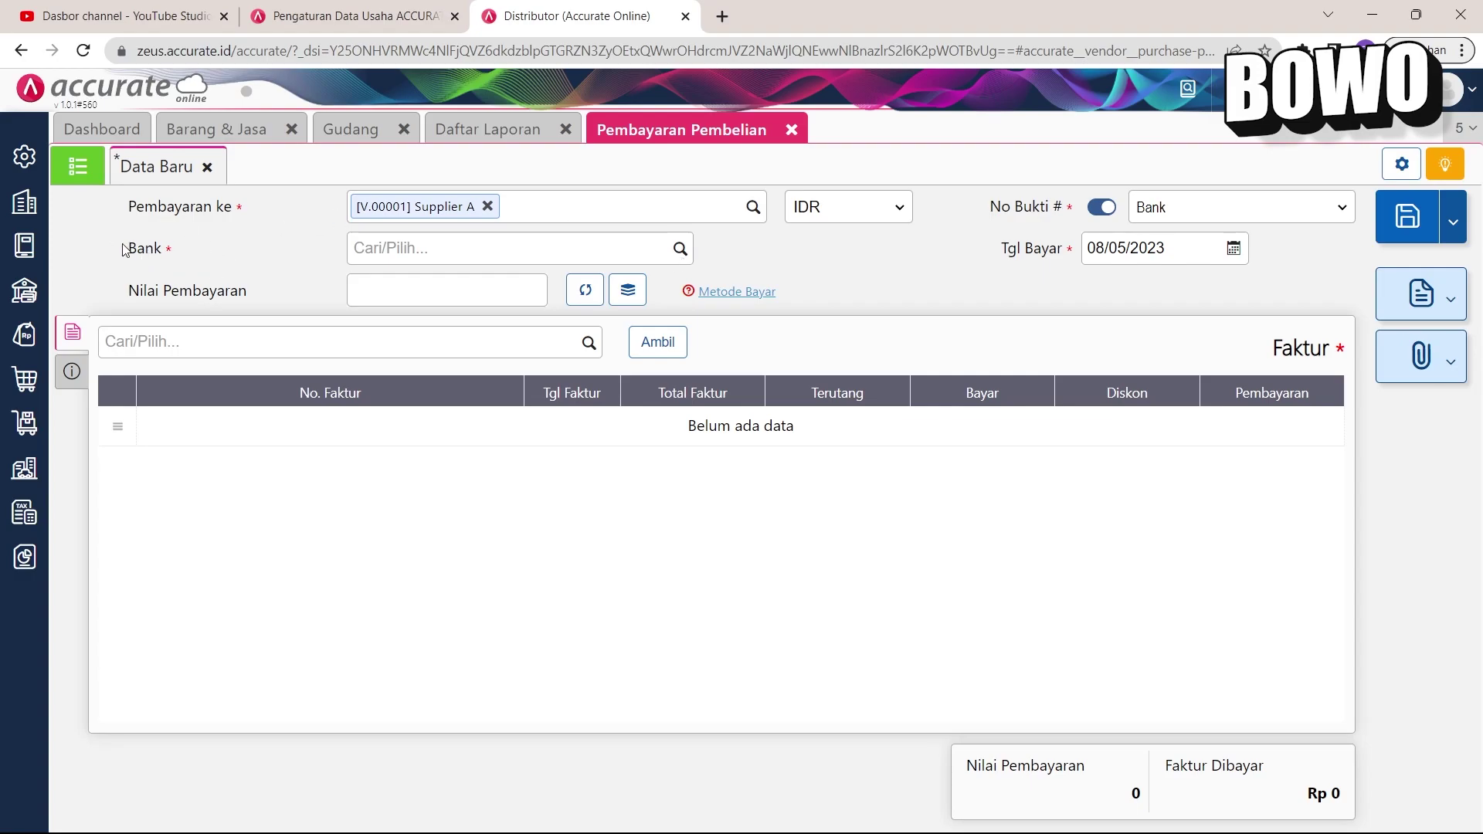
pyautogui.click(680, 248)
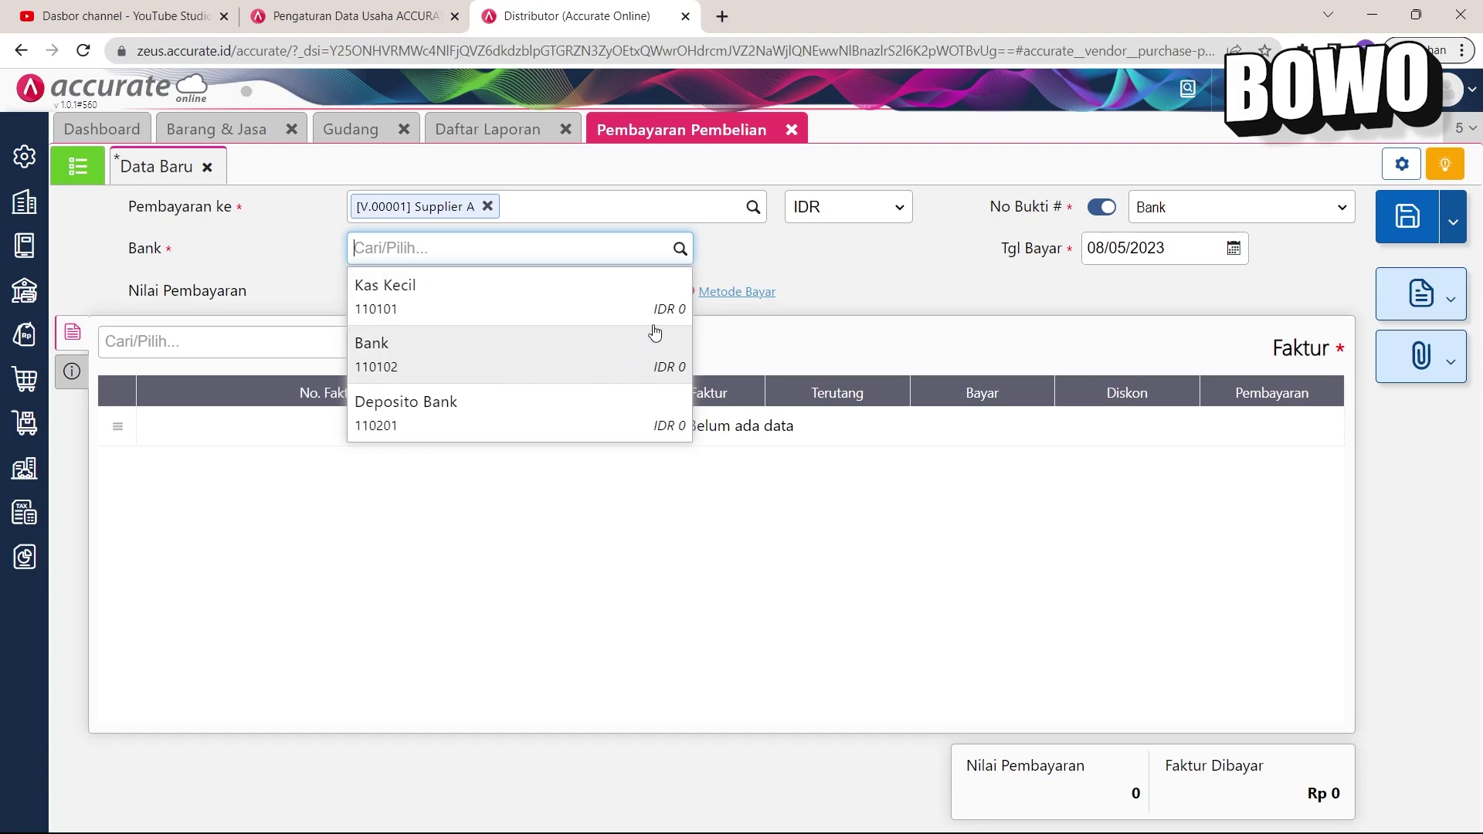
pyautogui.click(594, 366)
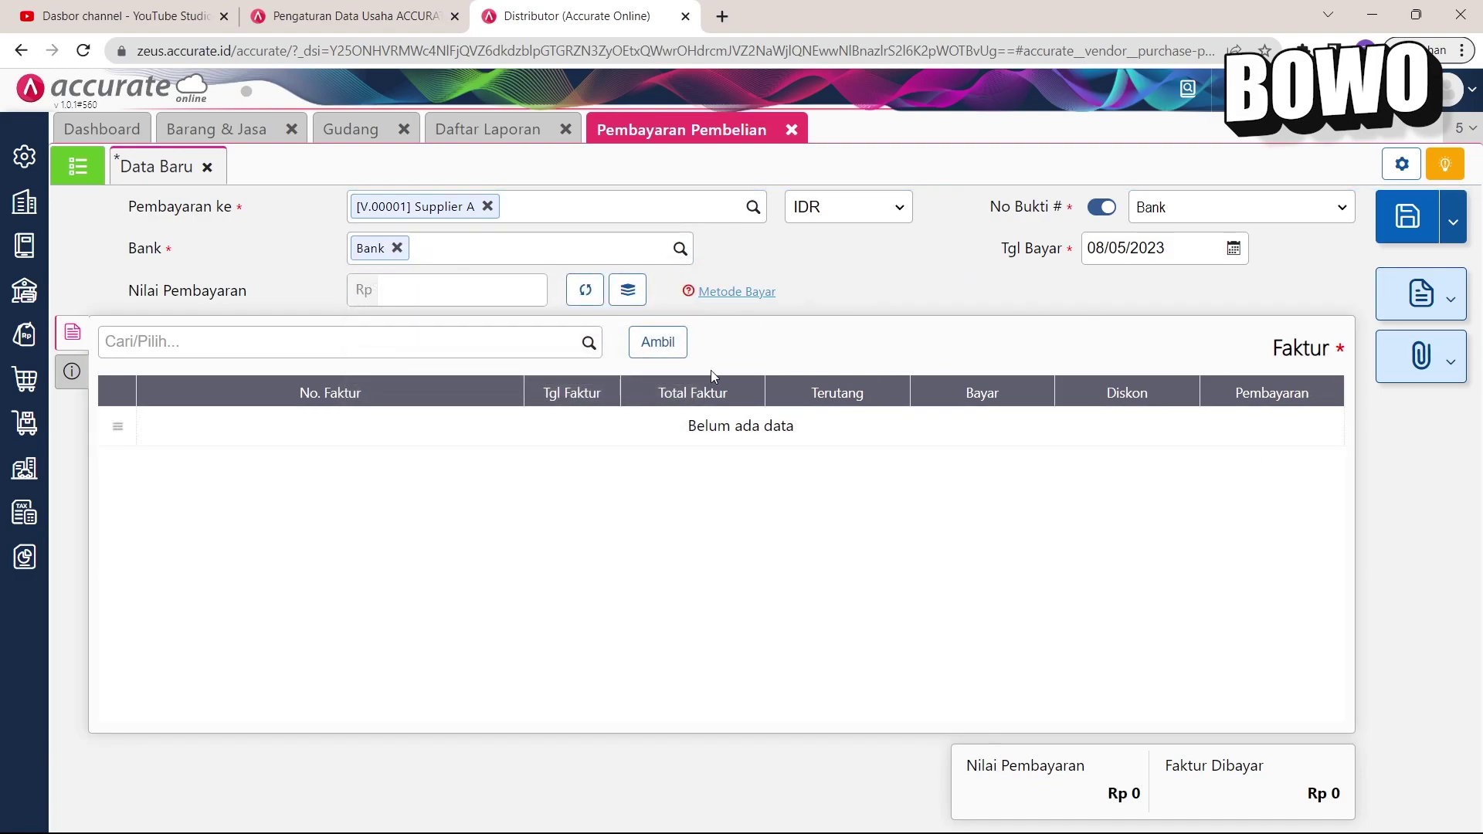
# Step: Add unpaid invoice INV-001 to the payment and accept Rp 25.000.000 as its amount to pay (Bayar)
pyautogui.click(679, 340)
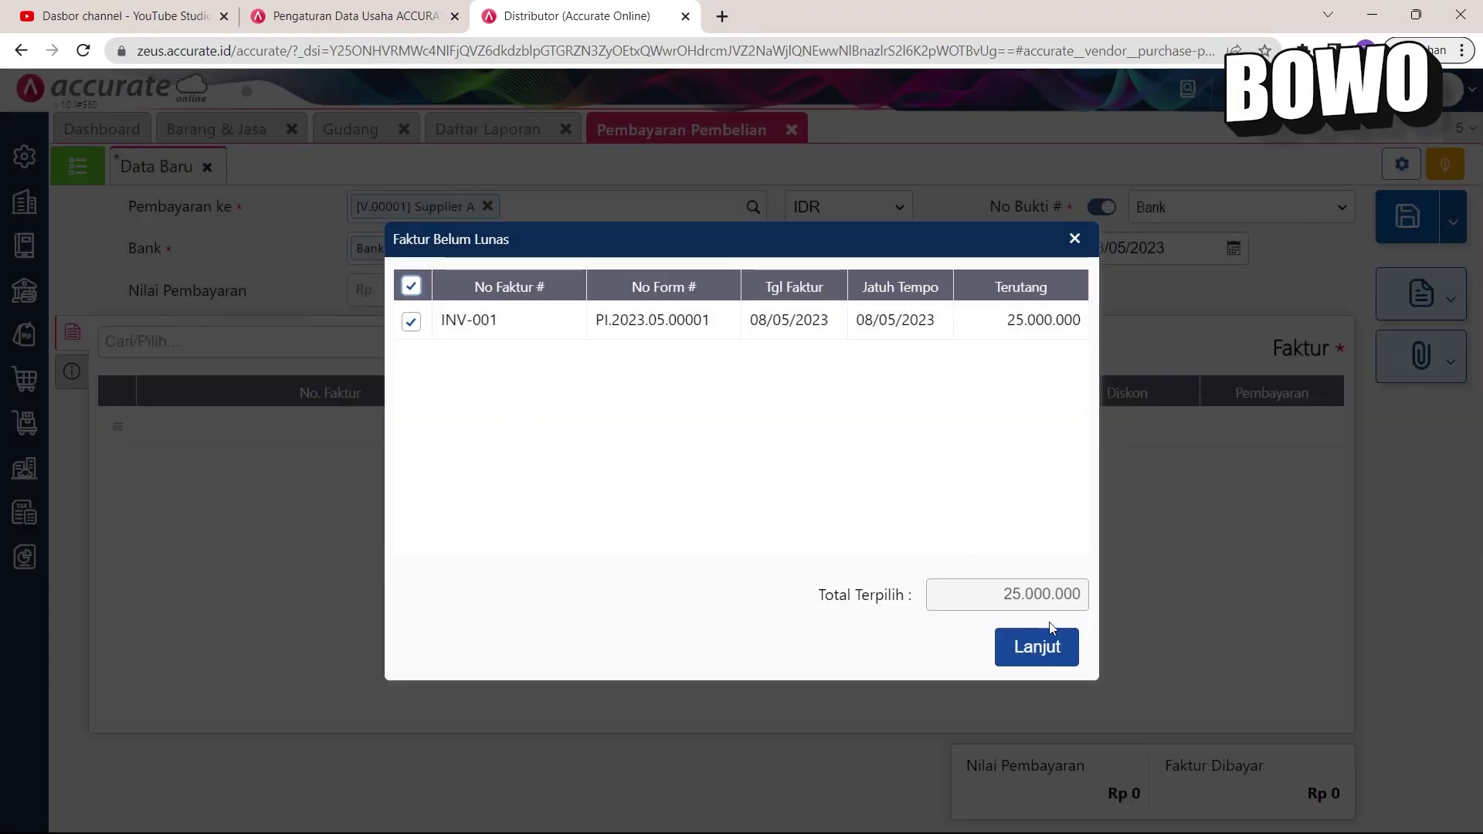
pyautogui.click(1044, 649)
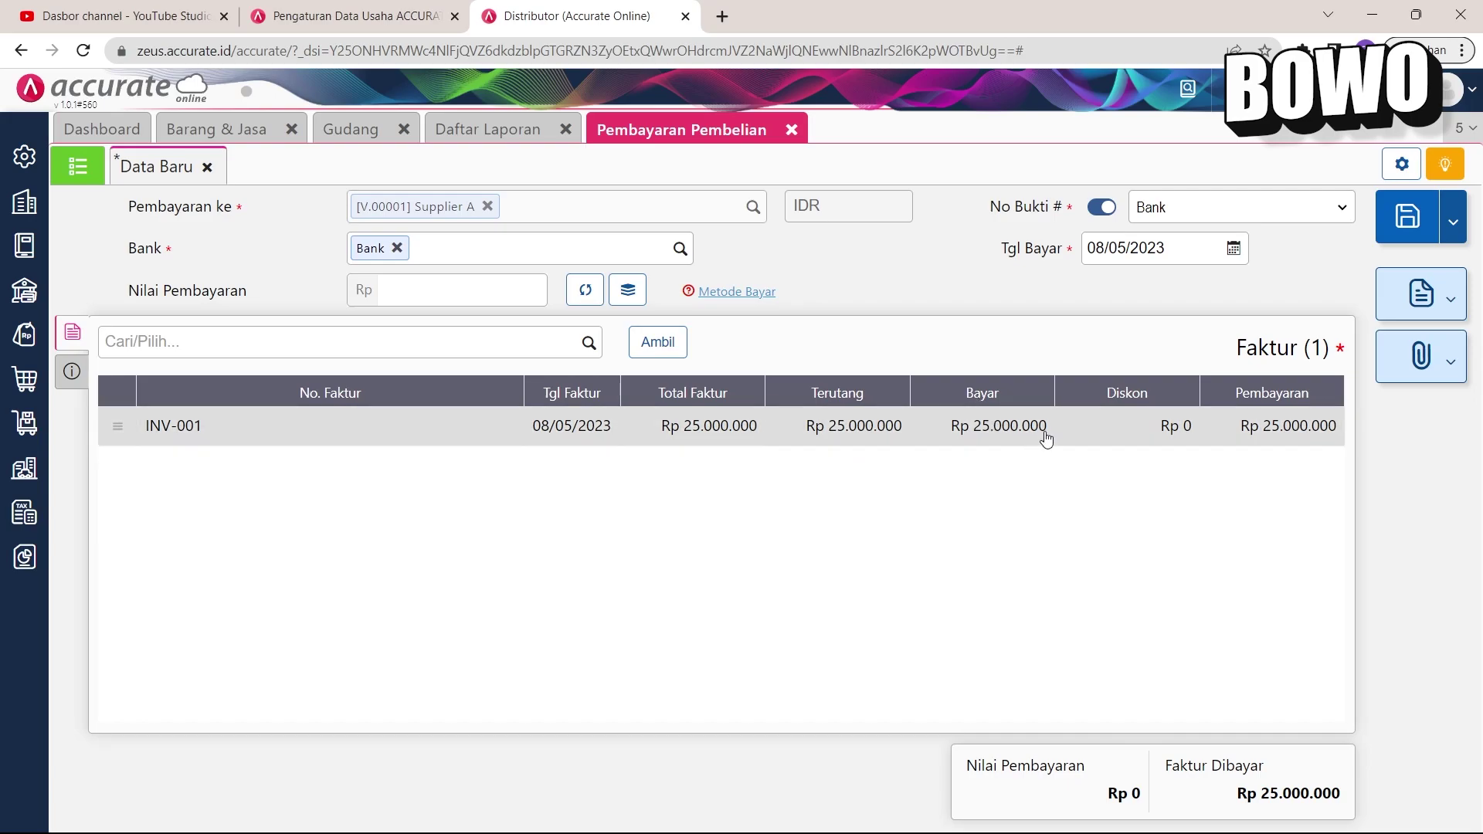
pyautogui.click(1002, 433)
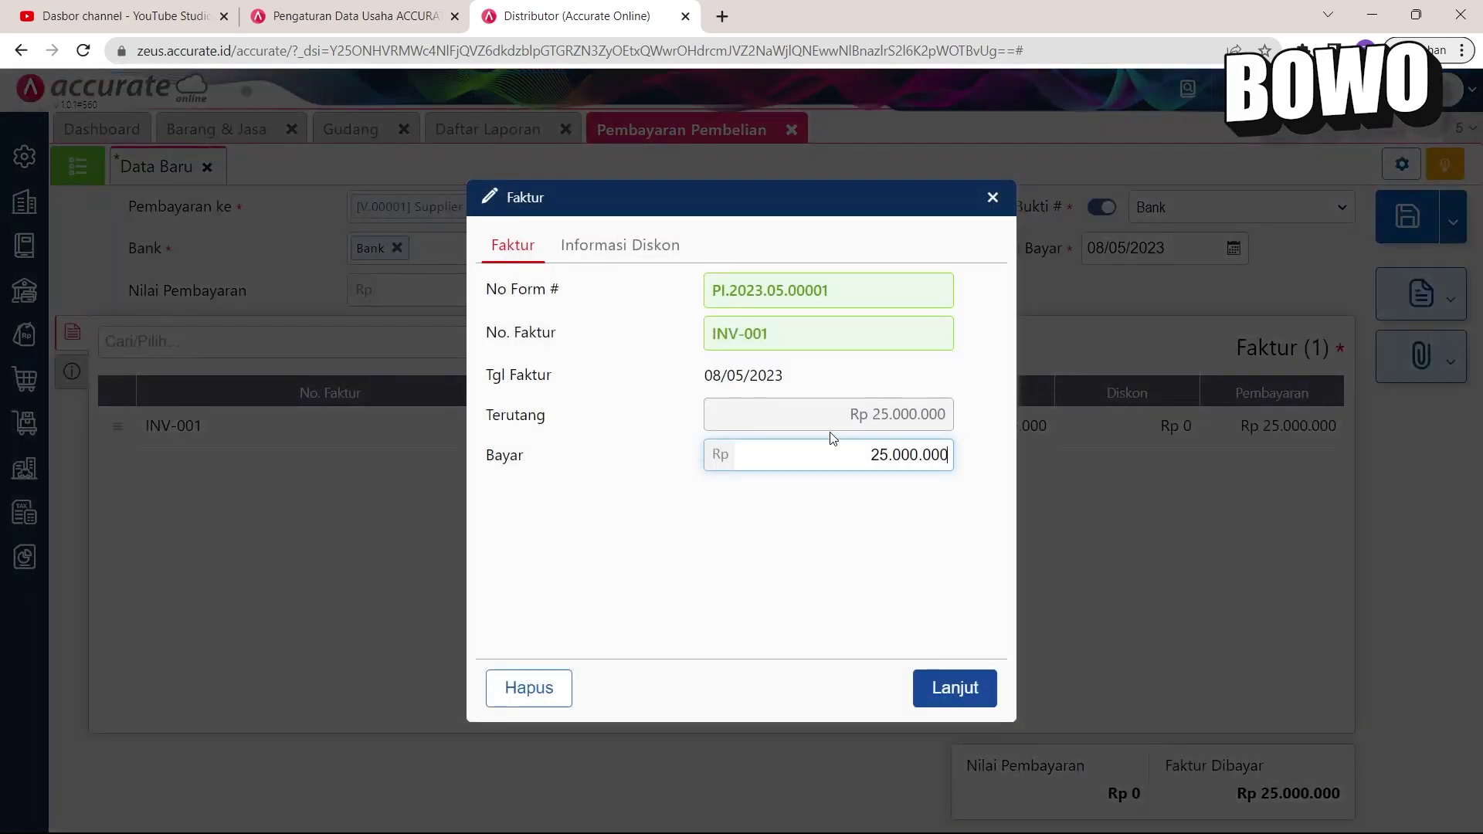
pyautogui.moveTo(854, 464); pyautogui.dragTo(950, 479)
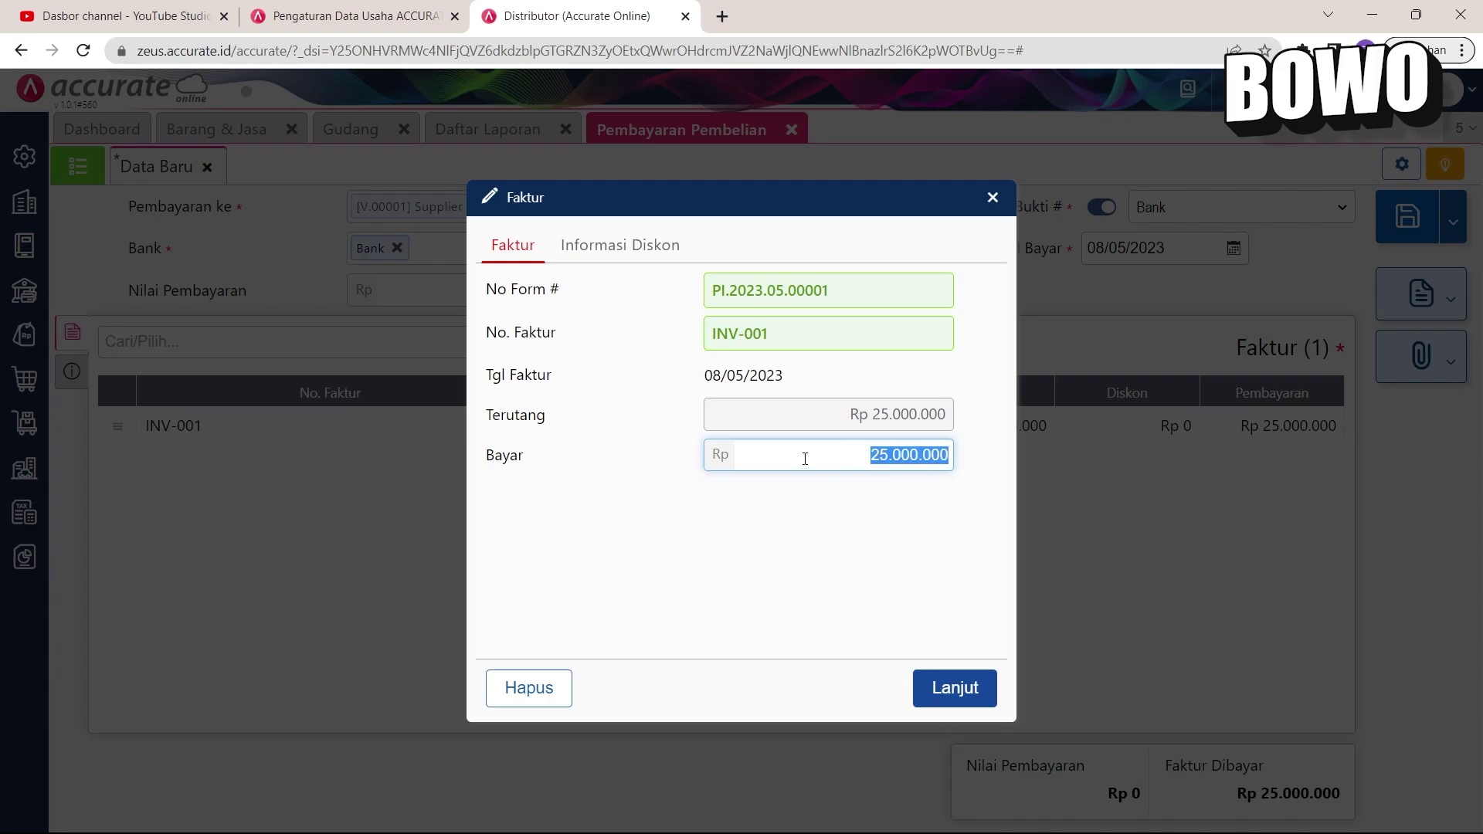
pyautogui.click(936, 696)
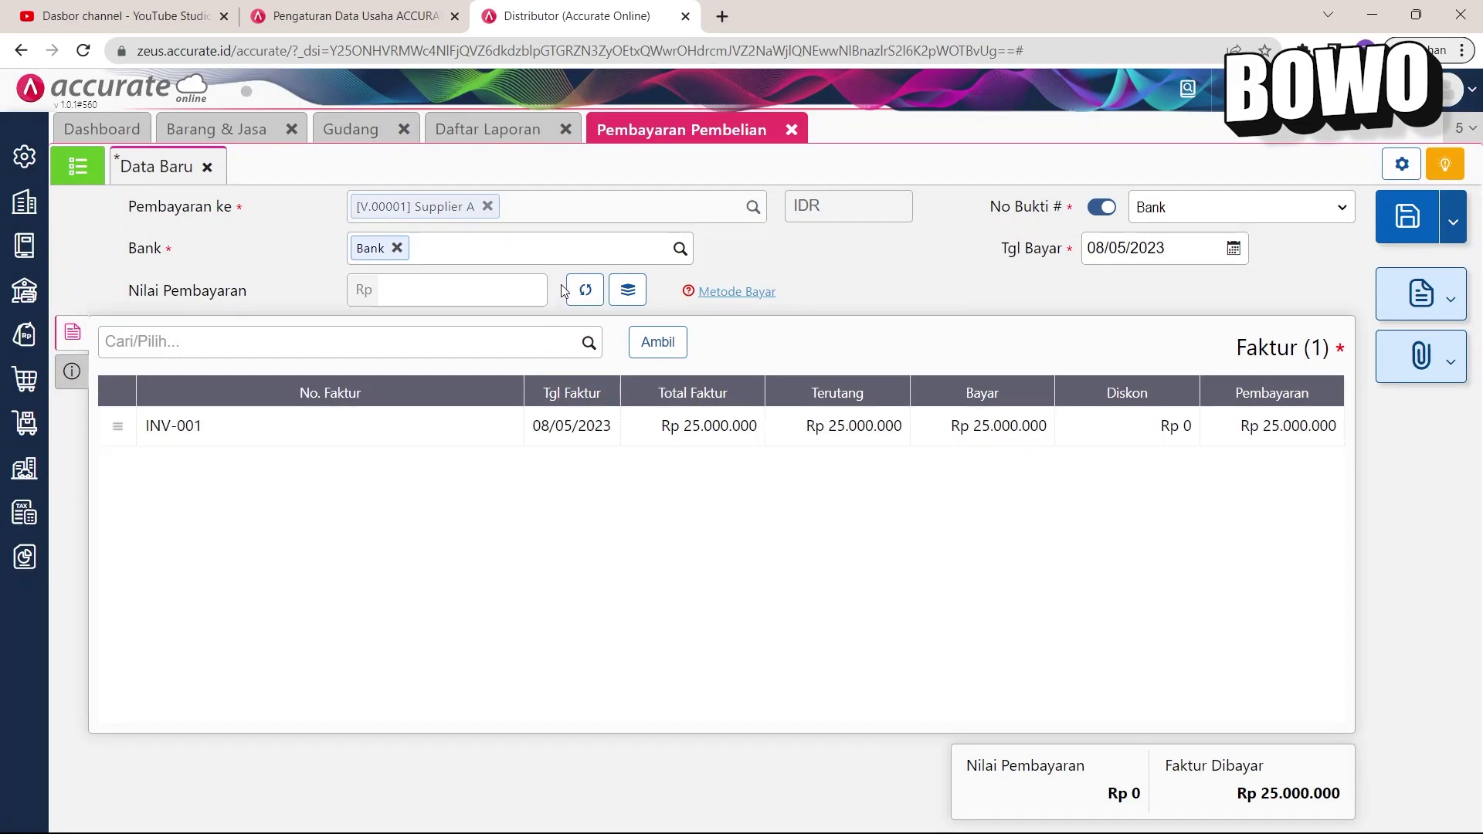
# Step: Fill the Nilai Pembayaran with the invoice's Rp 25.000.000 and save the purchase payment
pyautogui.click(585, 294)
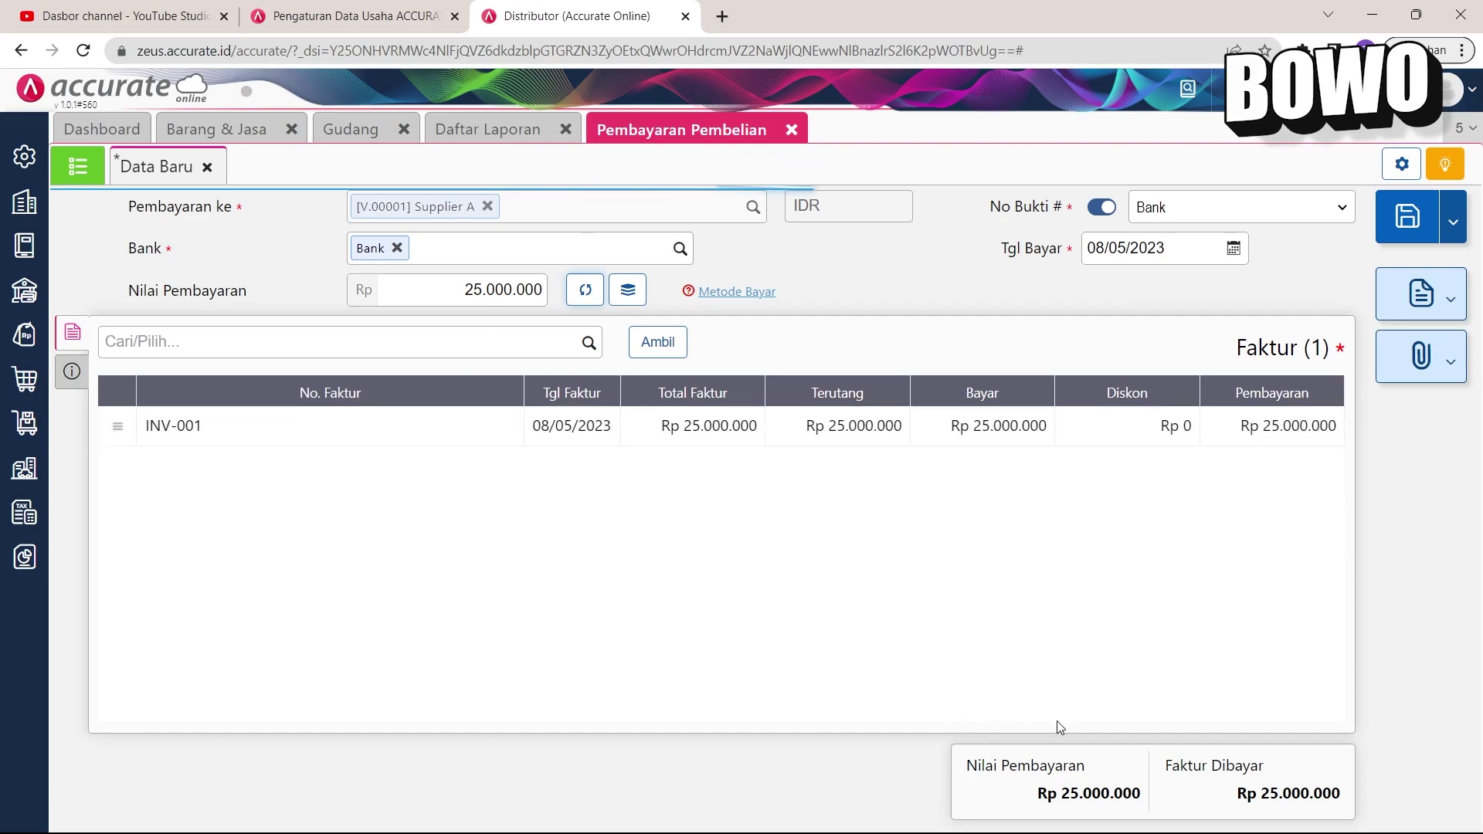
pyautogui.click(1395, 234)
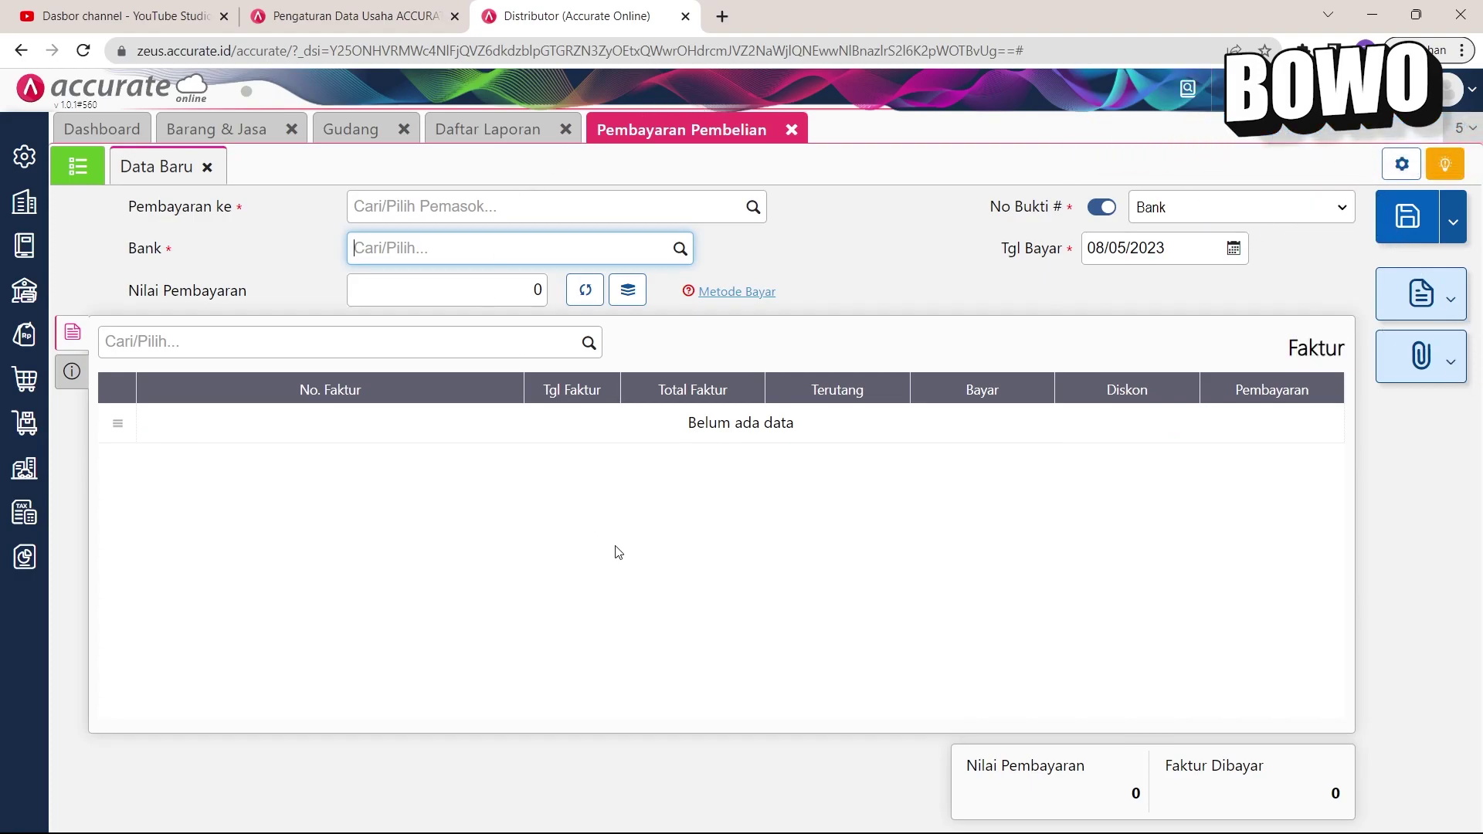
# Step: Refresh the Neraca (Induk Skontro) report to check how the payment affects the bank and debt balances
pyautogui.click(463, 131)
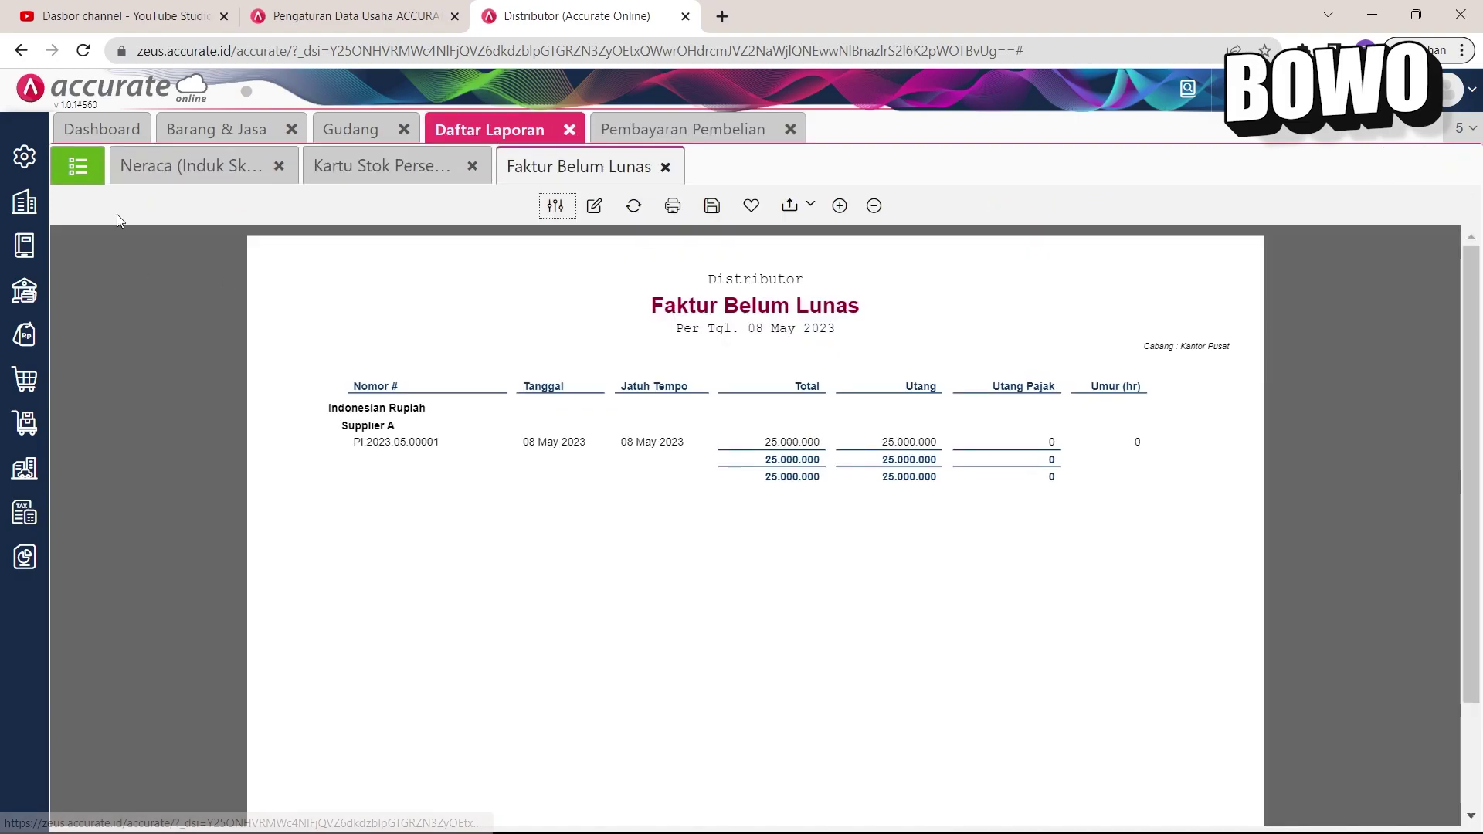
pyautogui.click(144, 169)
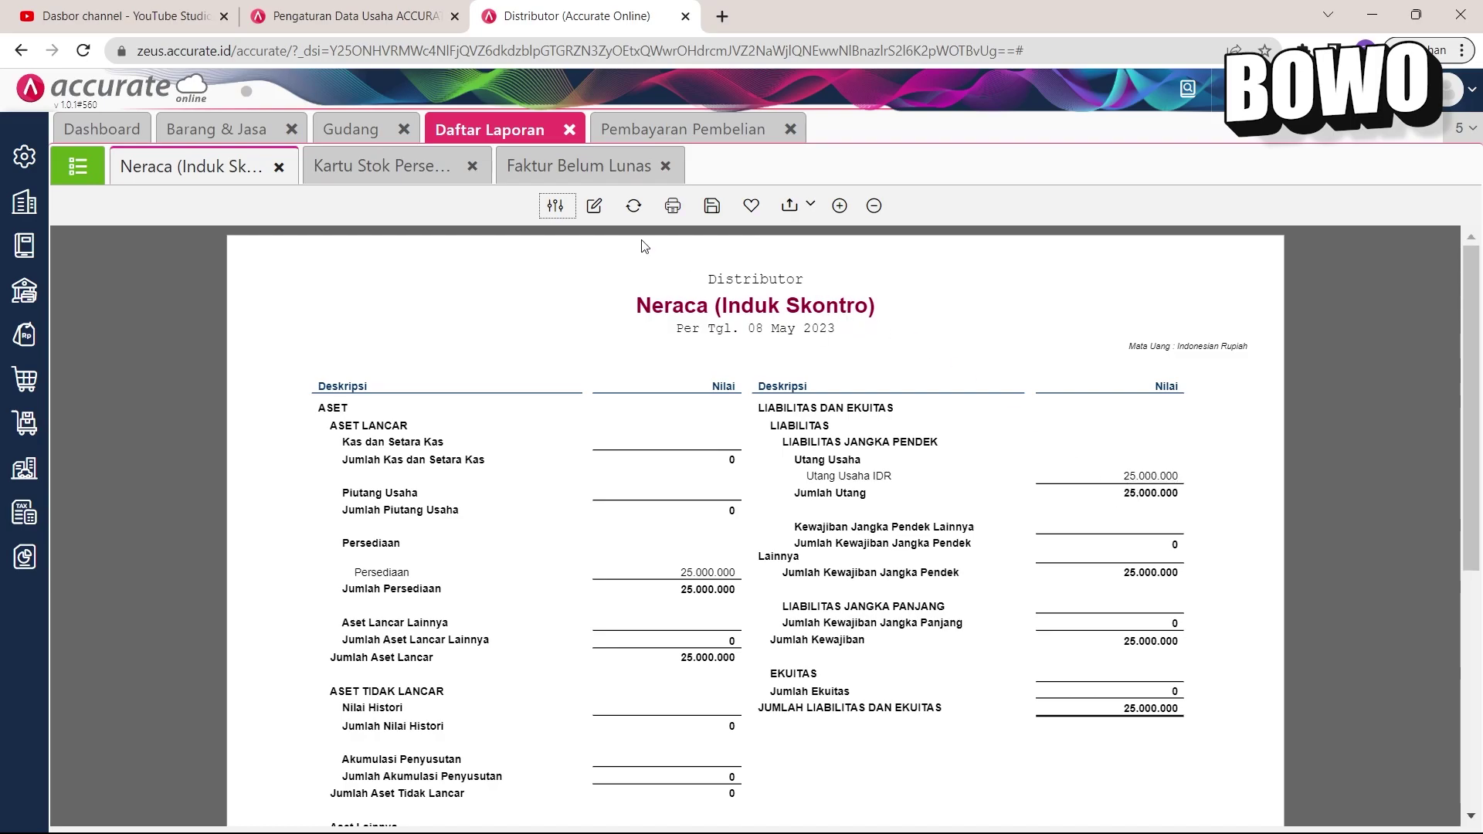
pyautogui.click(638, 211)
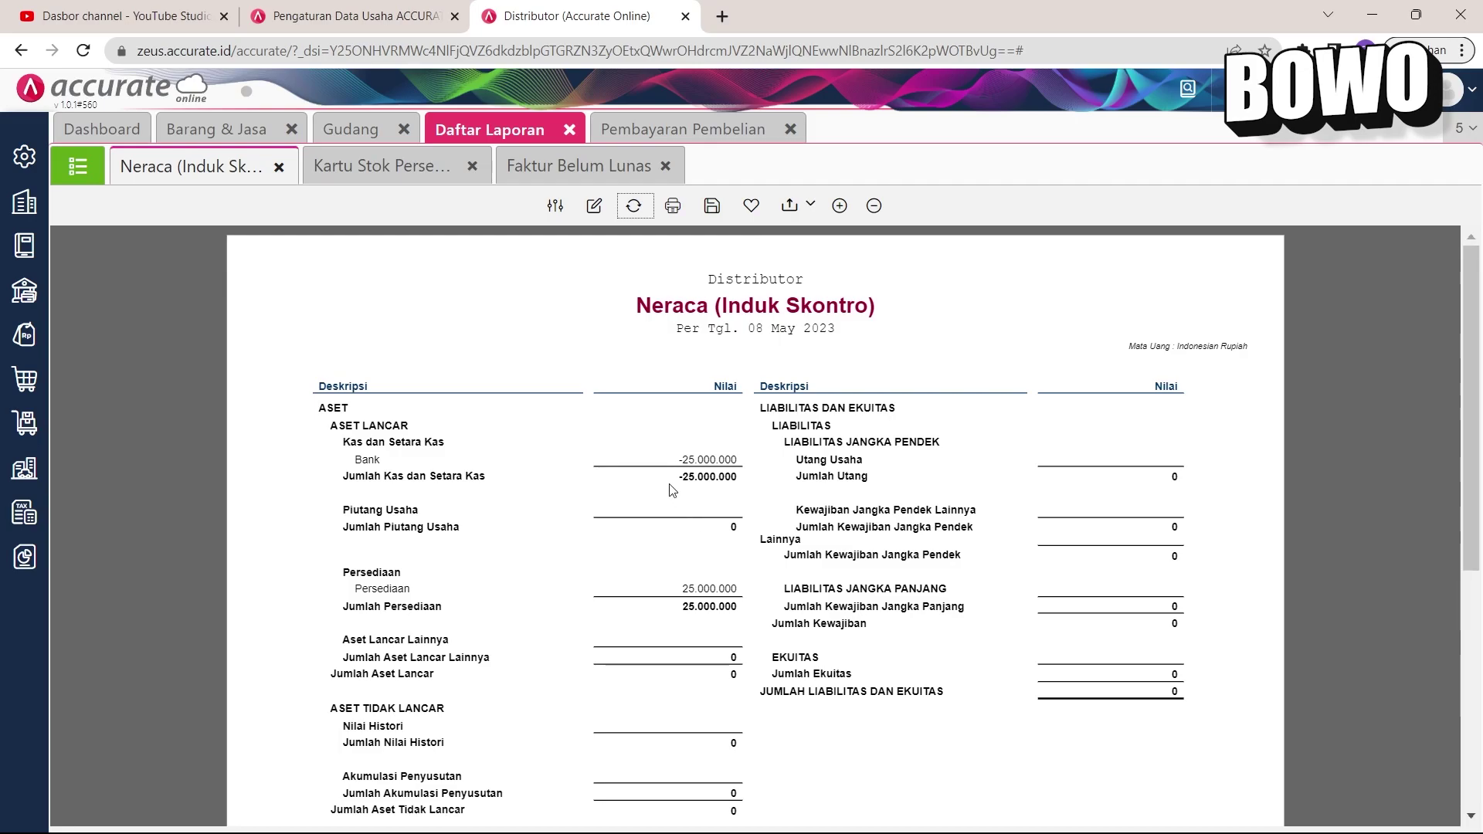
# Step: Refresh the Faktur Belum Lunas report and the Barang & Jasa list to check the supplier debt and item stock
pyautogui.click(572, 164)
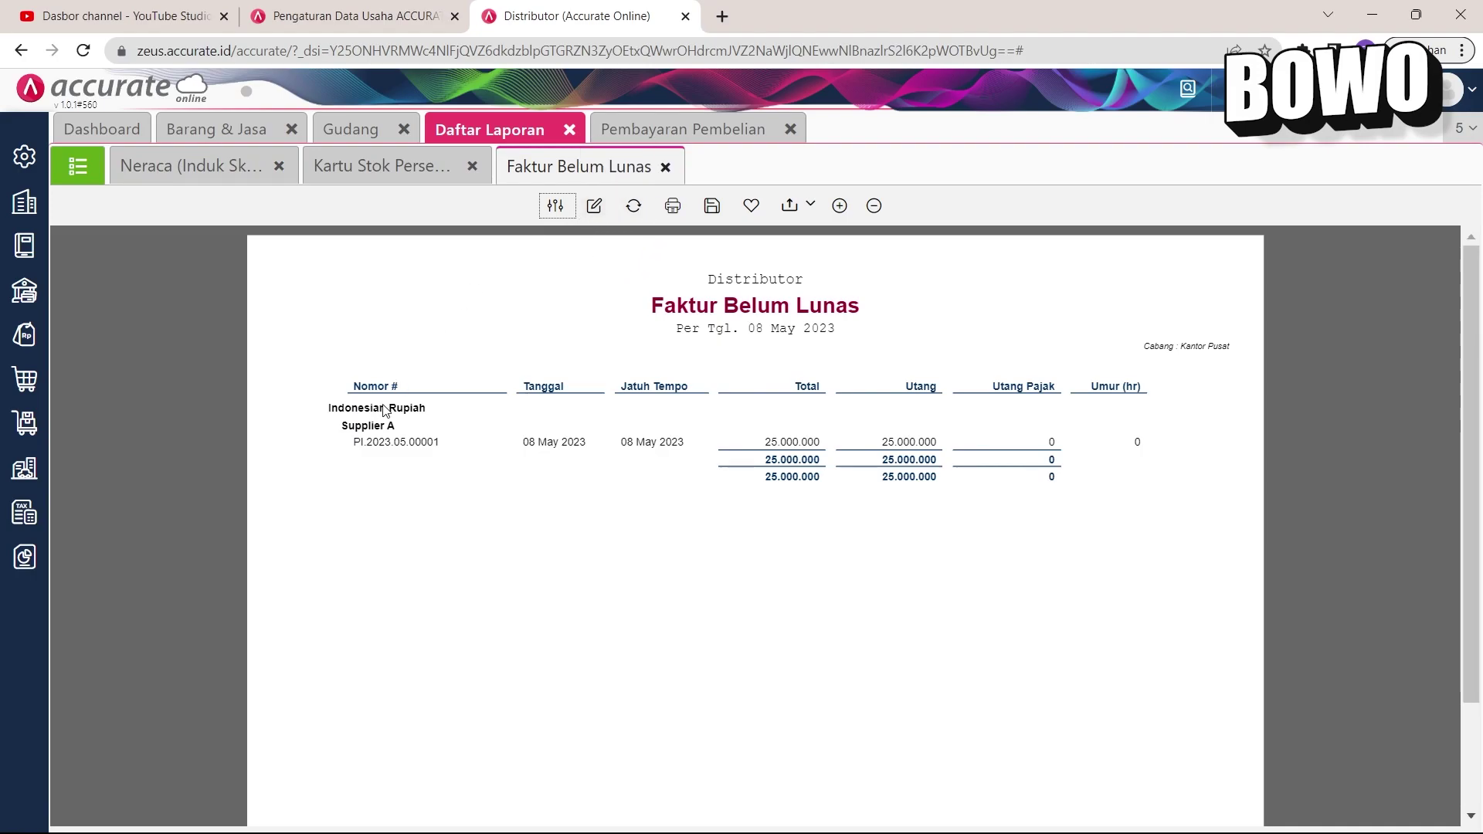
pyautogui.click(635, 206)
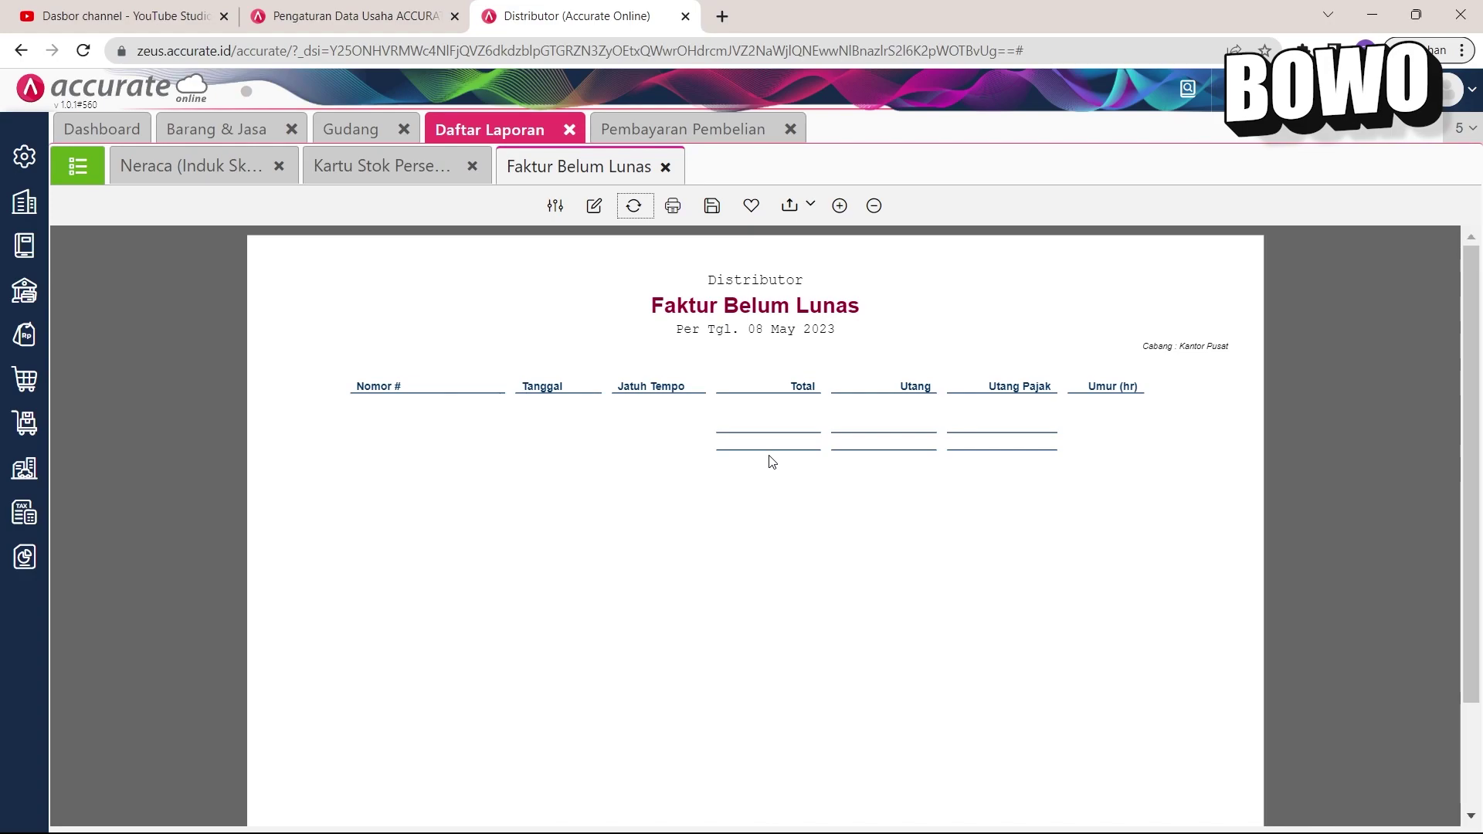
pyautogui.click(238, 136)
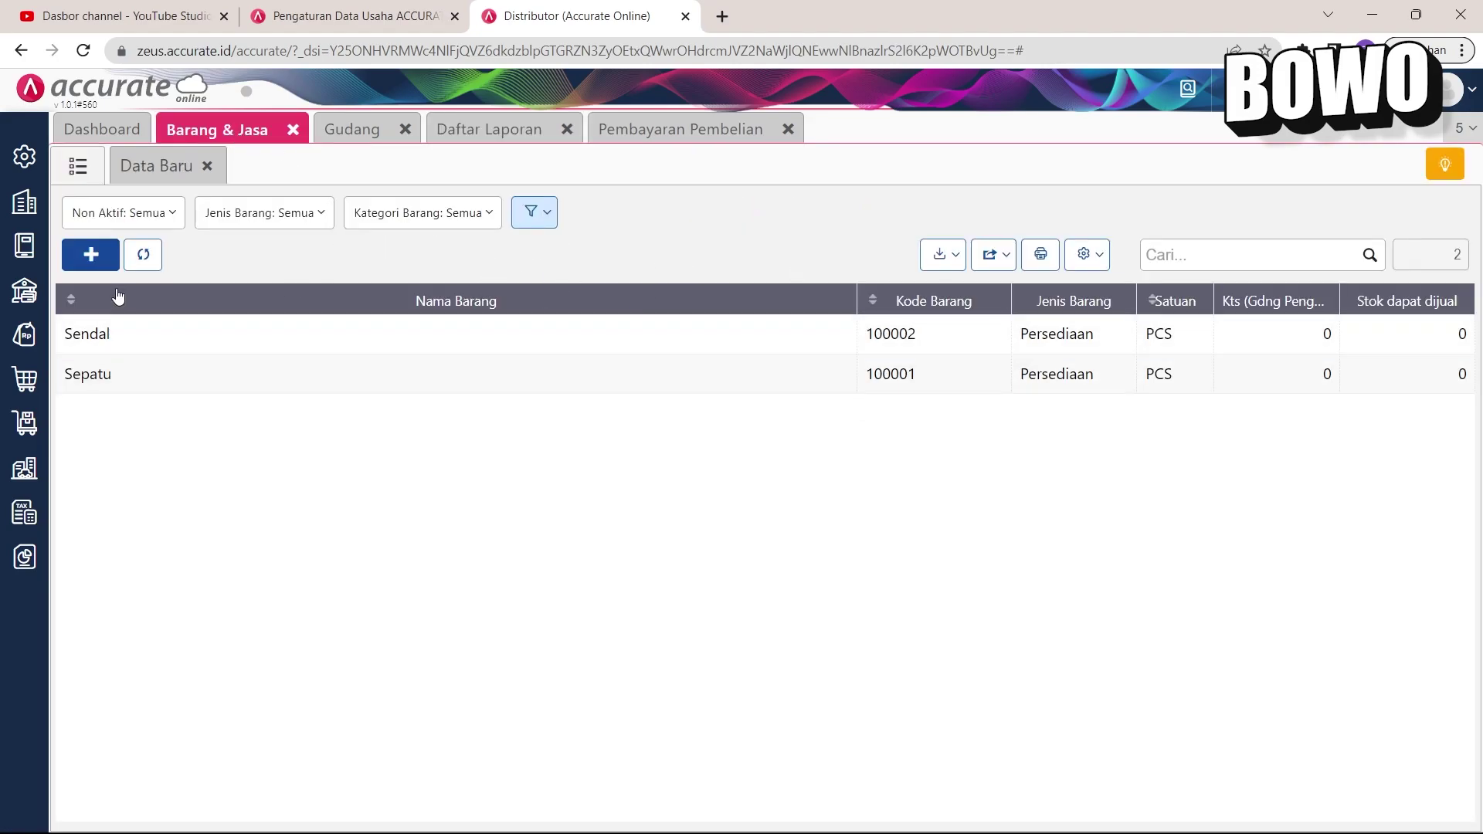
pyautogui.click(143, 254)
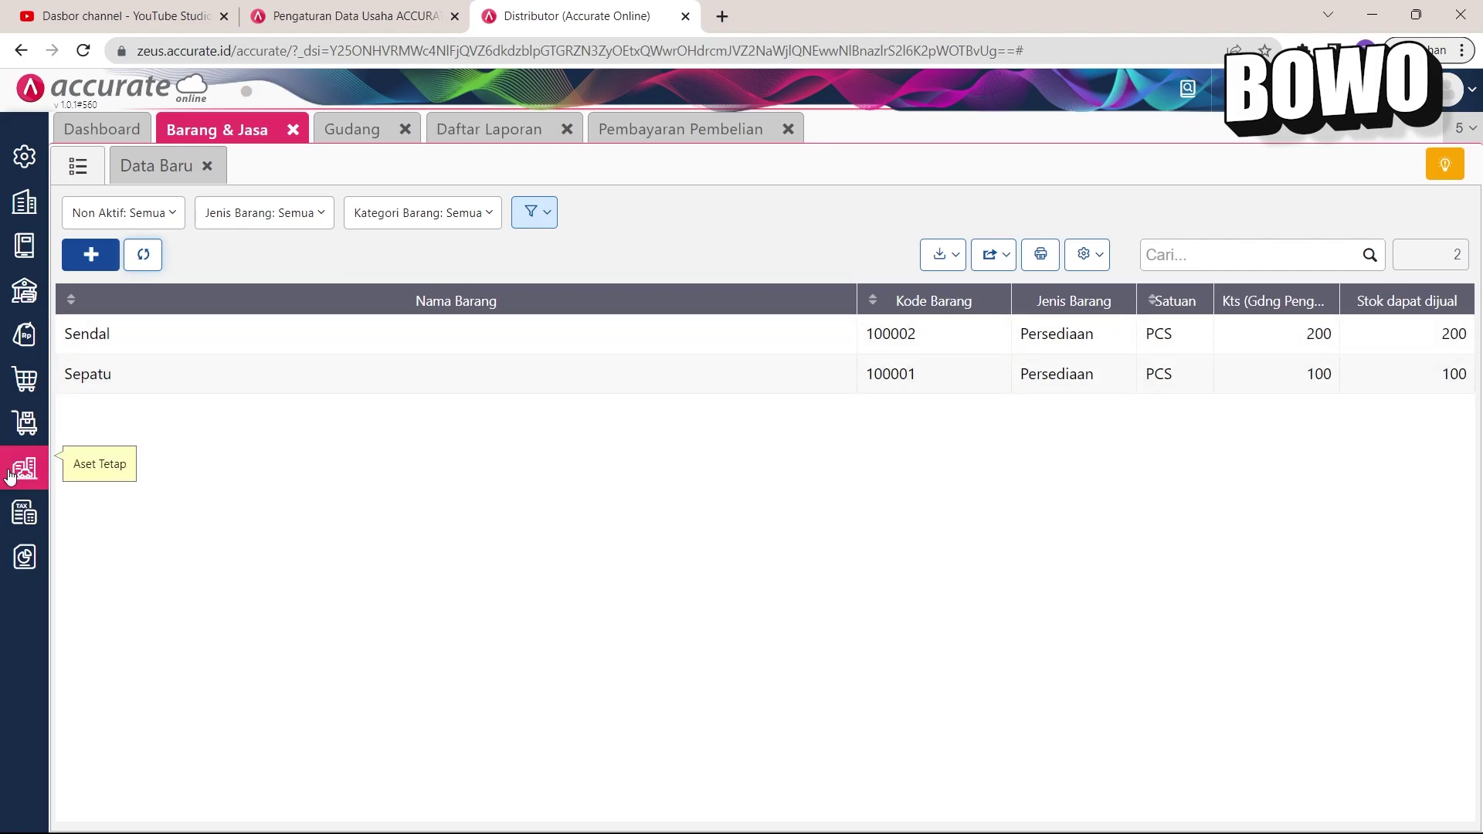
# Step: Display the Barang per Gudang stock by Gudang for Gudang jakarta in Satuan #1 per 08/05/2023
pyautogui.click(12, 441)
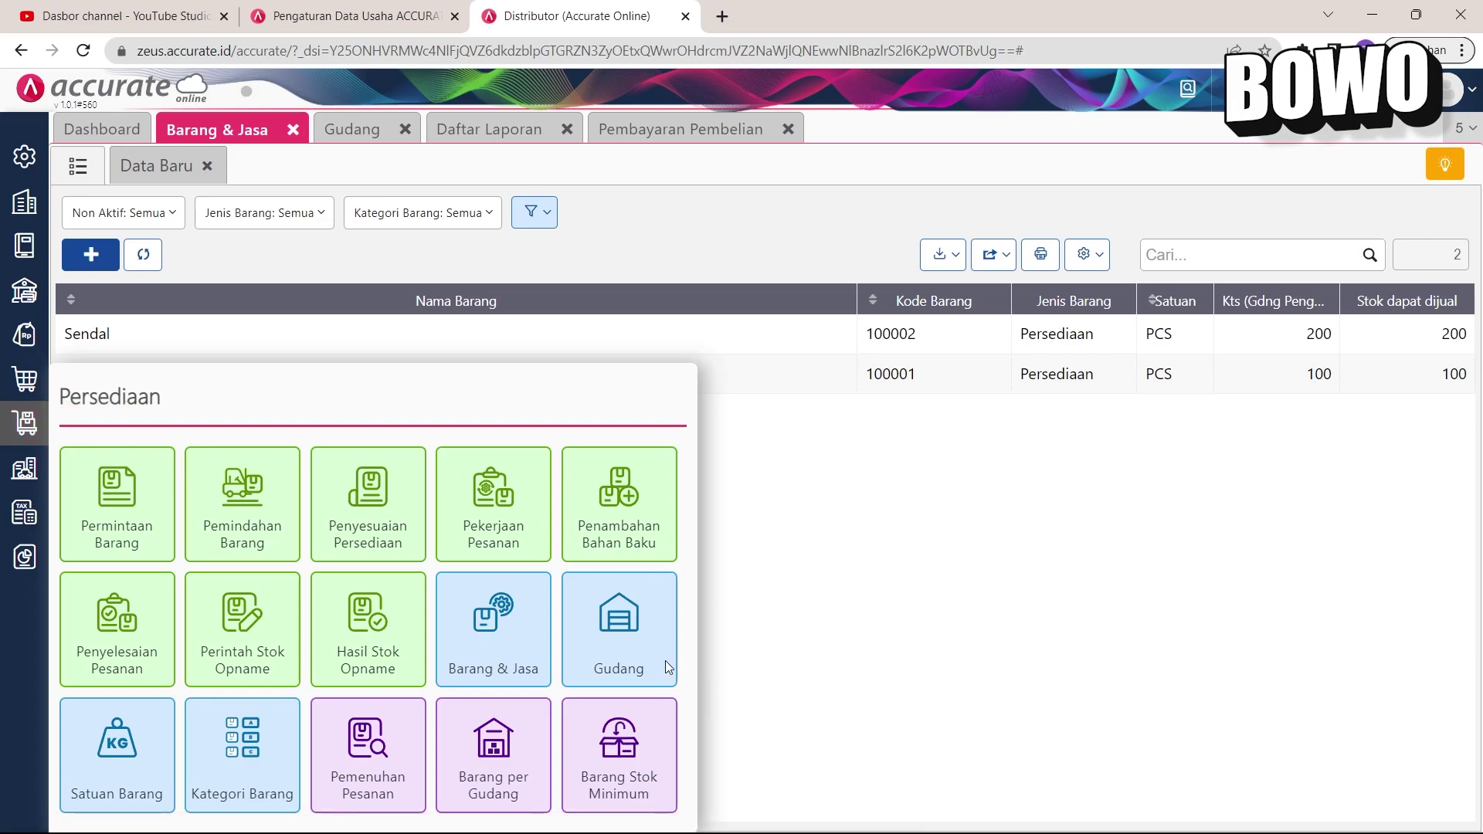
pyautogui.click(480, 753)
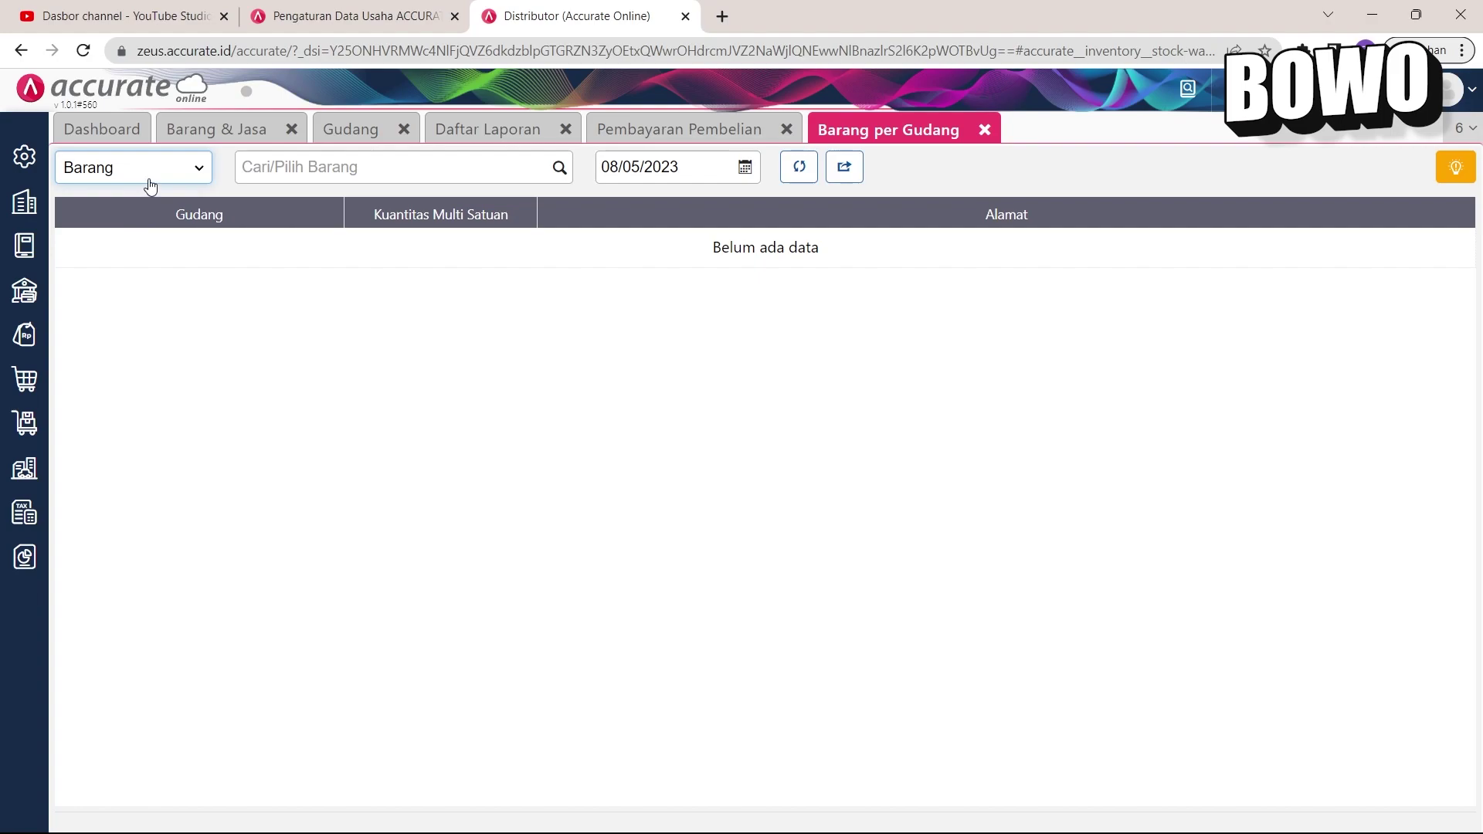
pyautogui.click(152, 167)
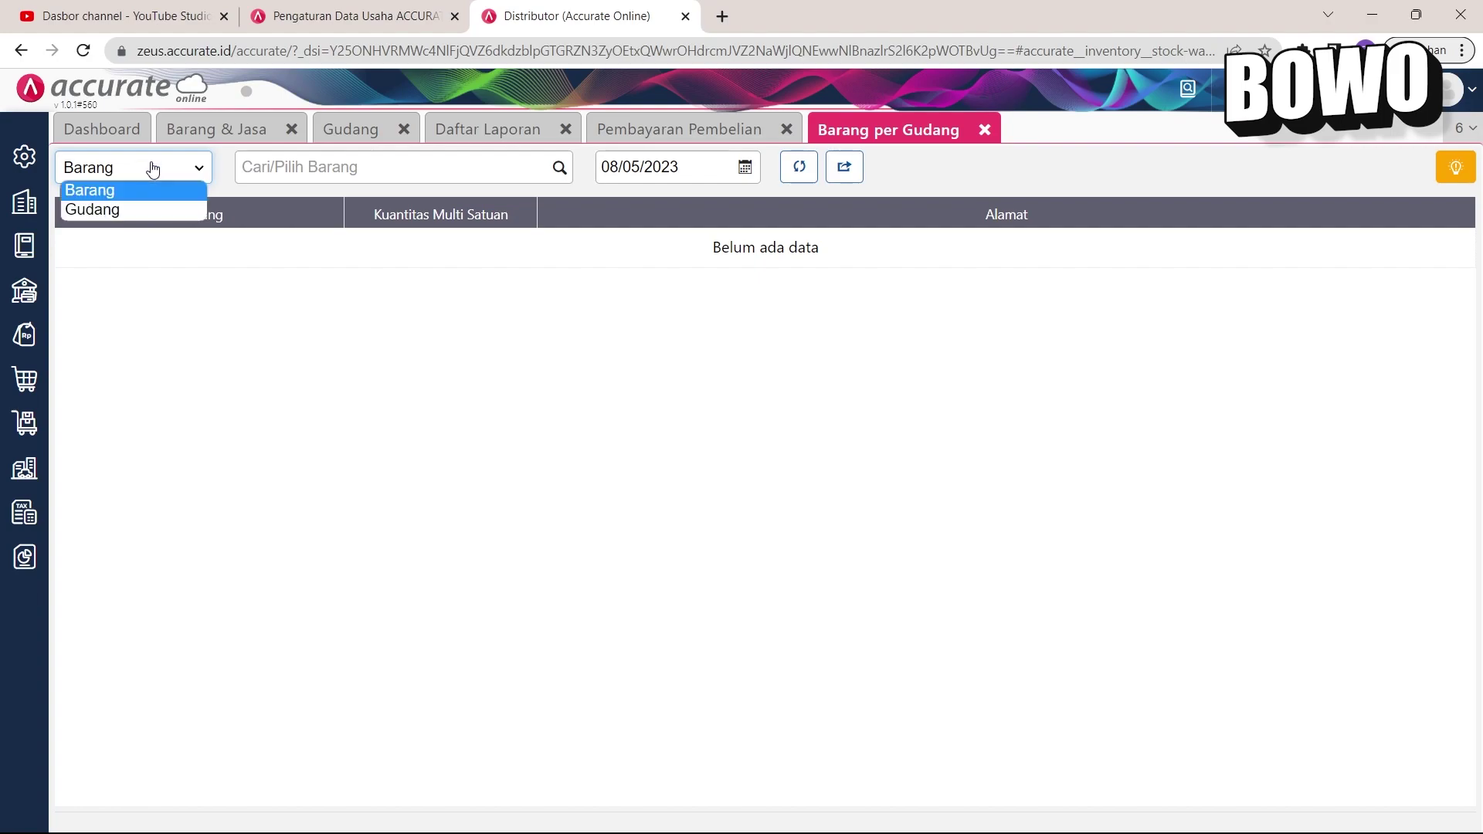
pyautogui.click(115, 213)
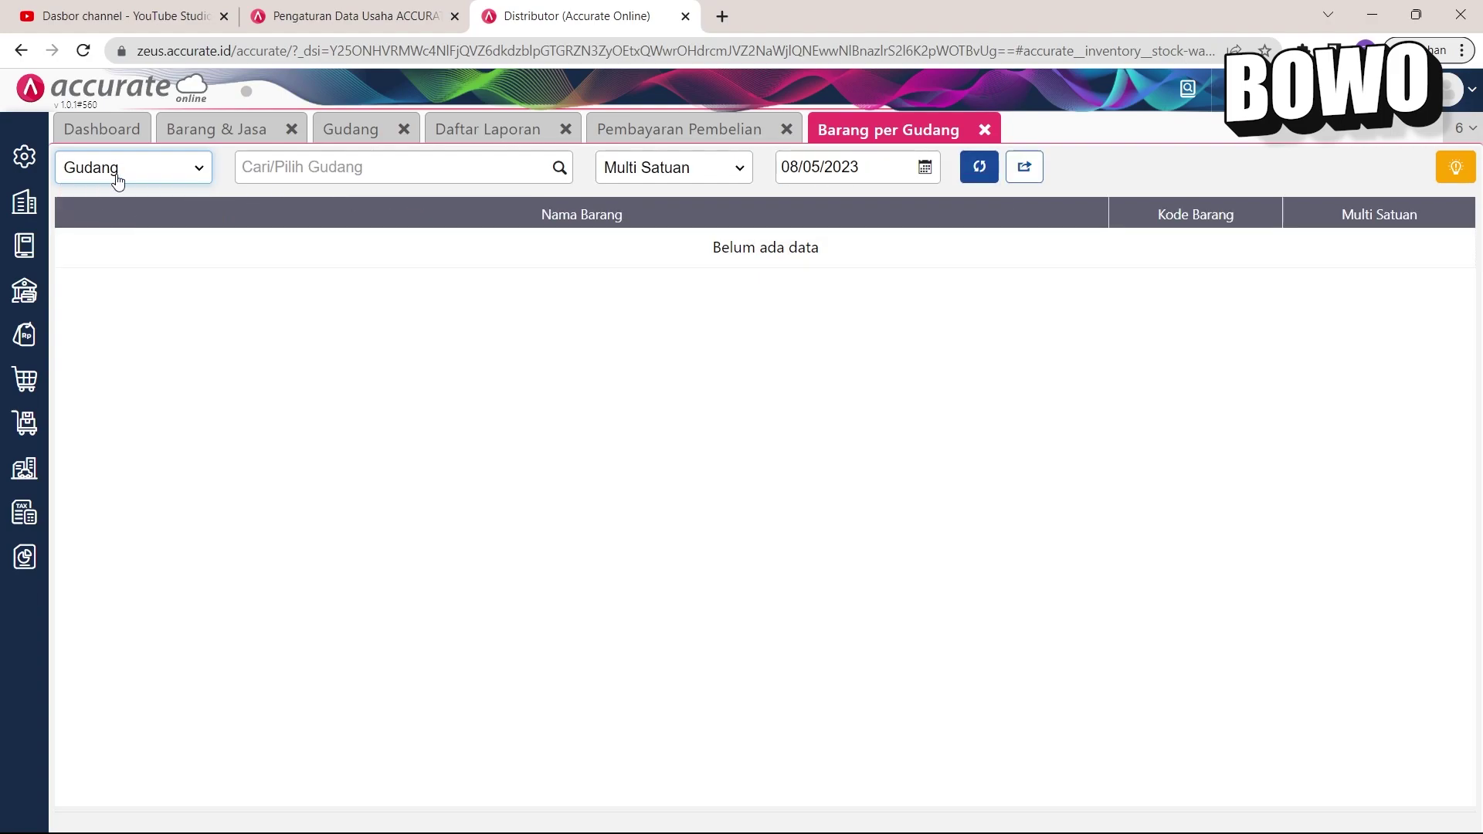
pyautogui.click(556, 166)
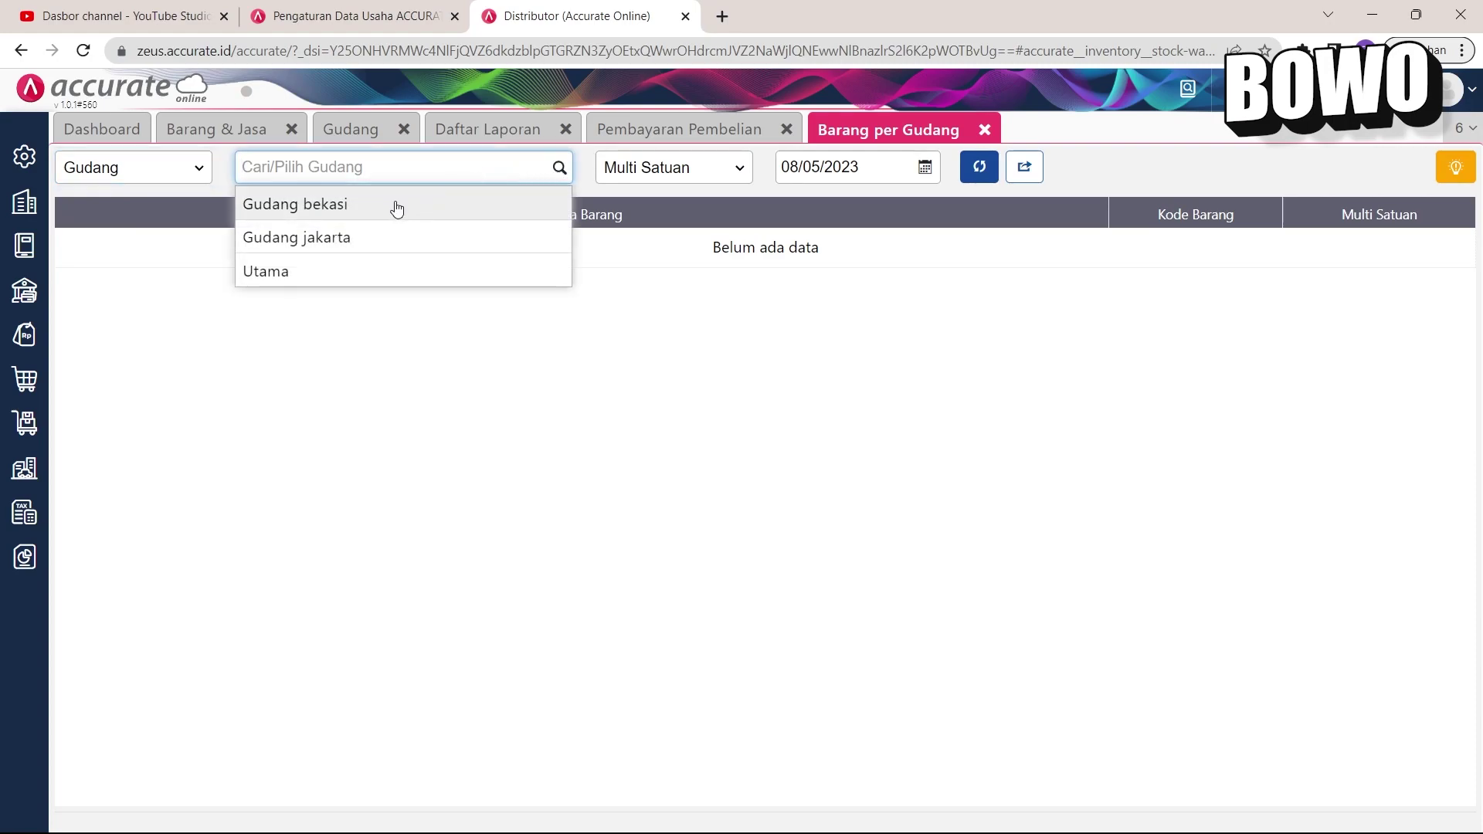
pyautogui.click(380, 238)
pyautogui.click(558, 167)
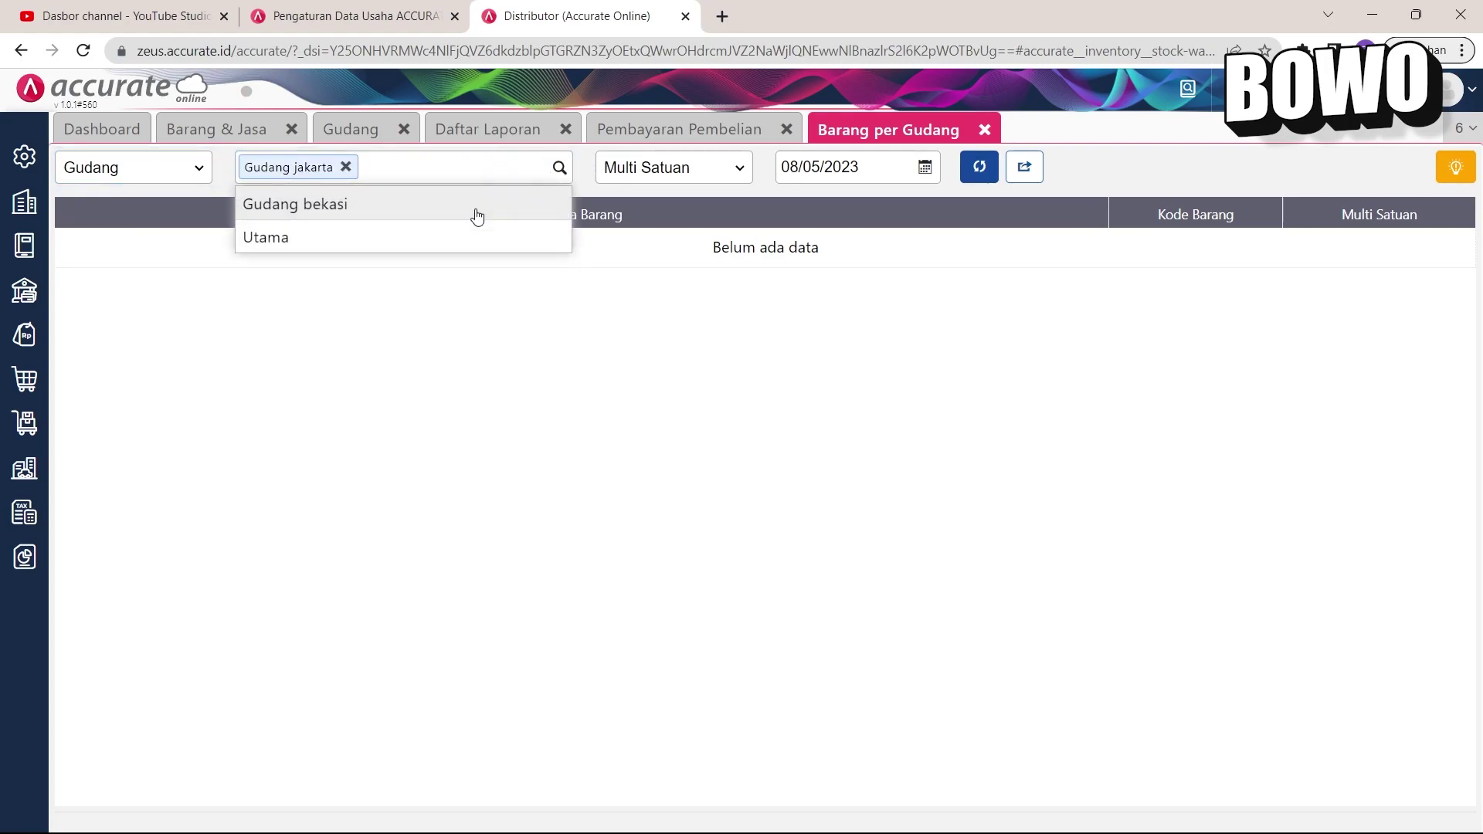
pyautogui.click(497, 202)
pyautogui.click(559, 166)
pyautogui.click(464, 206)
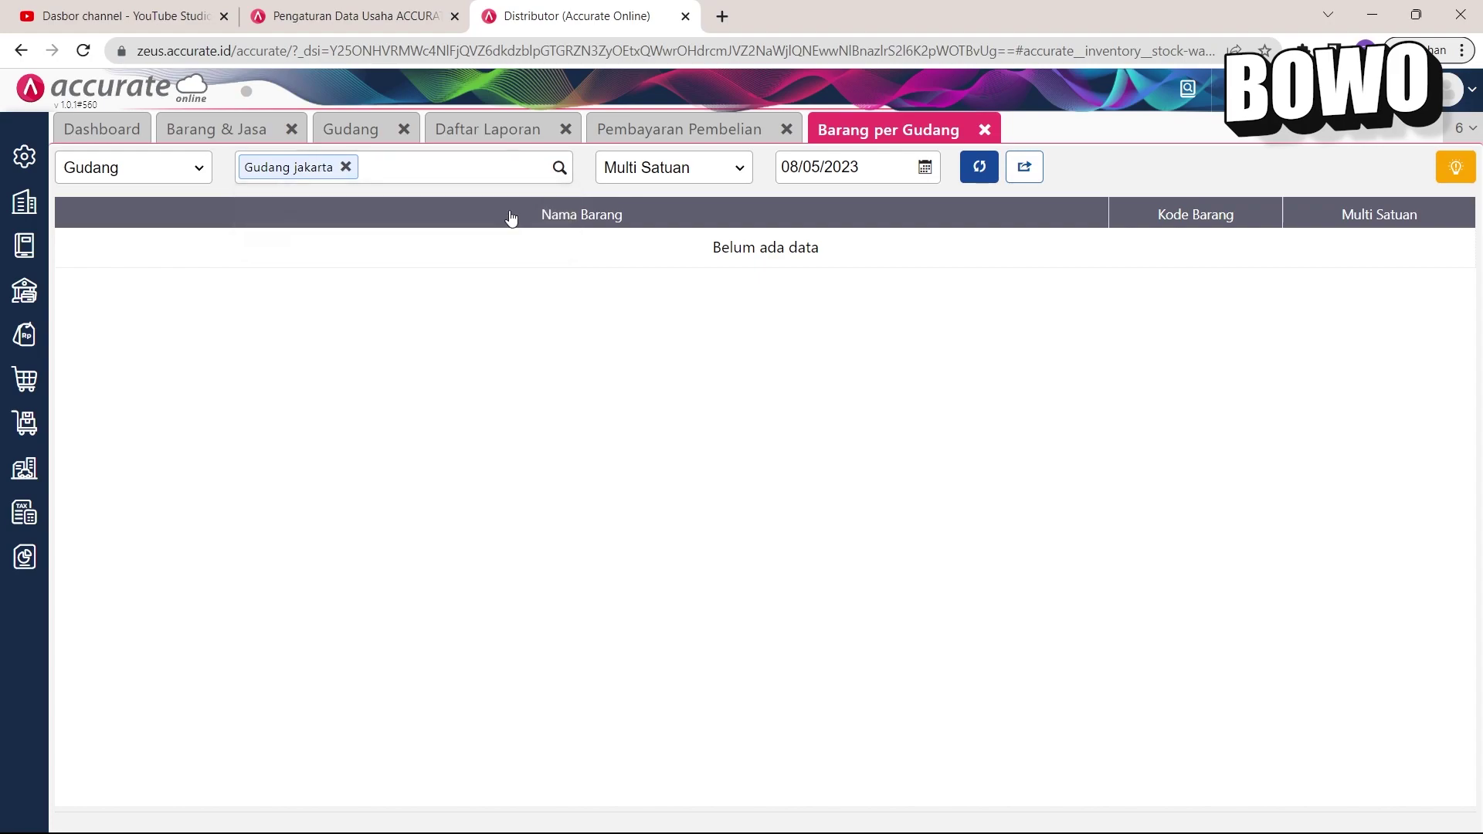
pyautogui.click(710, 175)
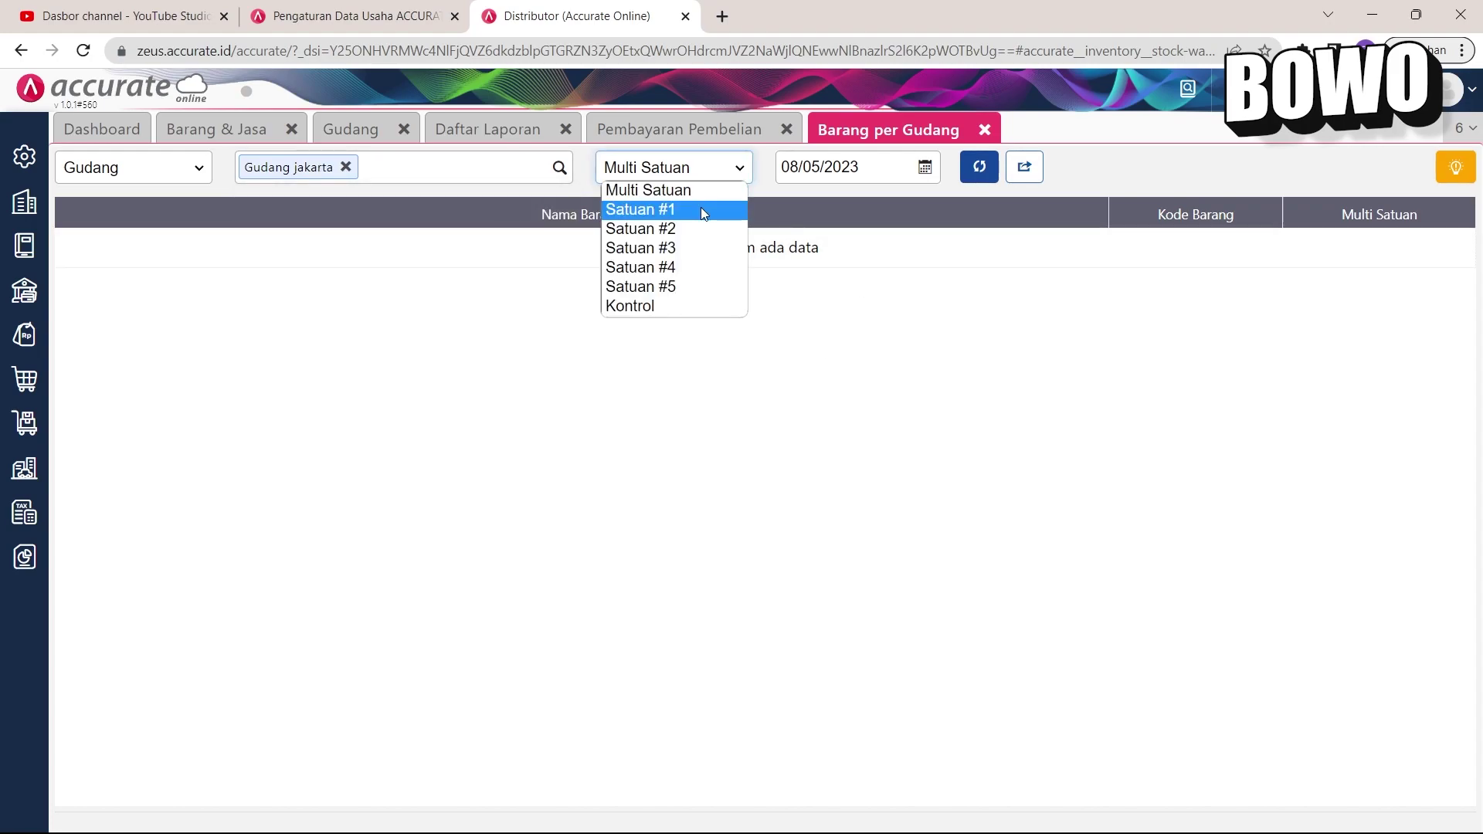
pyautogui.click(703, 210)
pyautogui.click(978, 164)
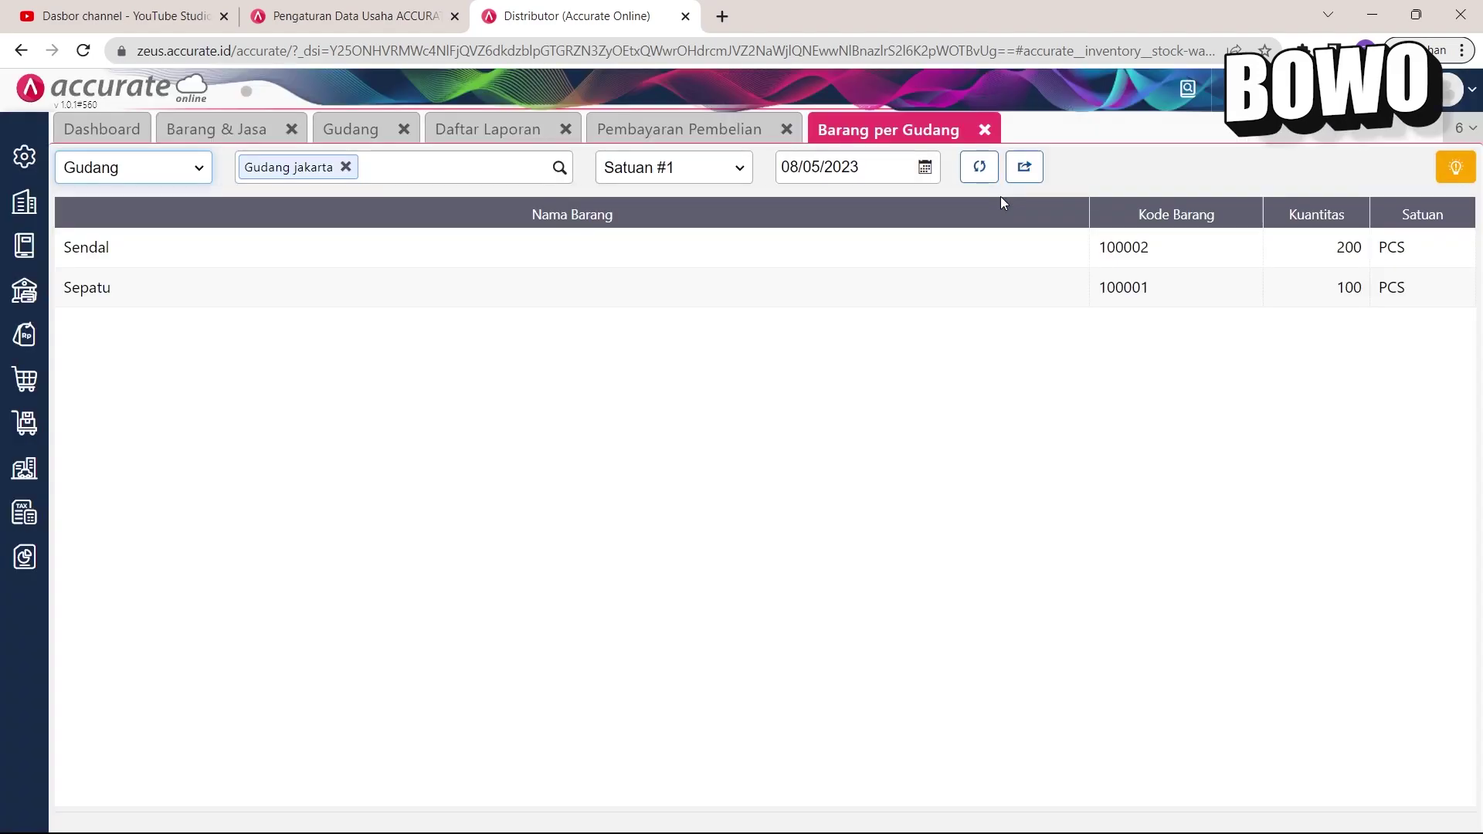
# Step: Switch Barang per Gudang to view by Barang and display the warehouse stock of Sendal
pyautogui.click(164, 167)
pyautogui.click(142, 188)
pyautogui.click(558, 168)
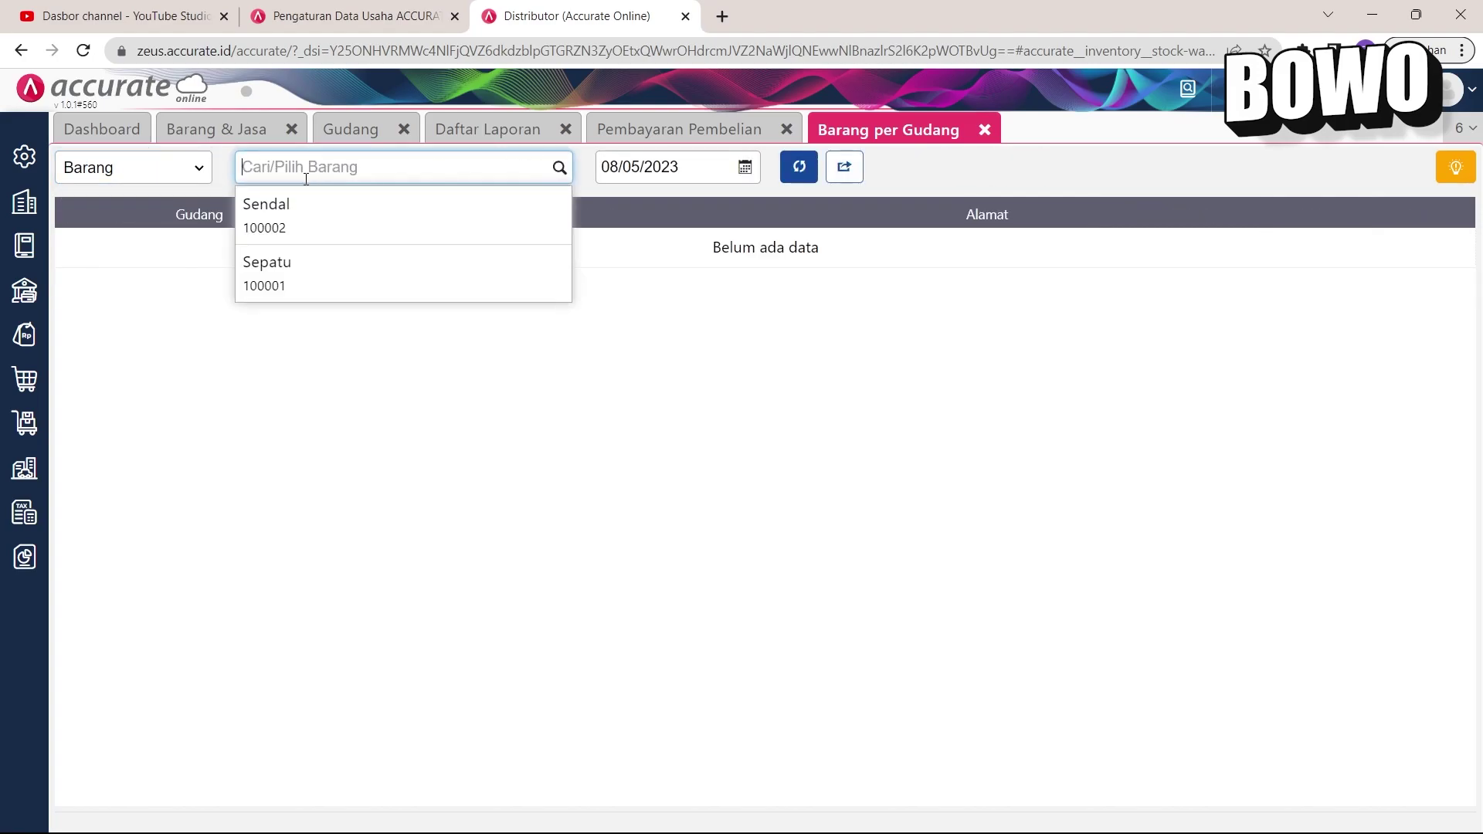
pyautogui.click(331, 212)
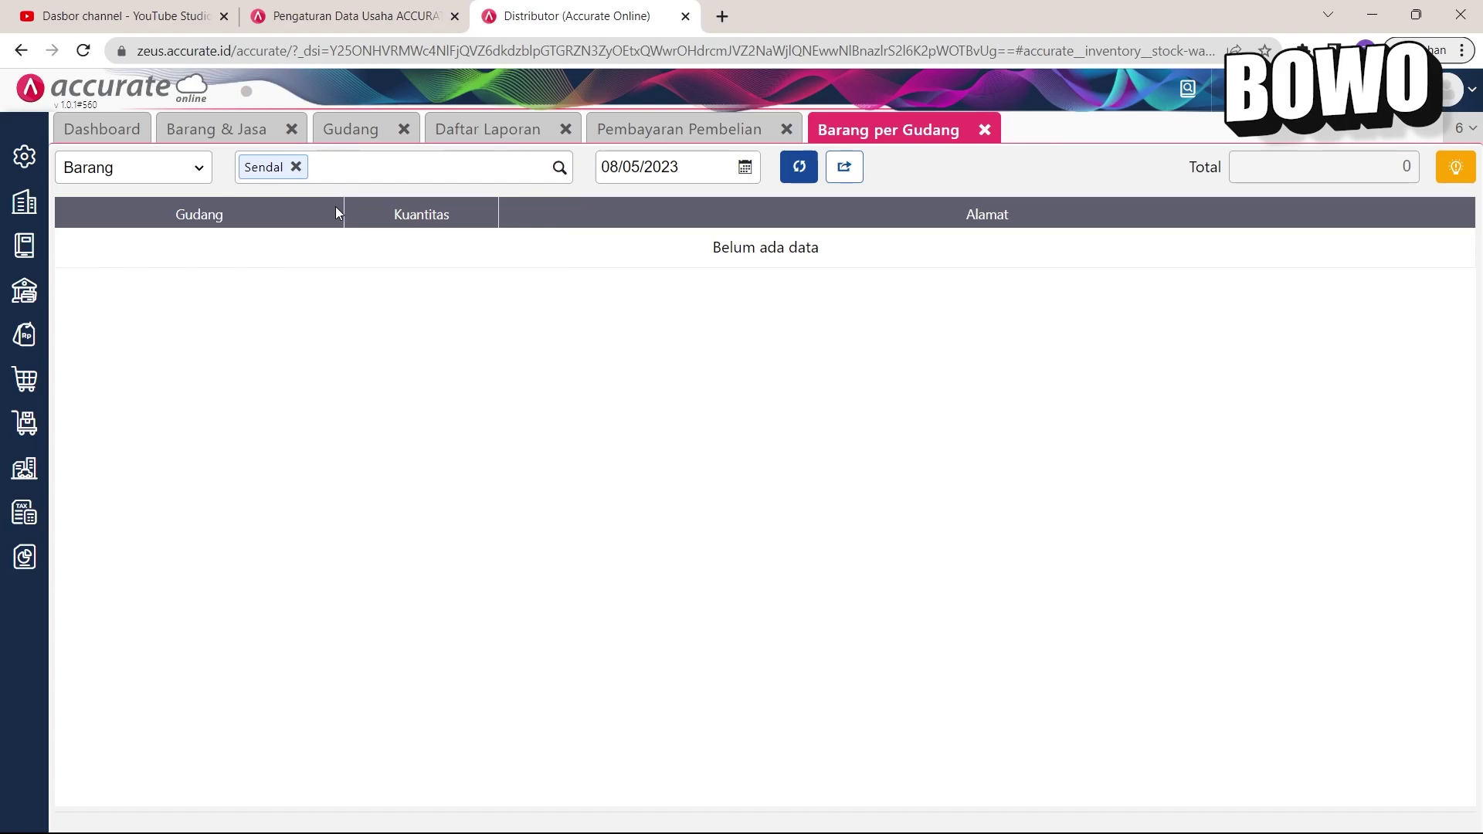
pyautogui.click(805, 168)
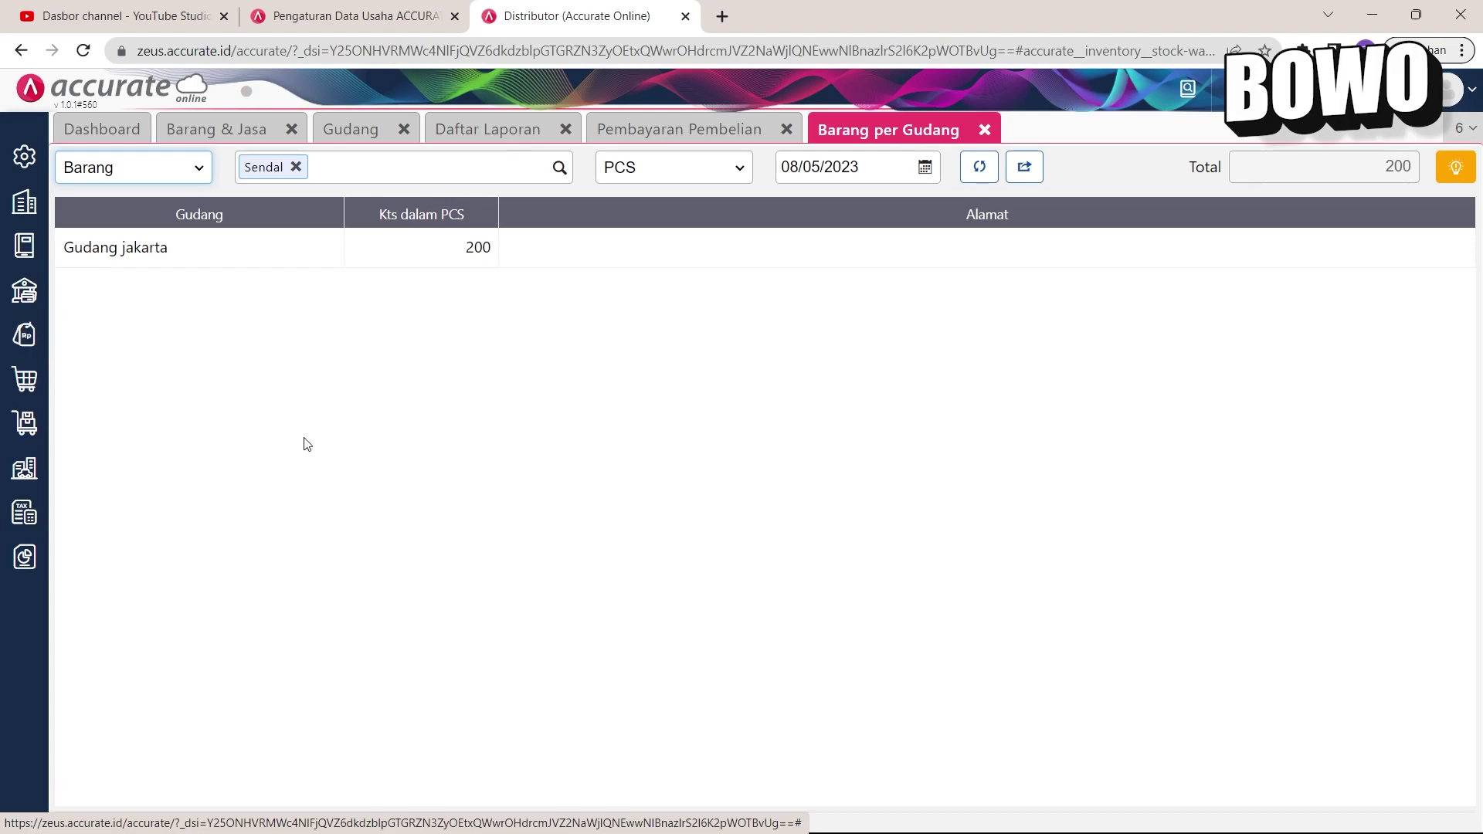
# Step: Close the Pembayaran Pembelian form and the Barang per Gudang and Faktur Belum Lunas views
pyautogui.click(668, 133)
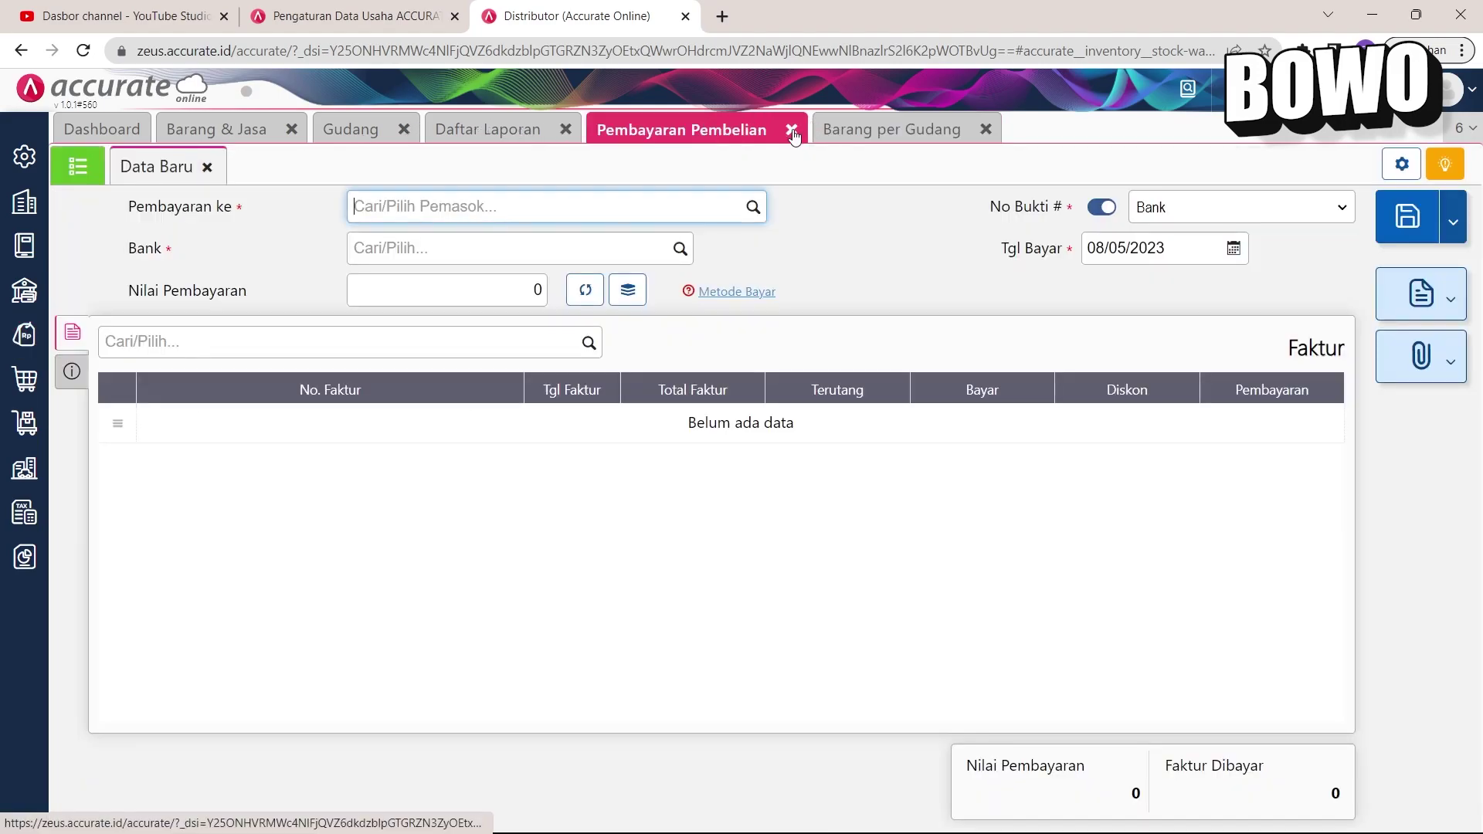
pyautogui.click(786, 129)
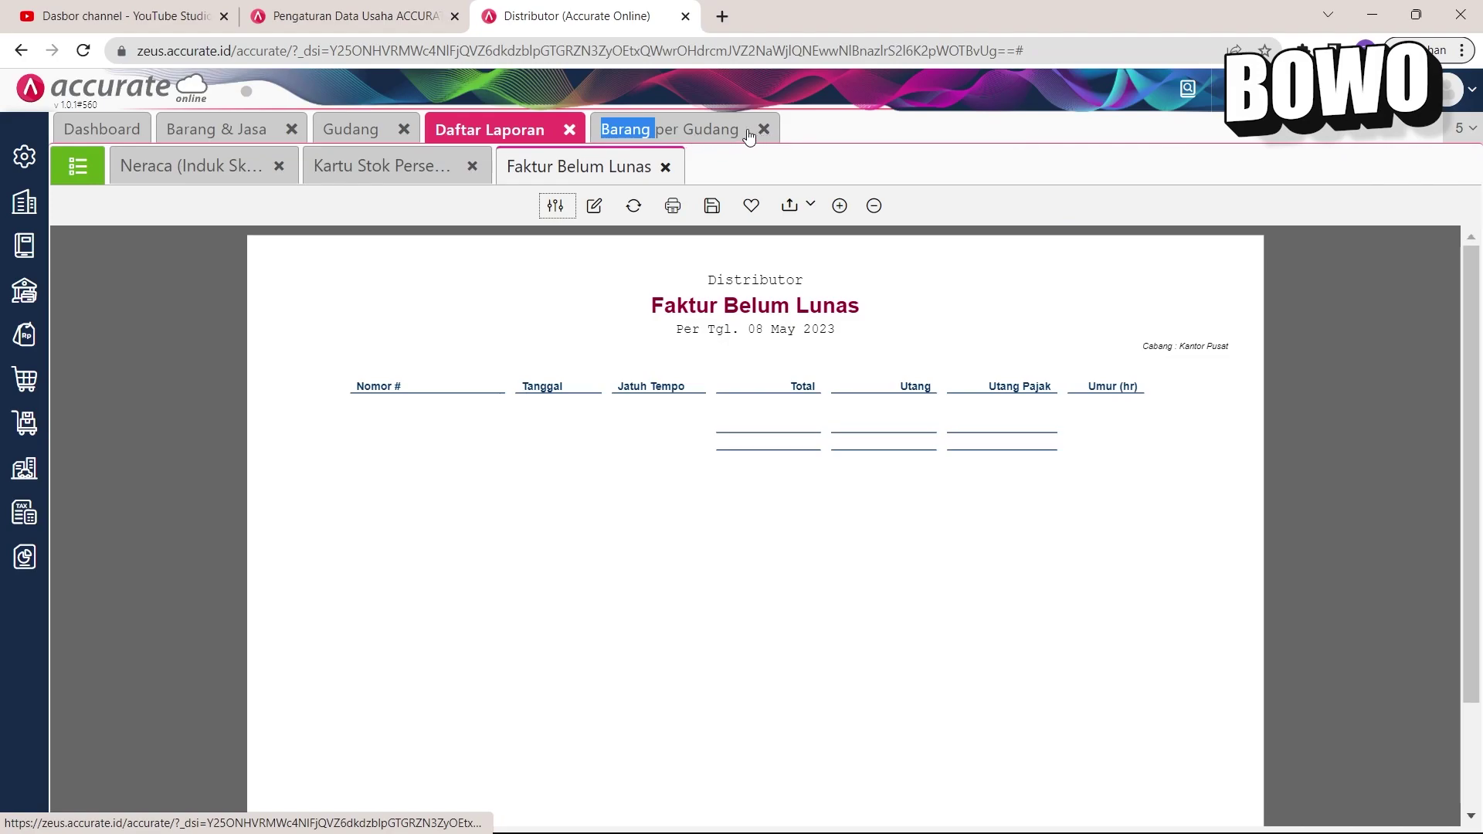
pyautogui.click(764, 130)
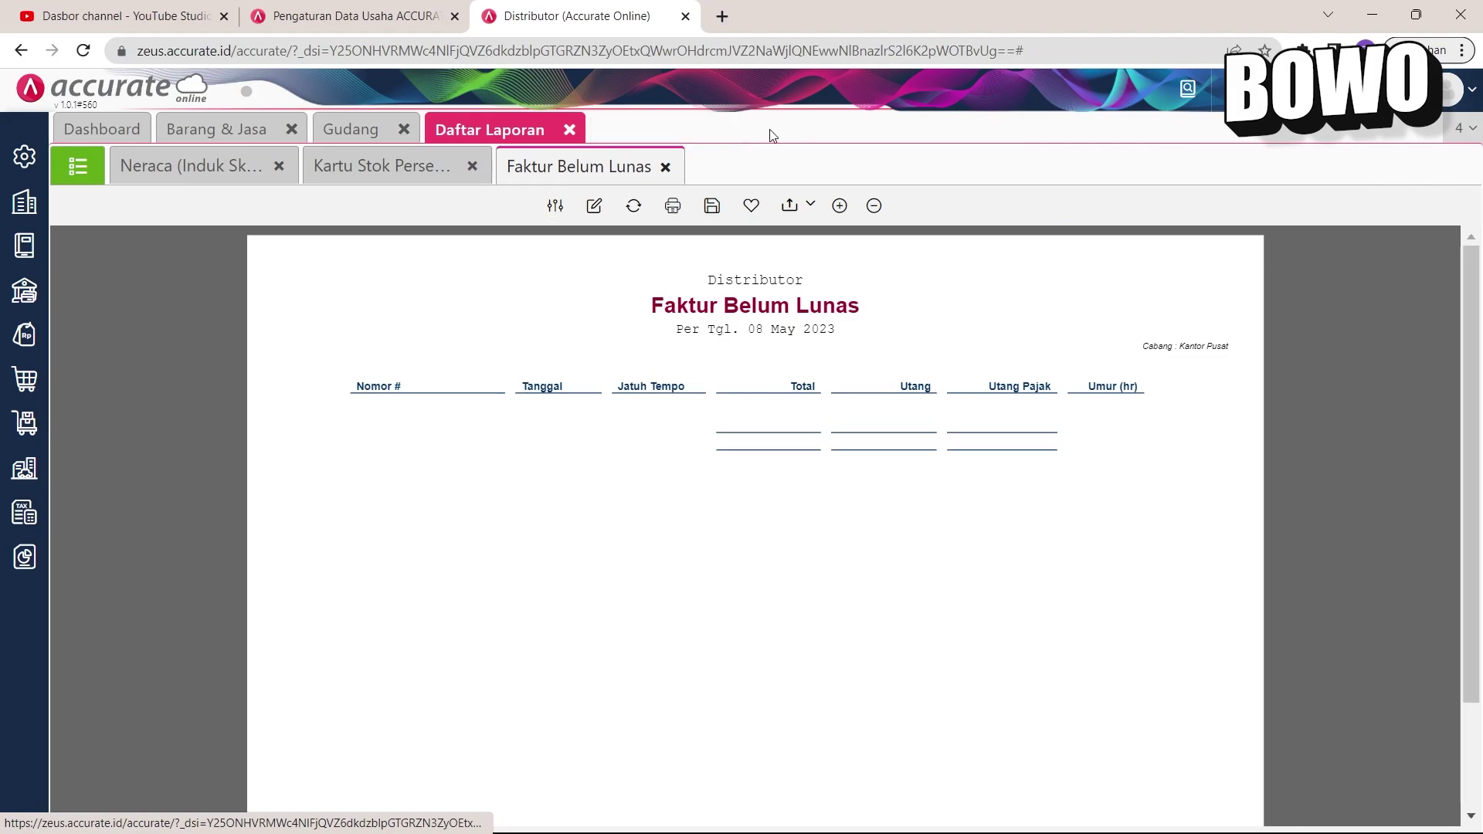
pyautogui.click(665, 168)
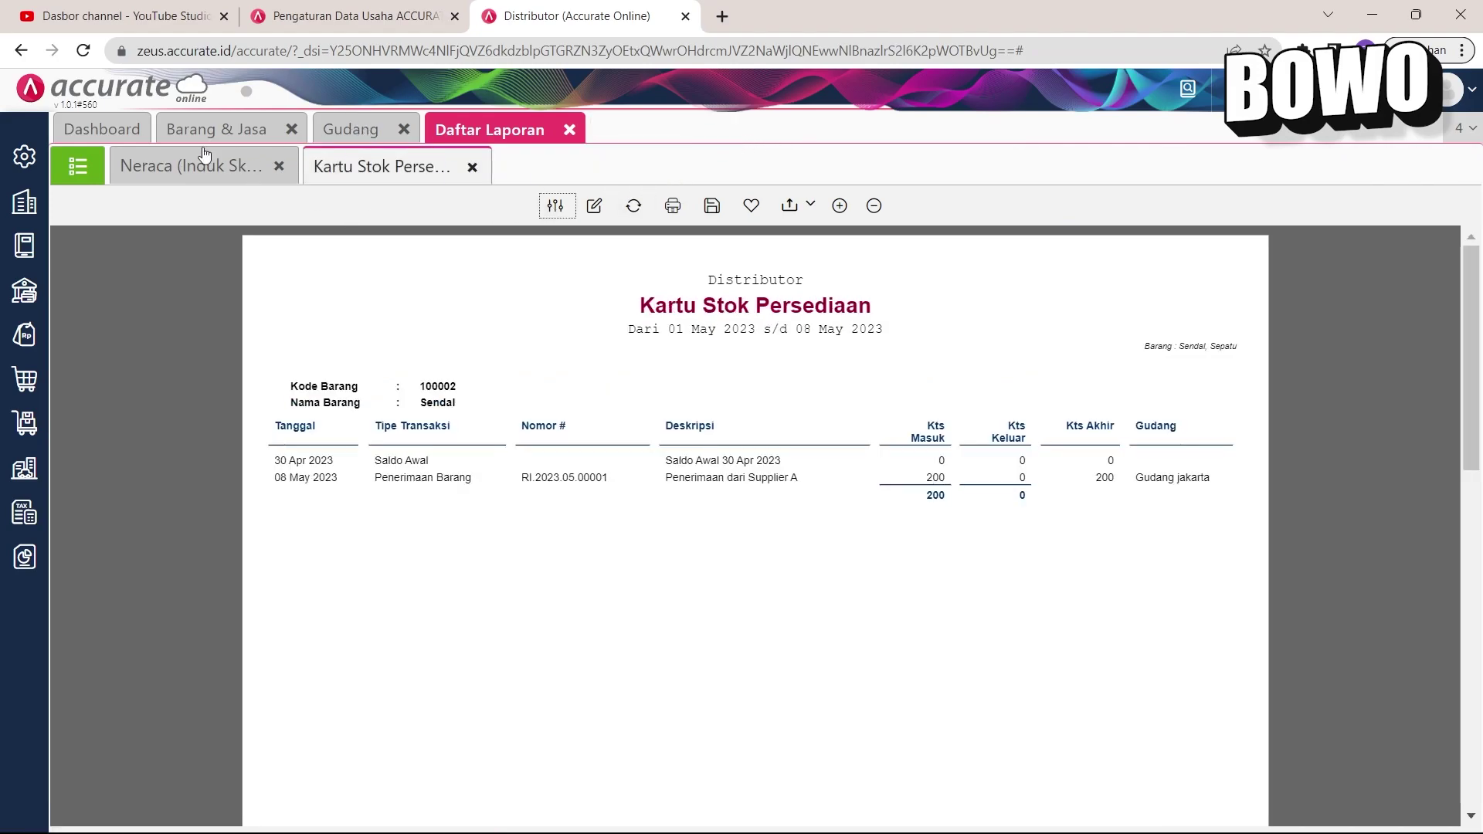
# Step: Open the report parameters of the Faktur Belum Lunas report for receivables (Piutang)
pyautogui.click(78, 166)
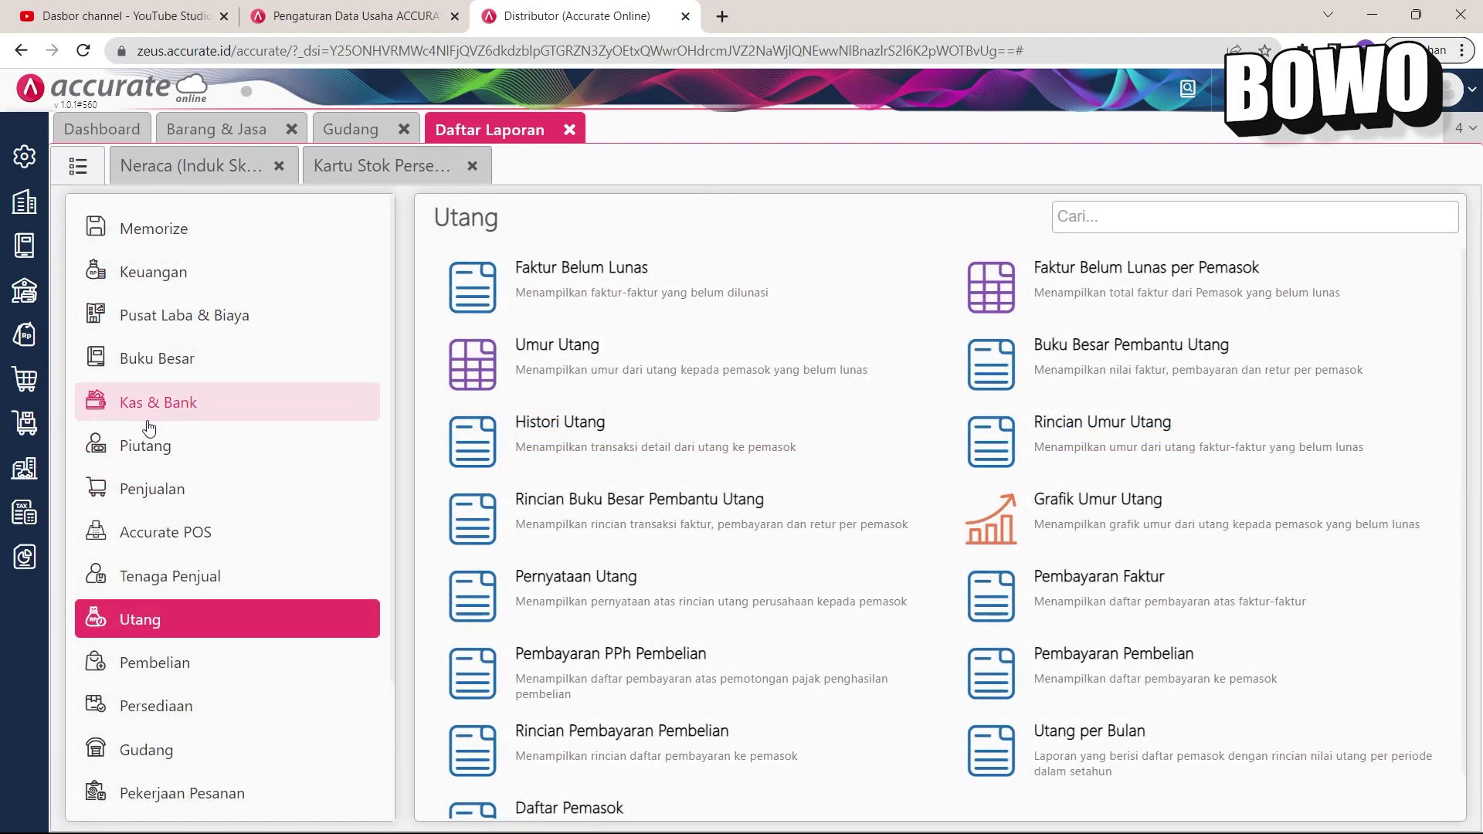
pyautogui.click(157, 452)
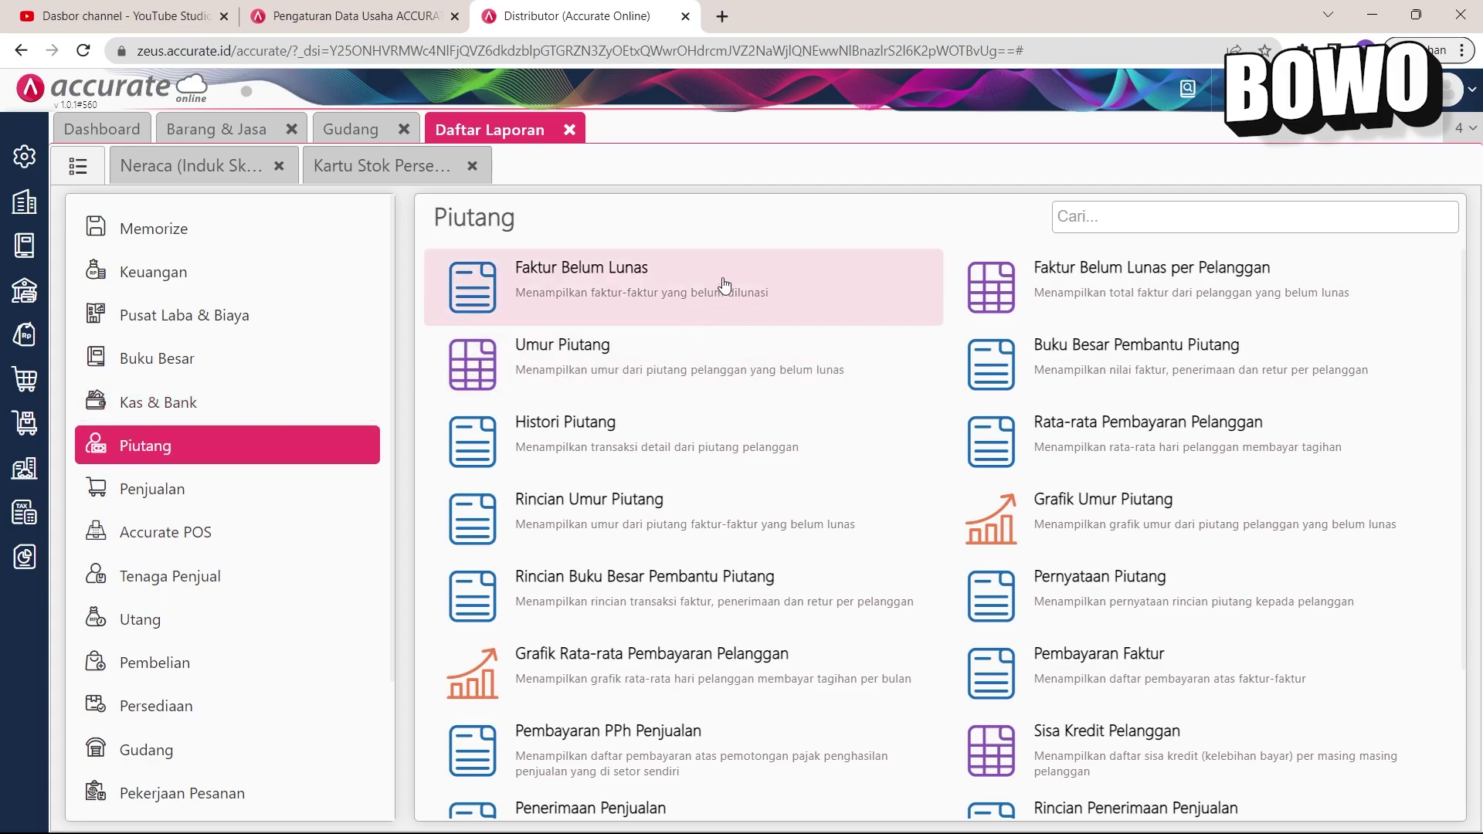
pyautogui.click(683, 285)
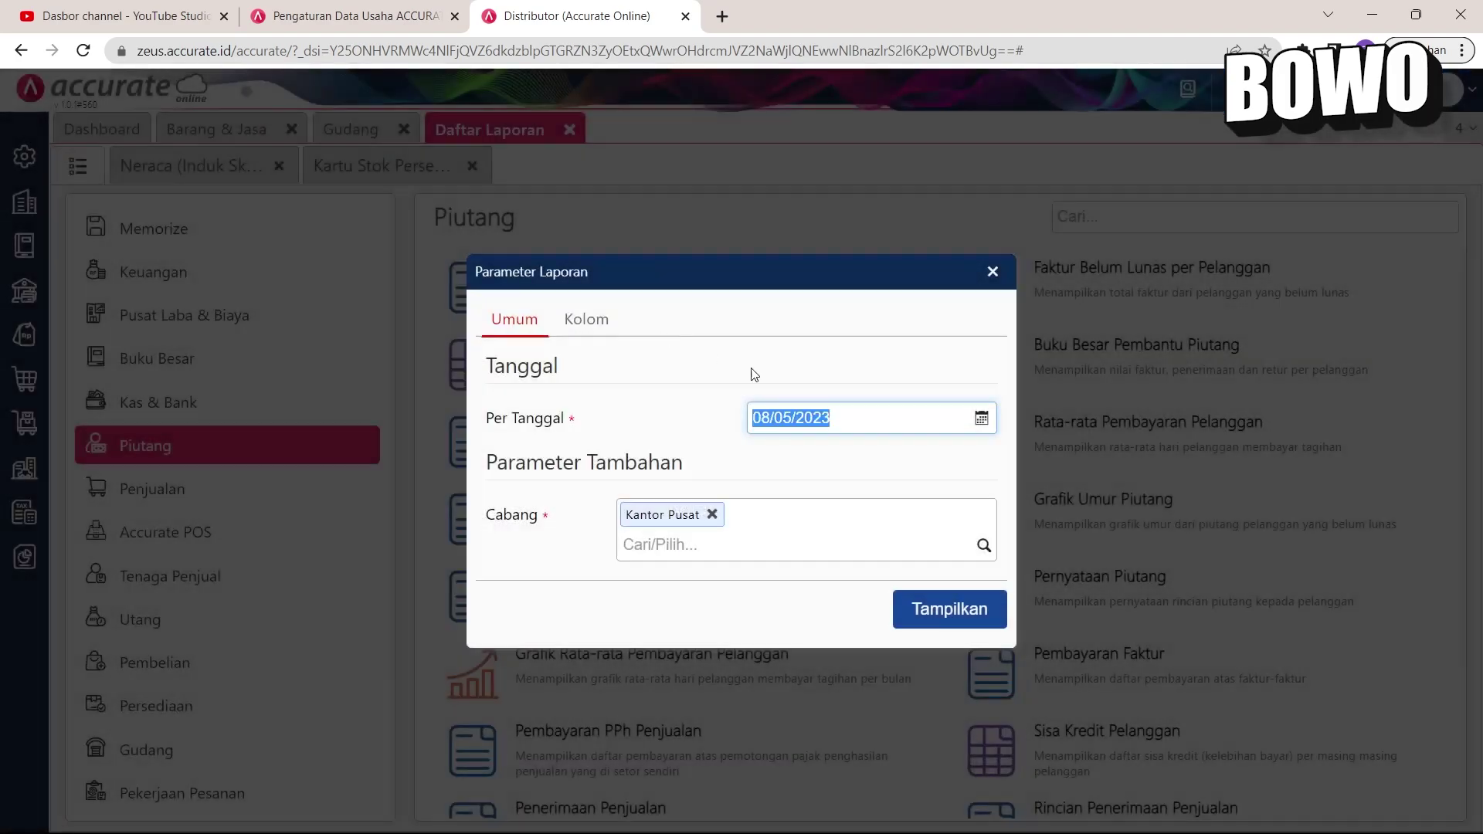
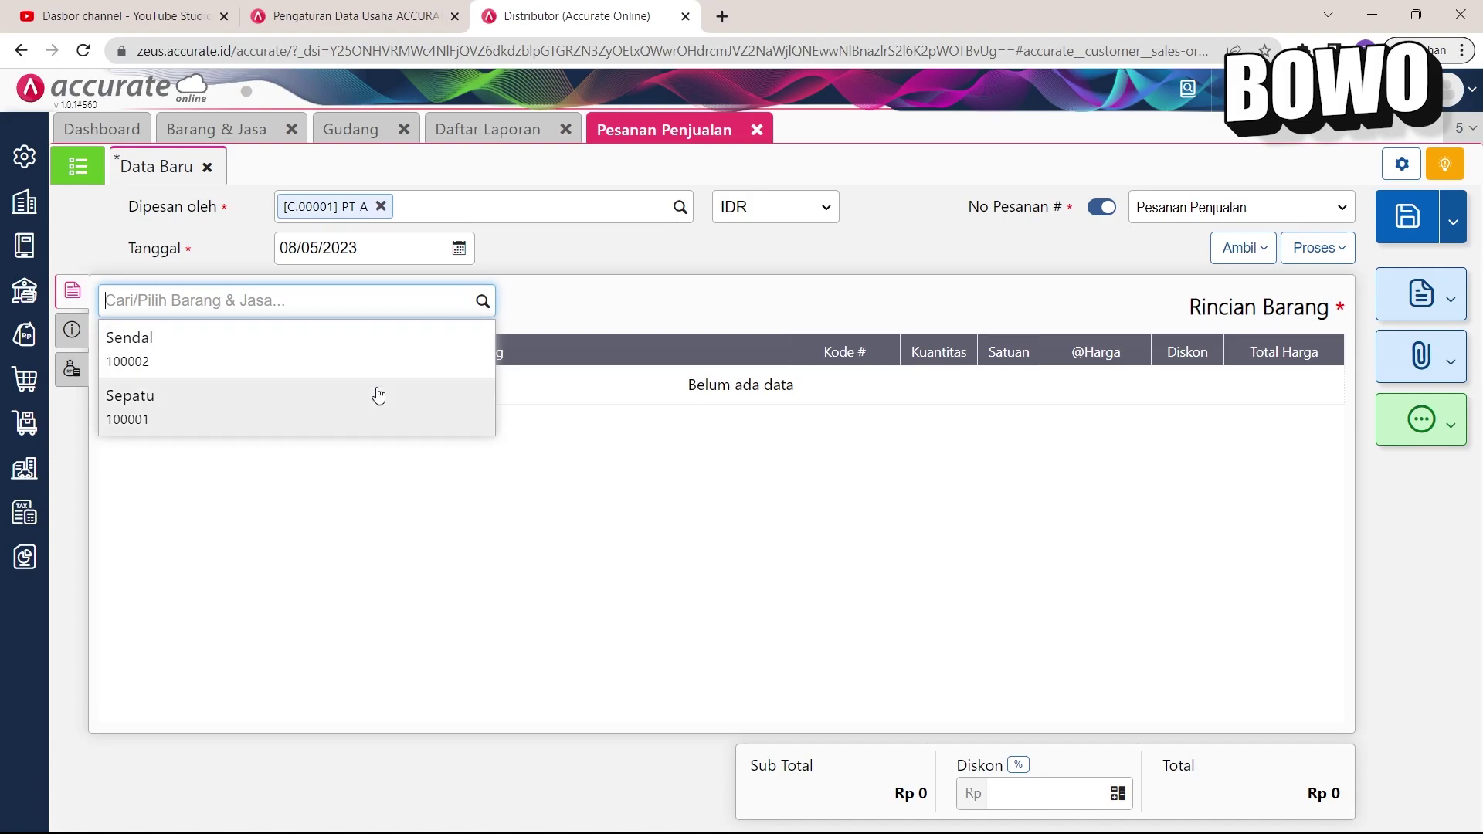
# Step: Add 25 PCS of Sepatu at Rp 200.000 each to the sales order (Pesanan Penjualan) for PT A
pyautogui.click(376, 405)
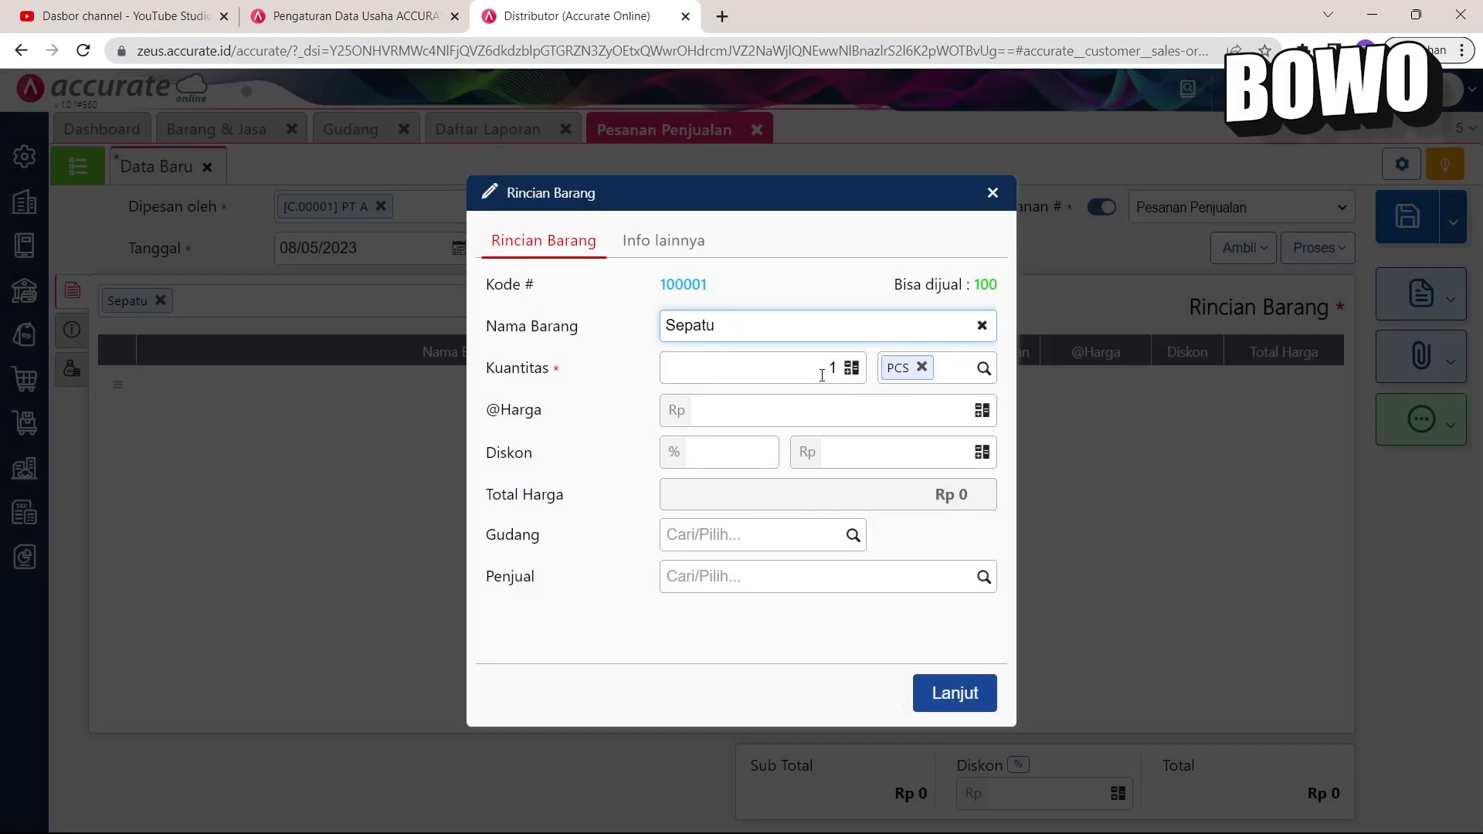
pyautogui.click(827, 370)
pyautogui.moveTo(828, 373); pyautogui.dragTo(842, 380)
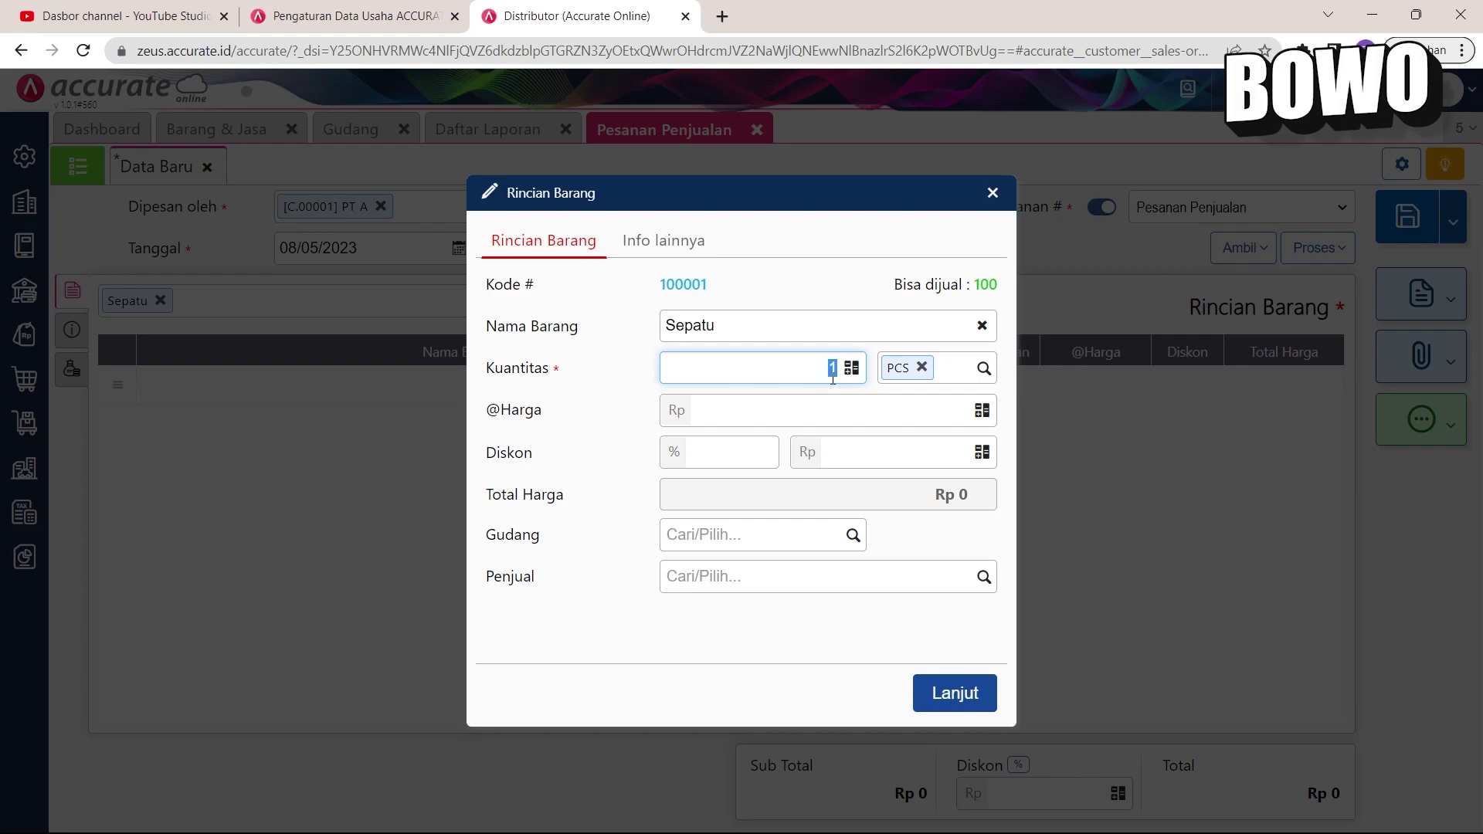
pyautogui.click(922, 417)
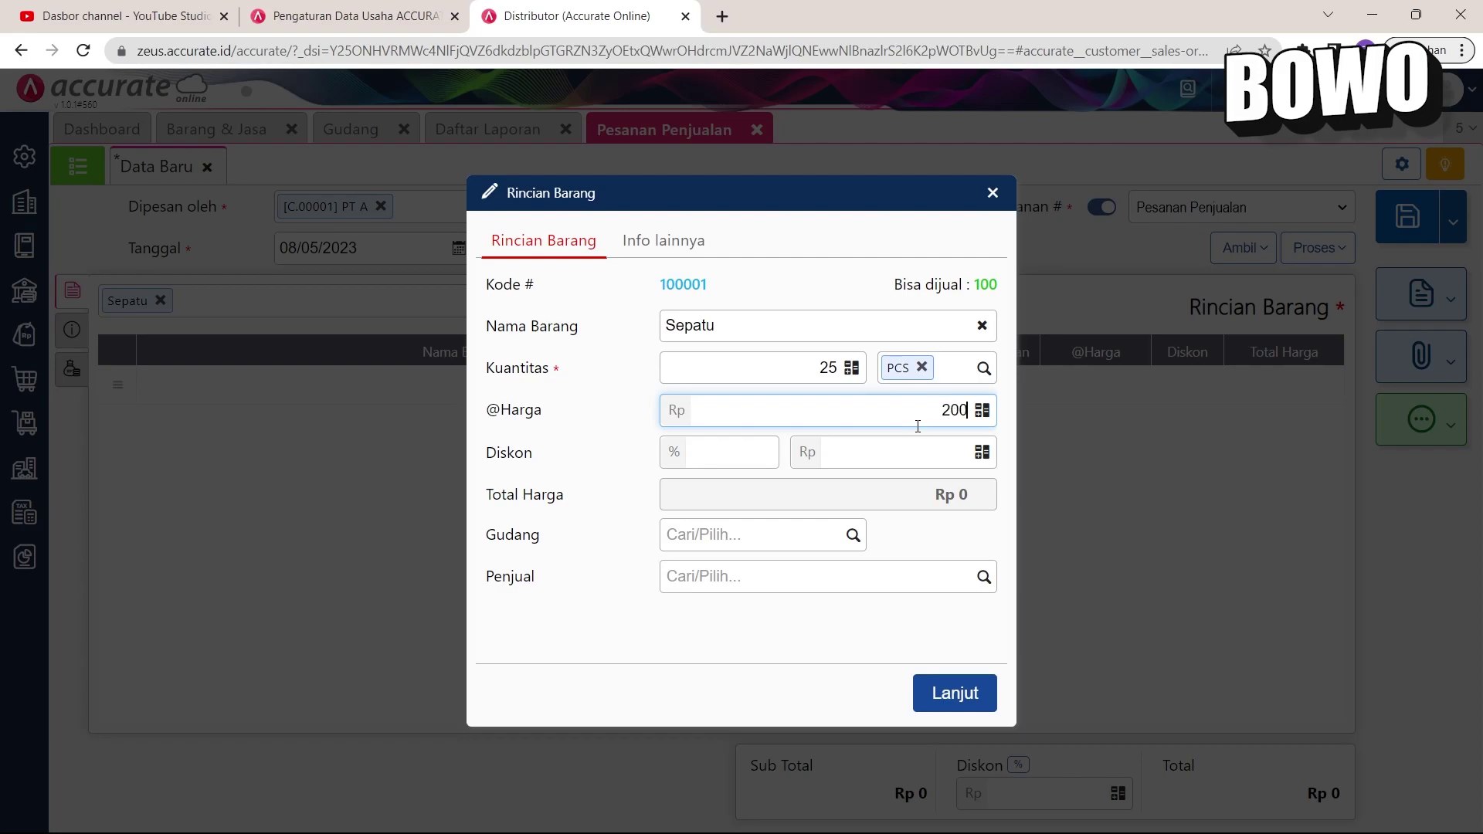
pyautogui.write('2000000')
pyautogui.click(973, 705)
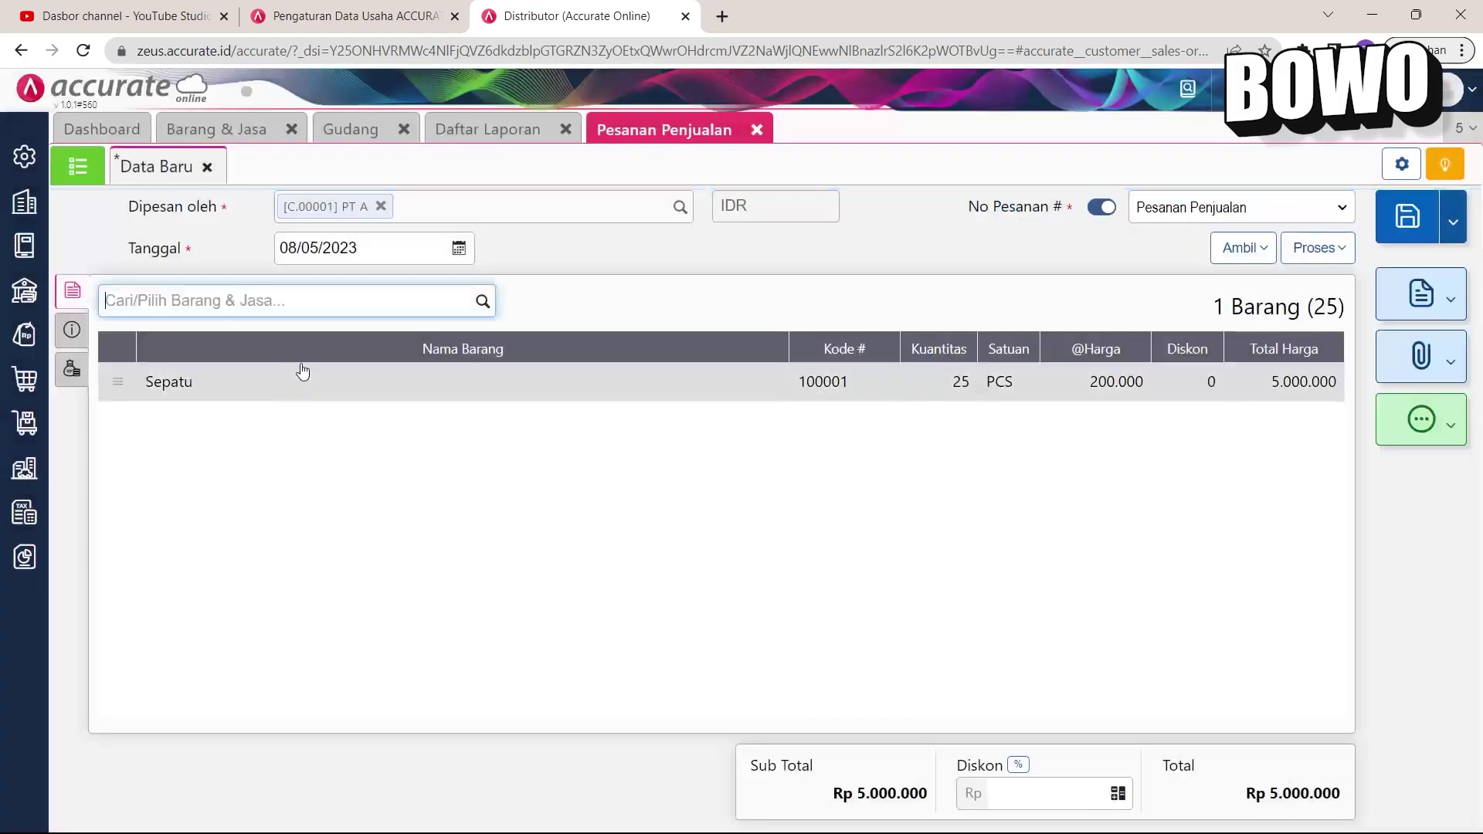
# Step: Add 30 PCS of Sendal at Rp 175.000 each to the sales order for PT A
pyautogui.click(441, 290)
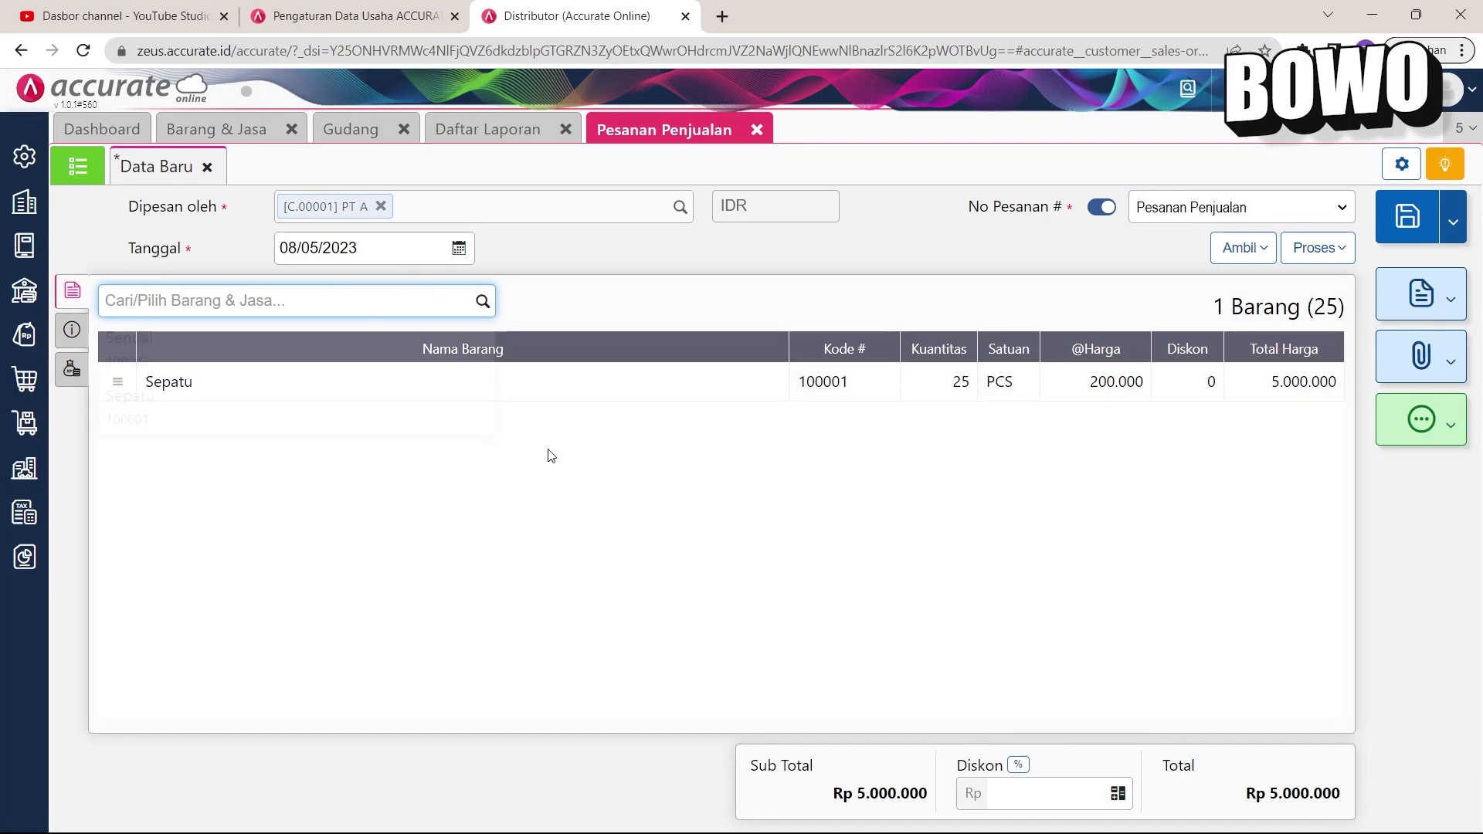
pyautogui.click(305, 338)
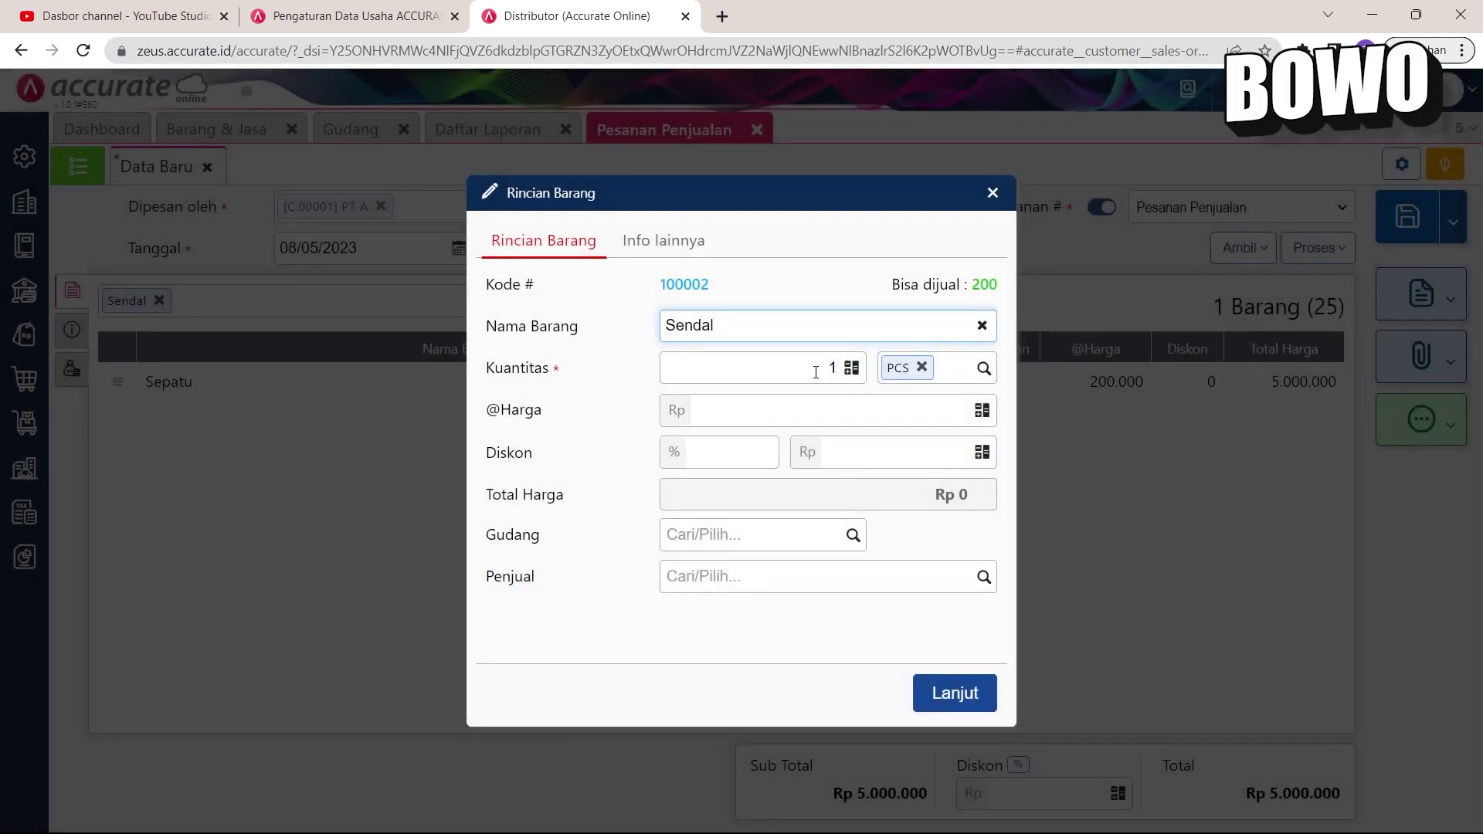
pyautogui.click(832, 368)
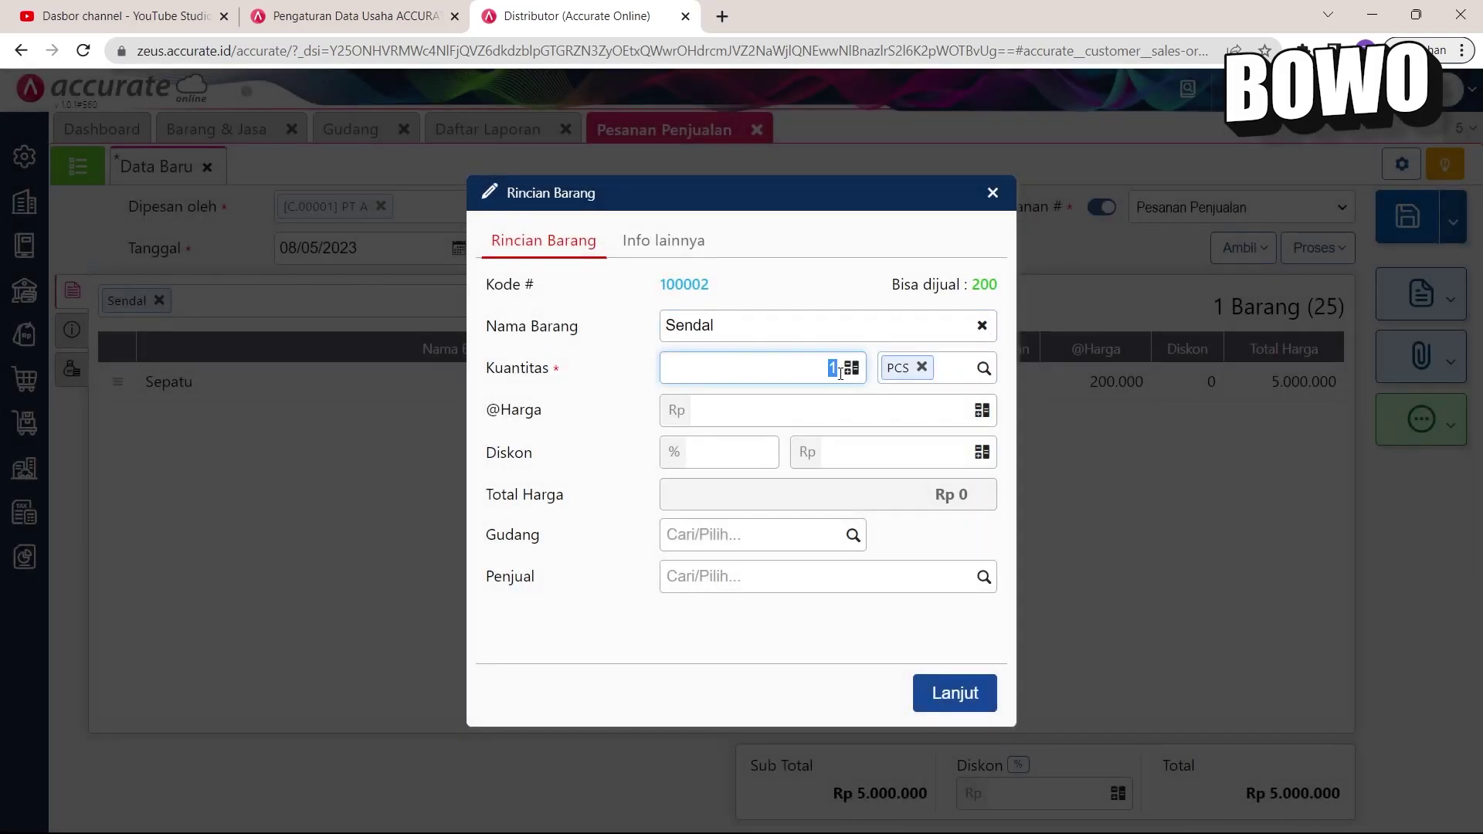
pyautogui.click(909, 415)
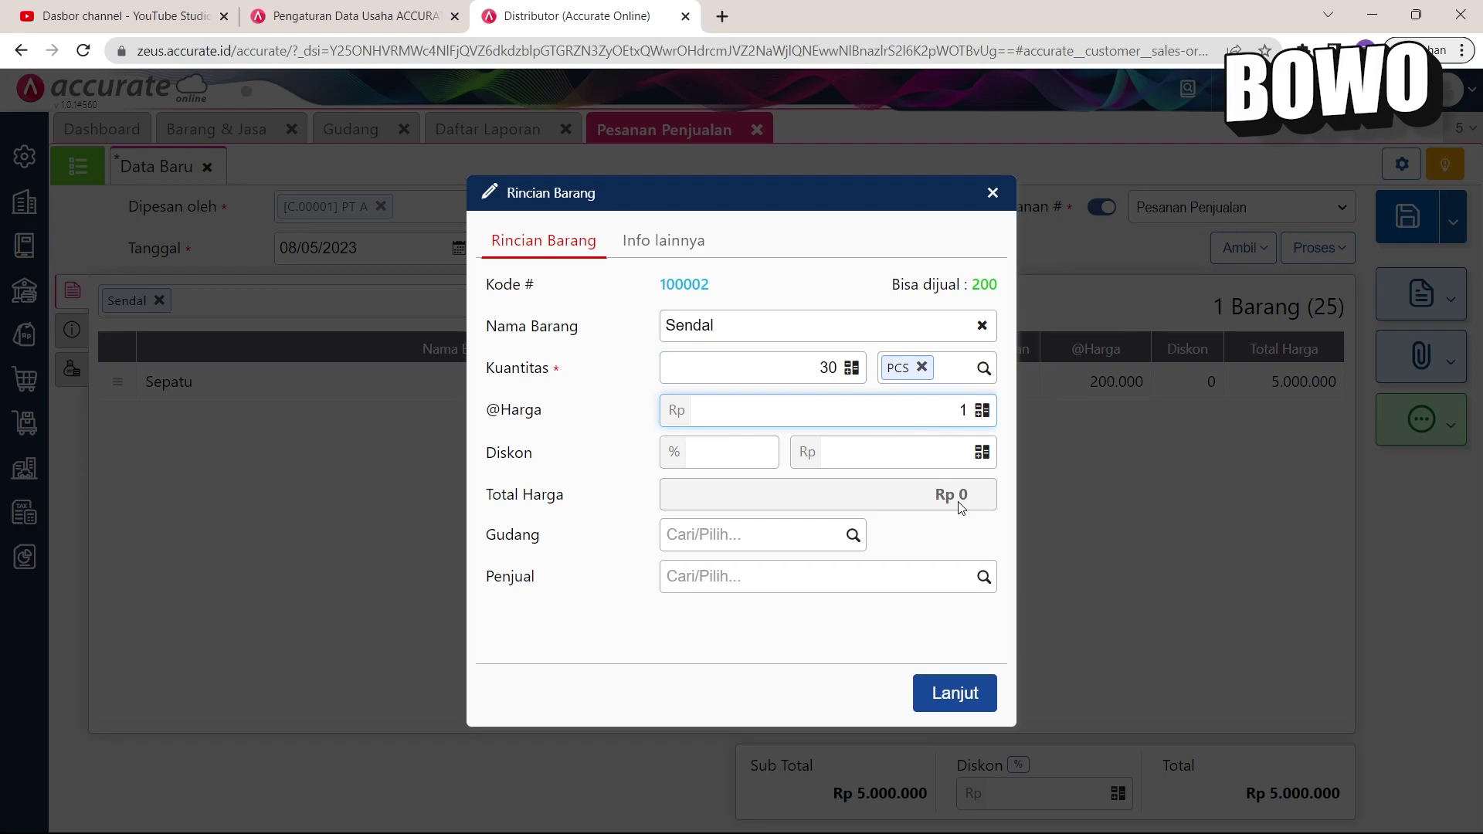
pyautogui.write('175.000')
pyautogui.click(944, 525)
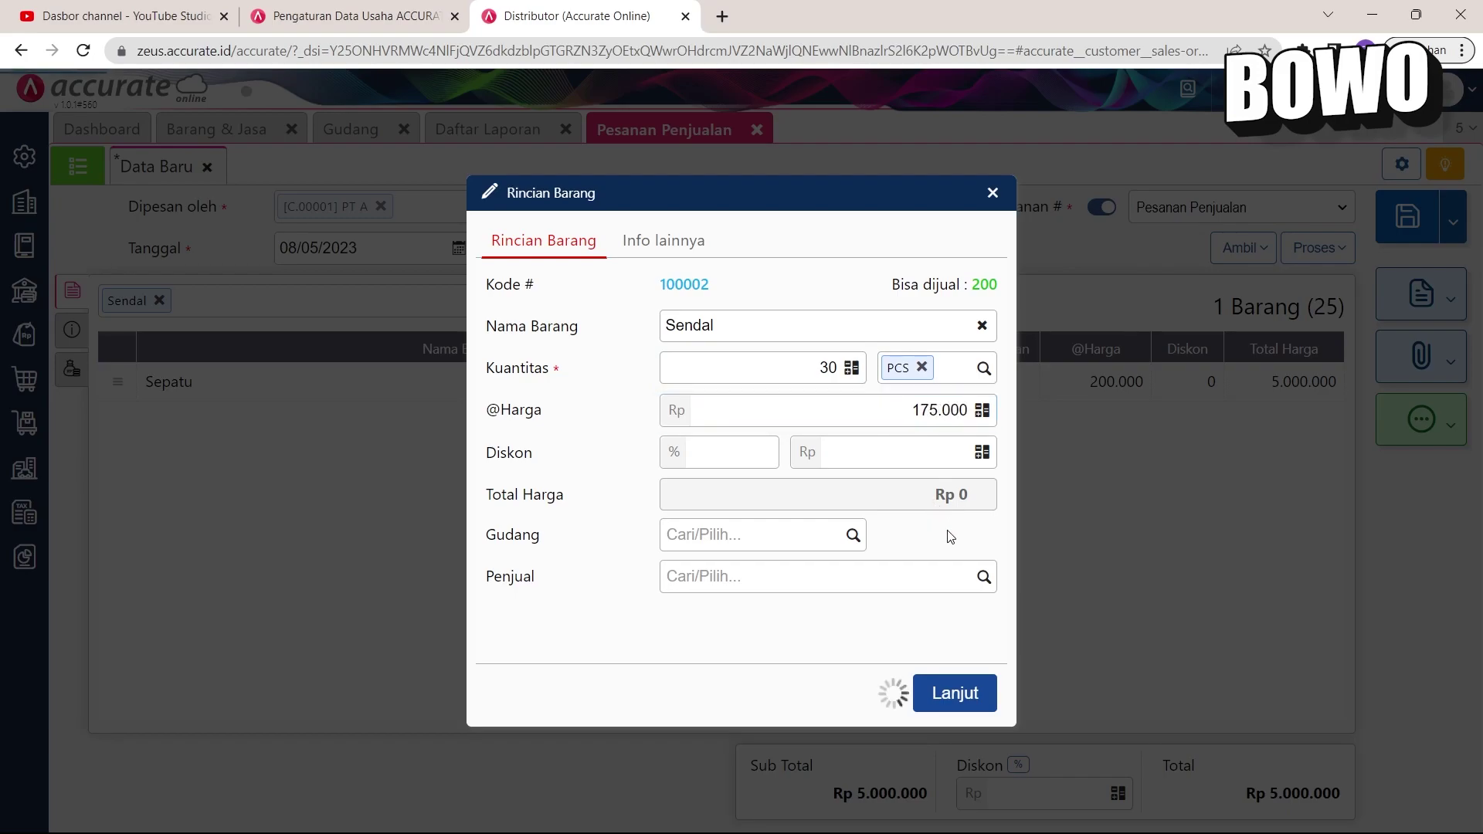
pyautogui.click(969, 706)
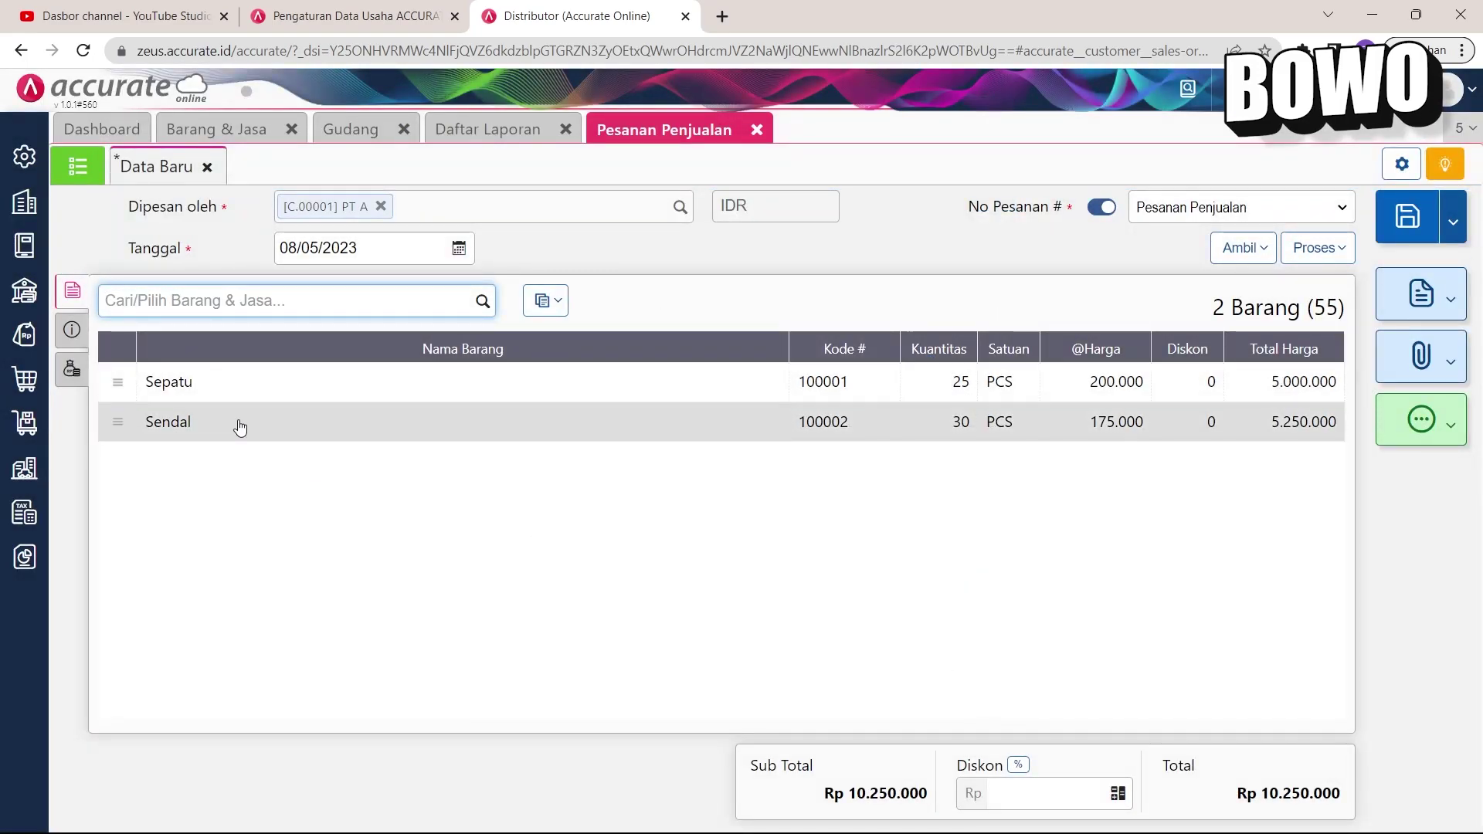
# Step: Assign Gudang jakarta as the warehouse for both the Sepatu and Sendal lines of the sales order
pyautogui.click(269, 389)
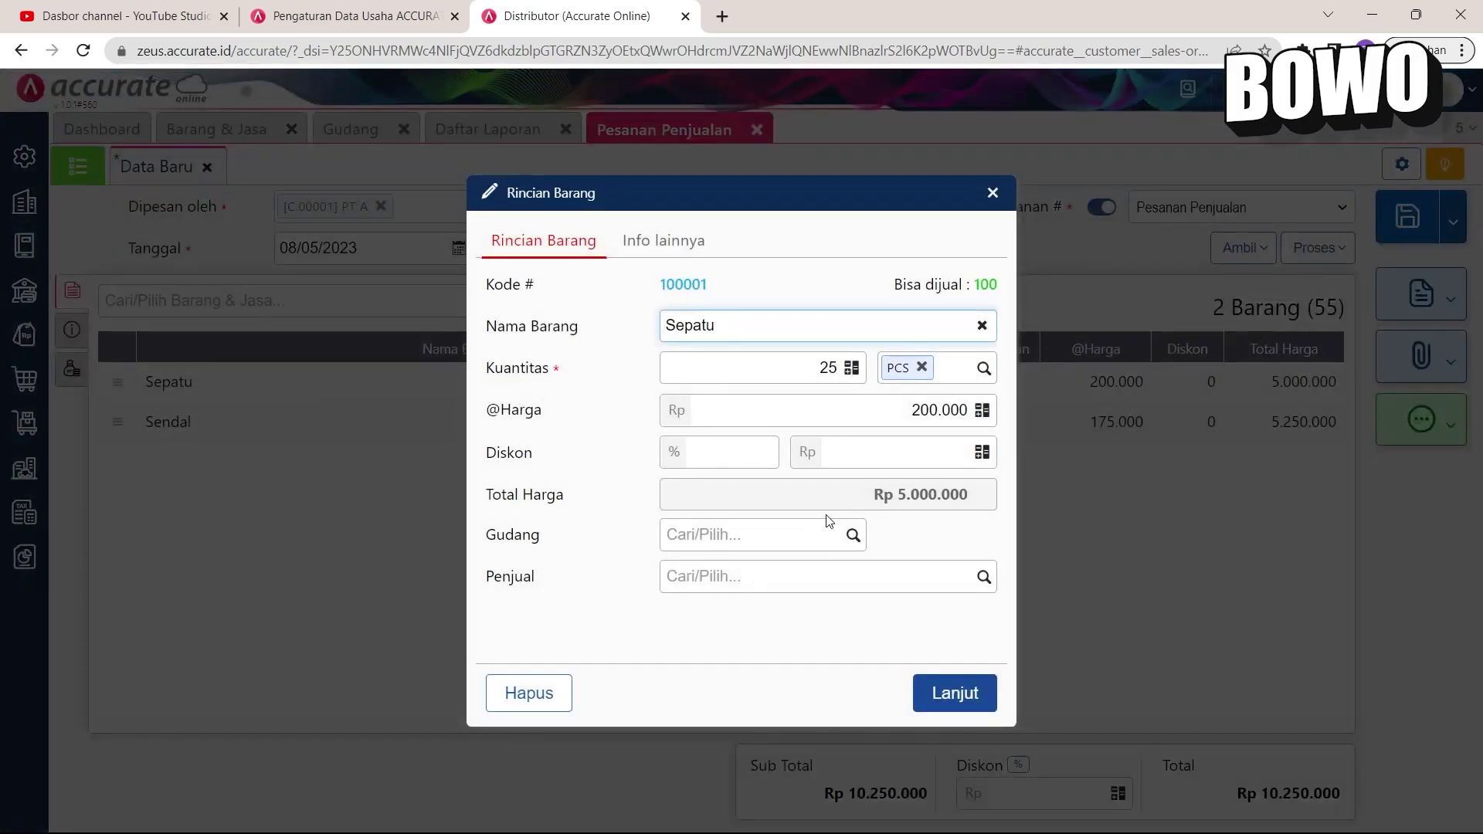
pyautogui.click(853, 536)
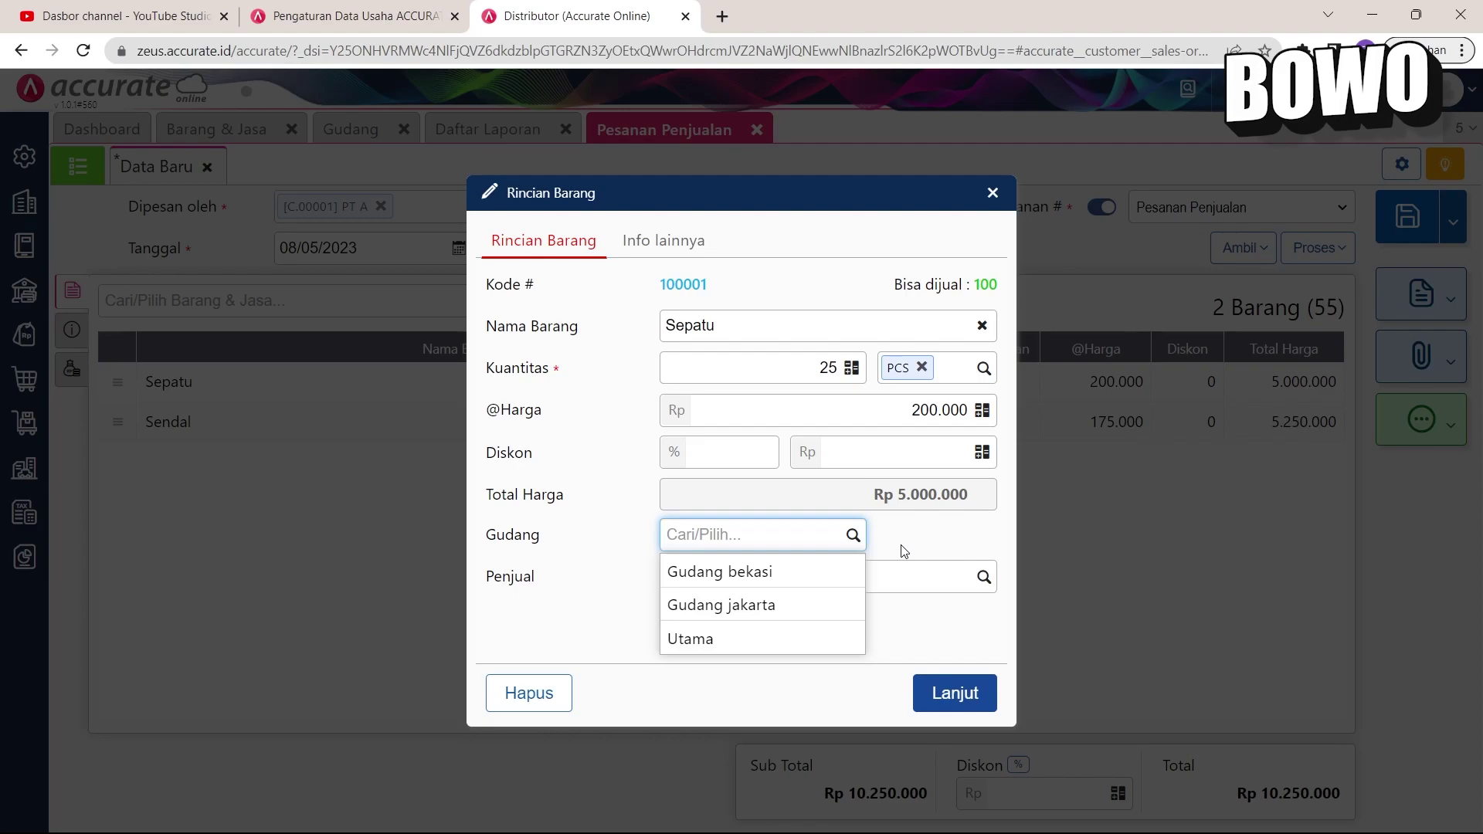
pyautogui.click(801, 606)
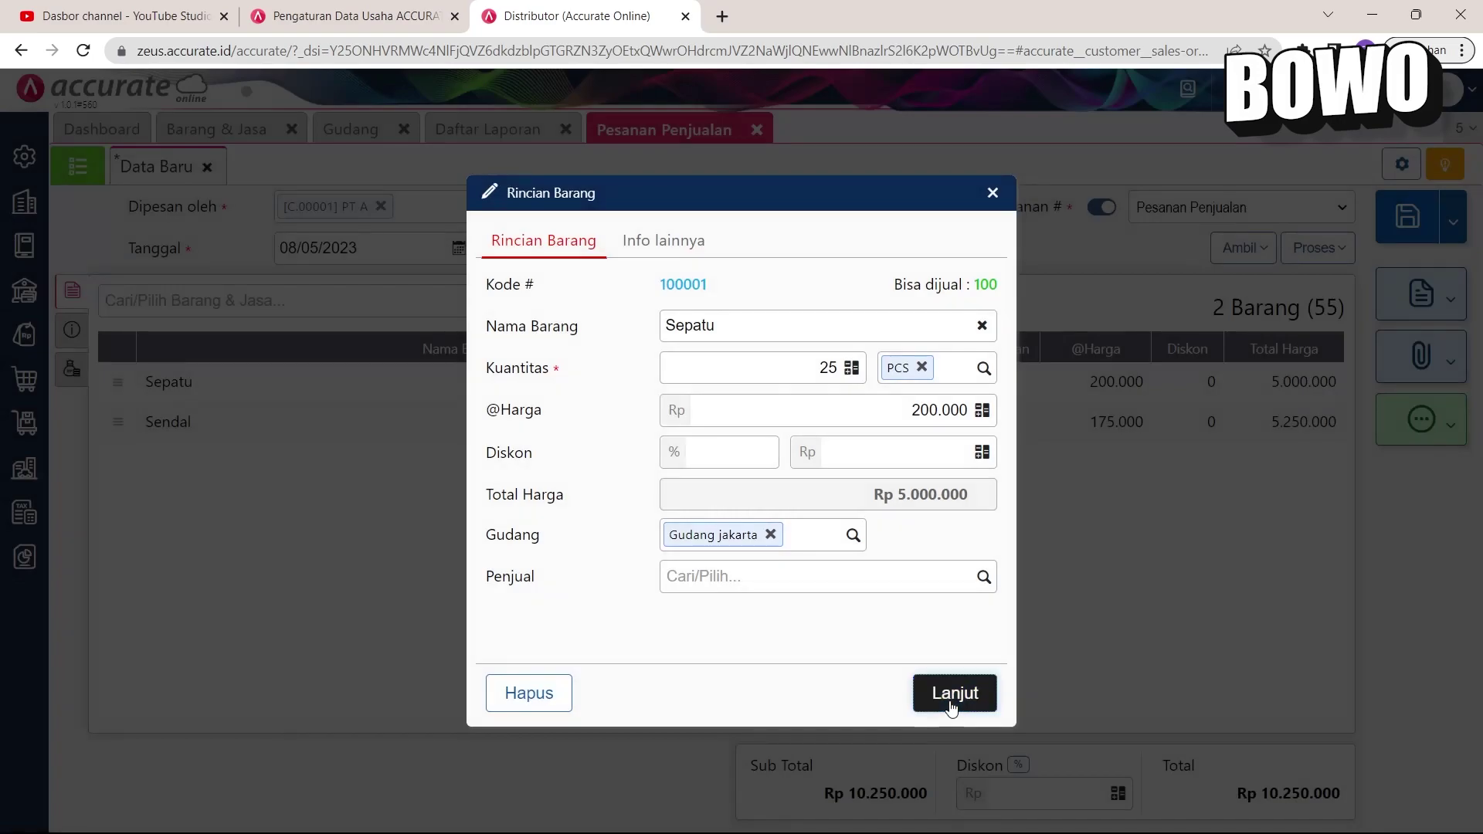
pyautogui.click(956, 693)
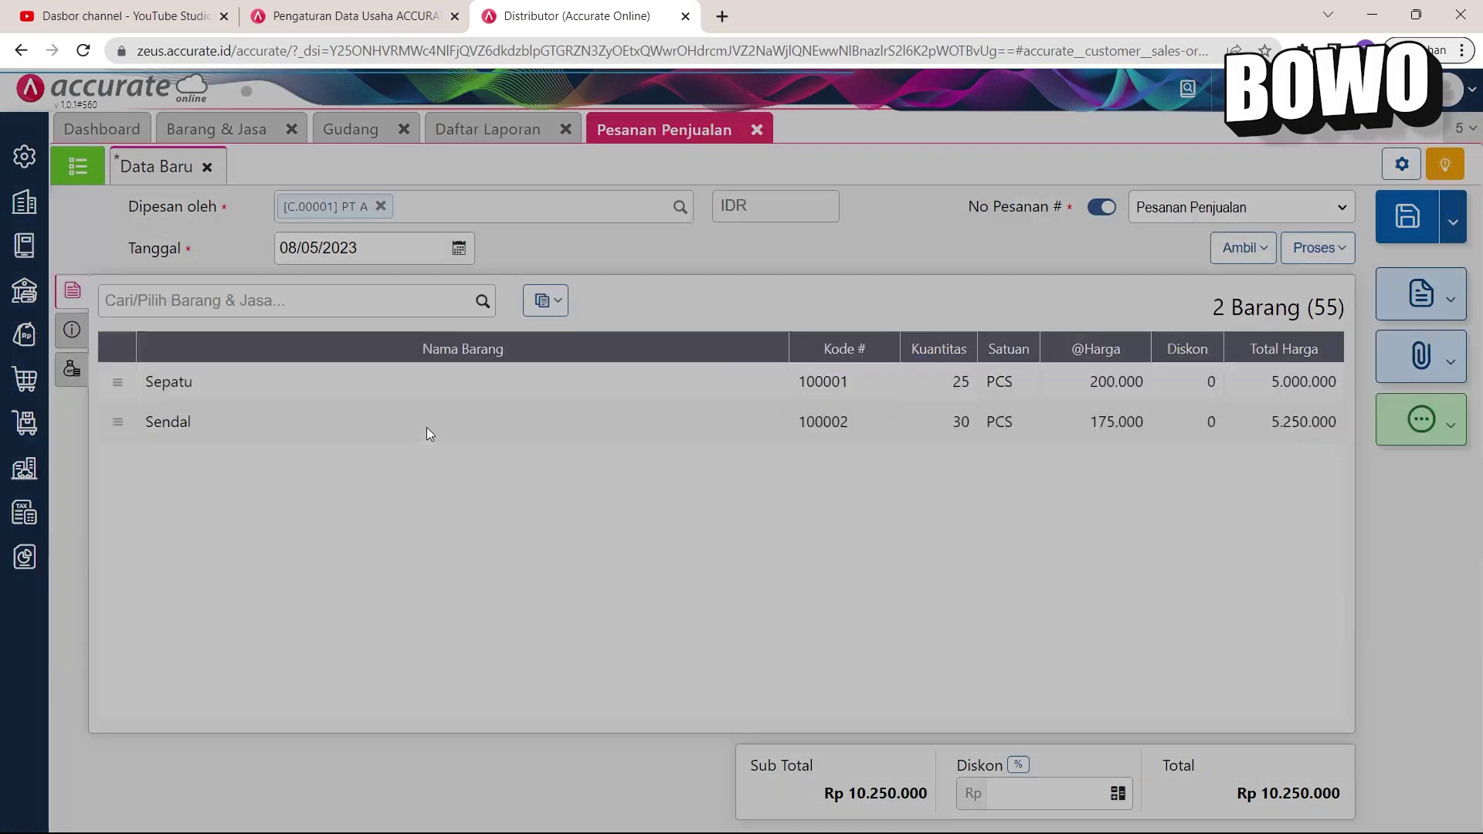
pyautogui.click(429, 433)
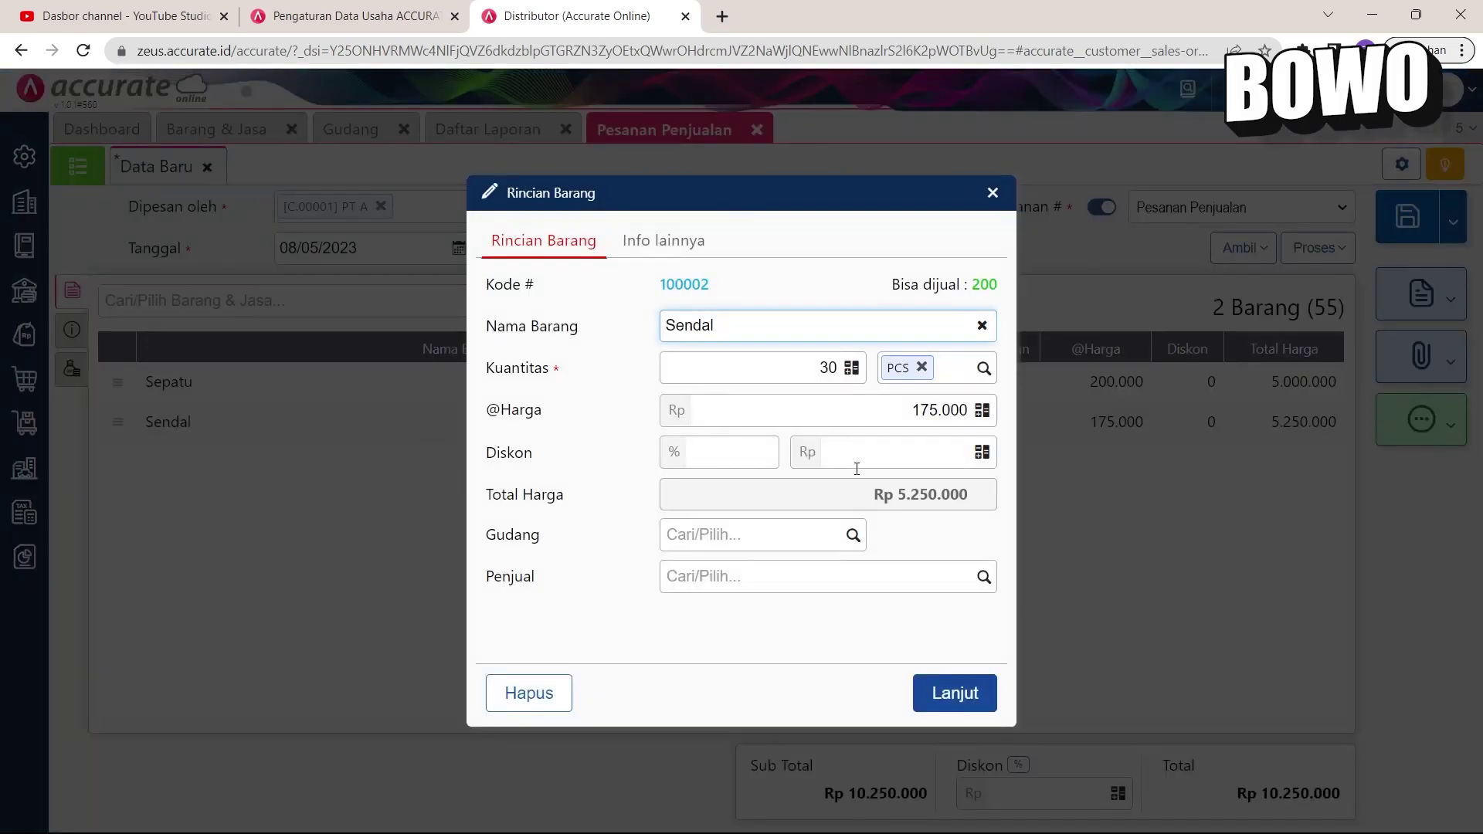
pyautogui.click(772, 535)
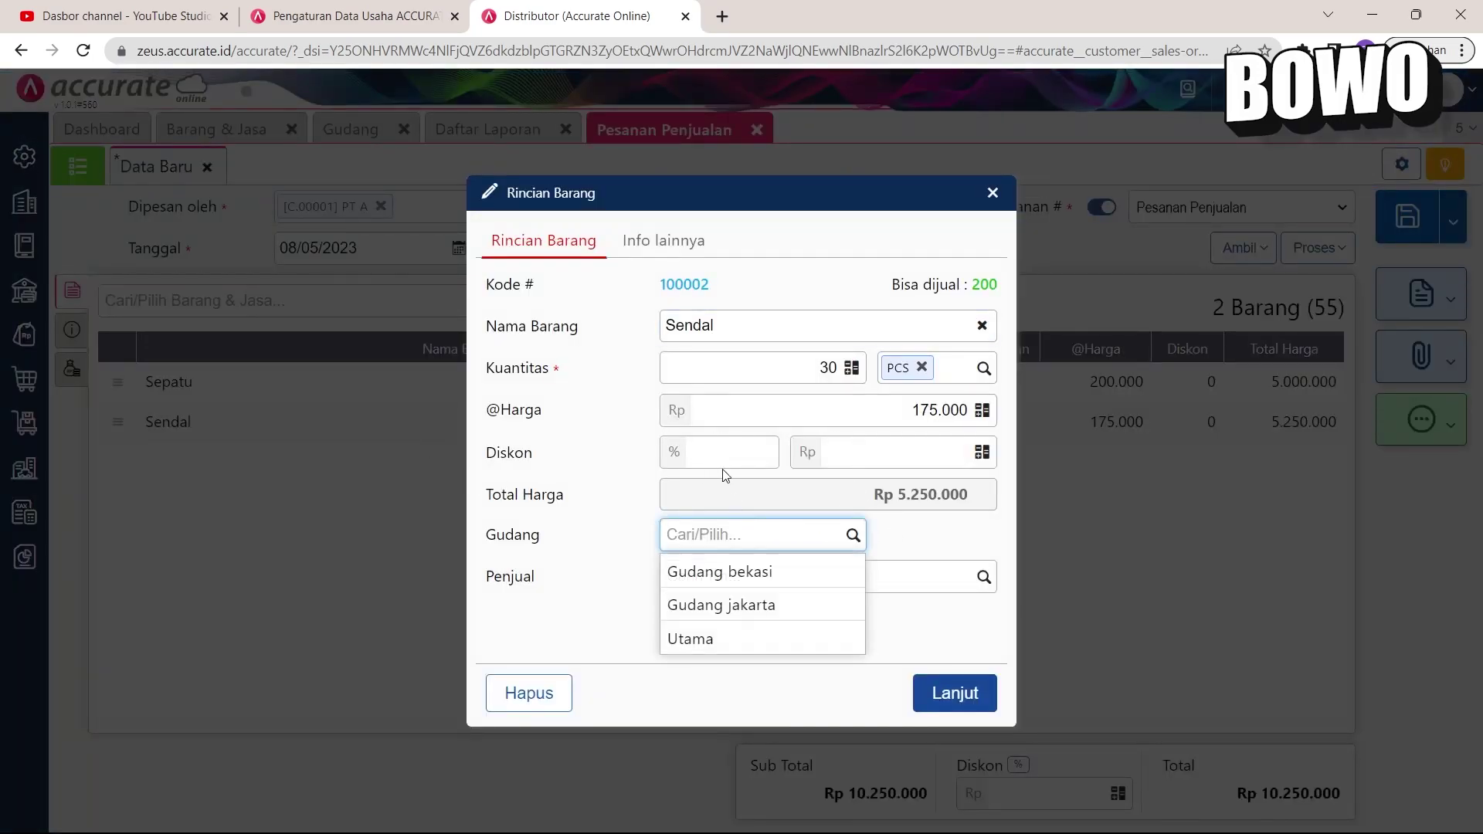
pyautogui.click(778, 602)
pyautogui.click(976, 698)
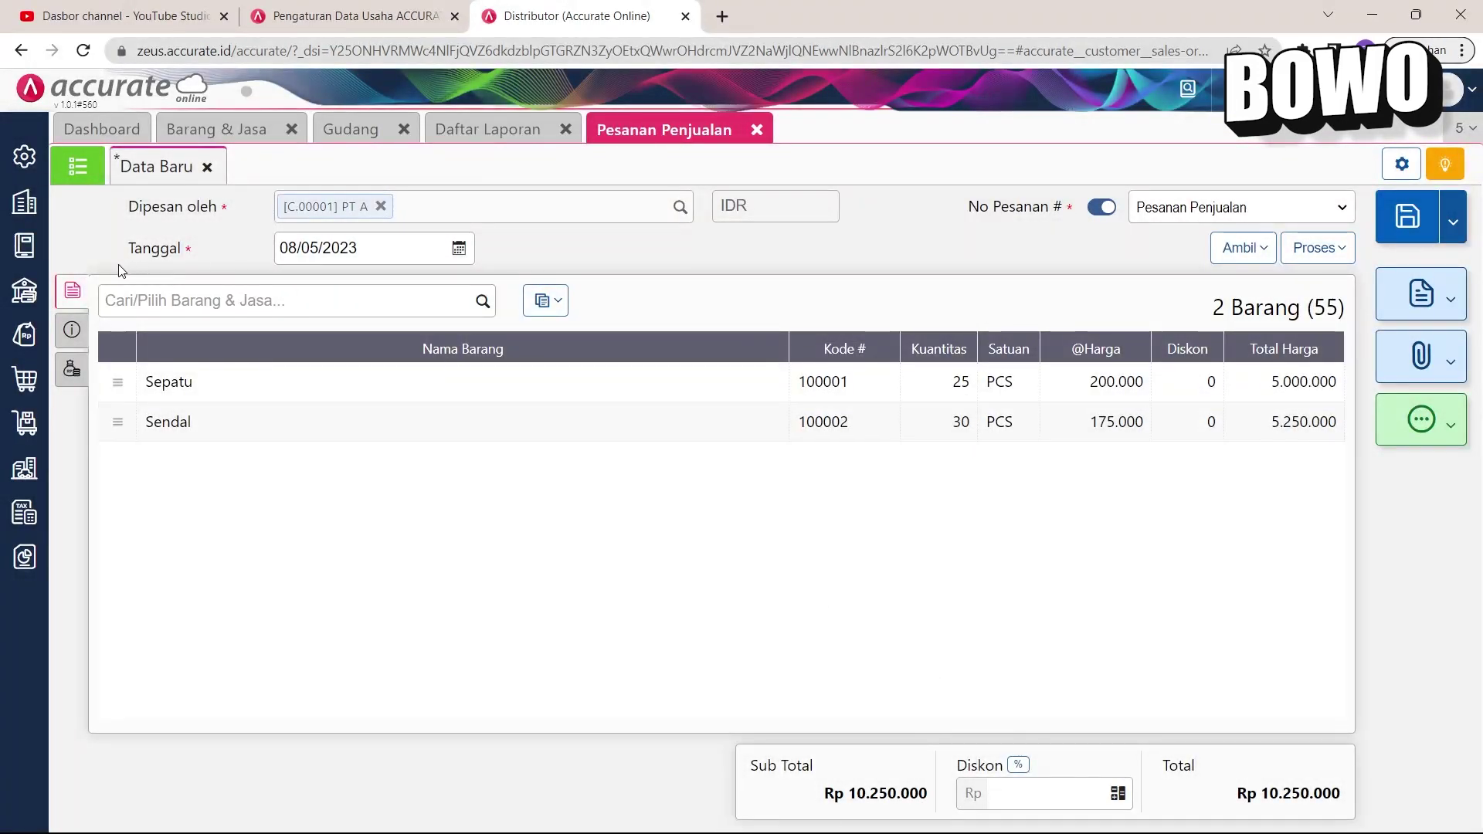
# Step: Enter Jakarta as the address in the sales order's additional info and save the order
pyautogui.click(75, 326)
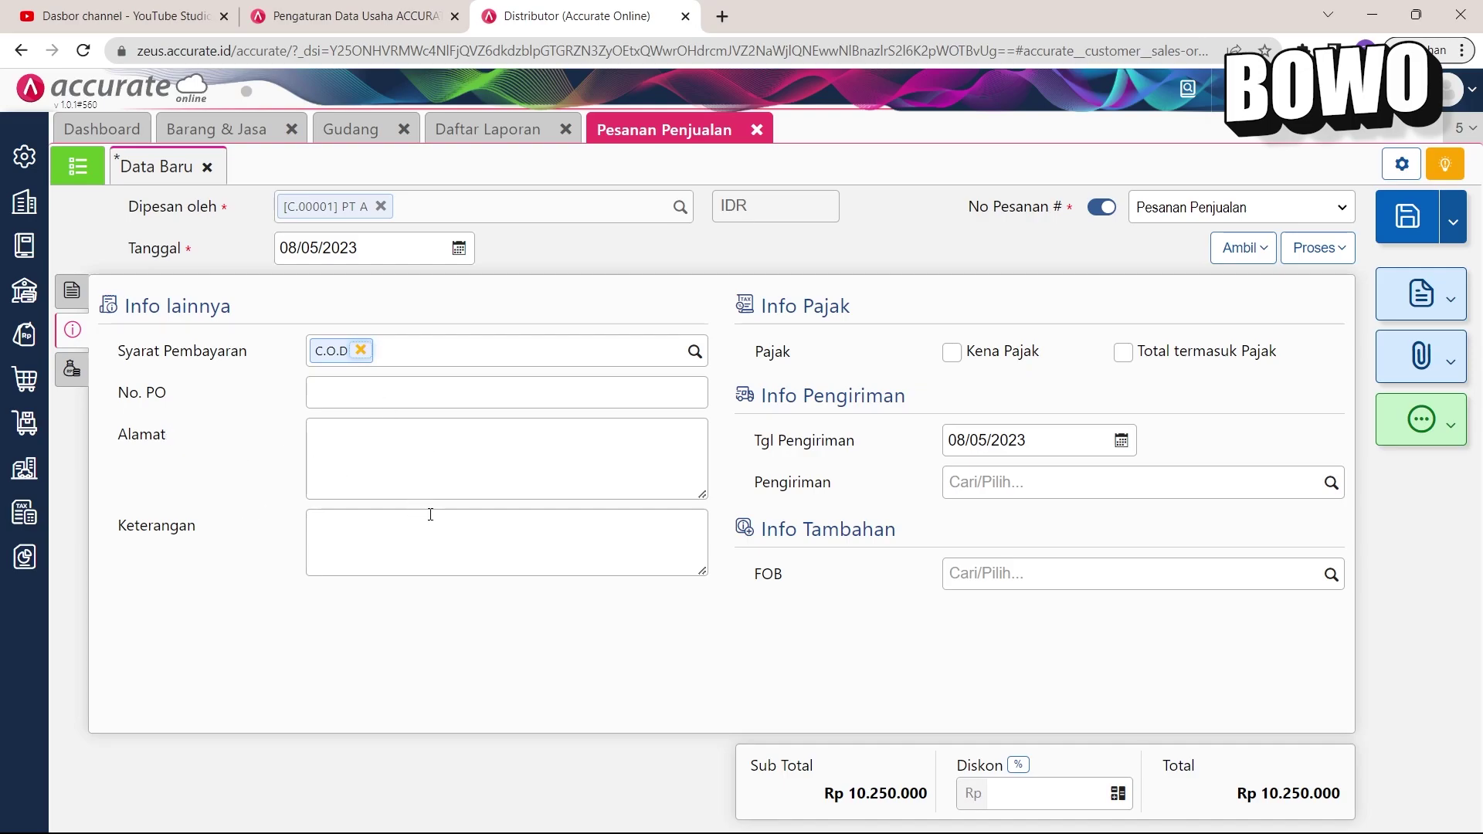
pyautogui.click(580, 516)
pyautogui.click(546, 473)
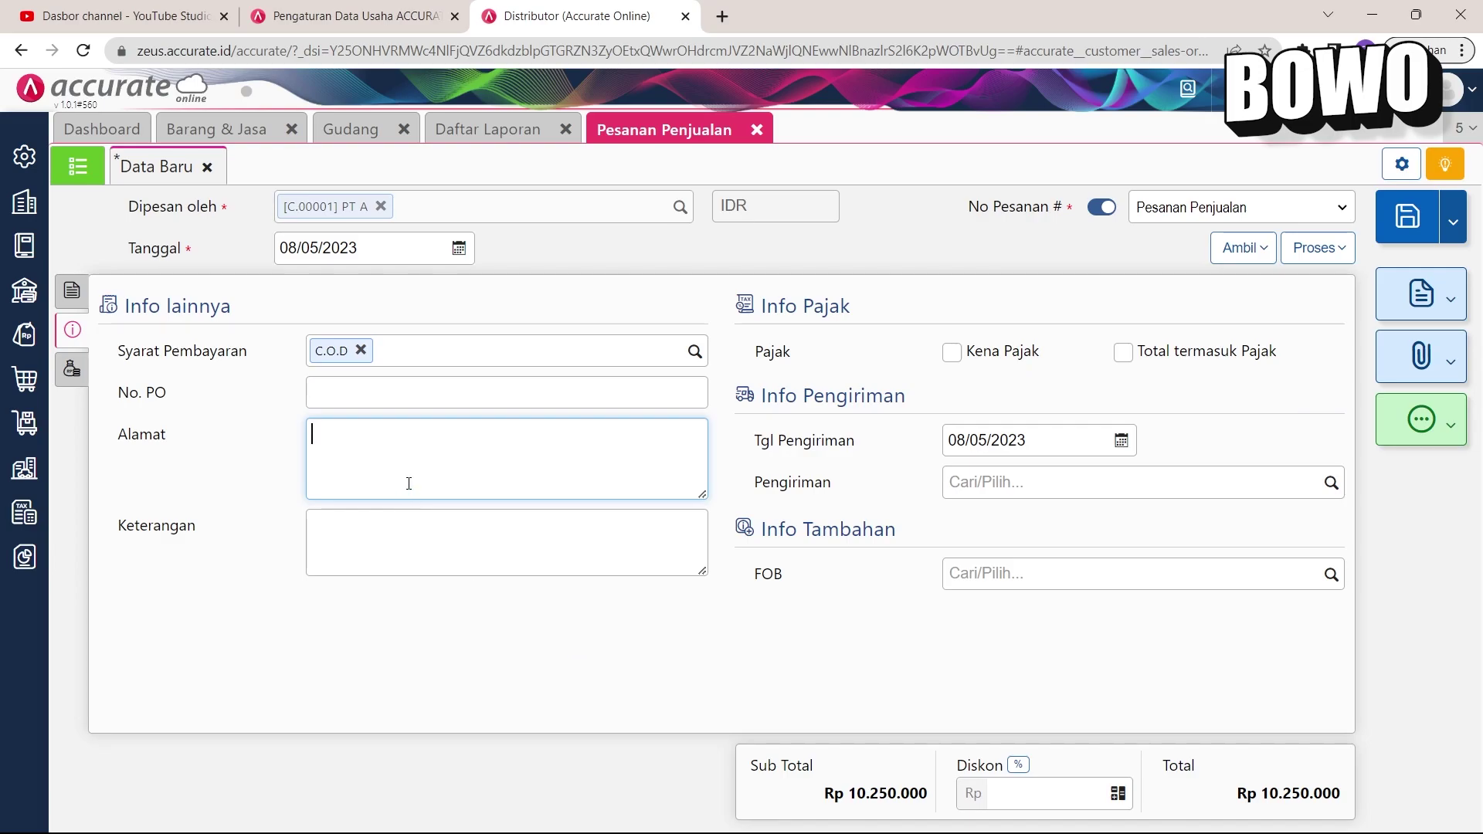
pyautogui.write('Jakarta')
pyautogui.click(73, 291)
pyautogui.click(1389, 230)
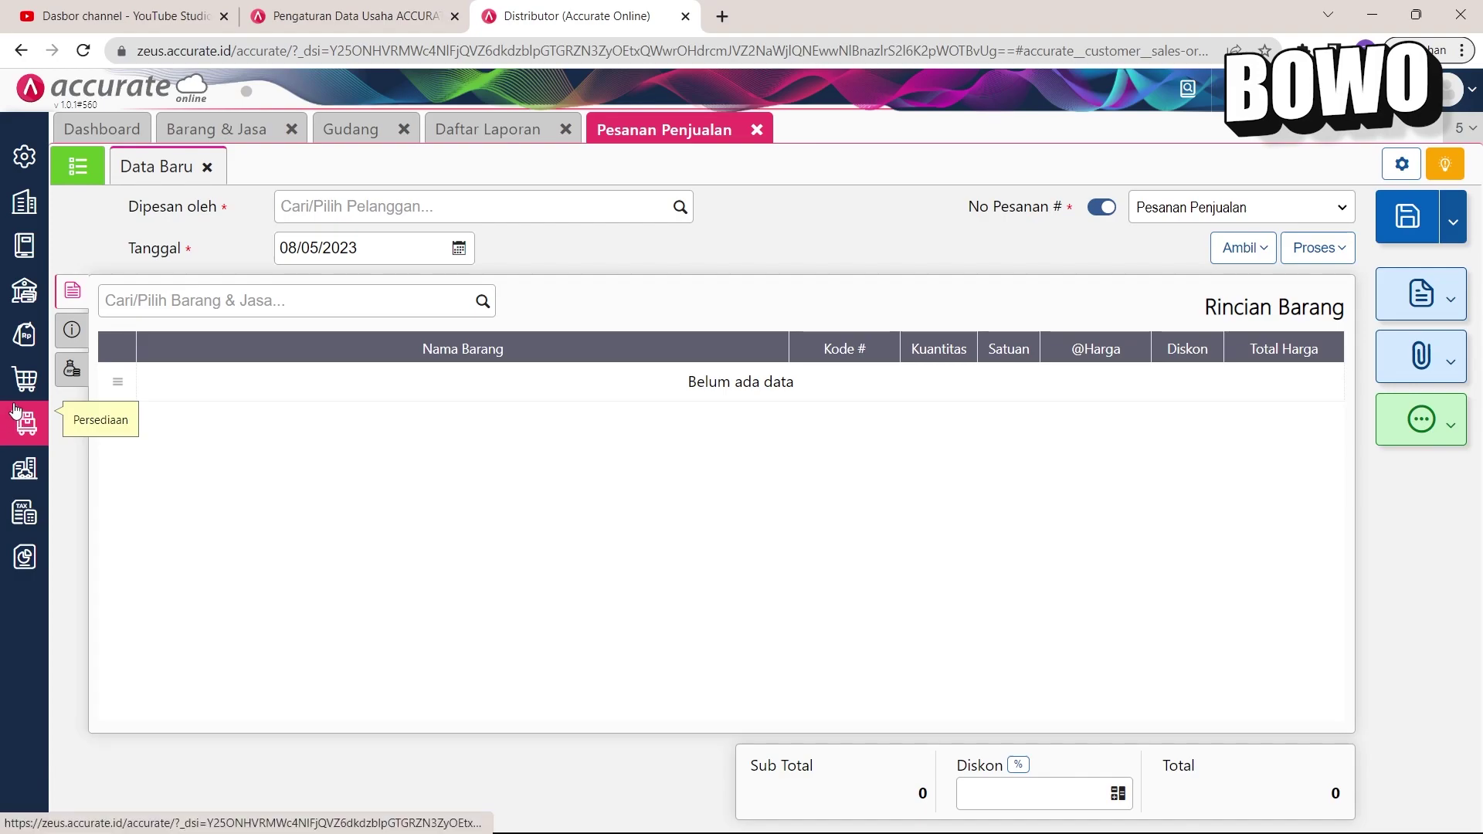
# Step: Start a new order delivery (Pengiriman Pesanan) in the sales module and choose PT A as the recipient
pyautogui.click(11, 356)
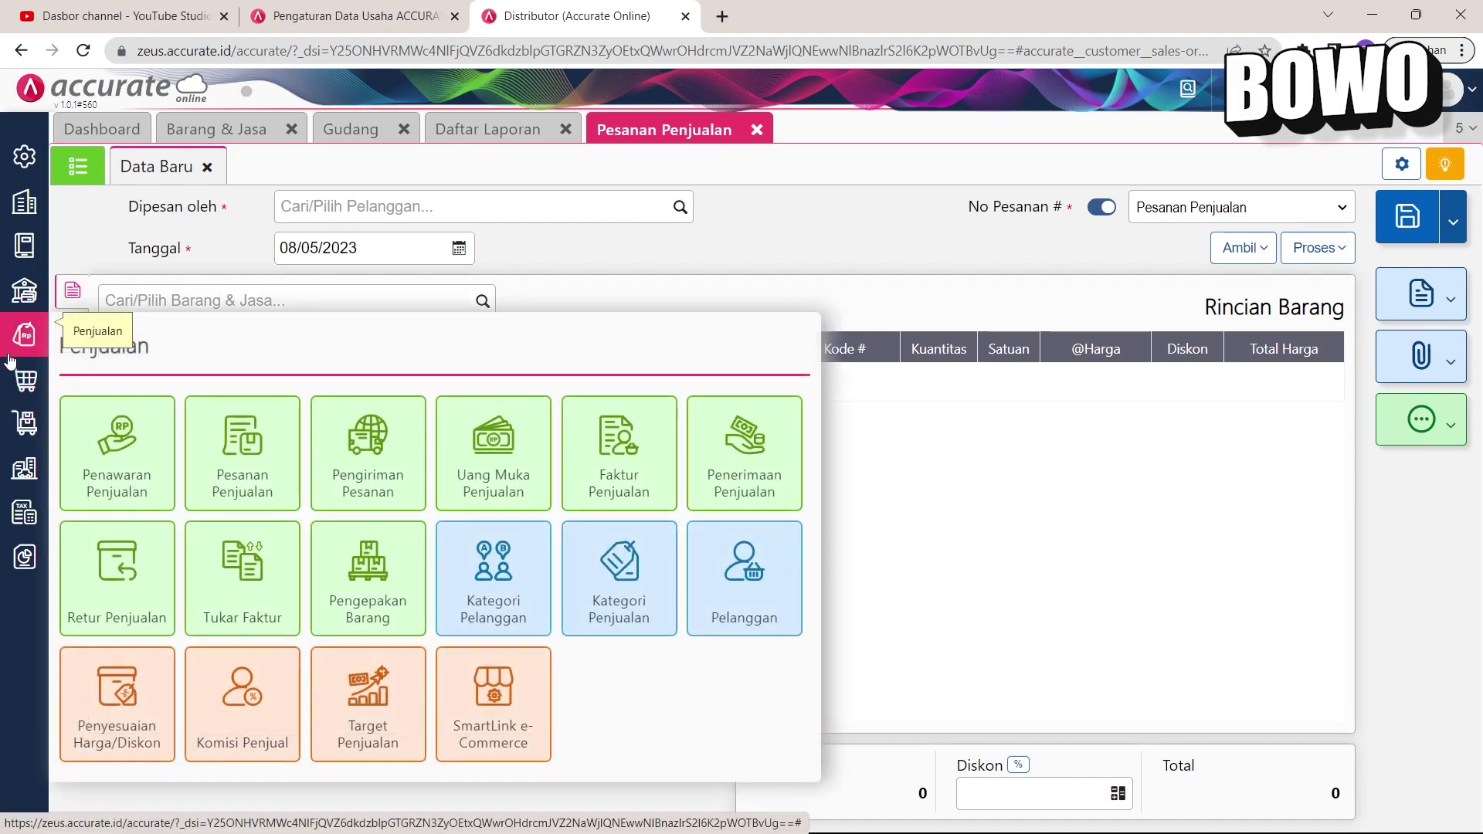
pyautogui.click(394, 477)
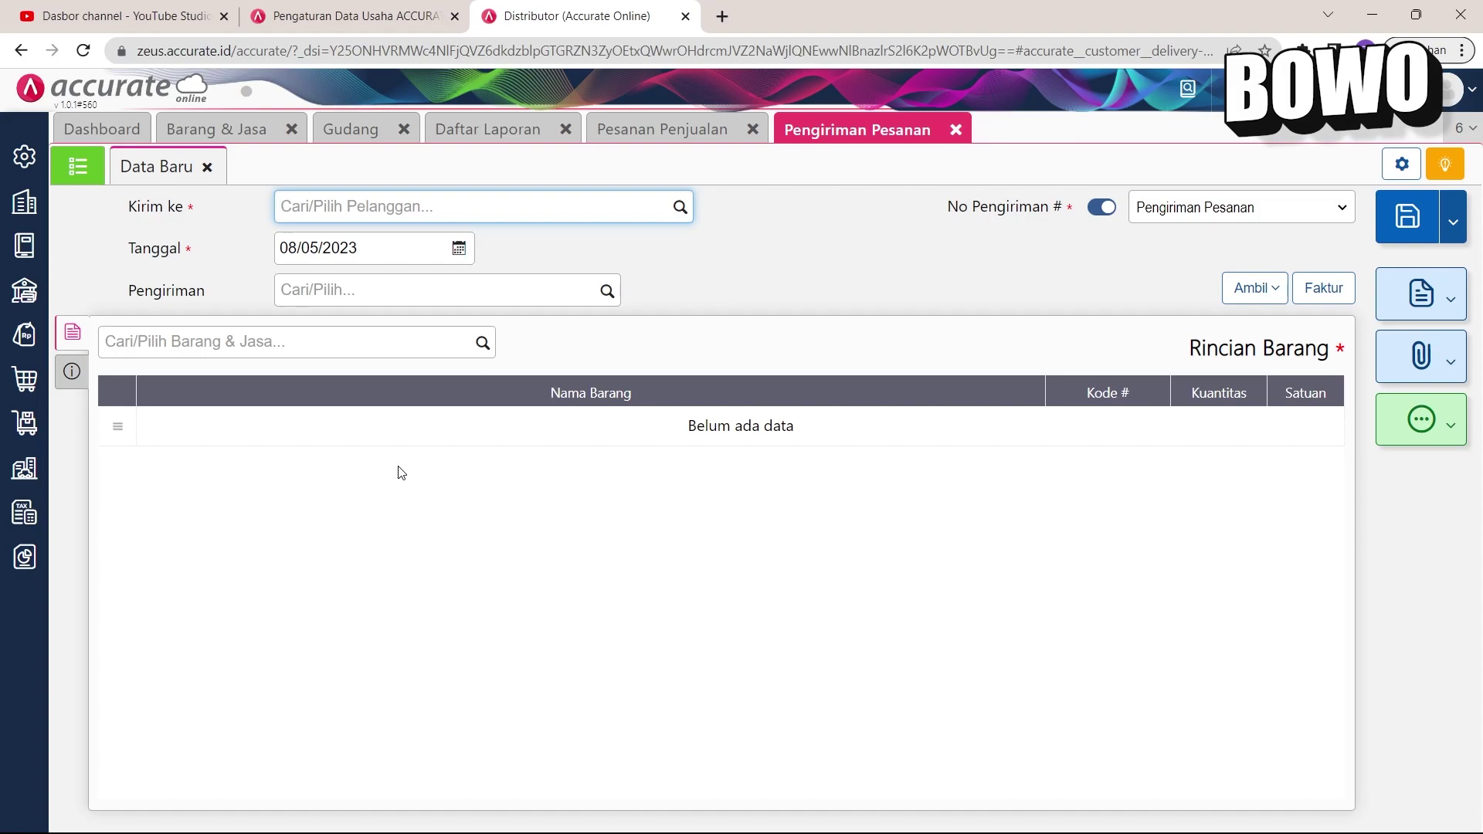
pyautogui.click(655, 128)
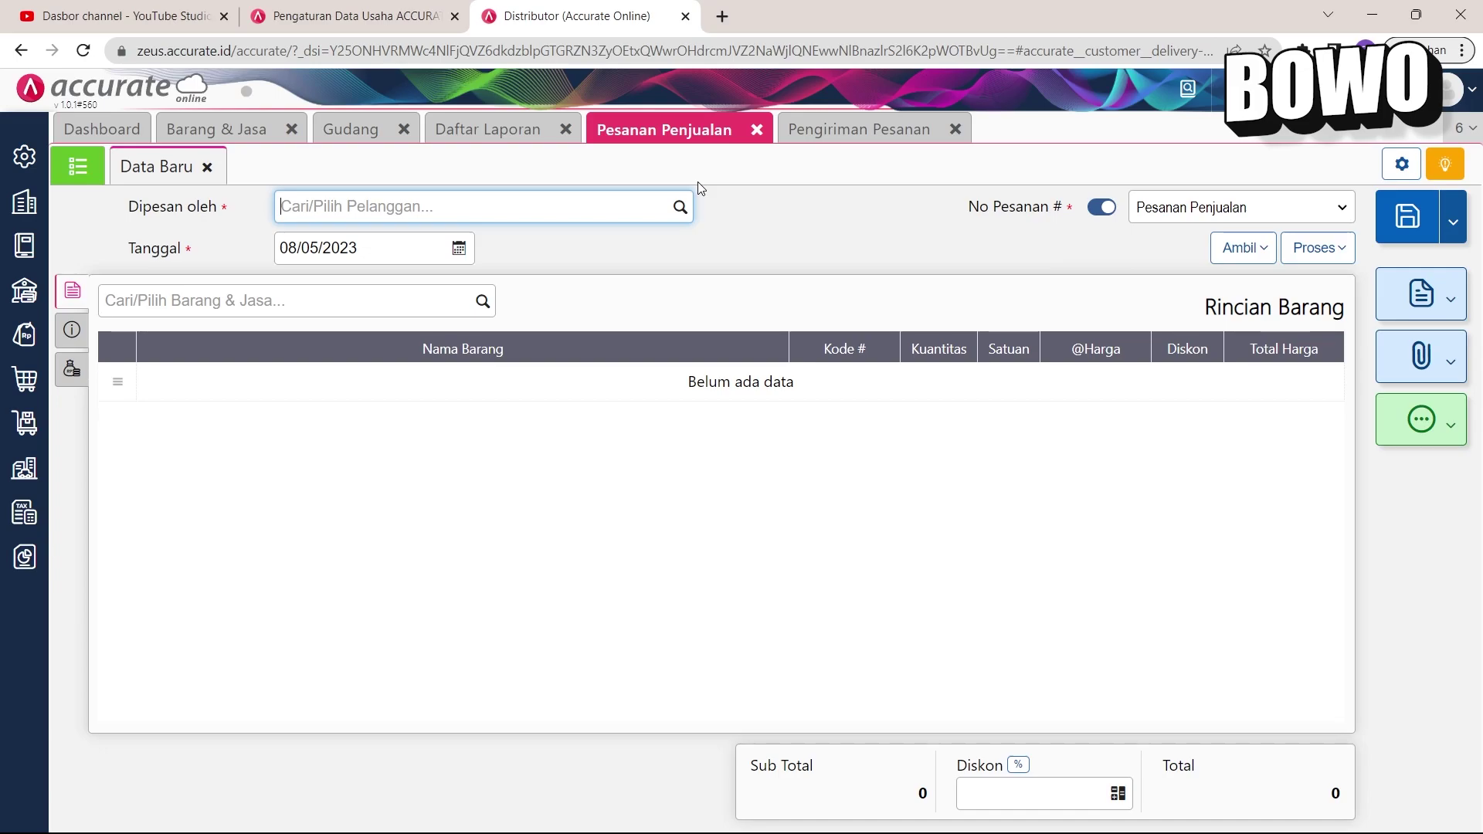
pyautogui.click(853, 136)
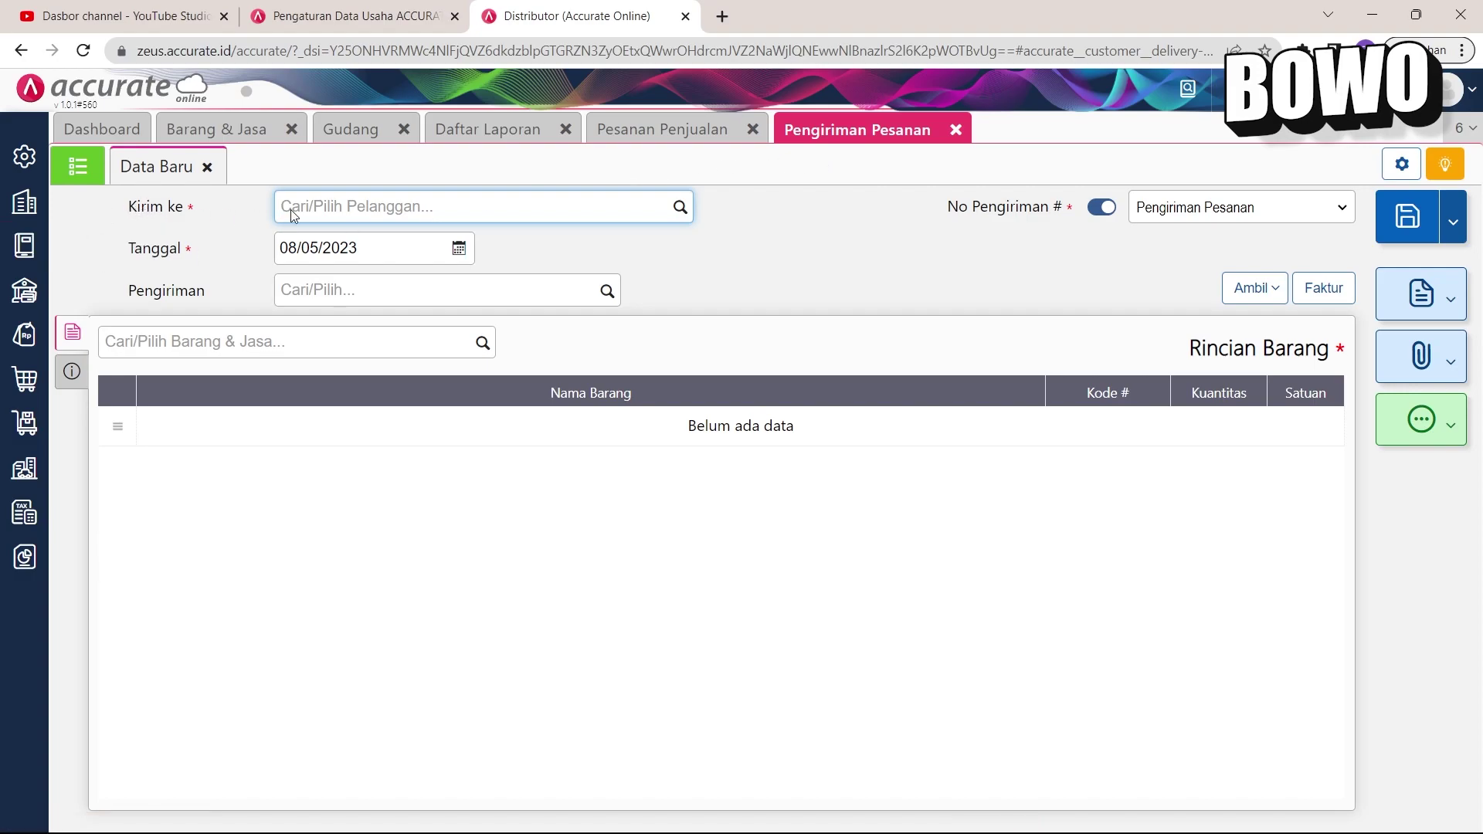
pyautogui.click(680, 207)
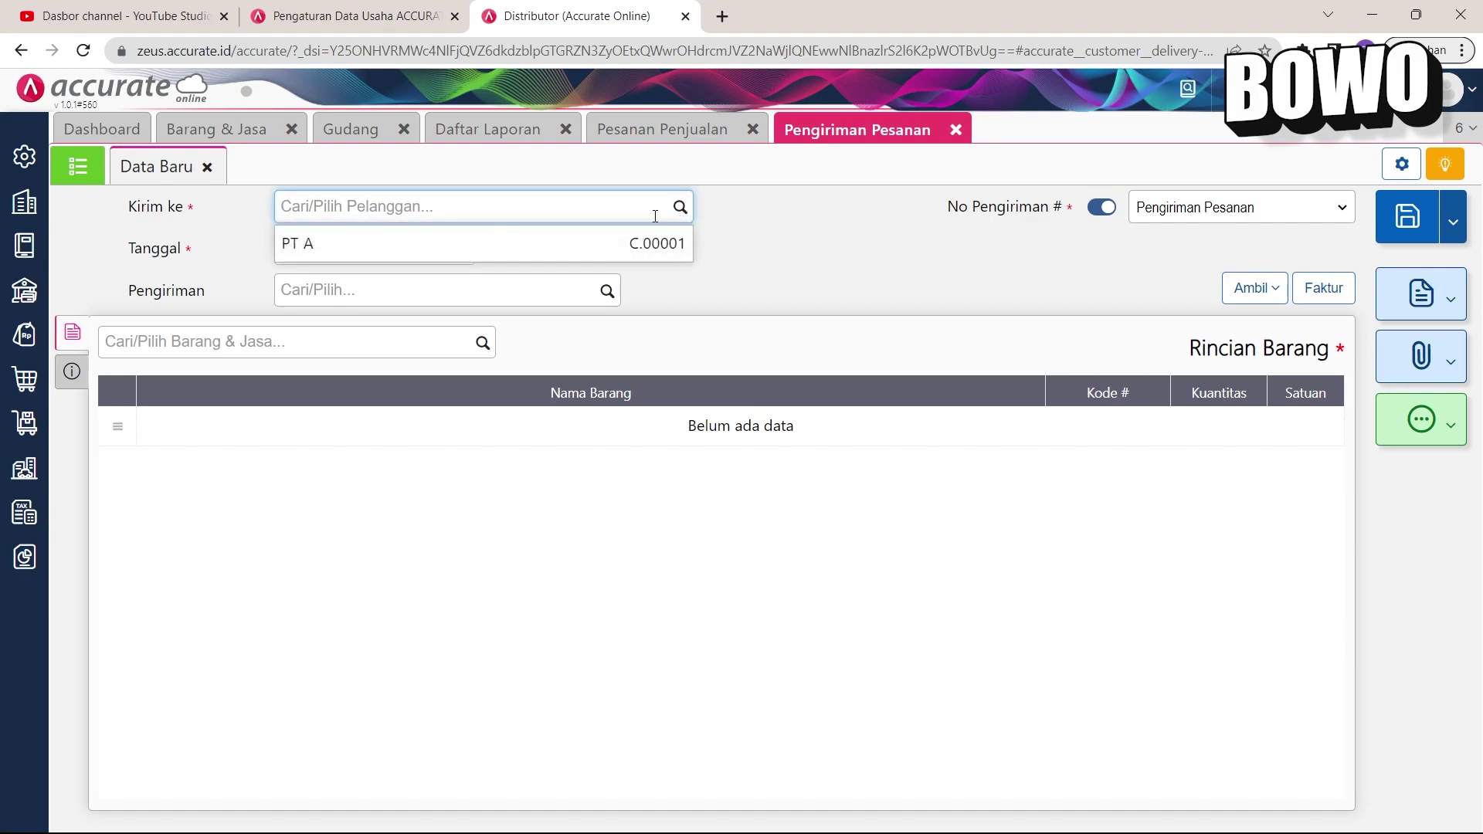
pyautogui.click(461, 245)
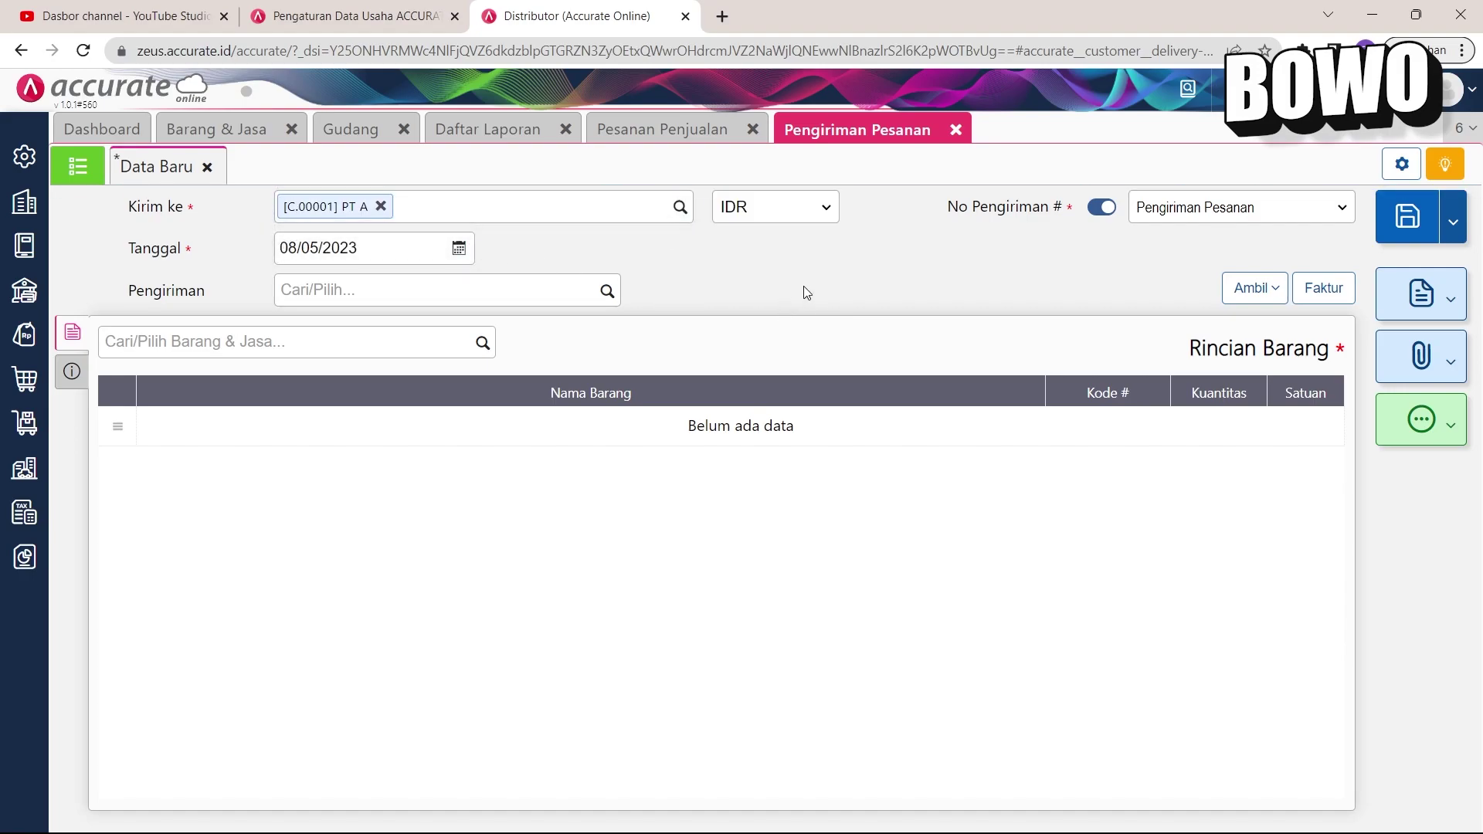
# Step: Copy the Sepatu and Sendal lines from PT A's sales order into the delivery and save it
pyautogui.click(1264, 290)
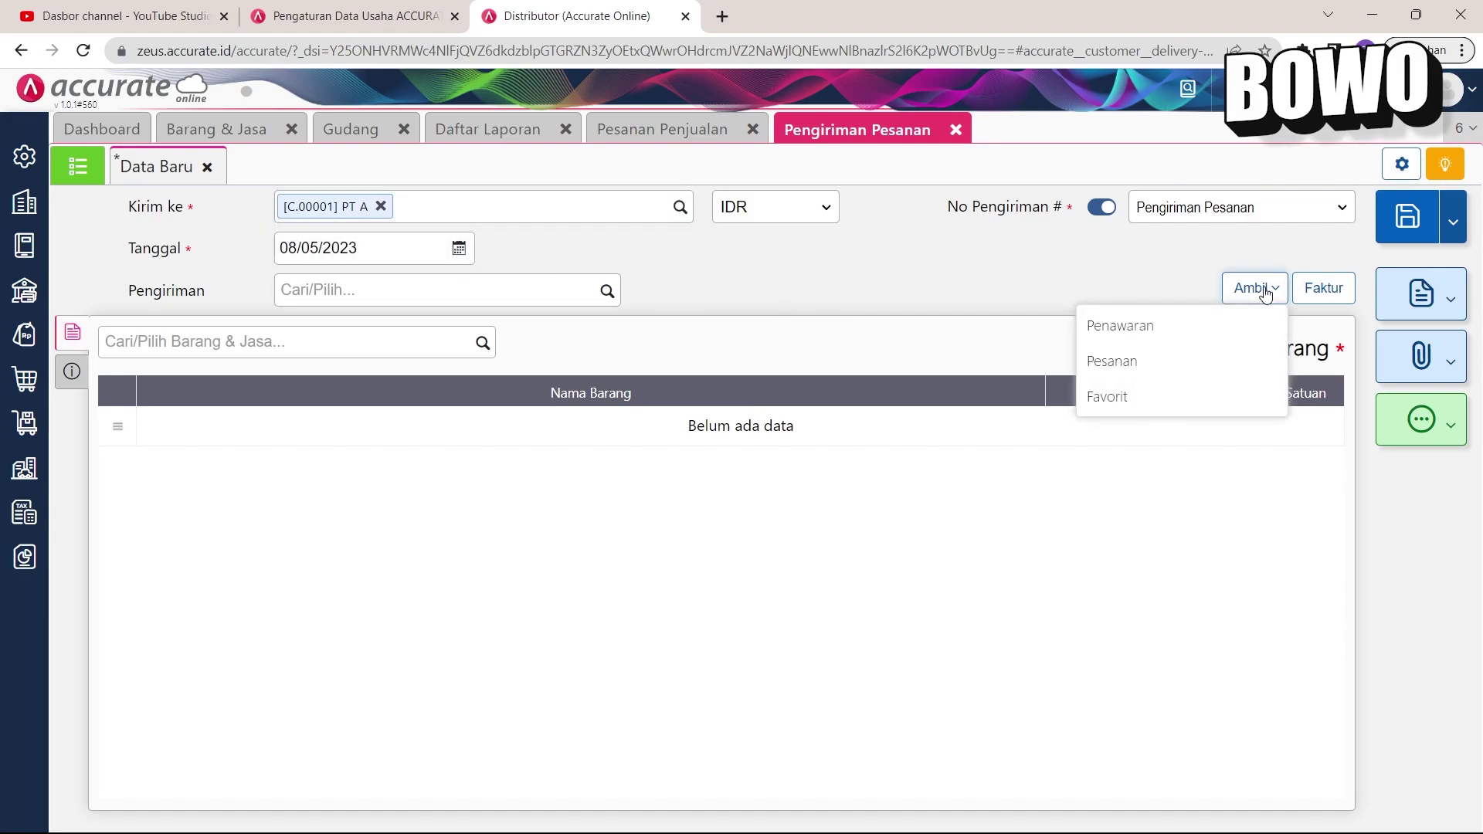
pyautogui.click(1129, 365)
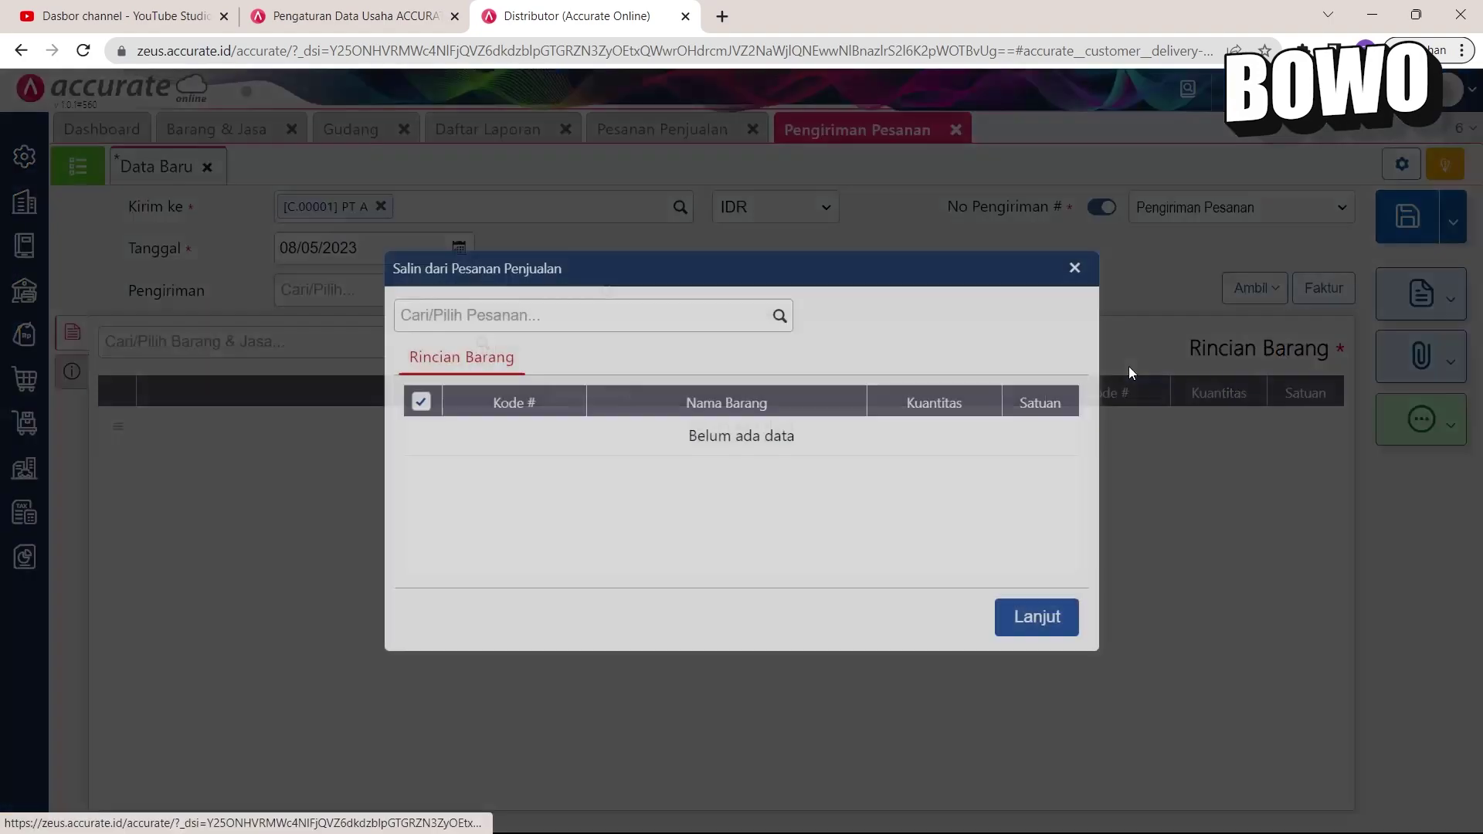
pyautogui.click(776, 328)
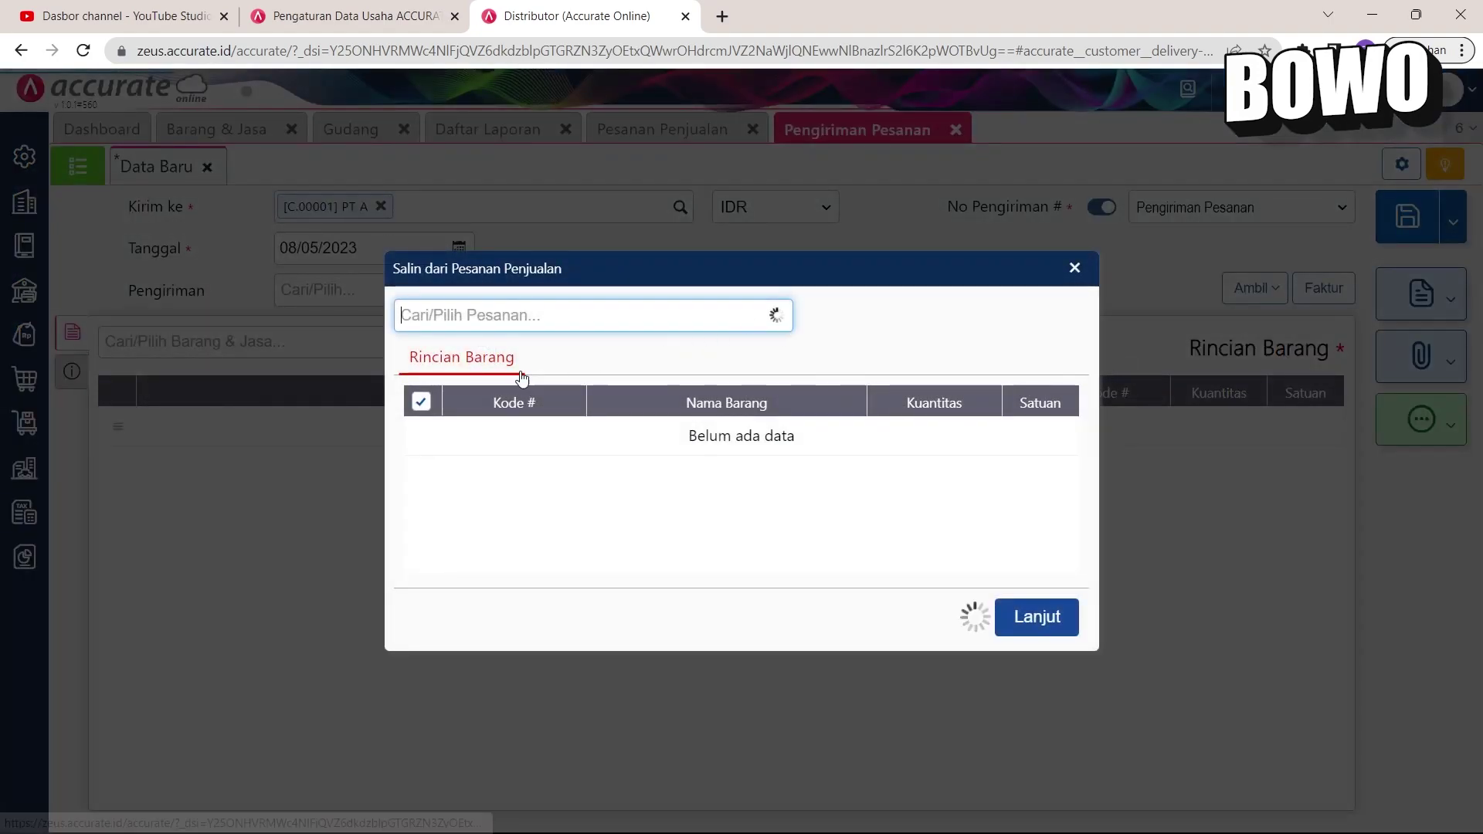
pyautogui.click(509, 383)
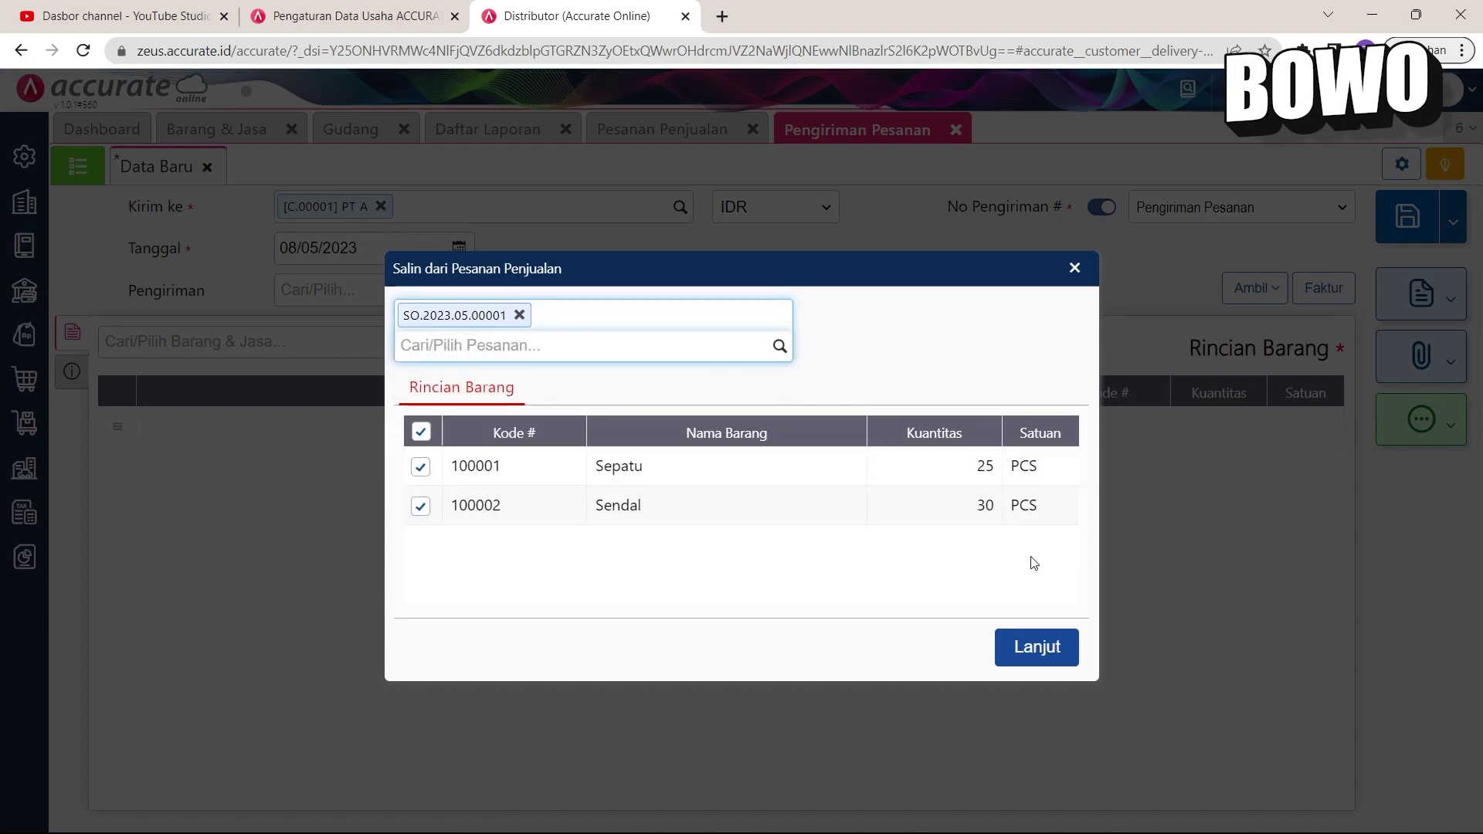
pyautogui.click(1057, 630)
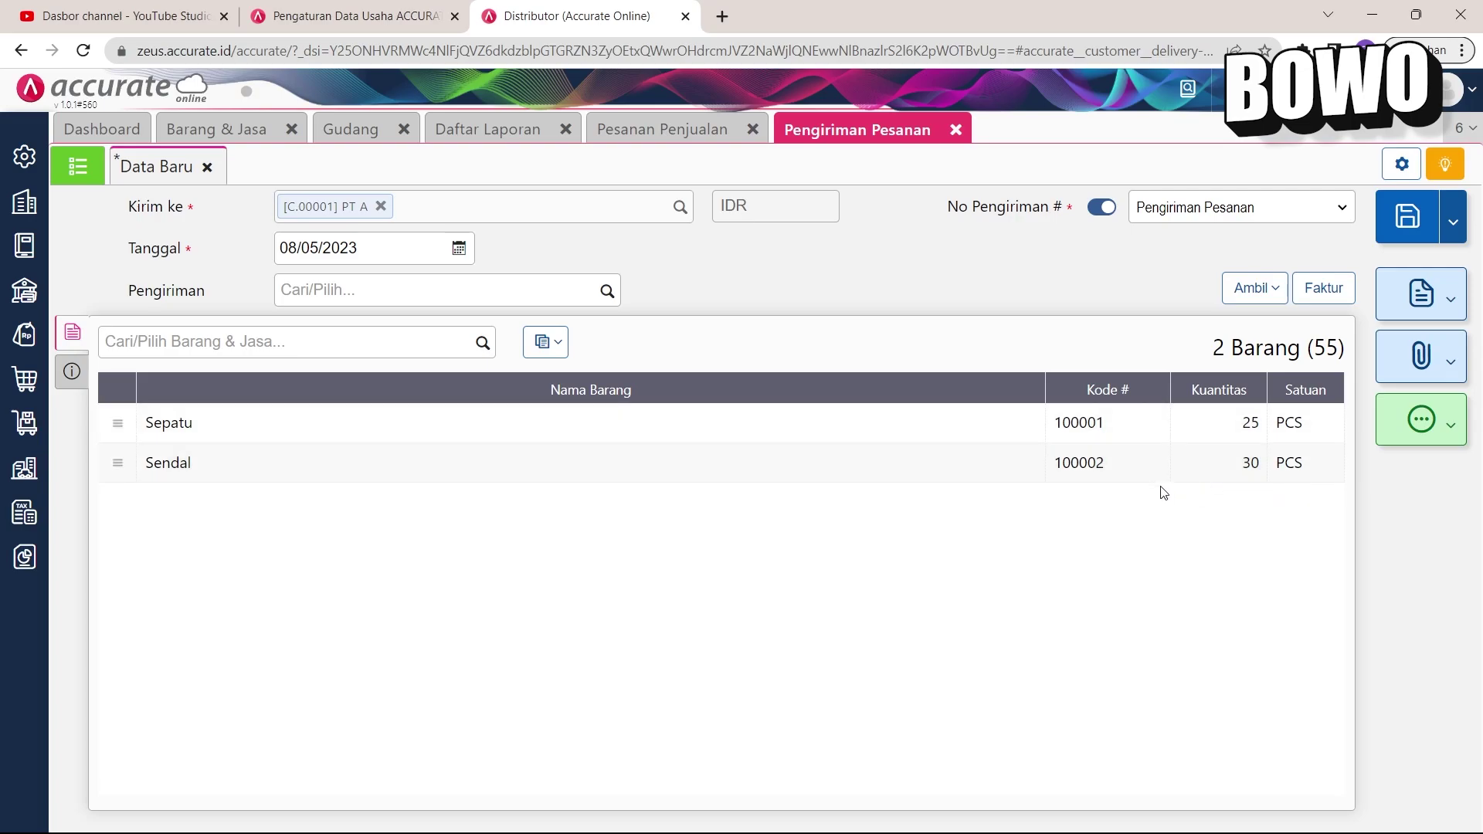
pyautogui.click(1410, 243)
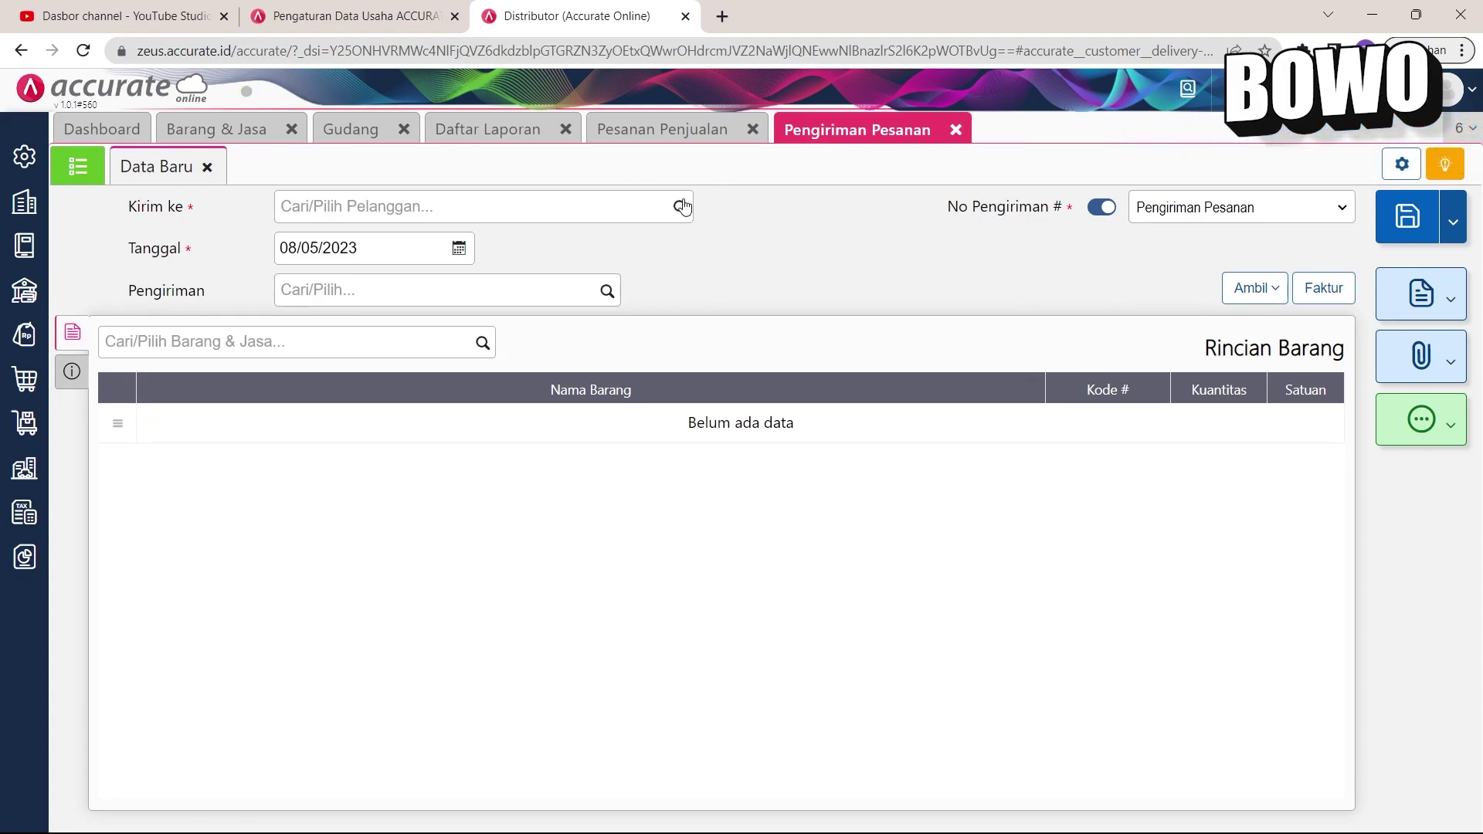
# Step: Refresh the Kartu Stok Persediaan report and examine the delivery to PT A, remaining quantity and warehouse of Sendal
pyautogui.click(468, 132)
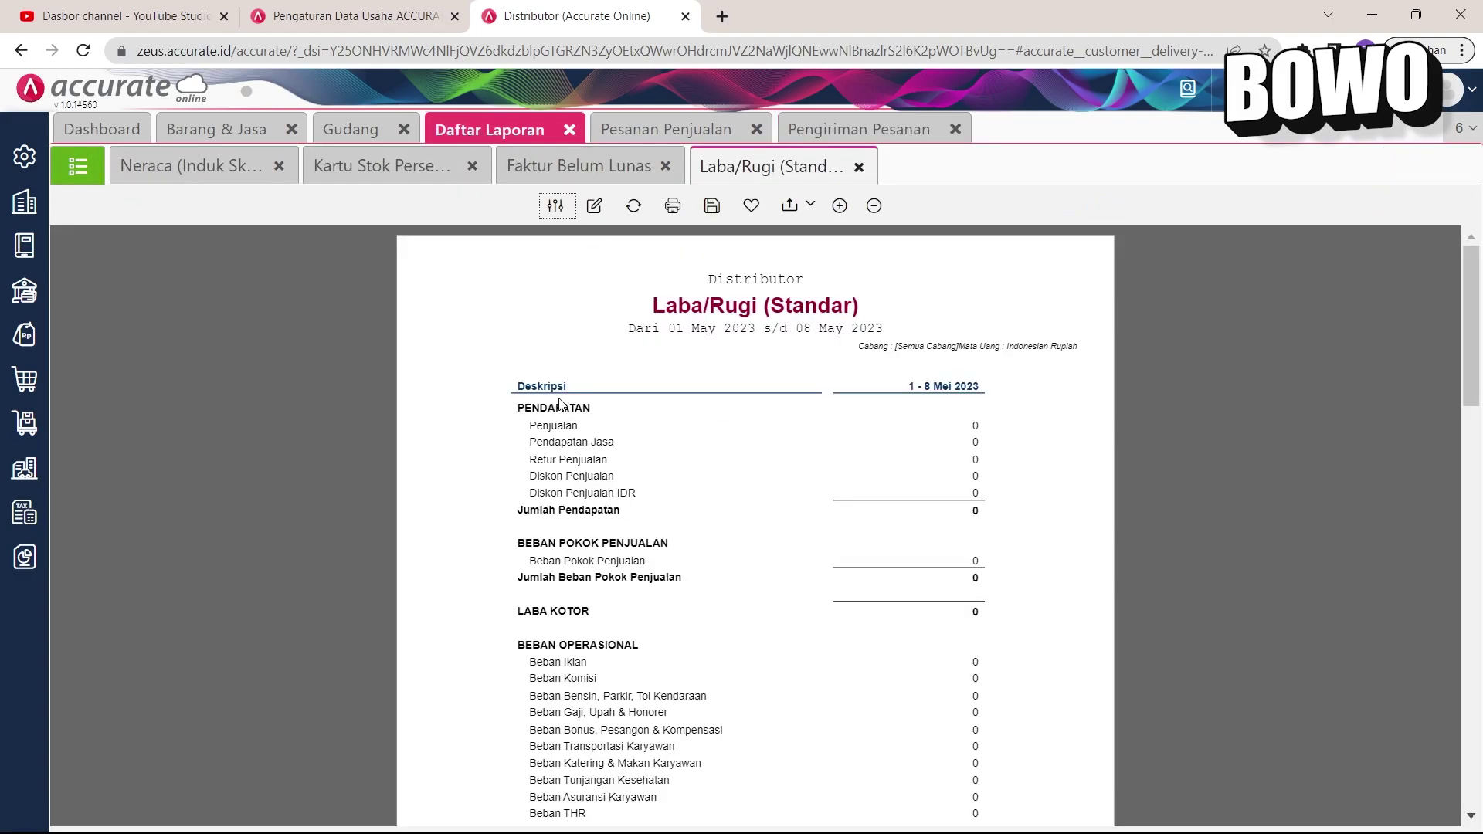
pyautogui.click(417, 171)
pyautogui.click(634, 206)
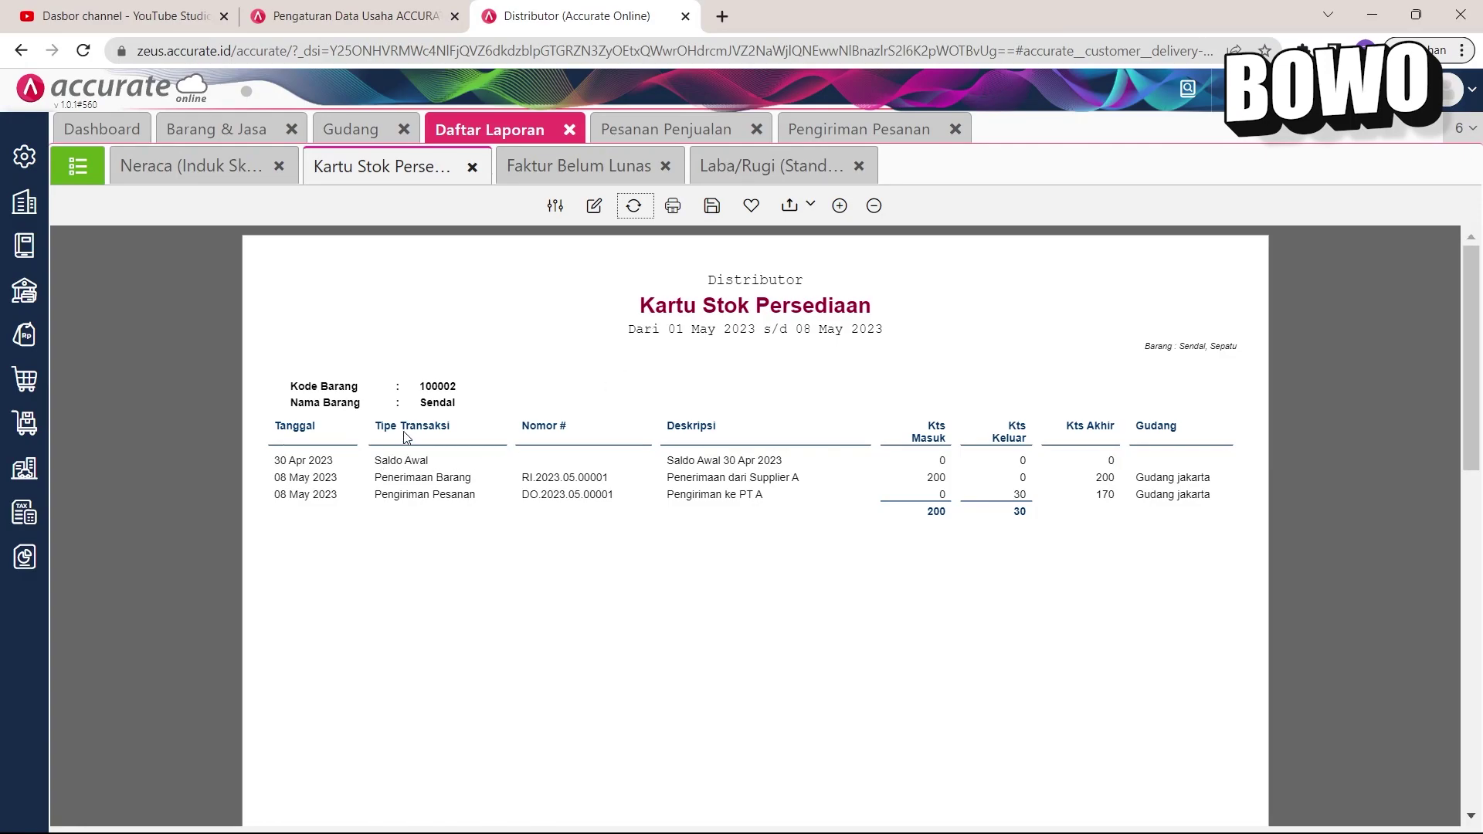
pyautogui.moveTo(422, 408); pyautogui.dragTo(502, 426)
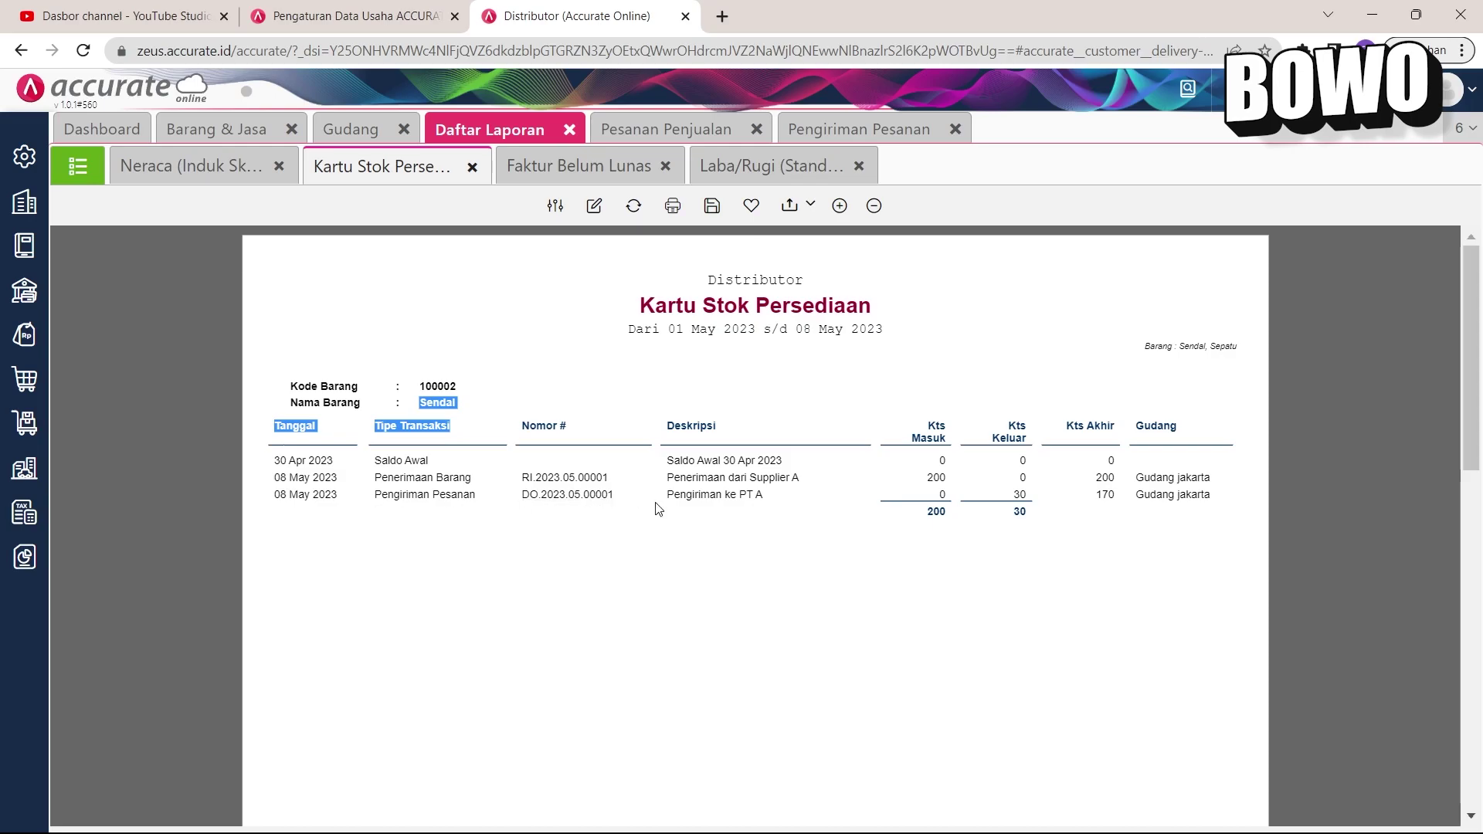
pyautogui.moveTo(680, 504); pyautogui.dragTo(898, 512)
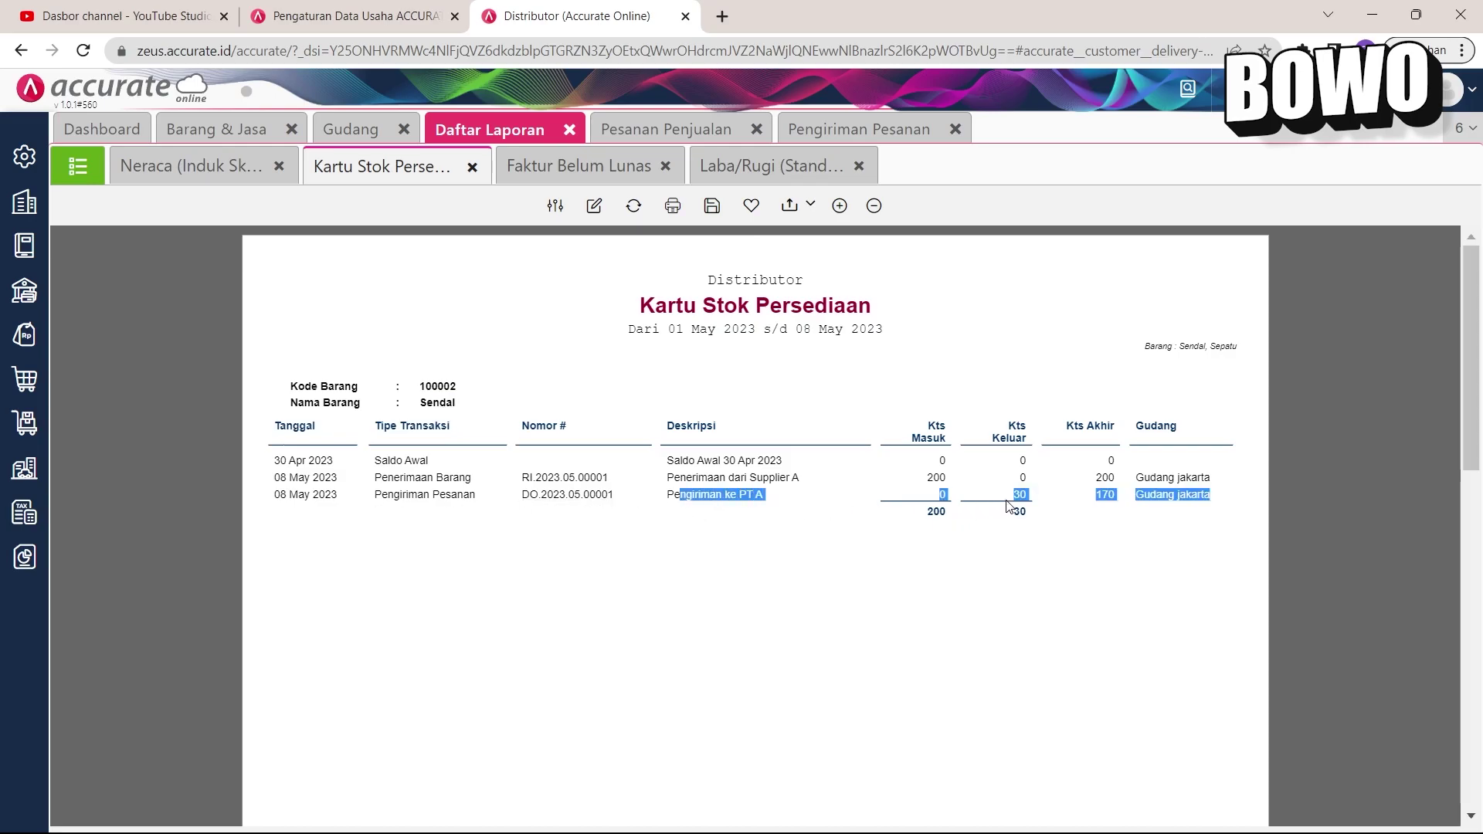
pyautogui.click(1074, 536)
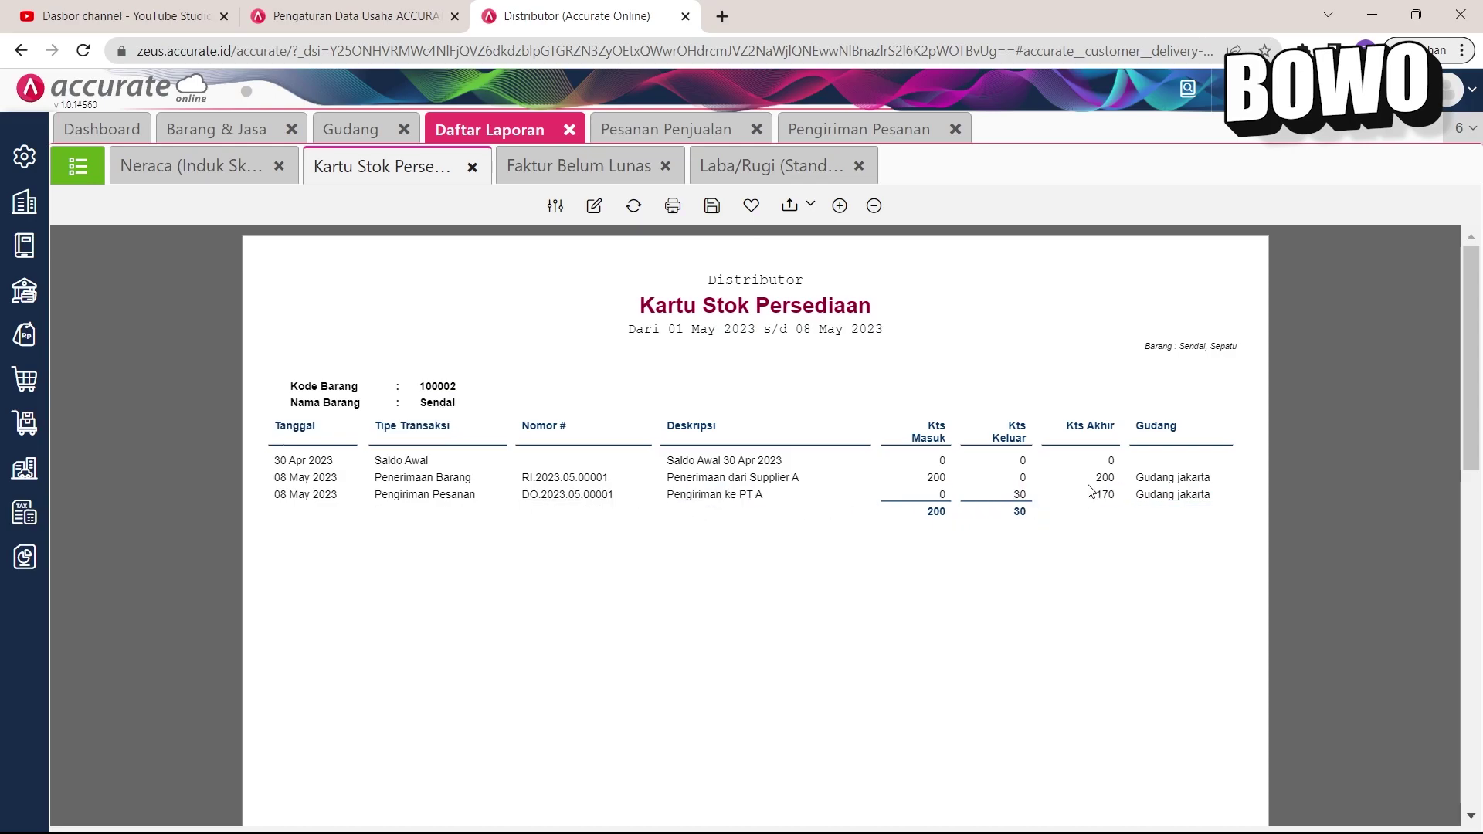
pyautogui.moveTo(1095, 497); pyautogui.dragTo(1135, 515)
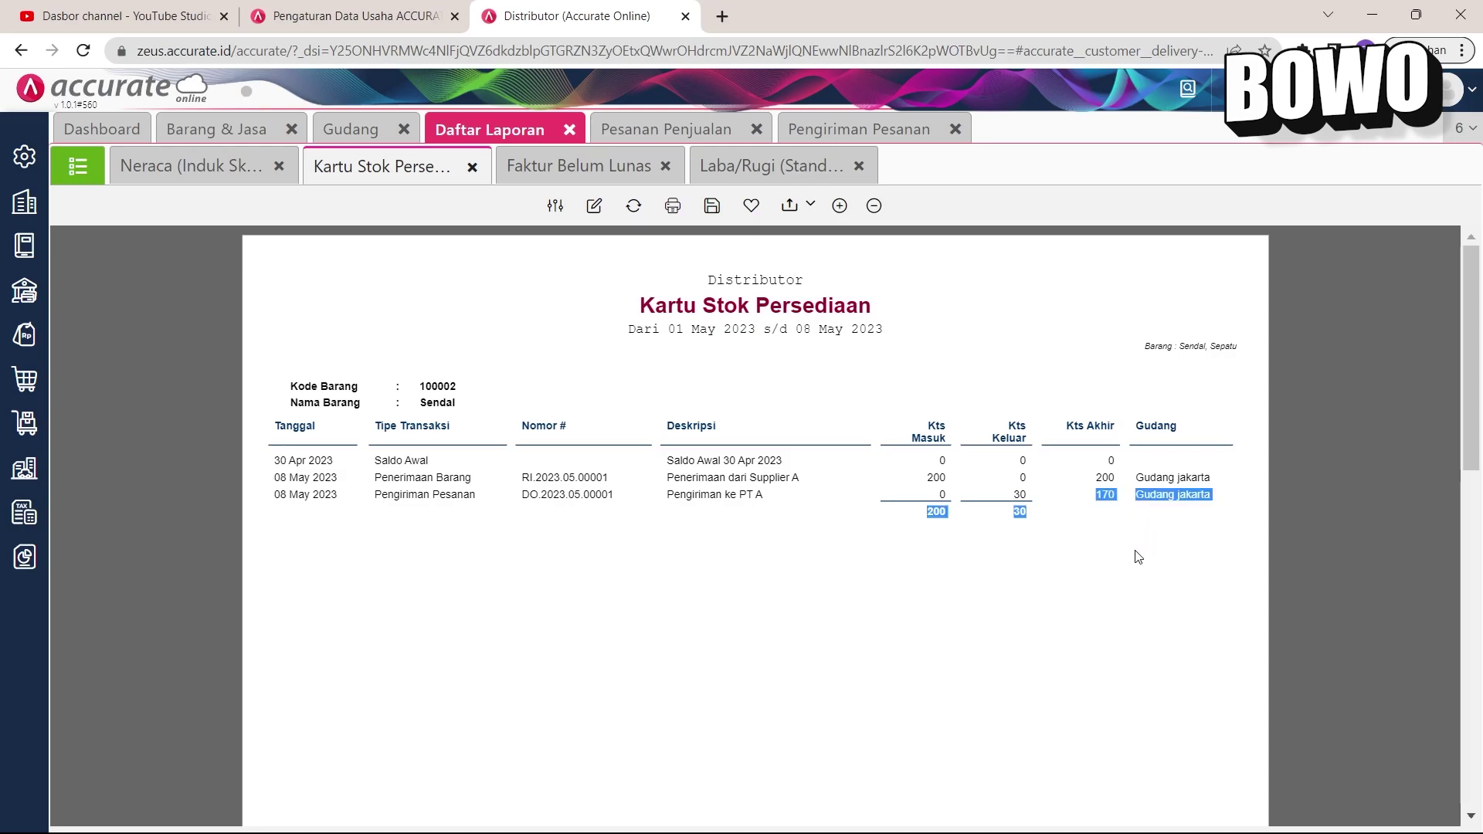
pyautogui.click(1194, 493)
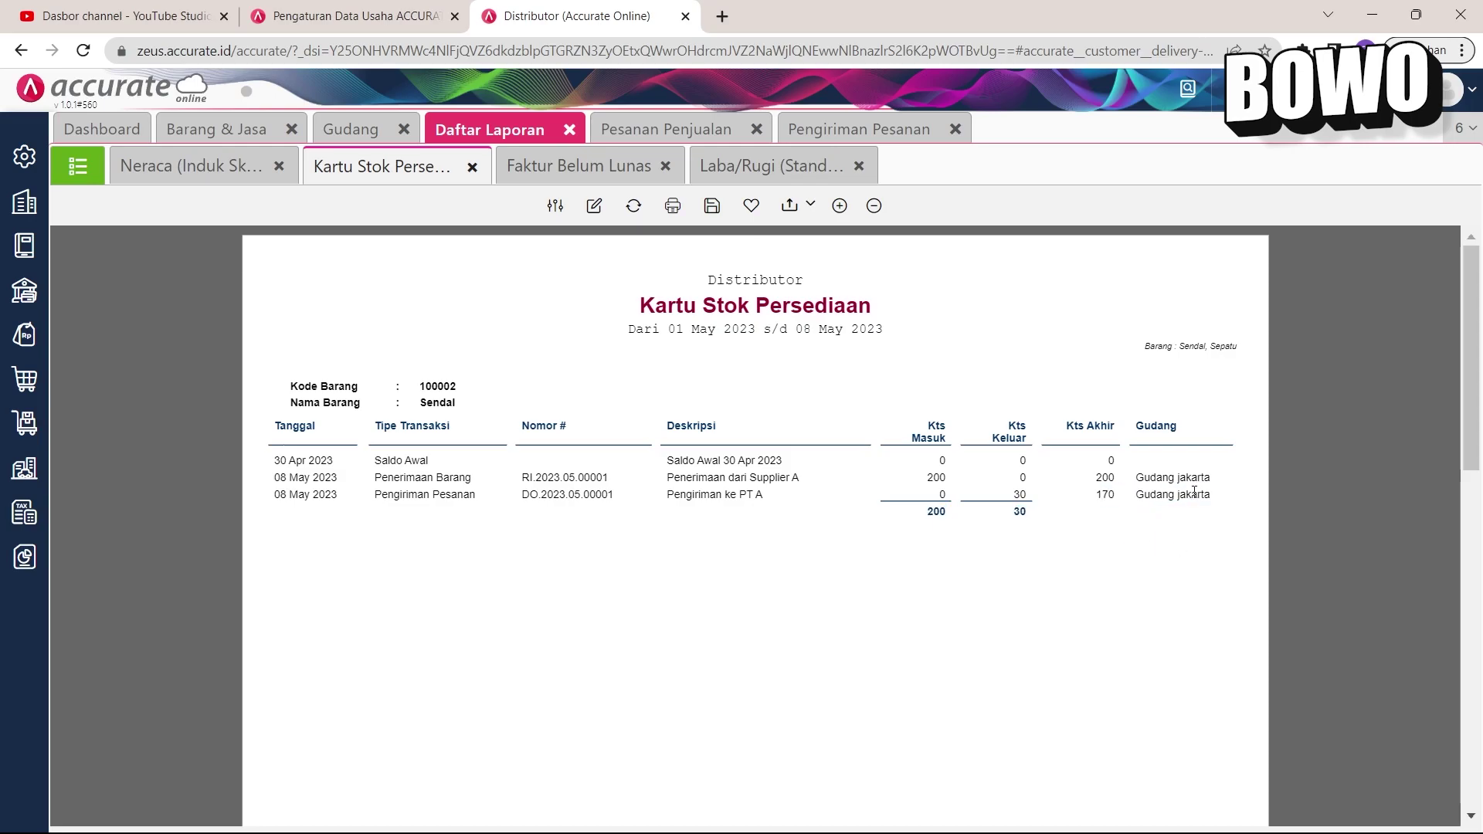
# Step: Review Sepatu's delivery and remaining stock in Kartu Stok Persediaan, and refresh the Neraca report to examine the inventory accounts
pyautogui.scroll(-10, 1202, 493)
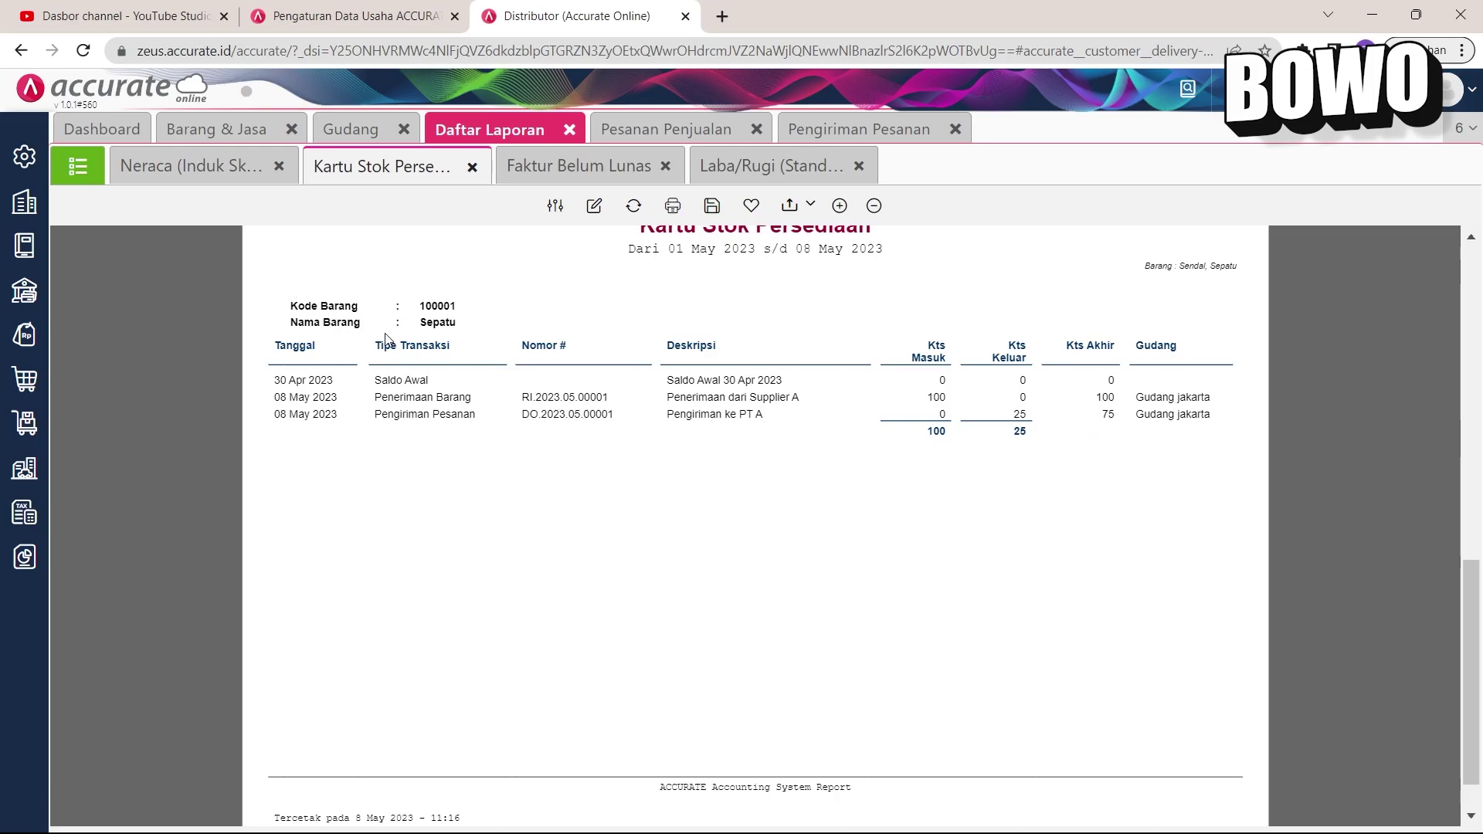
pyautogui.click(205, 159)
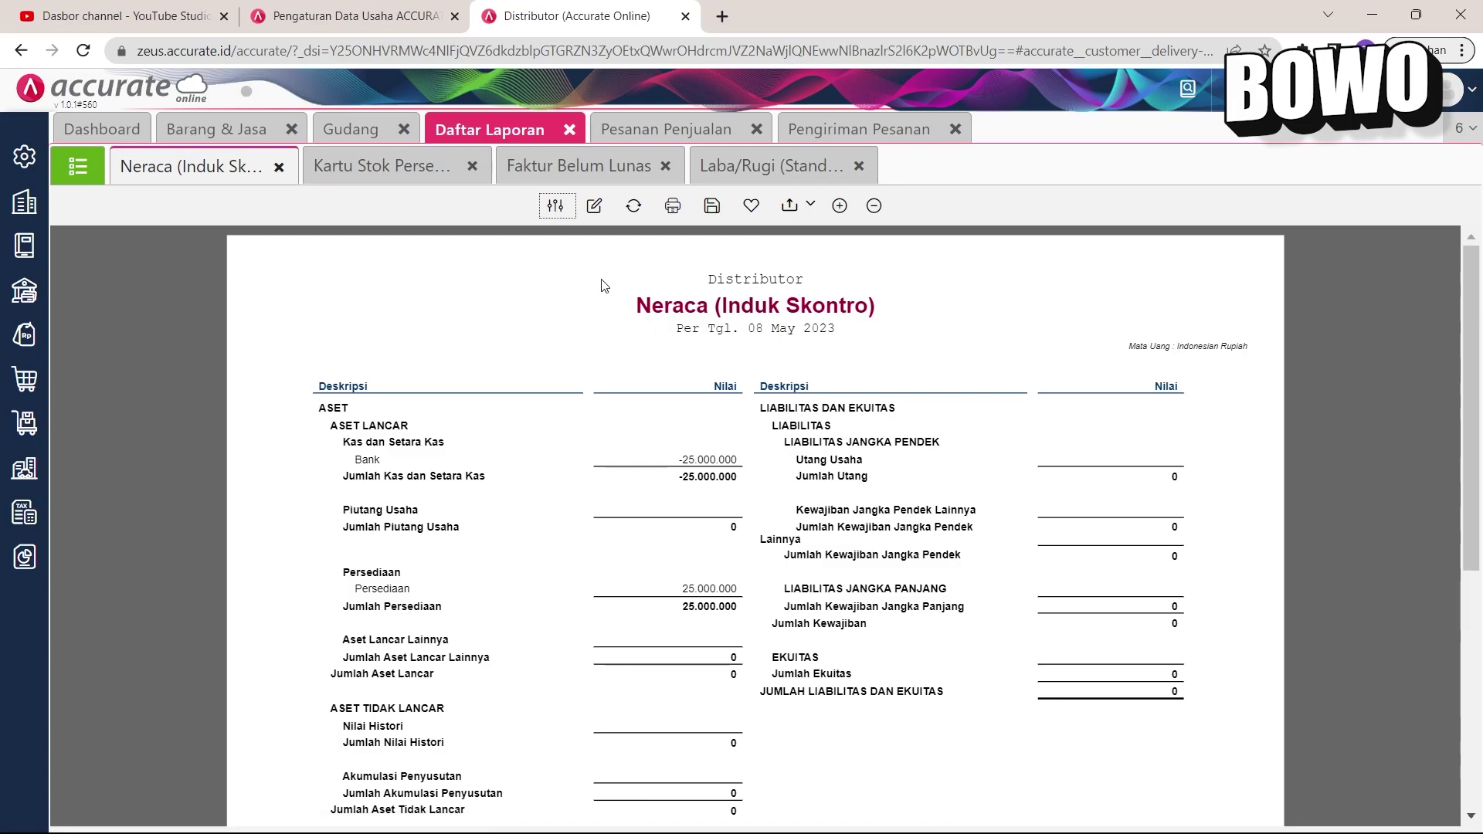
pyautogui.click(634, 206)
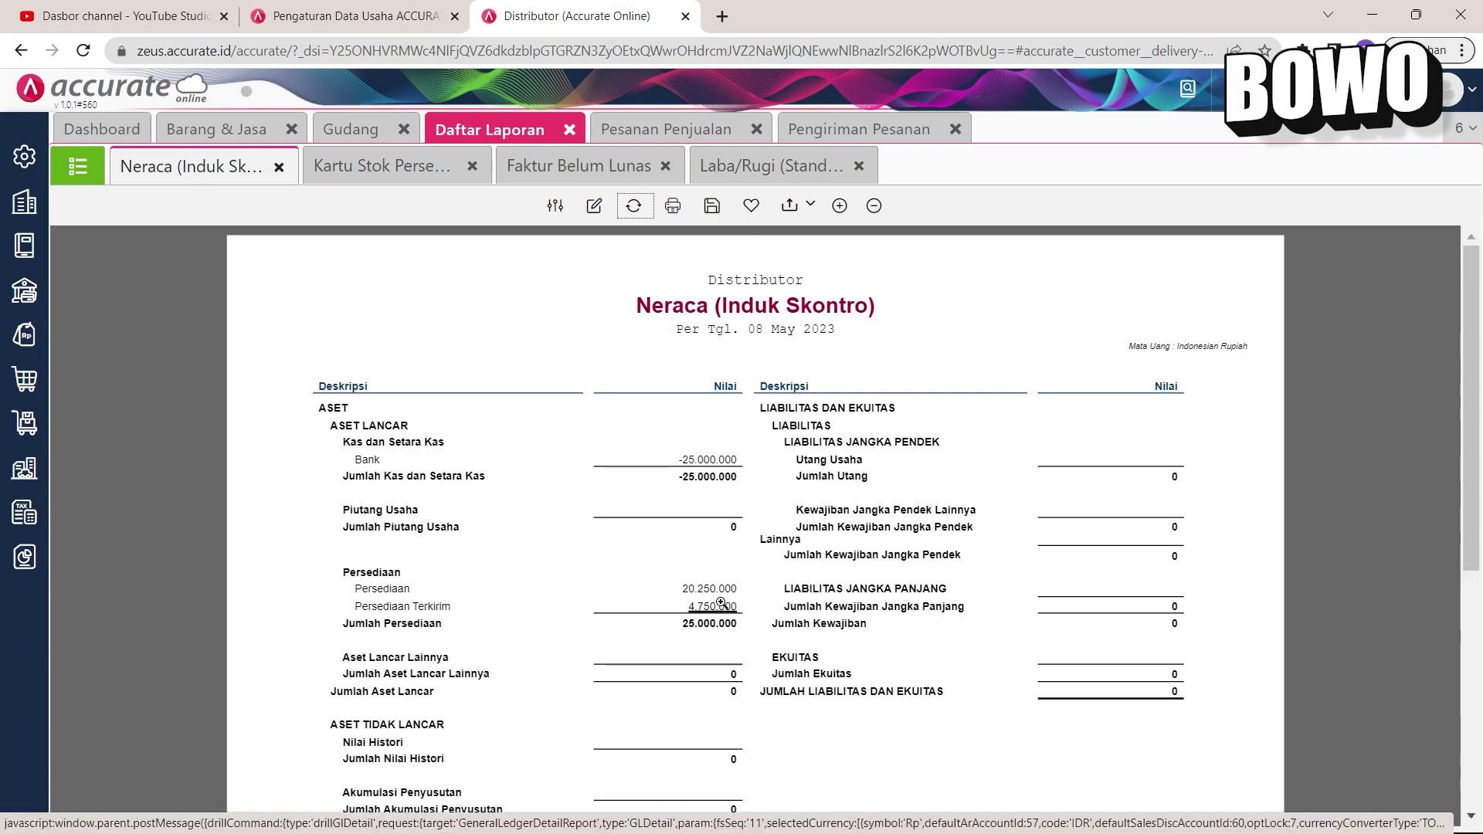
# Step: Close the Pesanan Penjualan and Pengiriman Pesanan forms
pyautogui.click(718, 136)
pyautogui.click(756, 129)
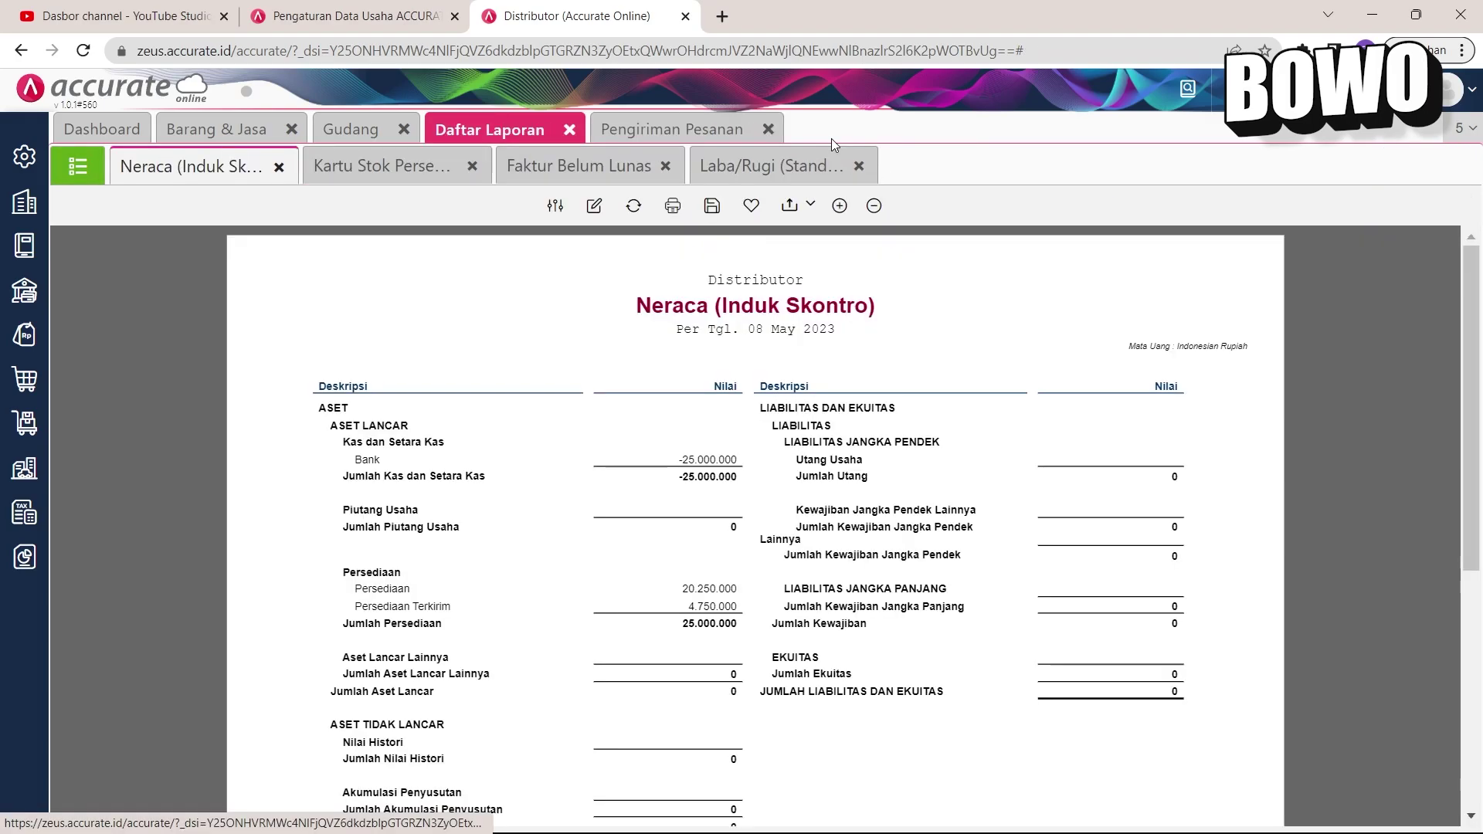
pyautogui.click(768, 131)
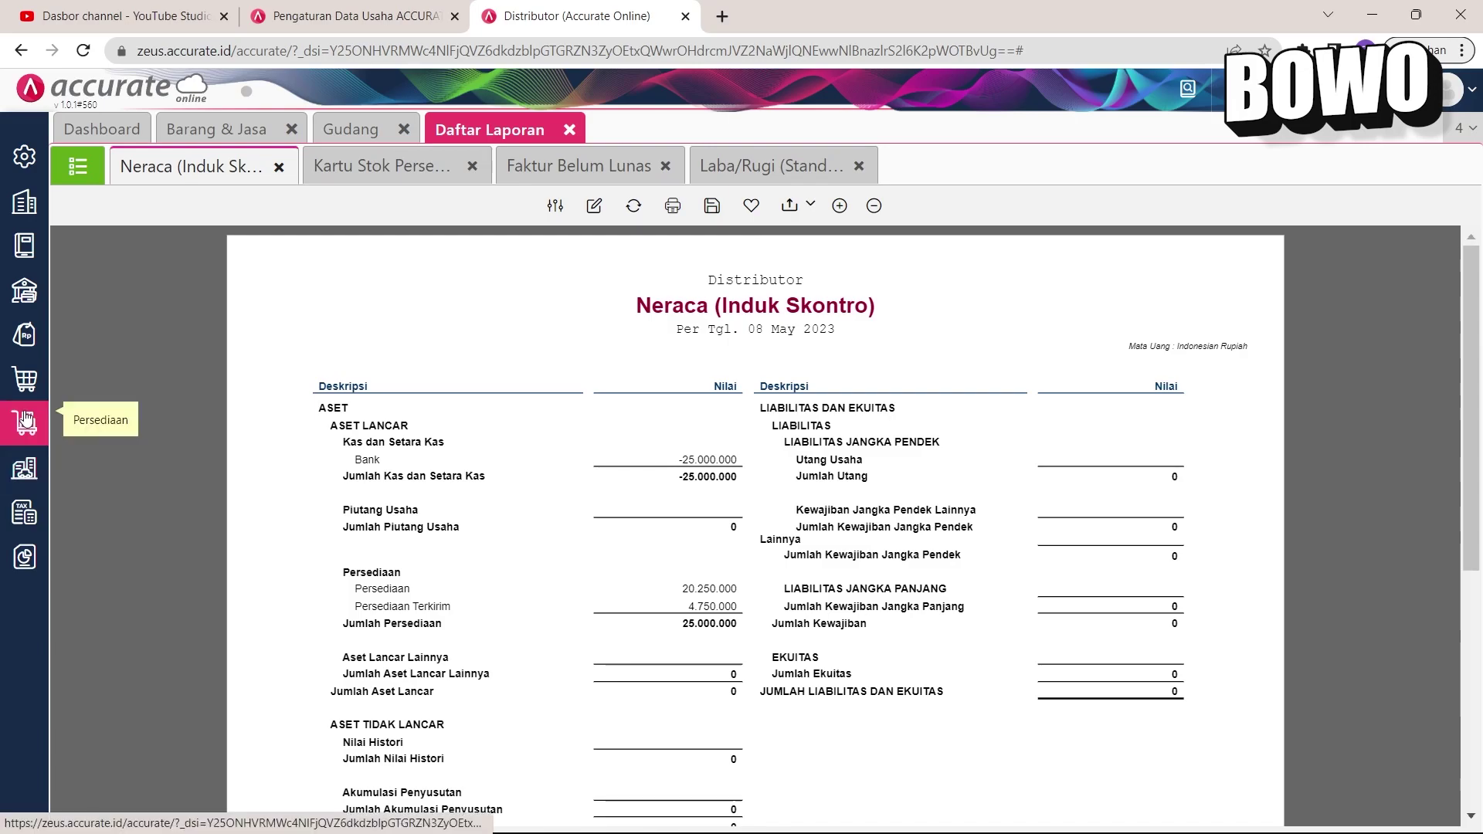
# Step: Start a new sales invoice (Faktur Penjualan) in the sales module and choose PT A as the customer
pyautogui.click(23, 332)
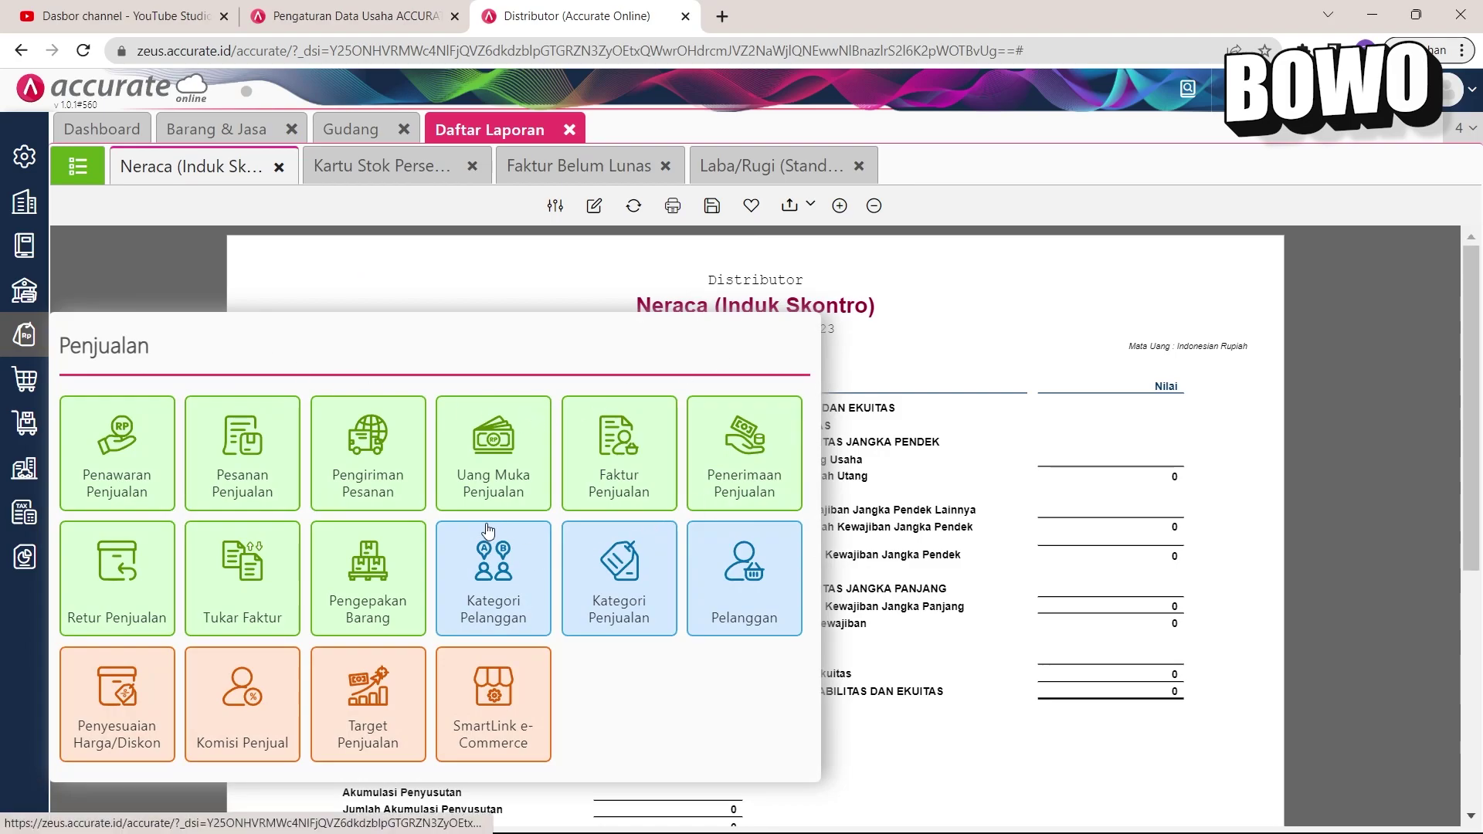
pyautogui.click(620, 464)
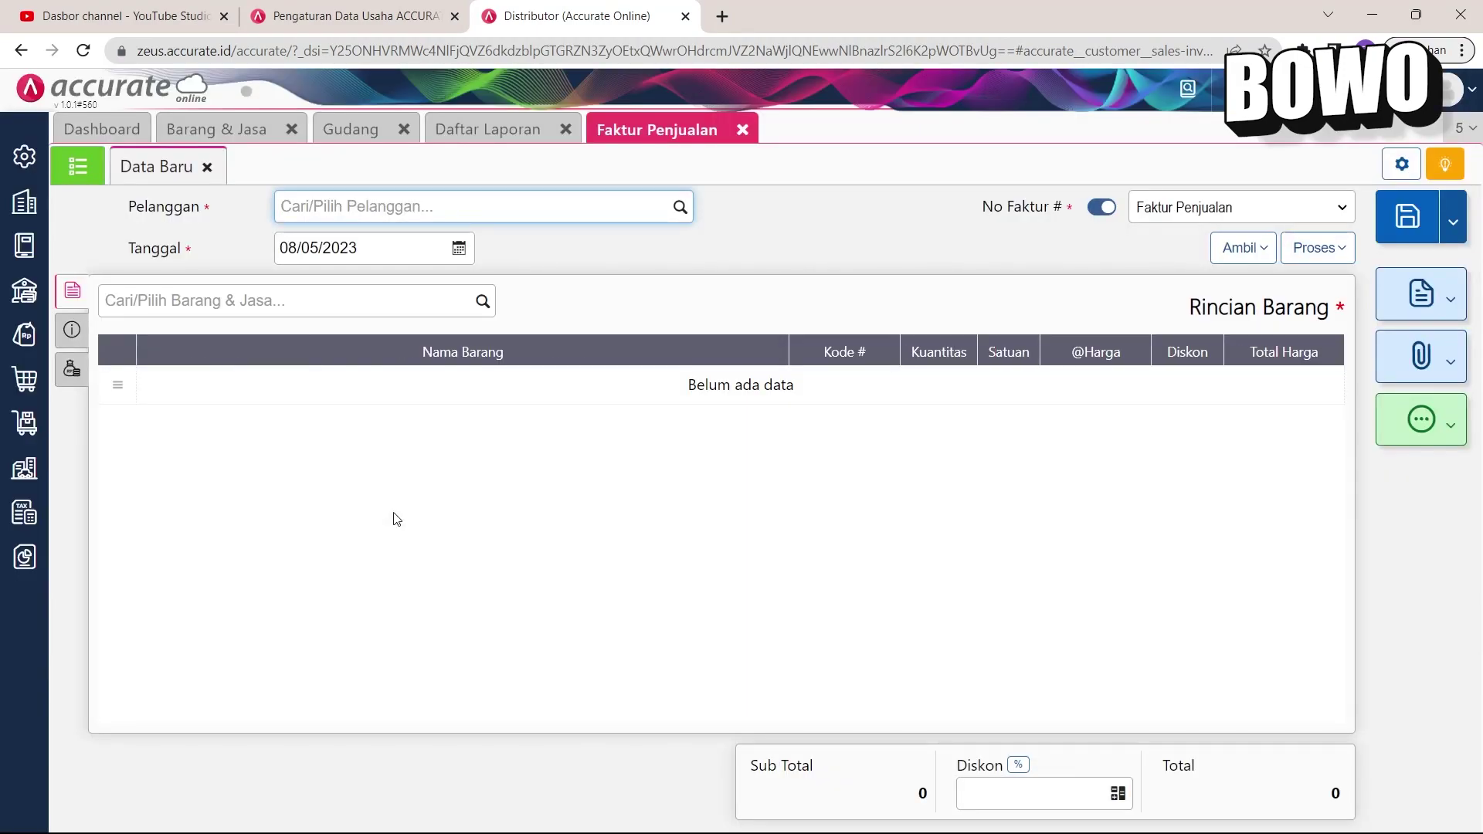
pyautogui.click(679, 208)
pyautogui.click(420, 247)
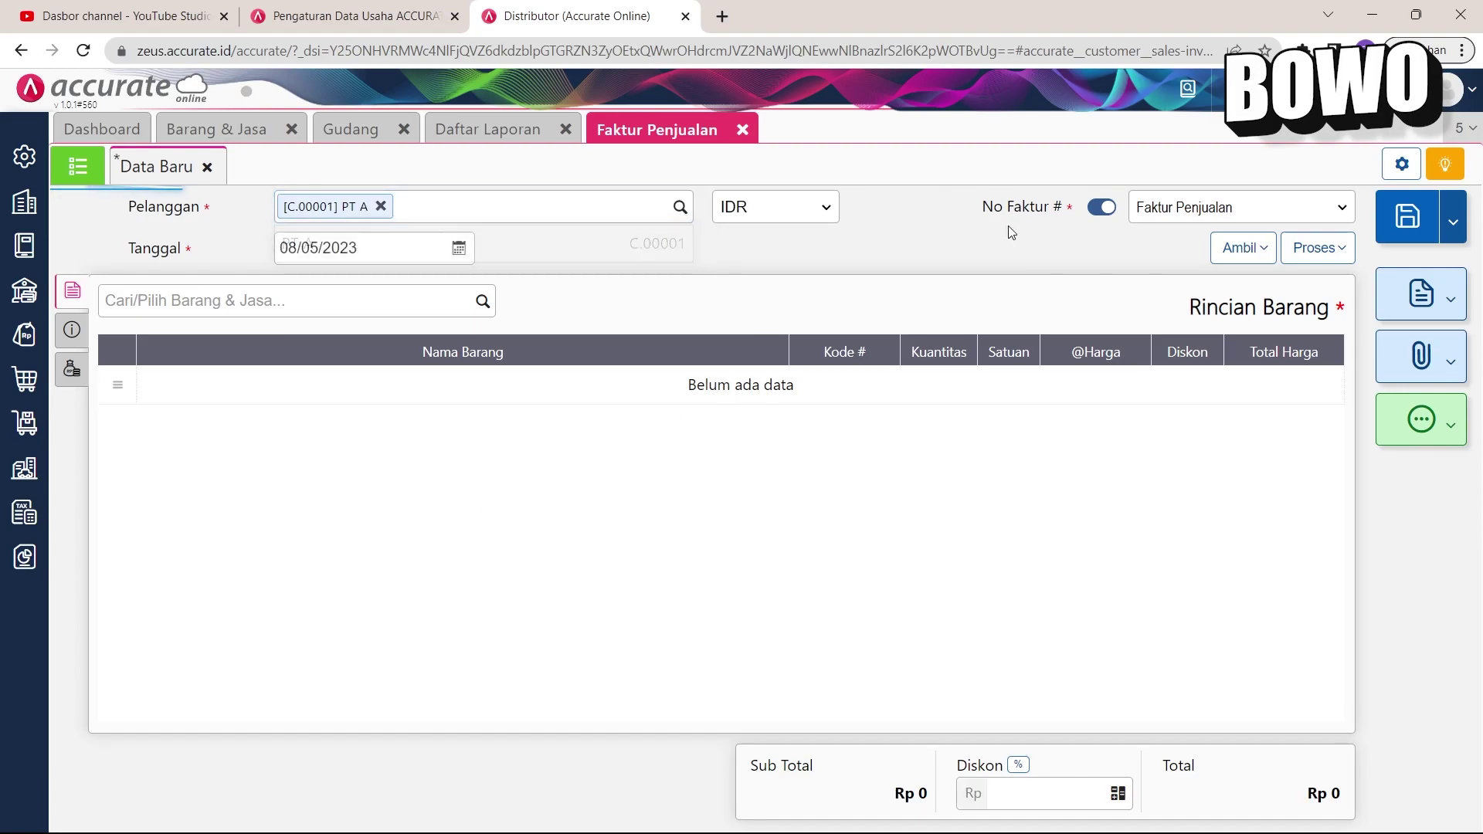
# Step: Copy the Sepatu and Sendal lines from PT A's order delivery into the sales invoice, check the total and save the invoice
pyautogui.click(1240, 255)
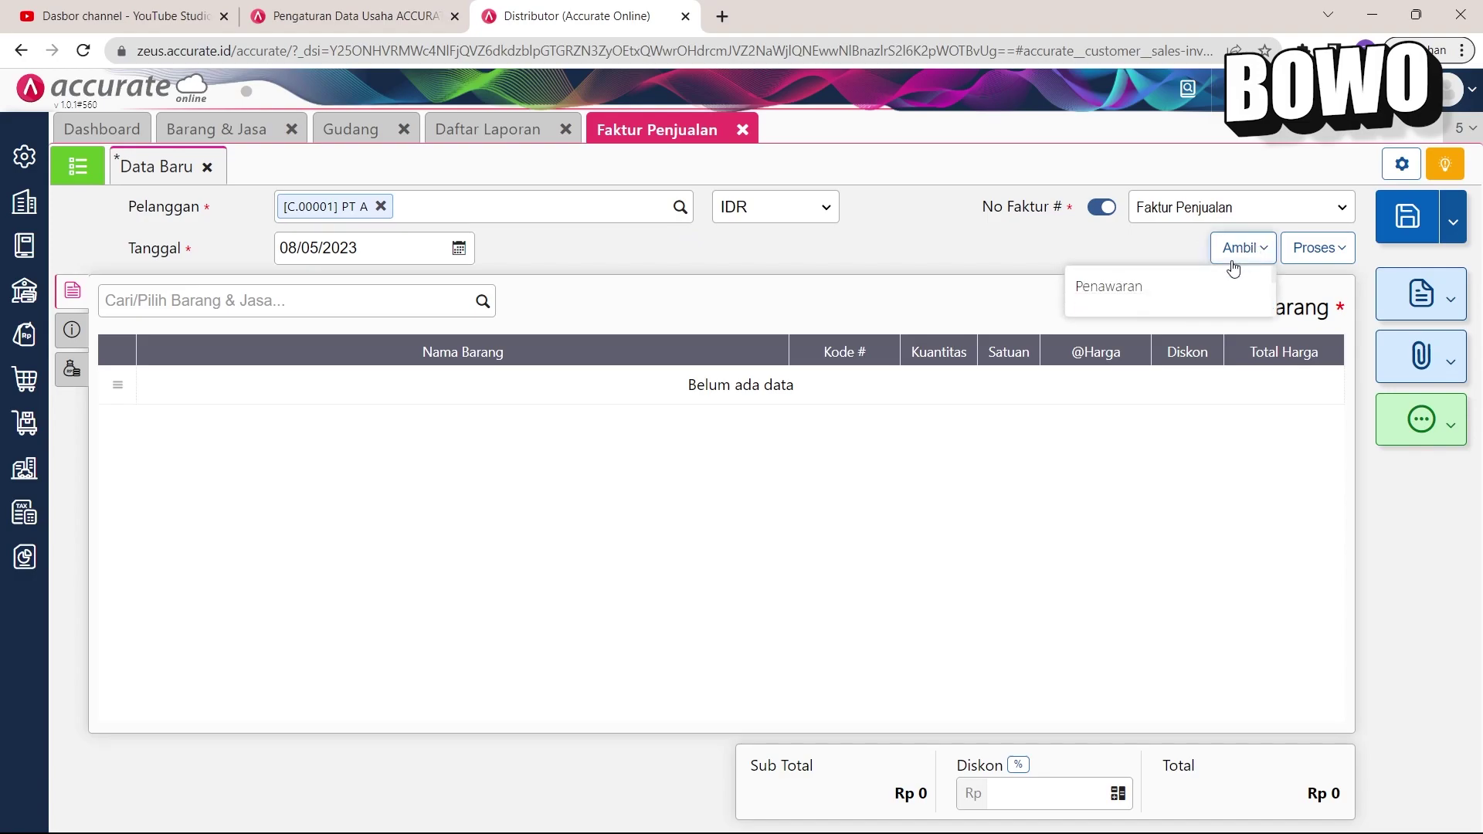
pyautogui.click(1126, 356)
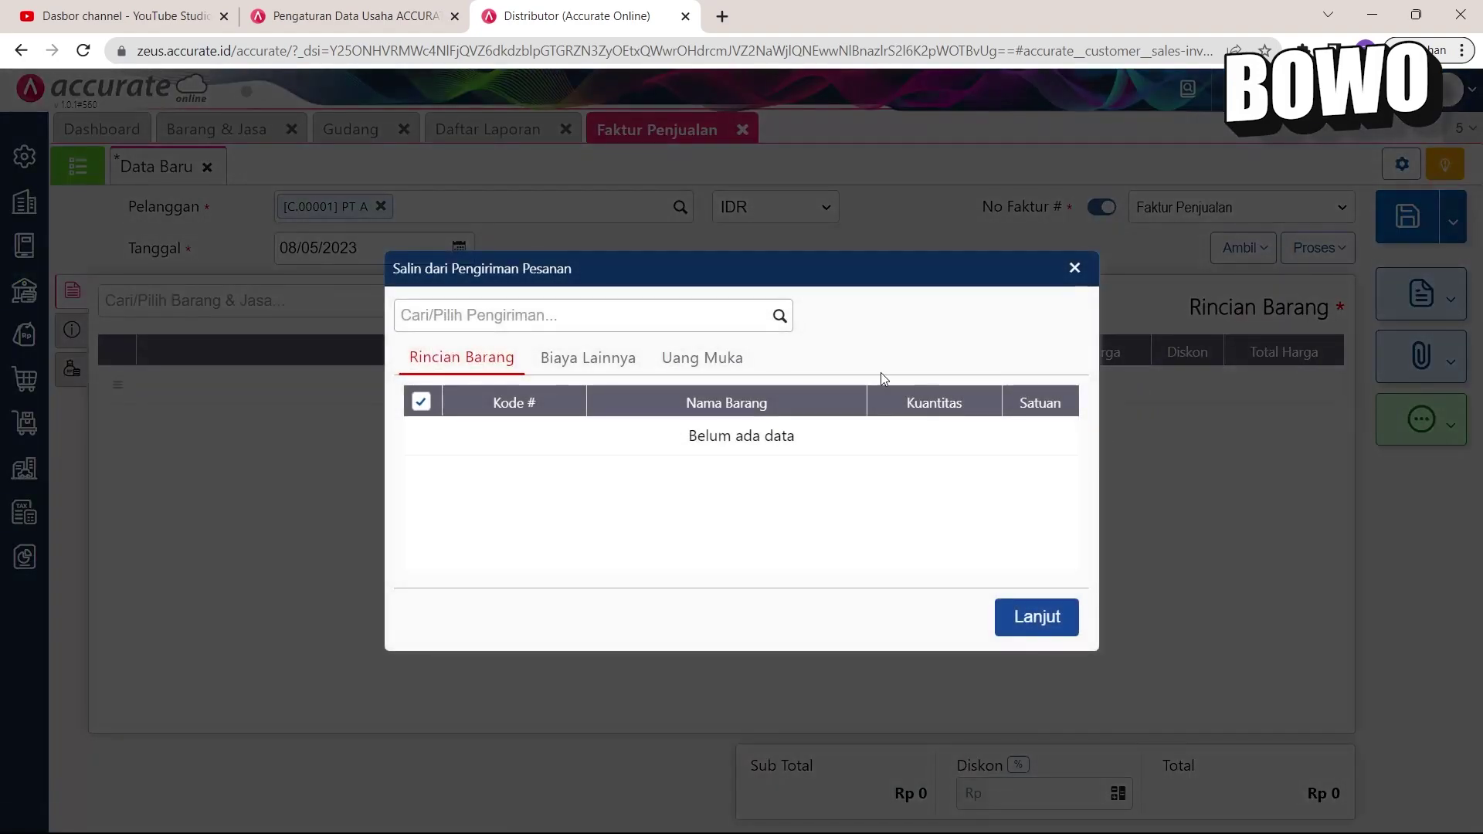
pyautogui.click(779, 317)
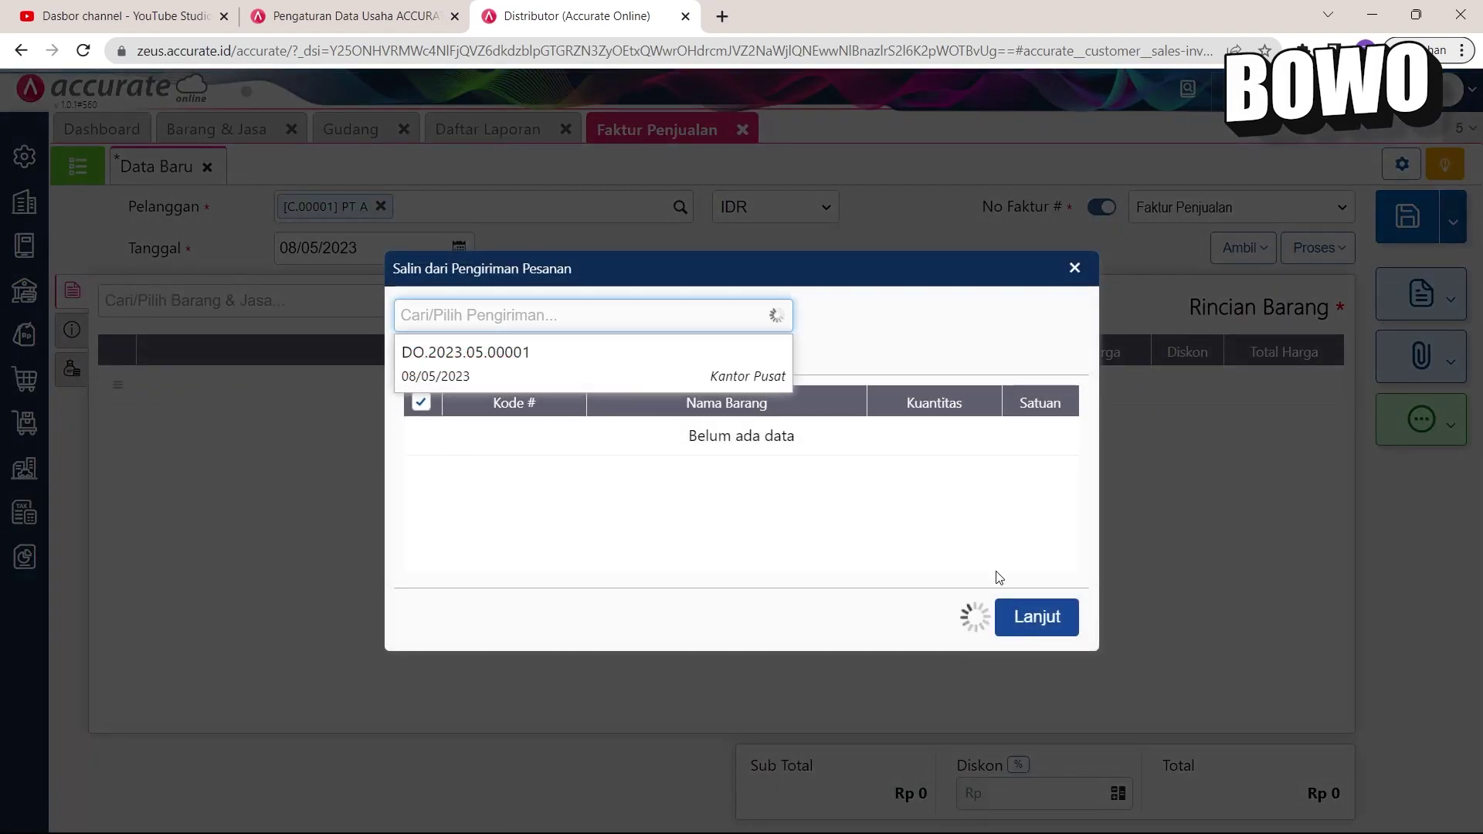
pyautogui.click(1045, 648)
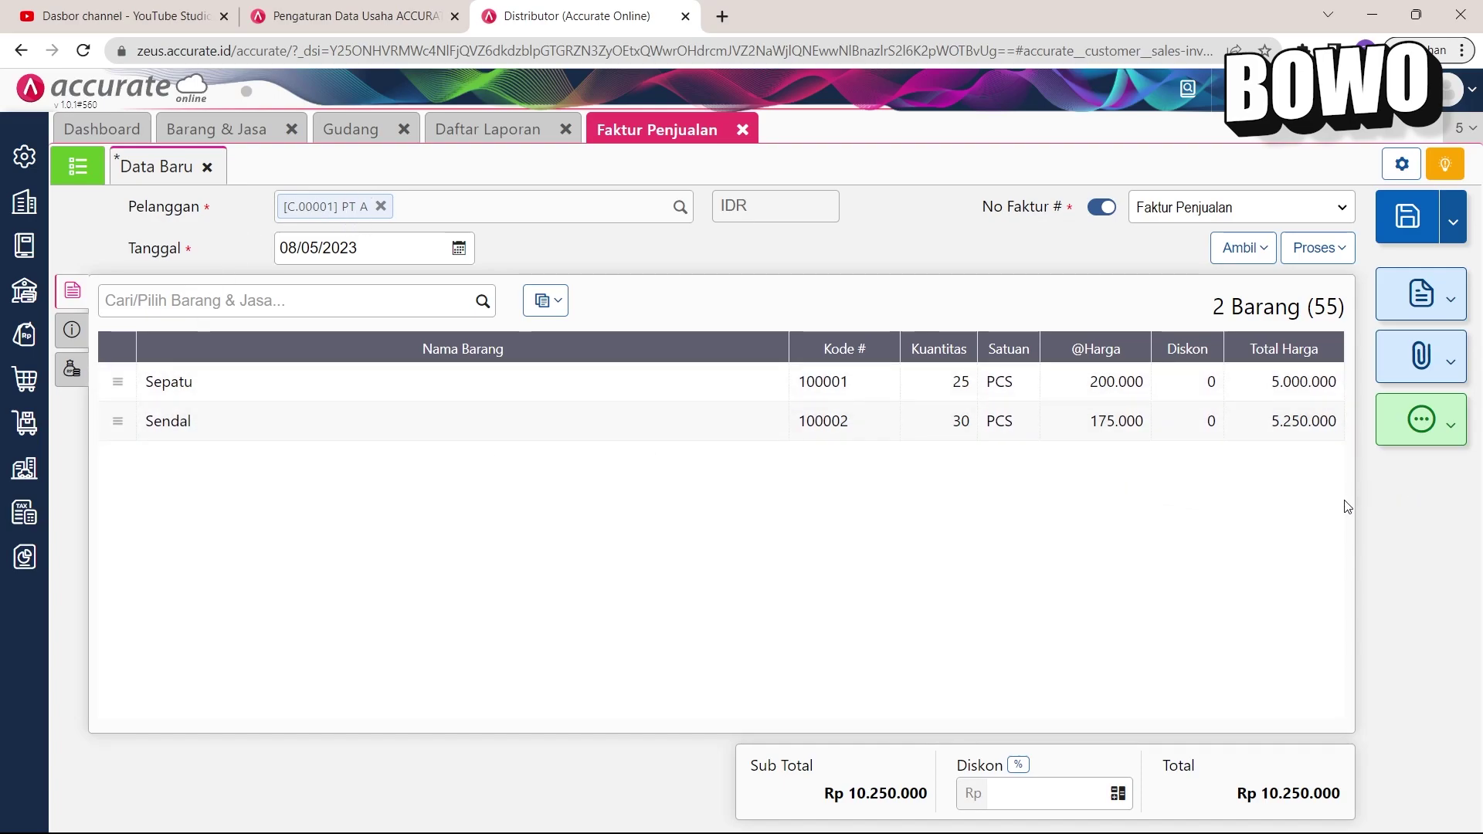
pyautogui.moveTo(1256, 793); pyautogui.dragTo(1393, 815)
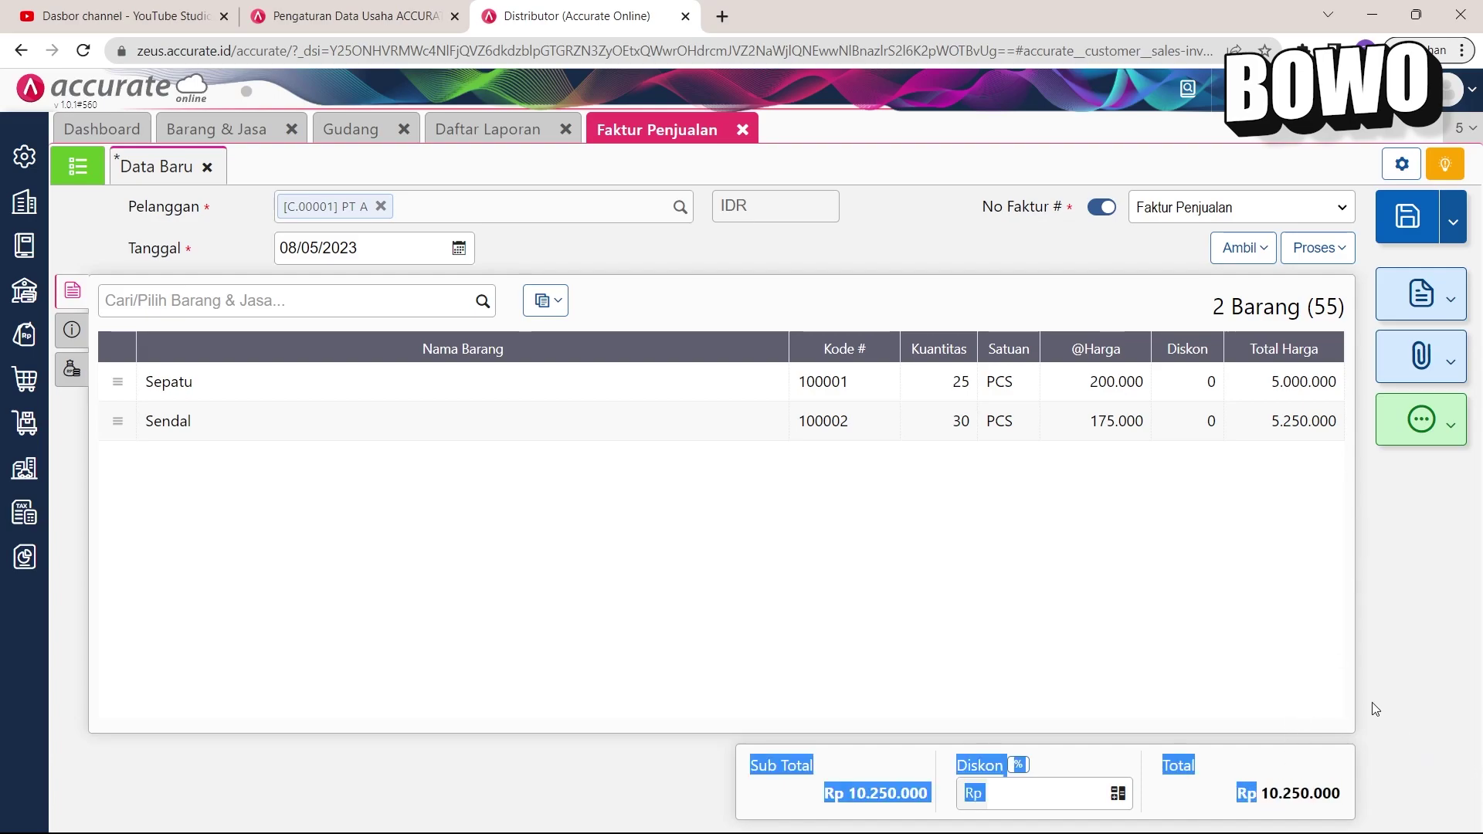
pyautogui.click(1392, 230)
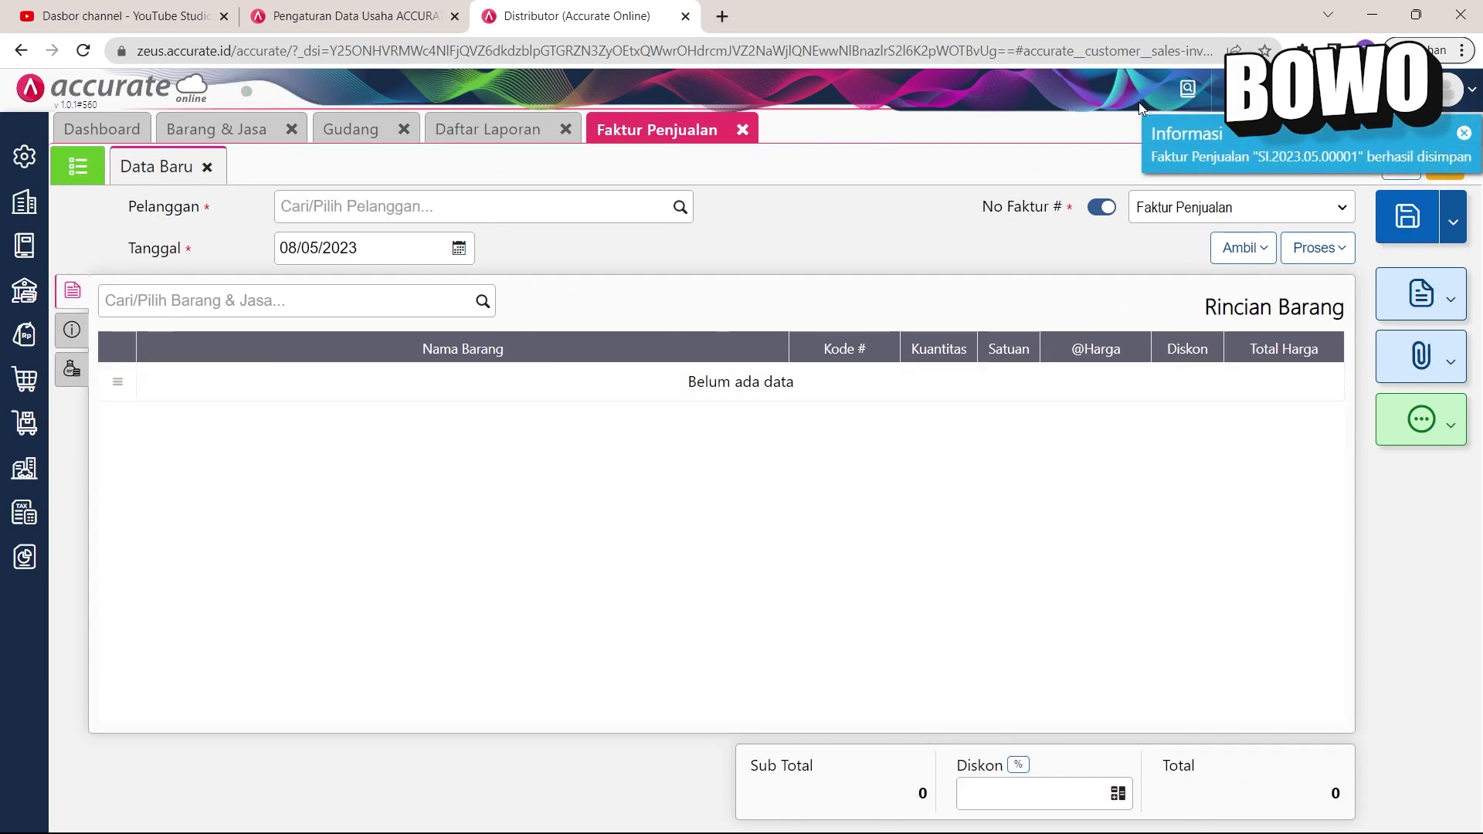
# Step: Refresh the Neraca and Faktur Belum Lunas reports and examine the receivable from PT A's invoice
pyautogui.click(513, 130)
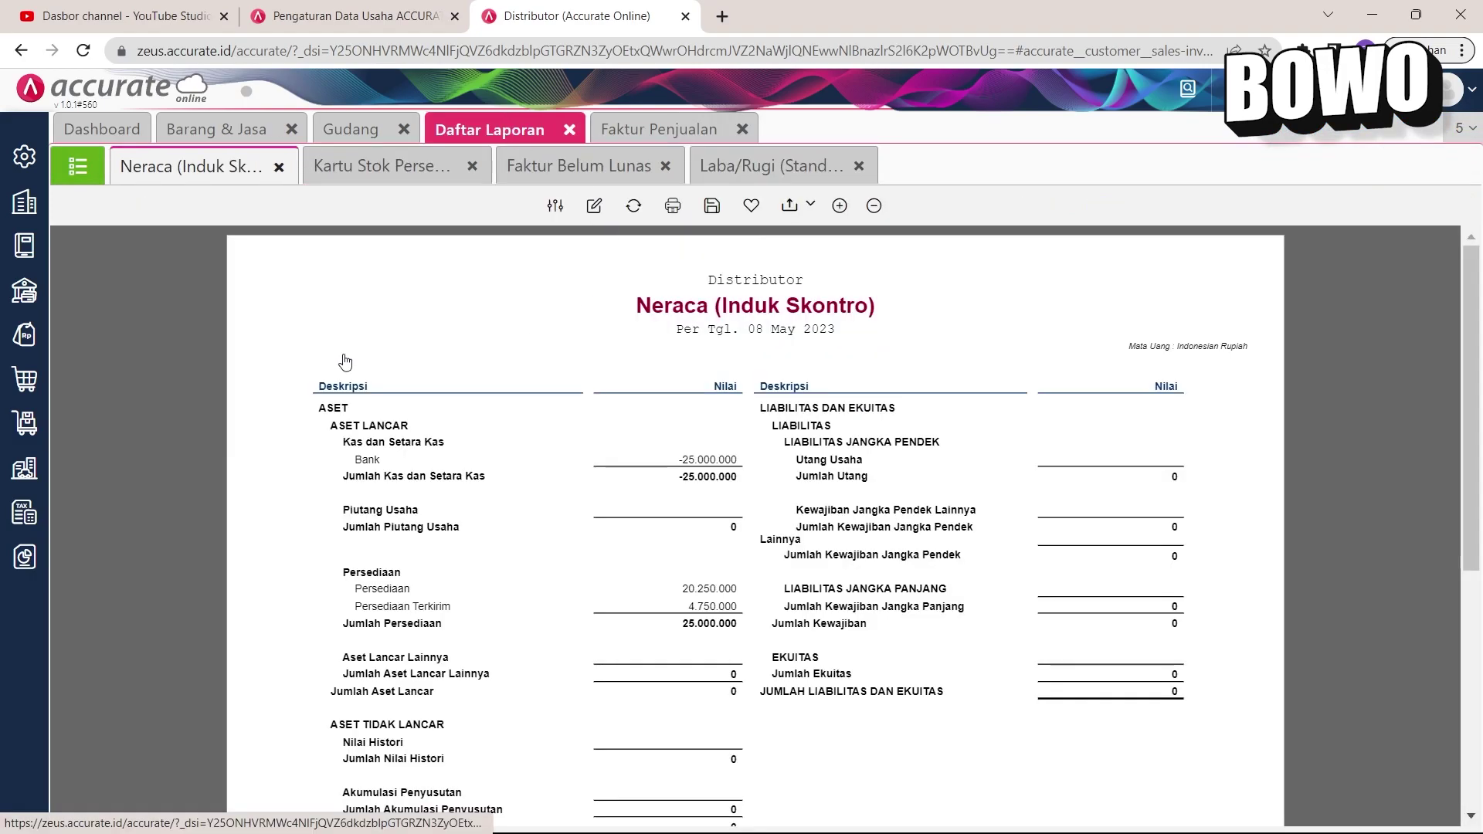
pyautogui.click(636, 206)
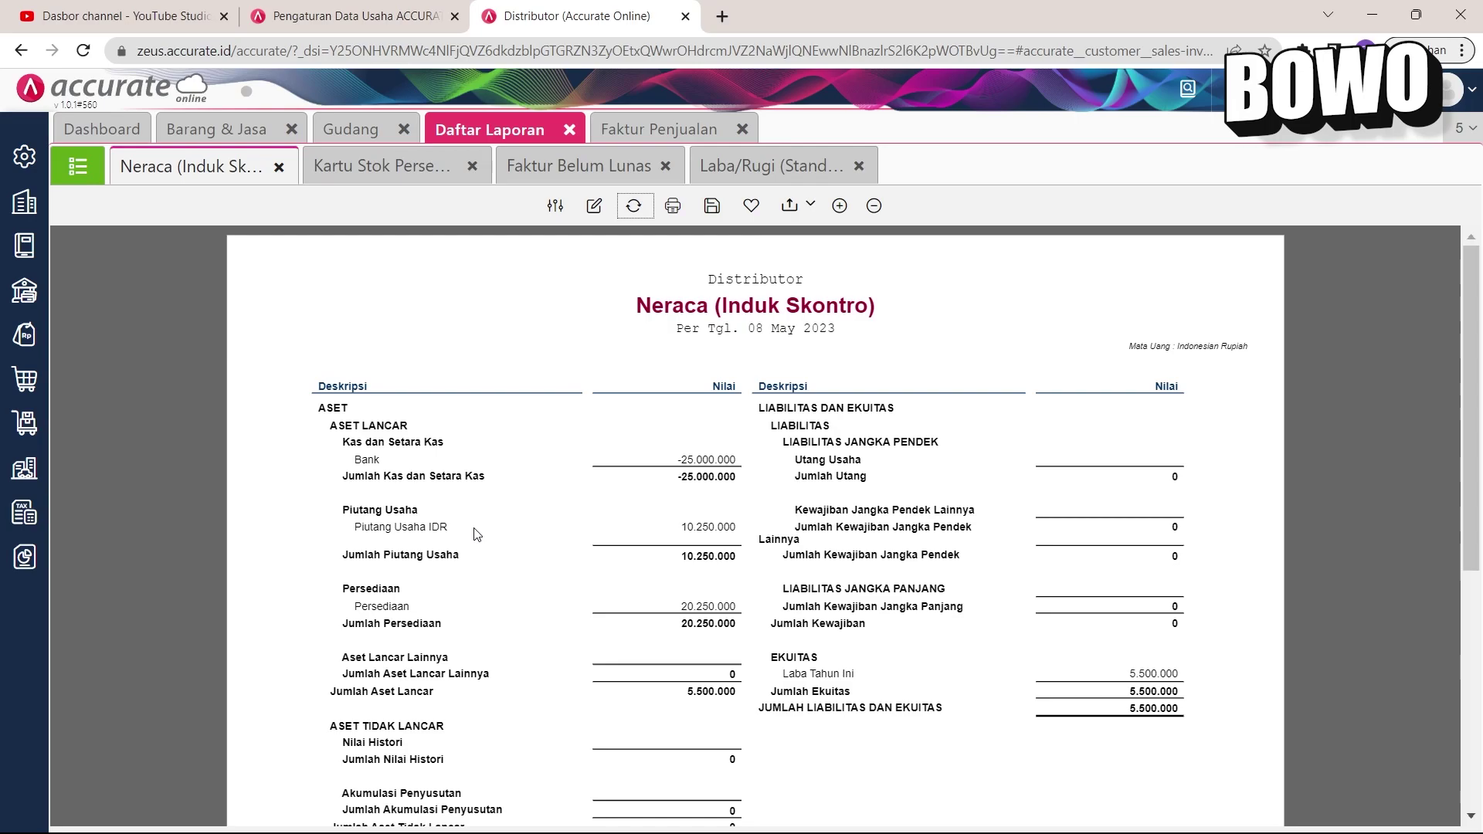
pyautogui.click(592, 155)
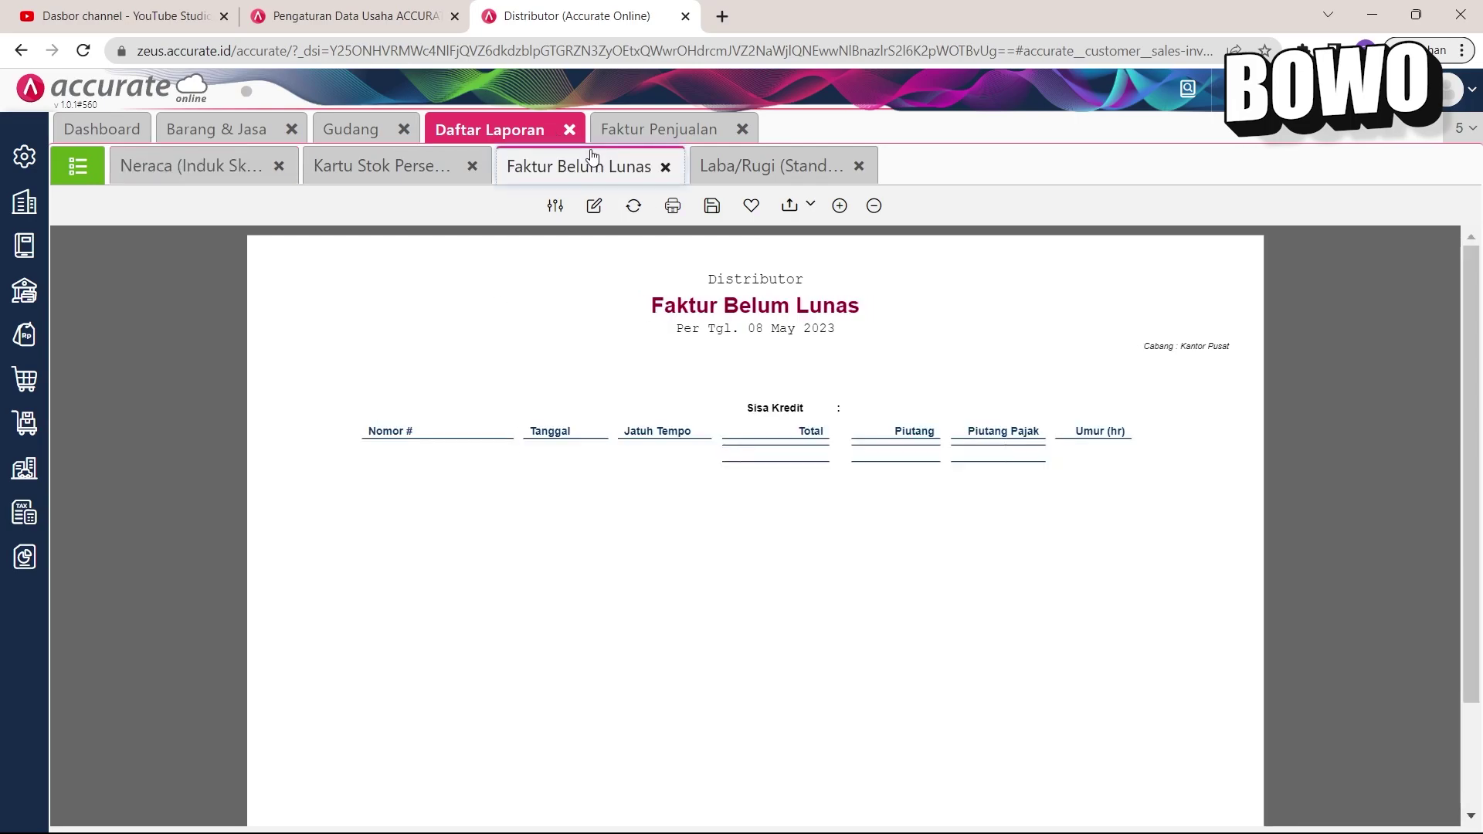
pyautogui.click(638, 213)
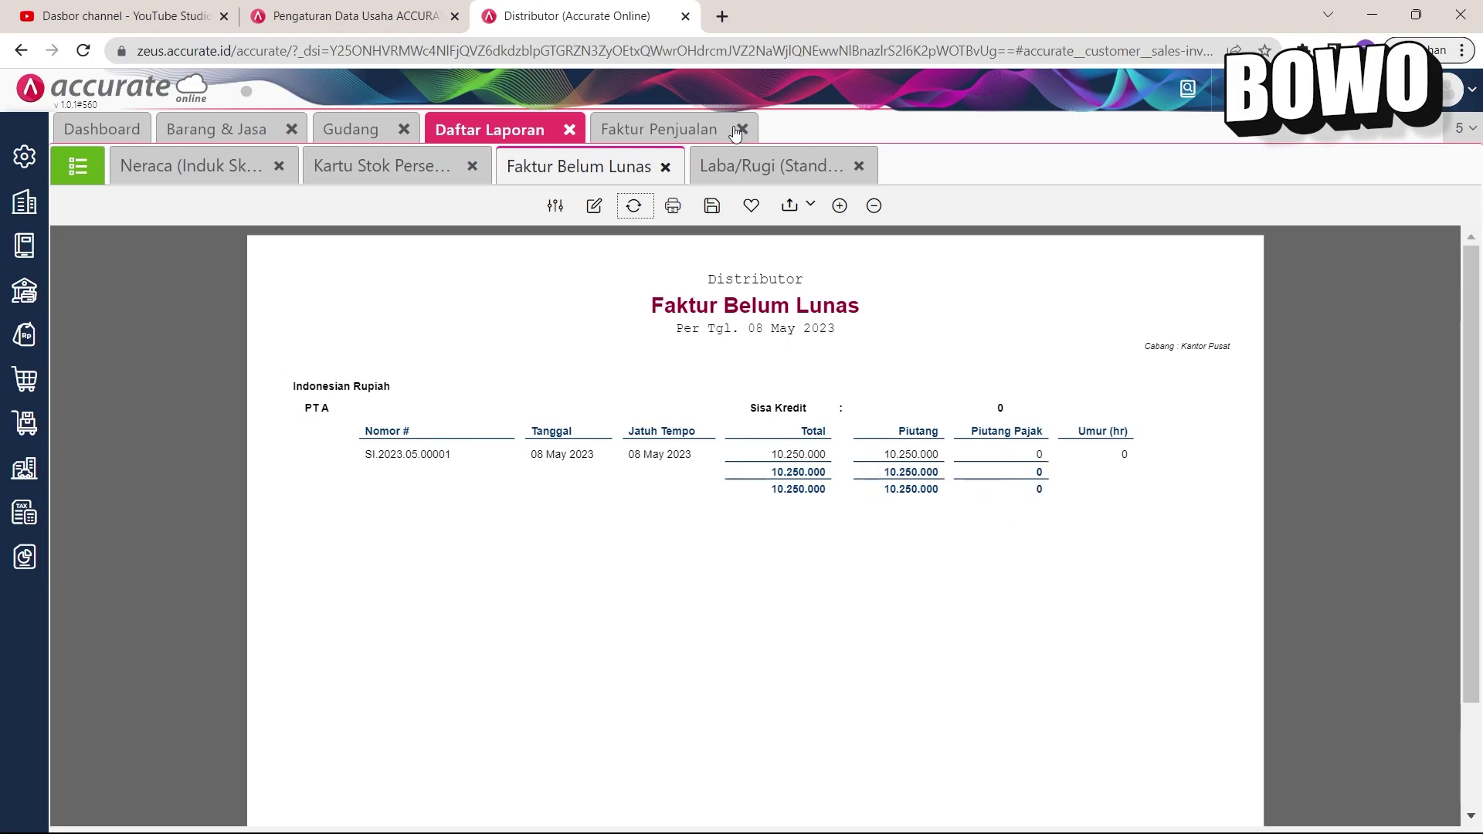
# Step: Refresh the Laba/Rugi (Standar) report and examine sales revenue, cost of goods sold, gross profit, expenses and net profit
pyautogui.click(756, 166)
pyautogui.click(634, 206)
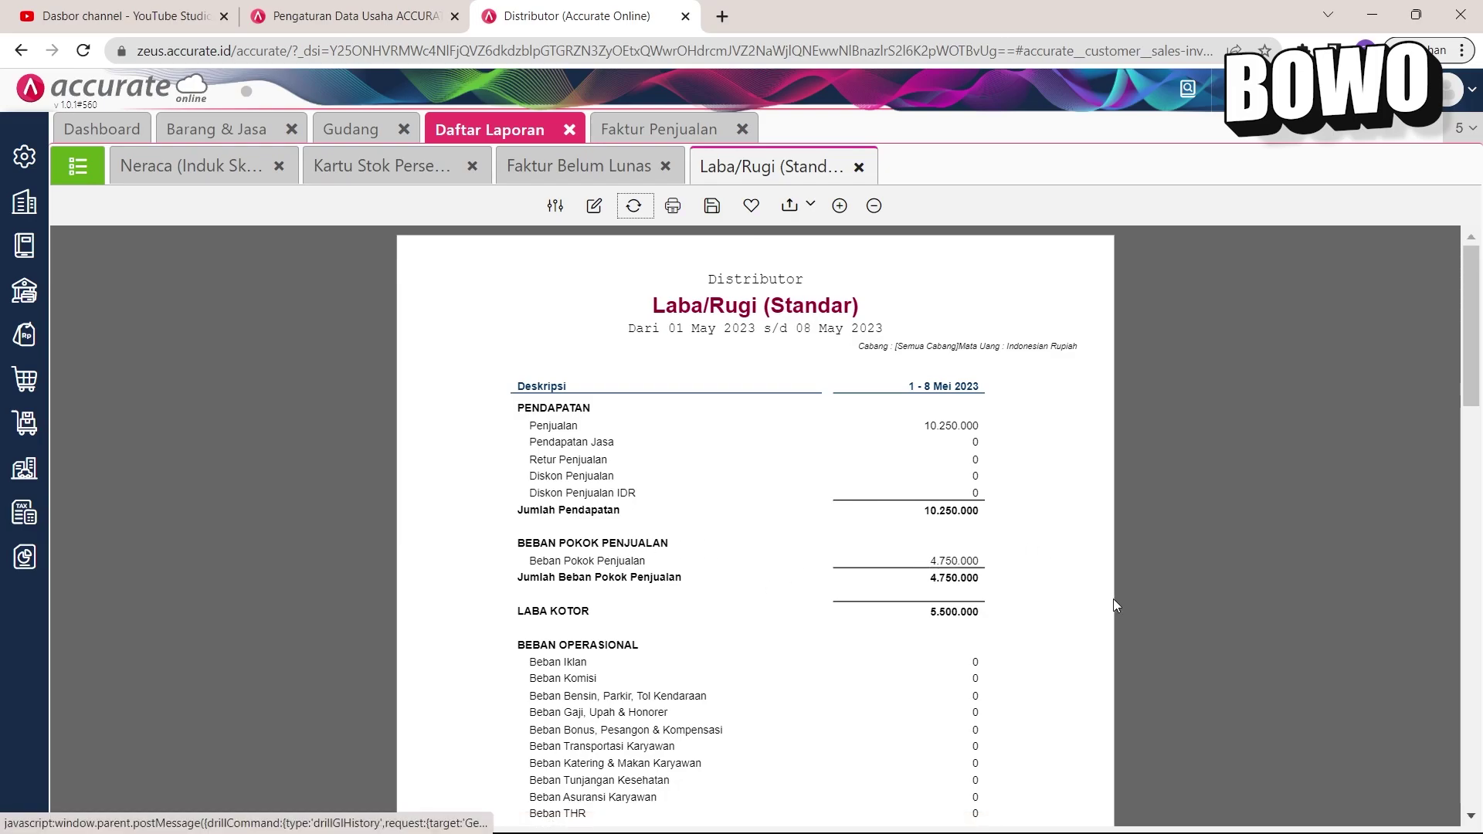
pyautogui.scroll(-2, 863, 469)
pyautogui.moveTo(927, 501); pyautogui.dragTo(1029, 511)
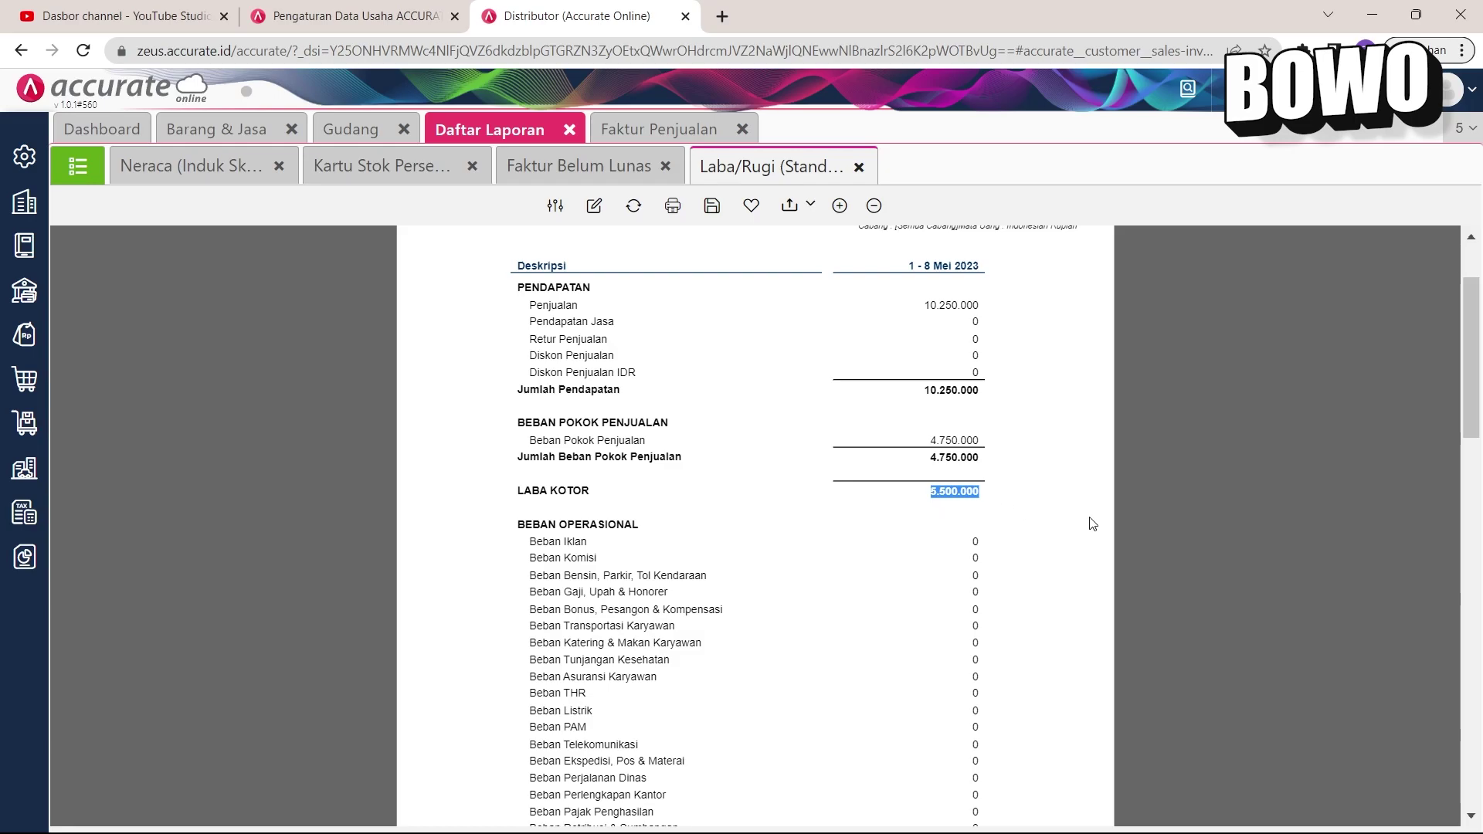
pyautogui.scroll(-10, 1093, 522)
pyautogui.scroll(-10, 889, 441)
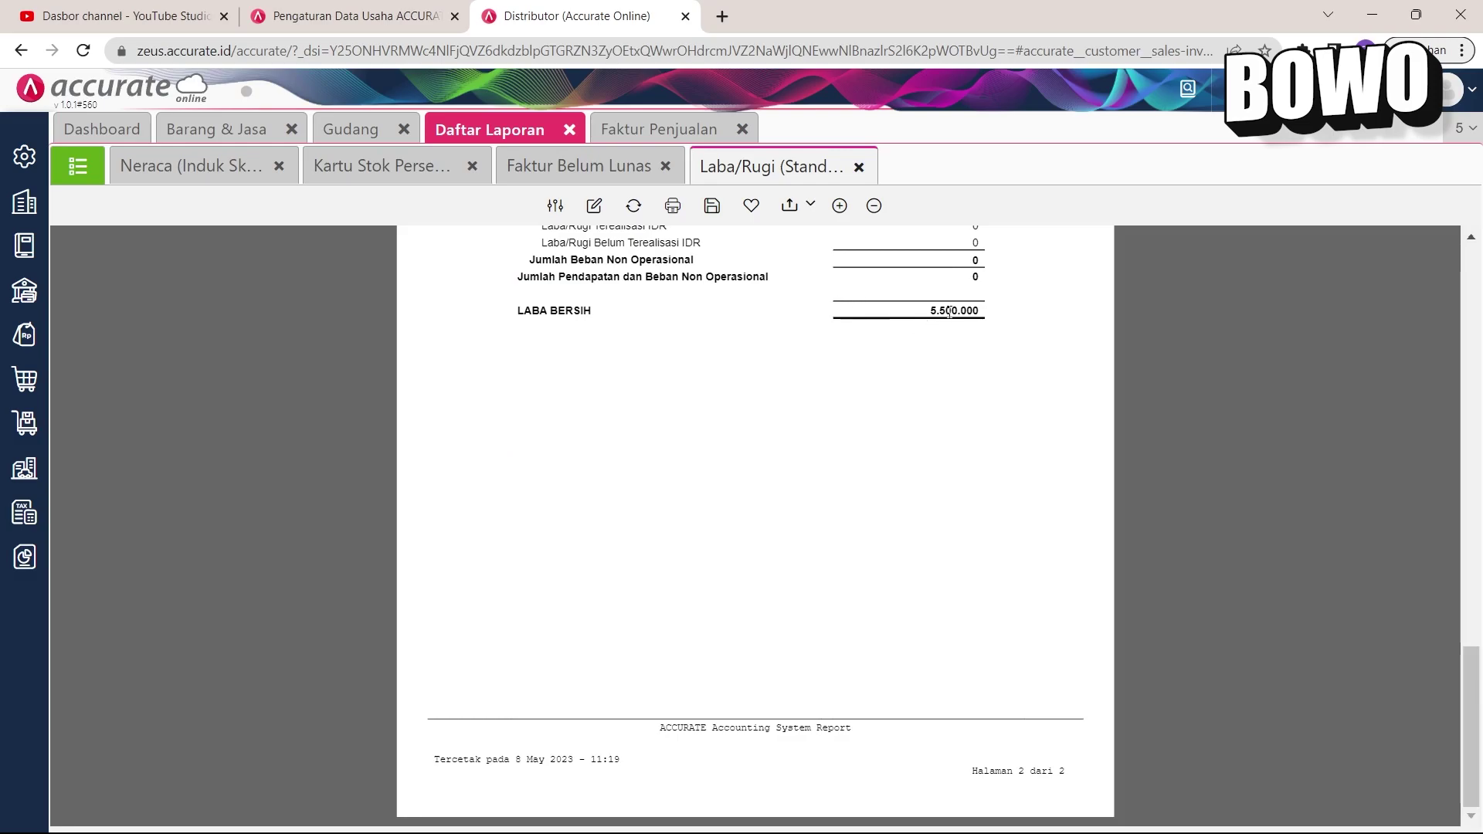
pyautogui.scroll(10, 971, 381)
pyautogui.scroll(3, 726, 358)
pyautogui.click(773, 482)
pyautogui.scroll(-6, 943, 482)
pyautogui.scroll(6, 785, 432)
pyautogui.scroll(-8, 883, 416)
pyautogui.scroll(-8, 882, 416)
pyautogui.scroll(3, 980, 311)
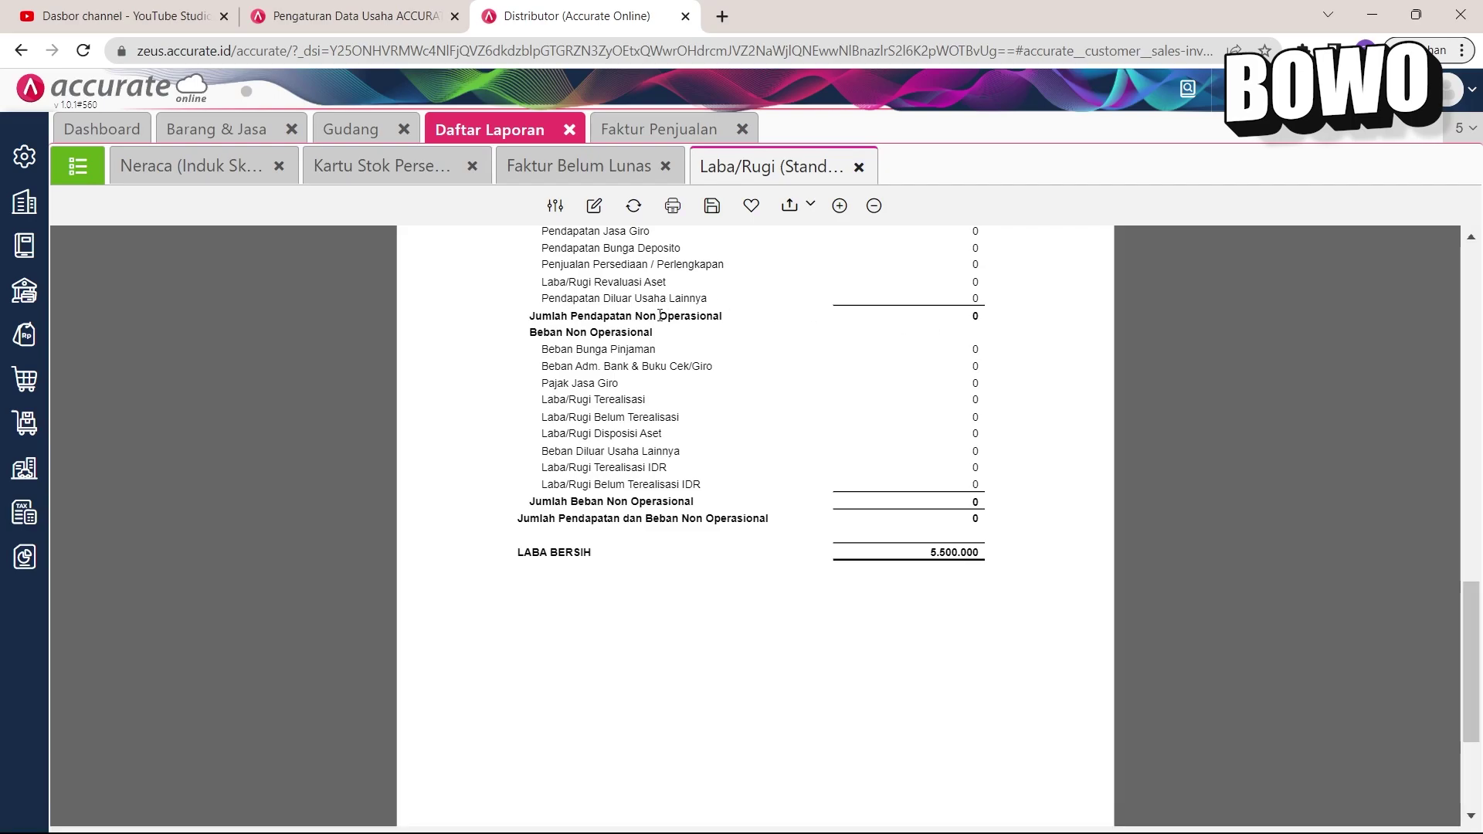
# Step: Start a new sales receipt (Penerimaan Penjualan) from PT A, with Kas Kecil as the receiving cash account
pyautogui.click(656, 125)
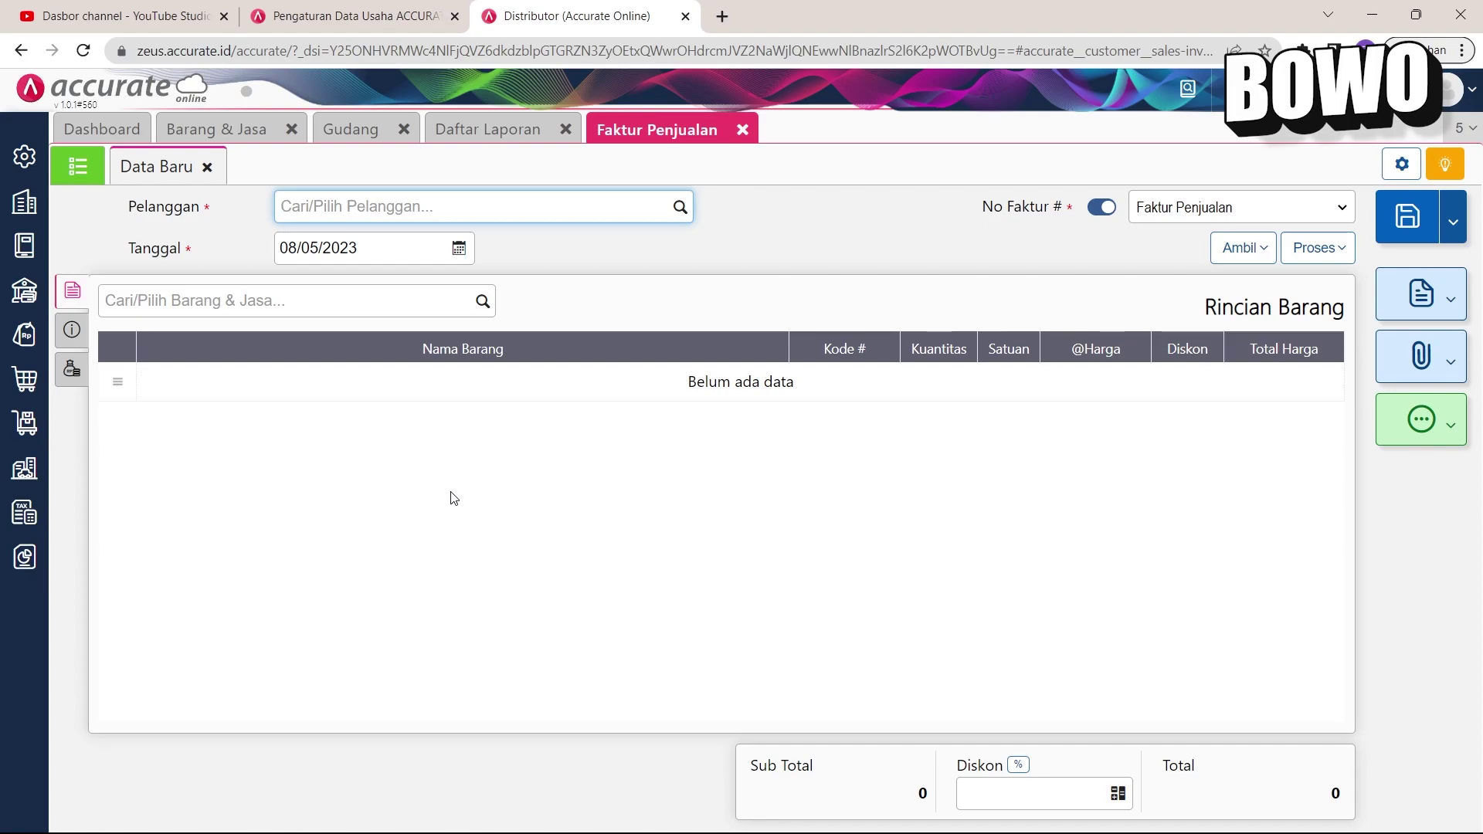
pyautogui.click(24, 333)
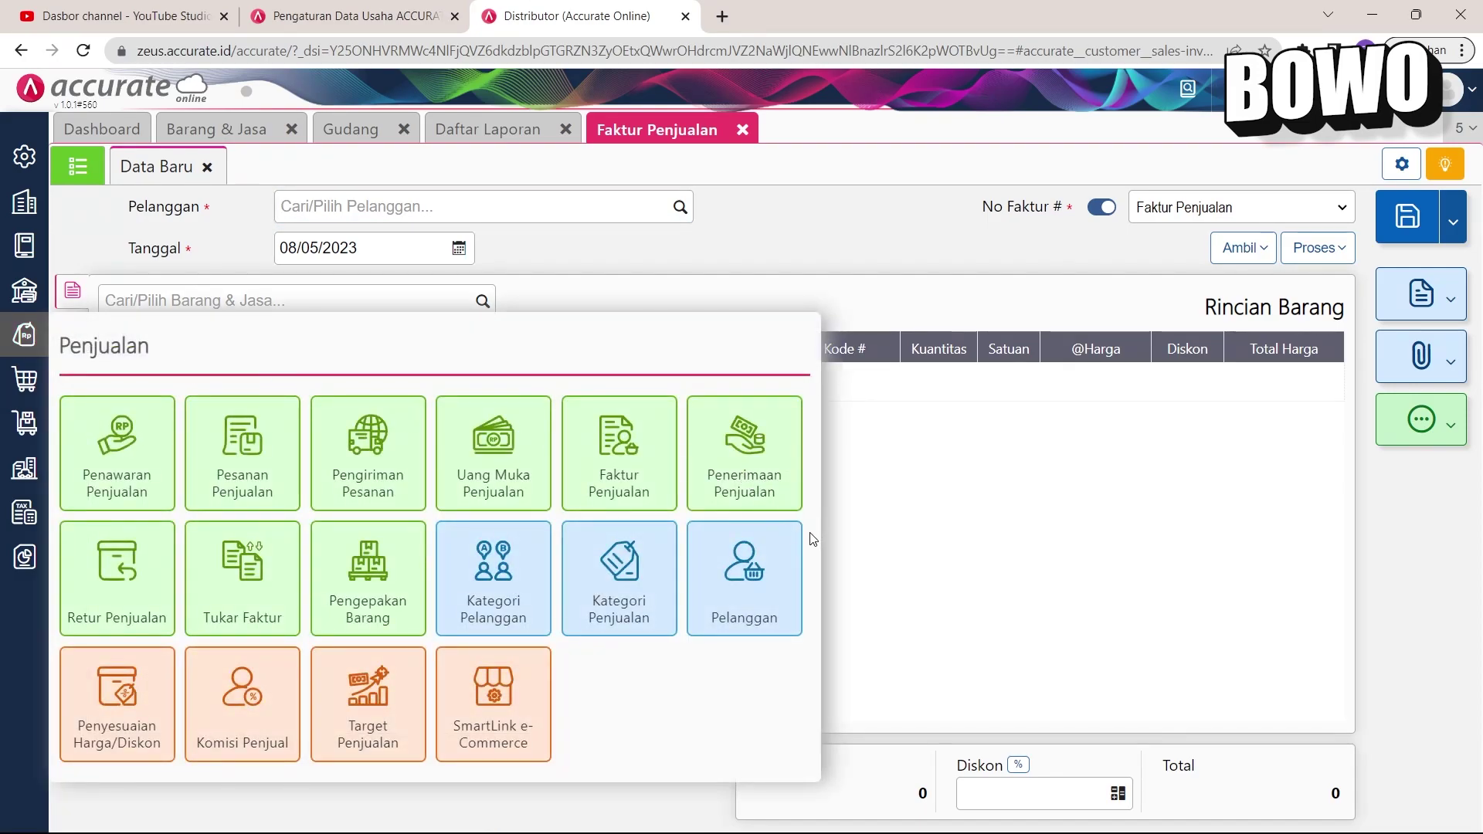
pyautogui.click(754, 449)
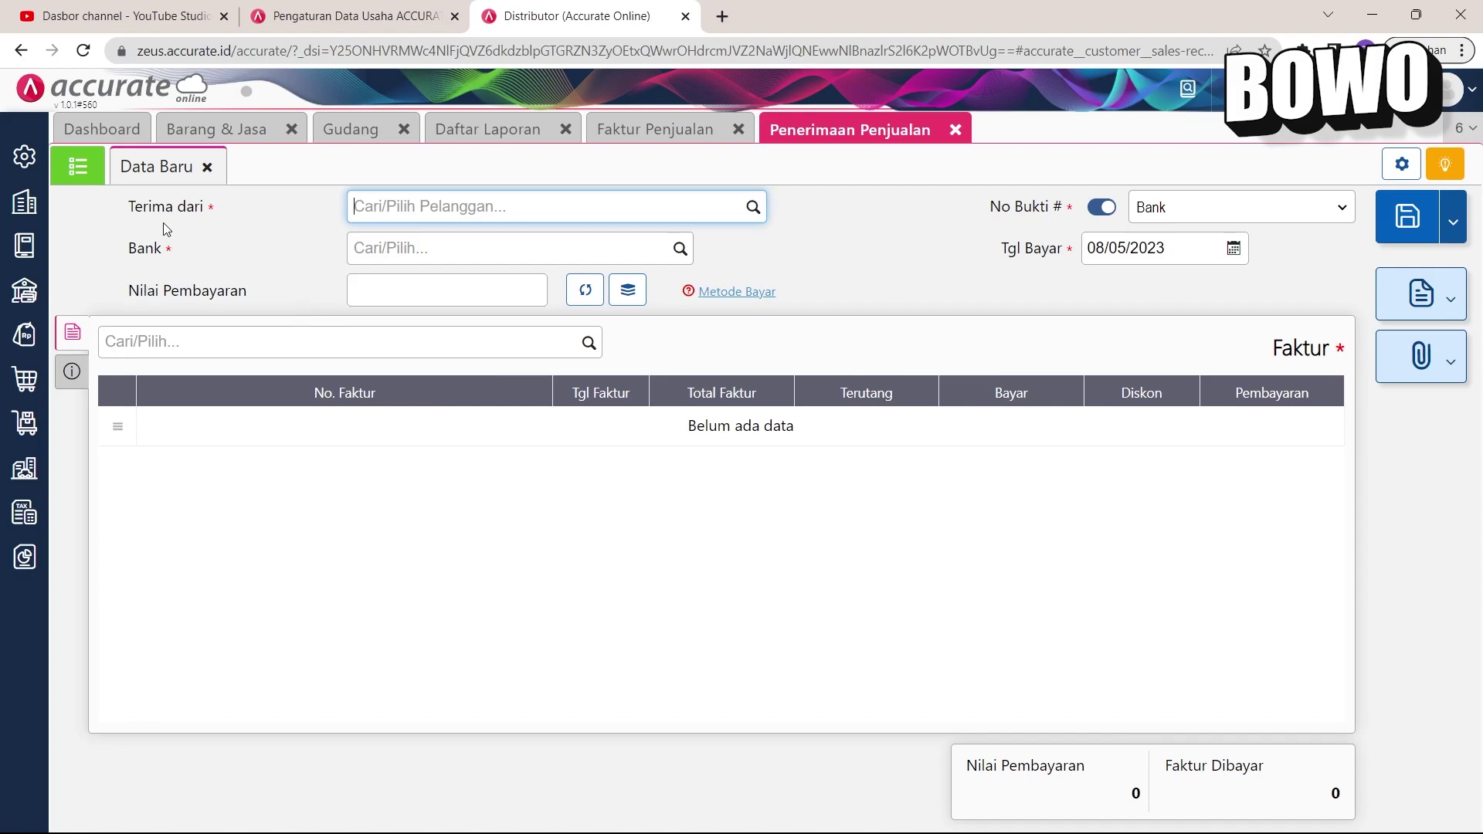
pyautogui.click(754, 209)
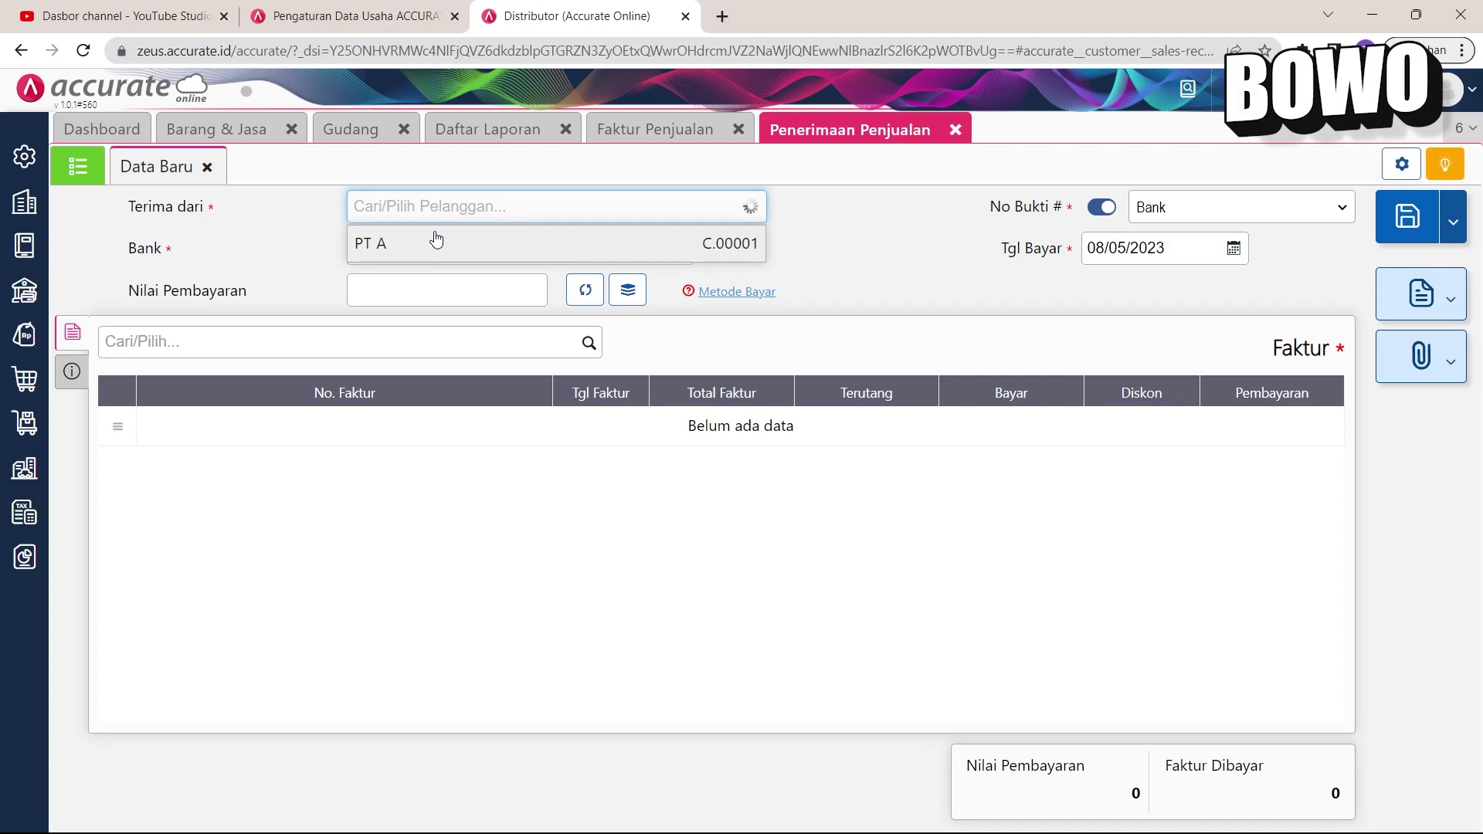
pyautogui.click(427, 243)
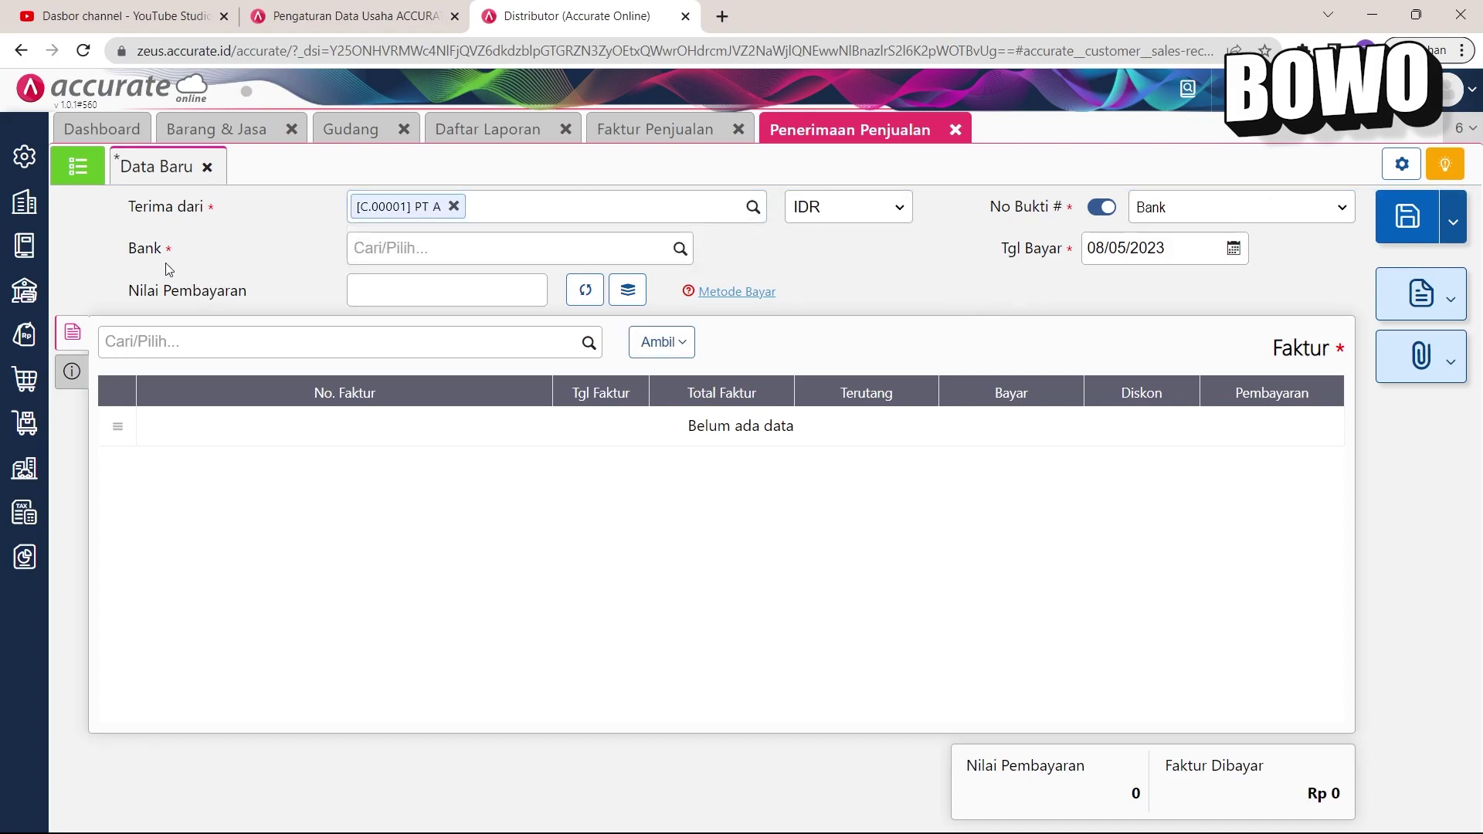
pyautogui.click(680, 249)
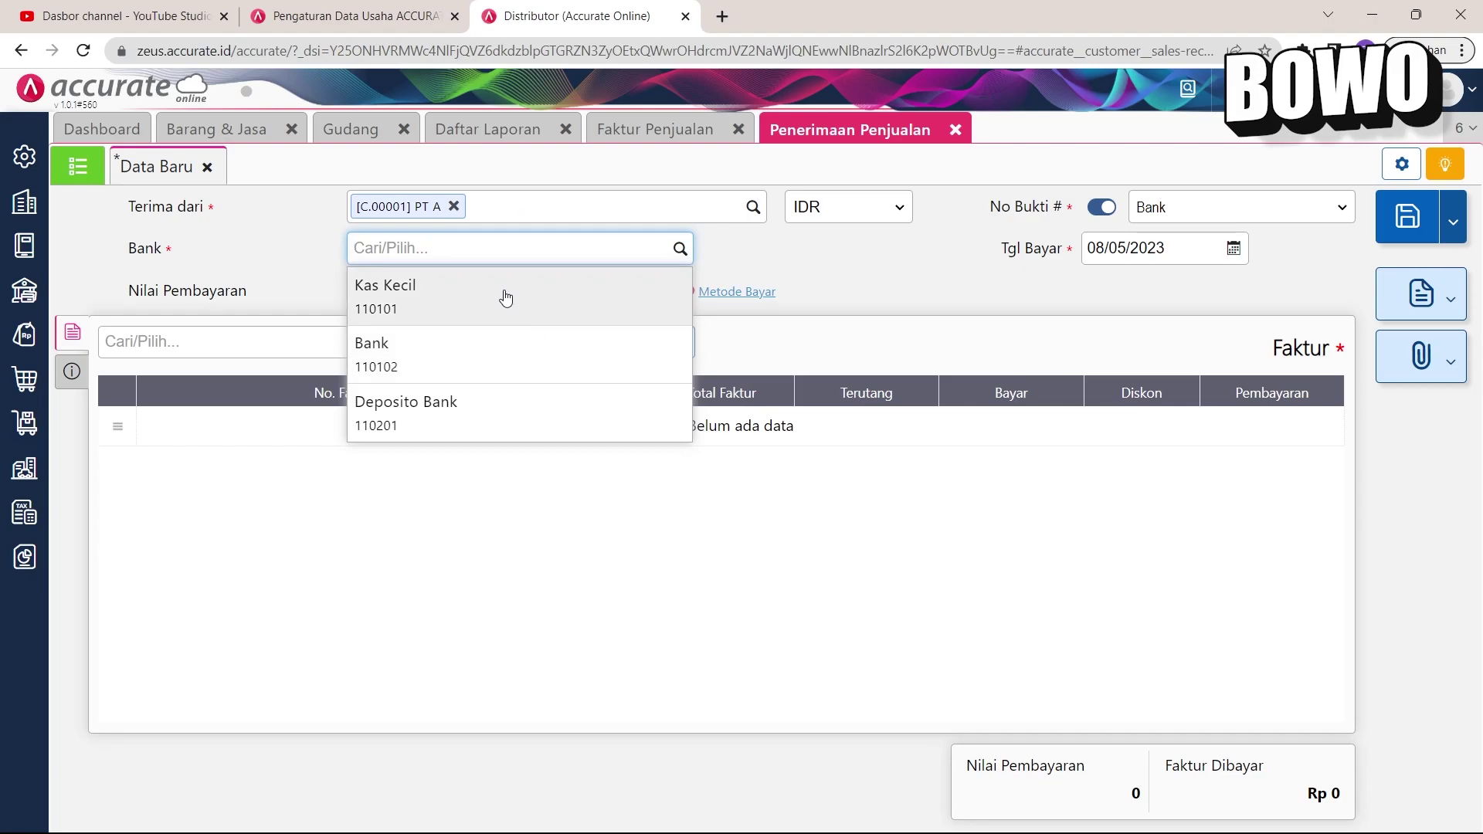
pyautogui.click(497, 298)
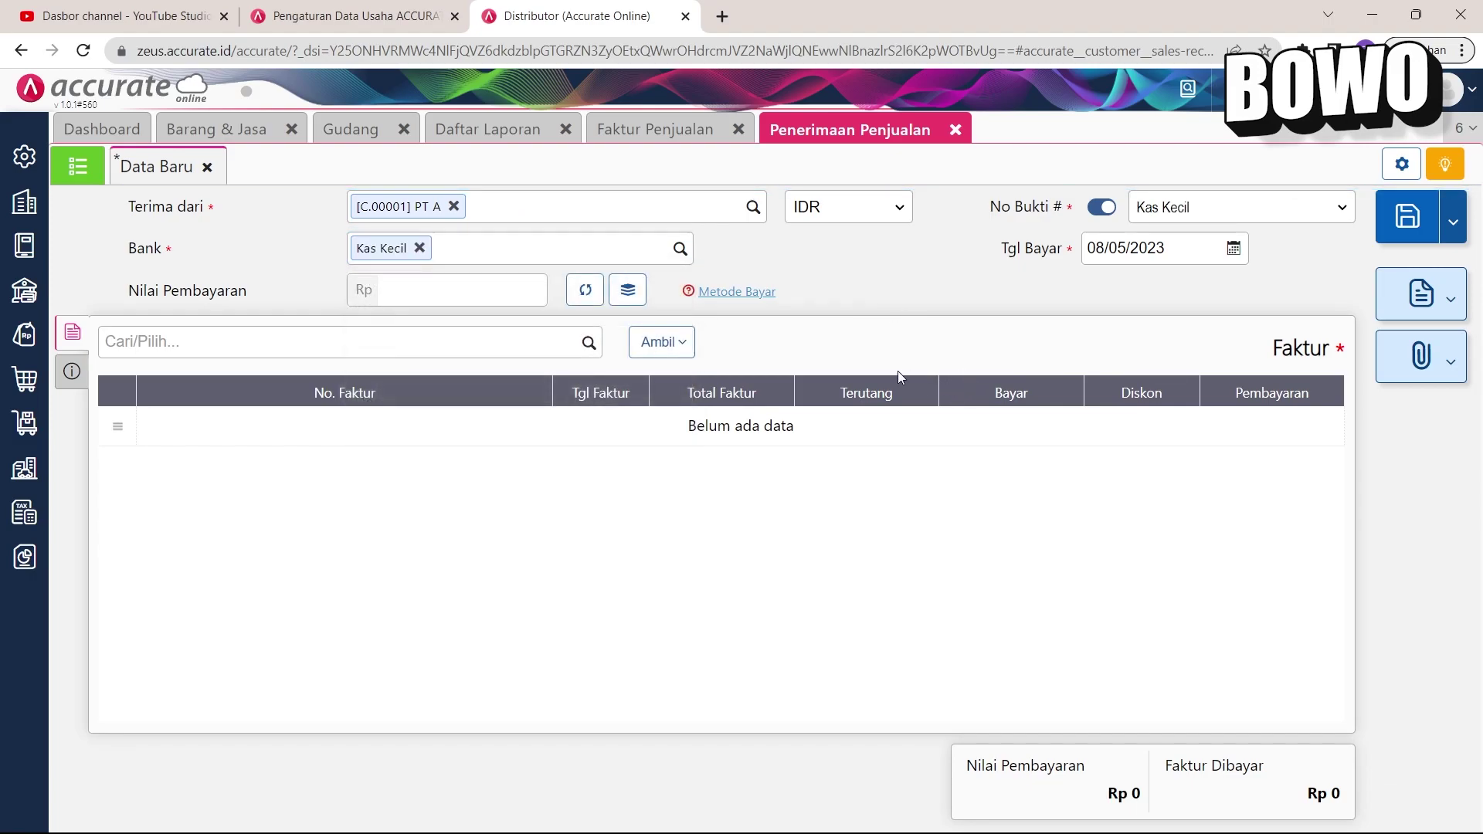
# Step: Add PT A's unpaid invoice to the receipt, fill the payment value with its full 10.250.000 and save the receipt
pyautogui.click(684, 340)
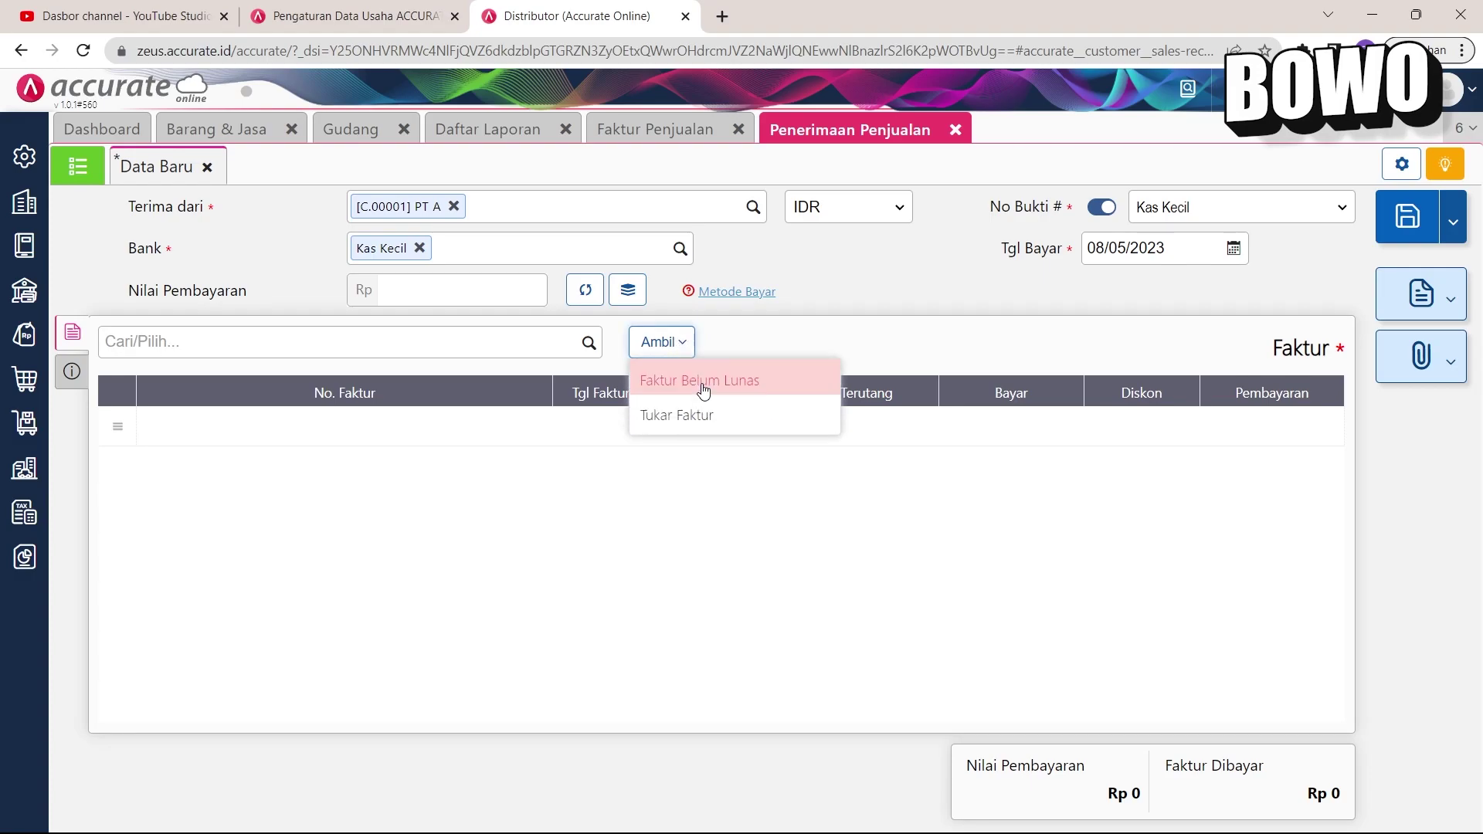
pyautogui.click(701, 383)
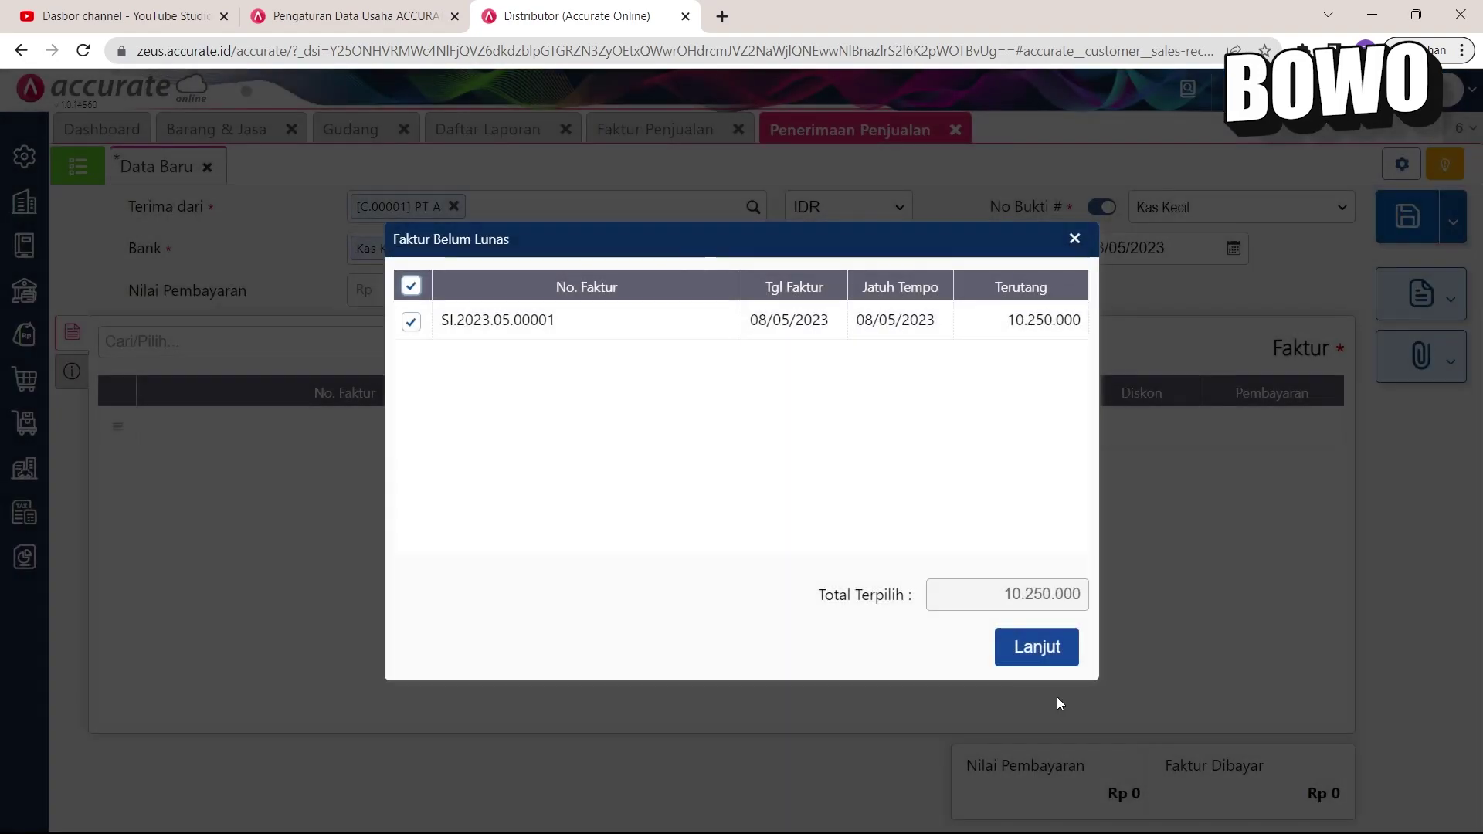
pyautogui.click(1039, 647)
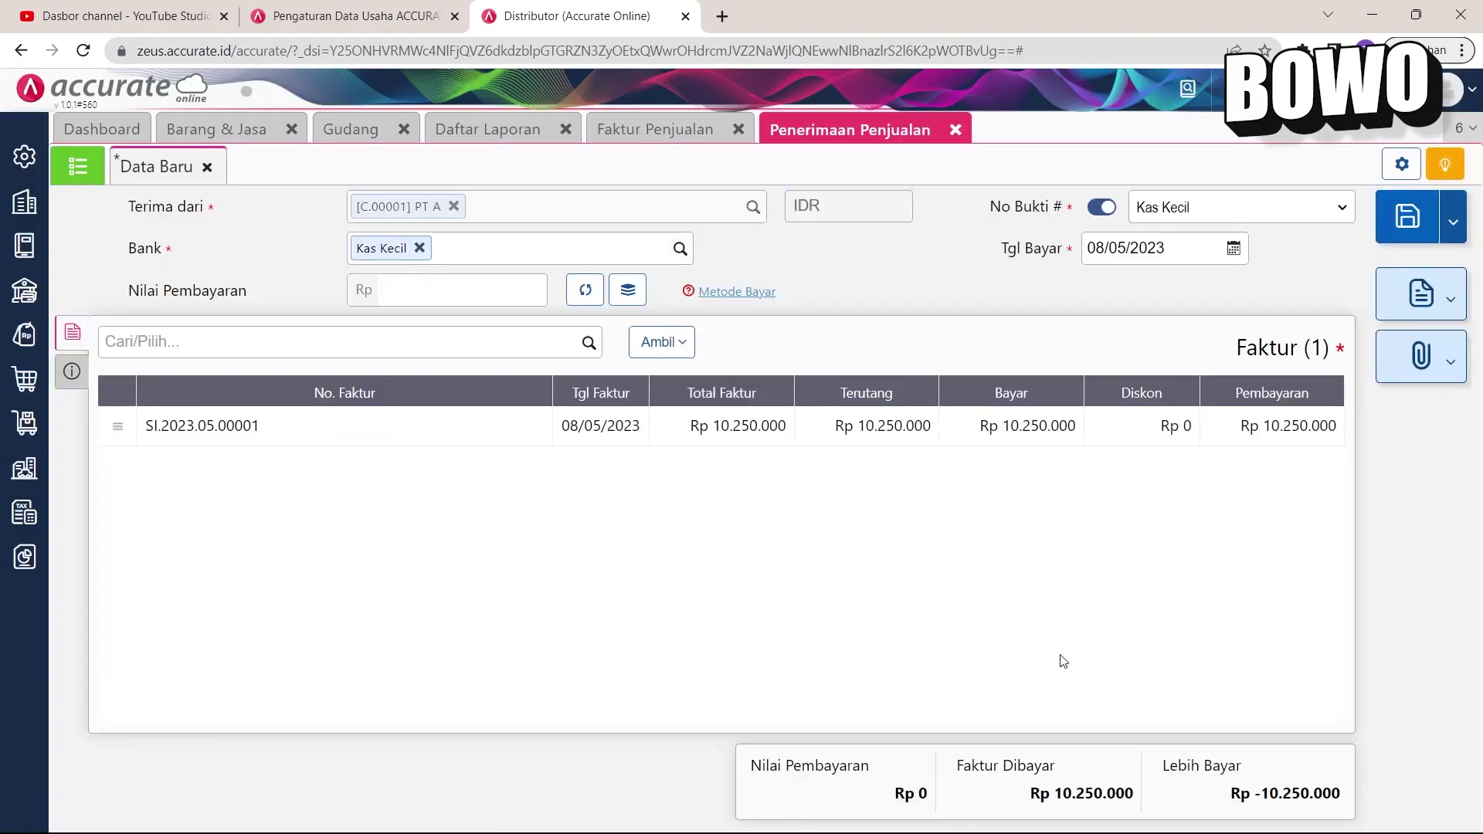
pyautogui.click(585, 290)
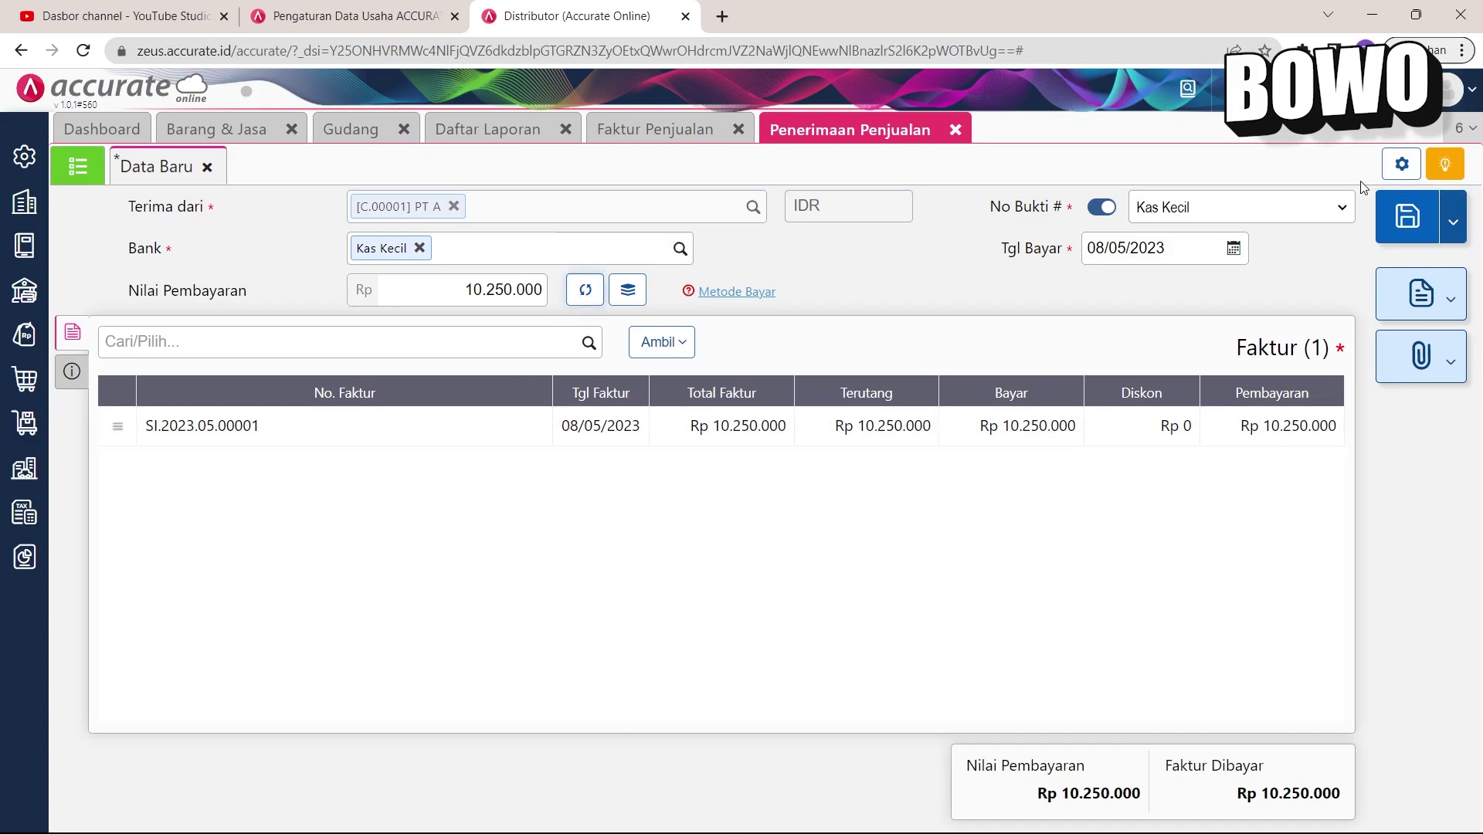
pyautogui.click(1395, 208)
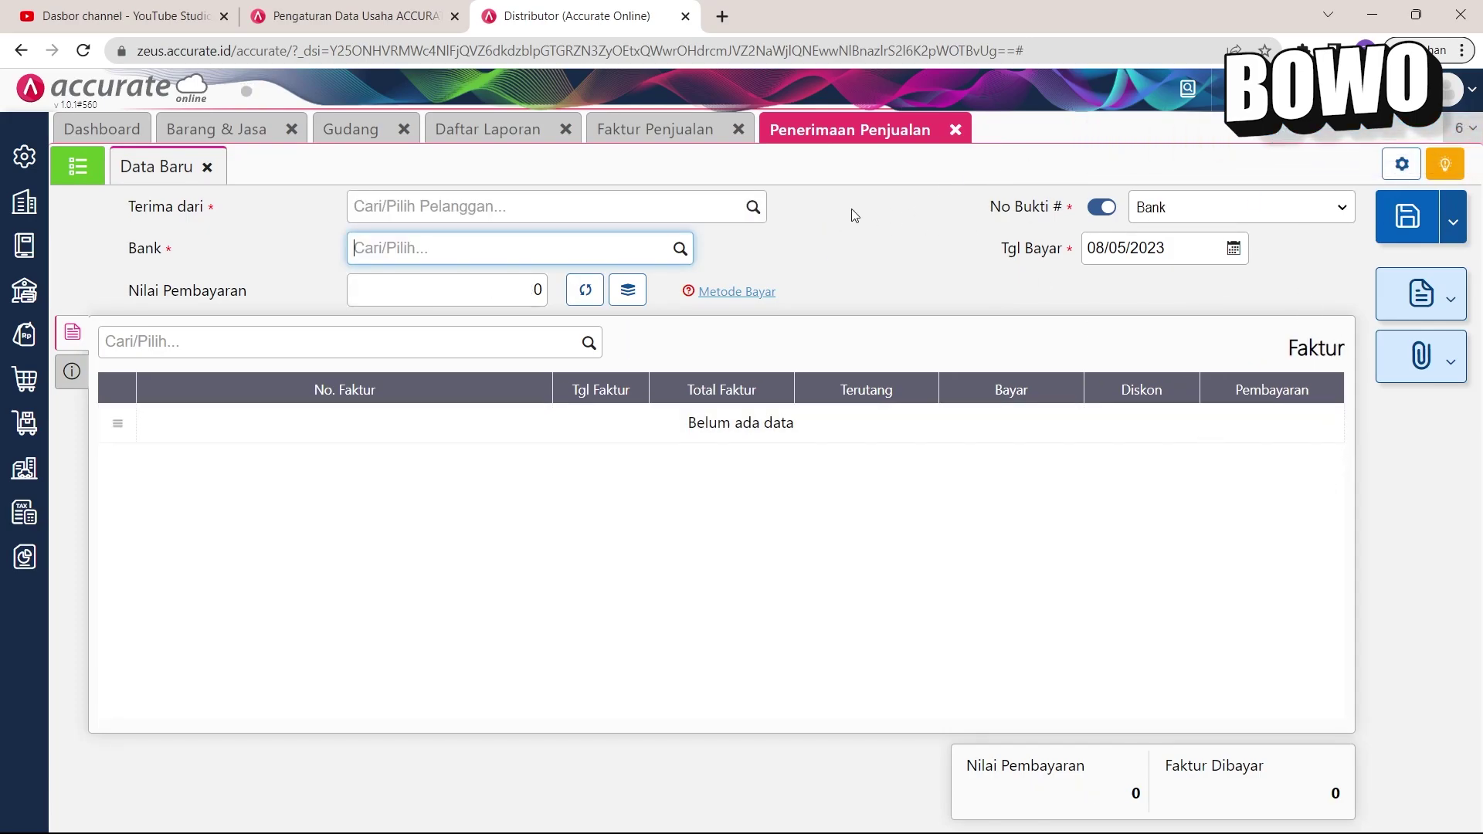
# Step: Refresh the Neraca (Induk Skontro) and Faktur Belum Lunas reports and examine the cash, receivable and stock positions after the customer payment
pyautogui.click(459, 147)
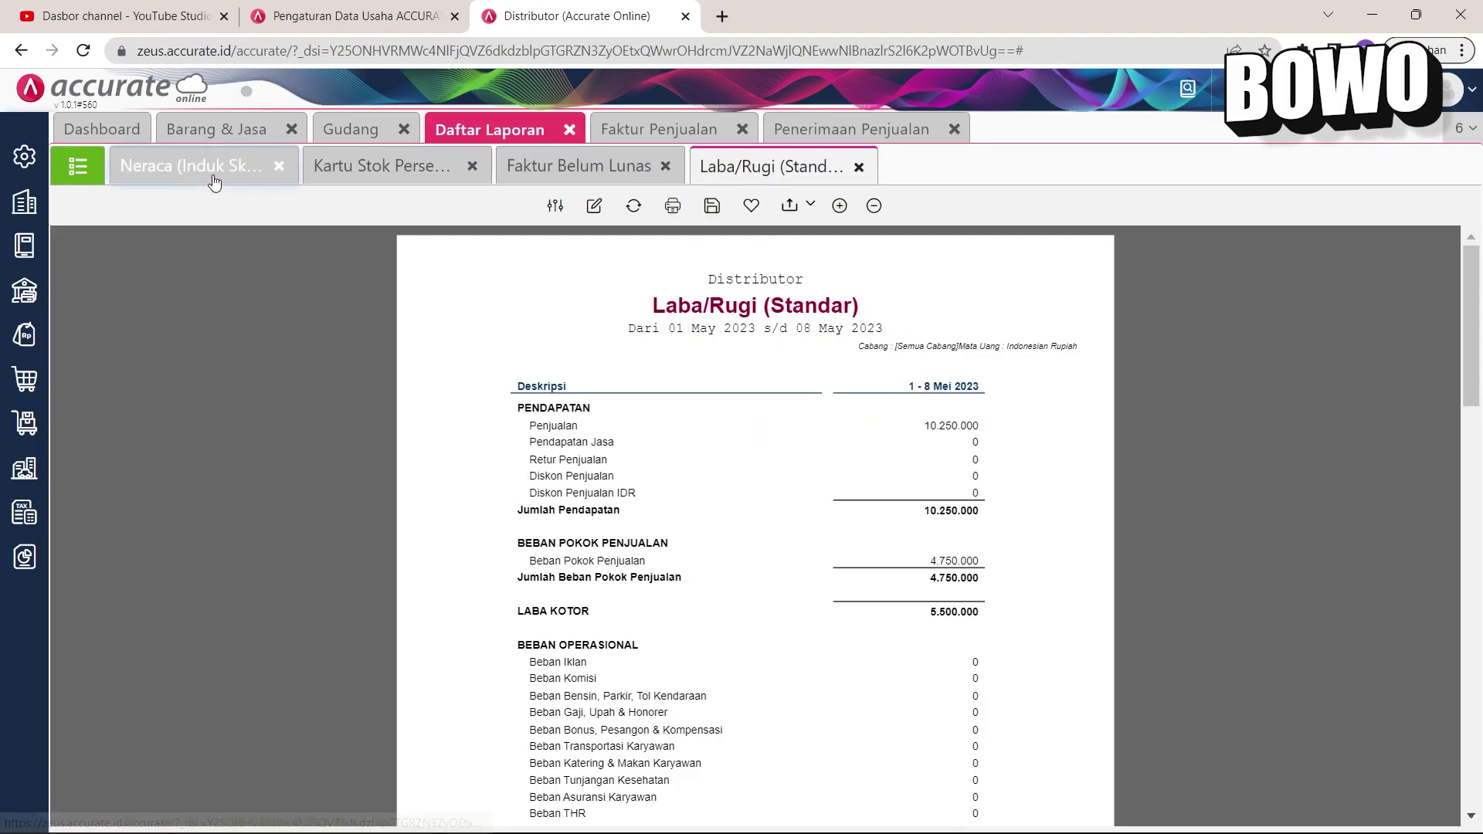
pyautogui.click(214, 180)
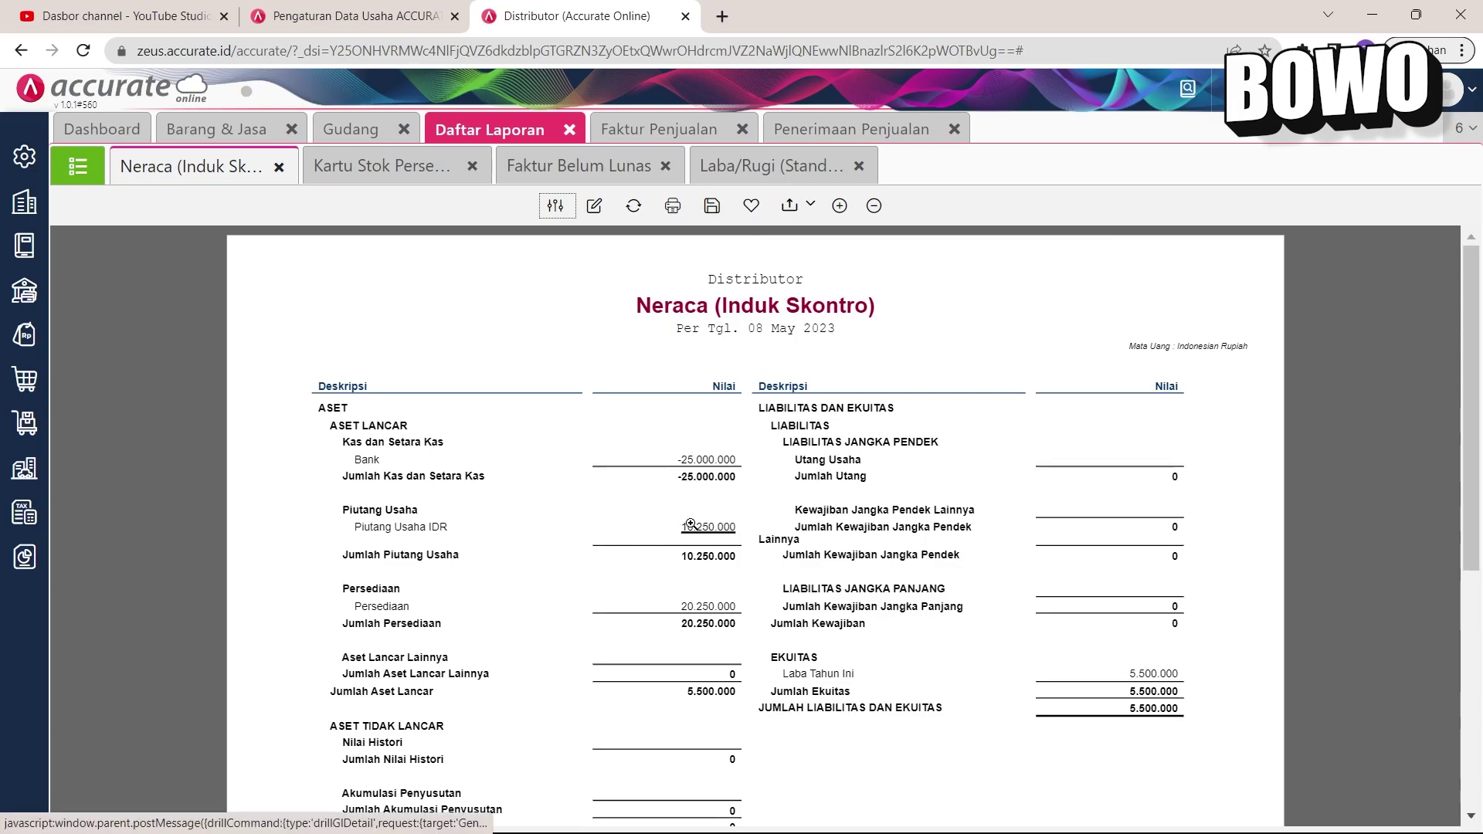
pyautogui.click(637, 207)
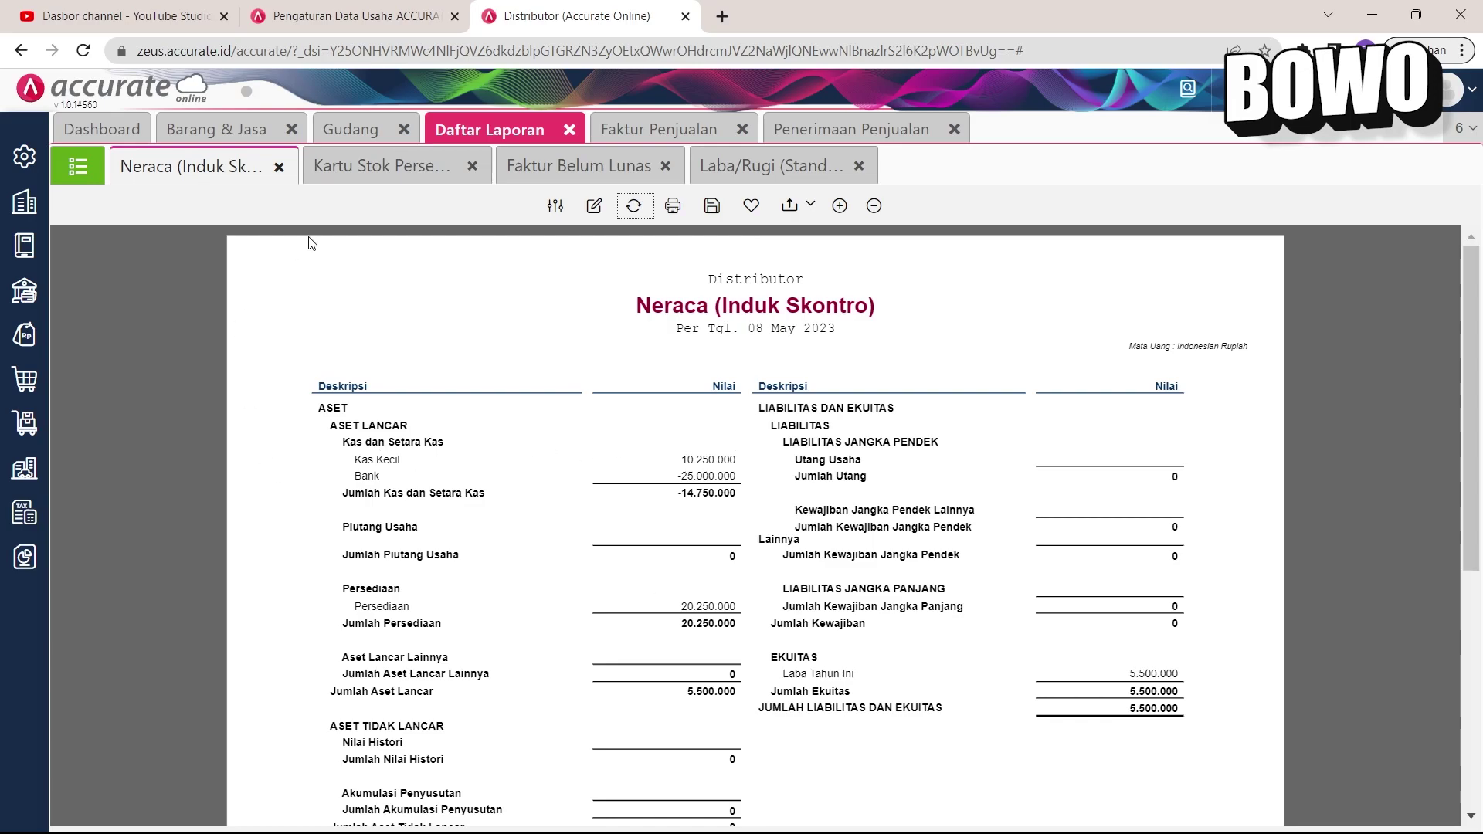
pyautogui.click(355, 179)
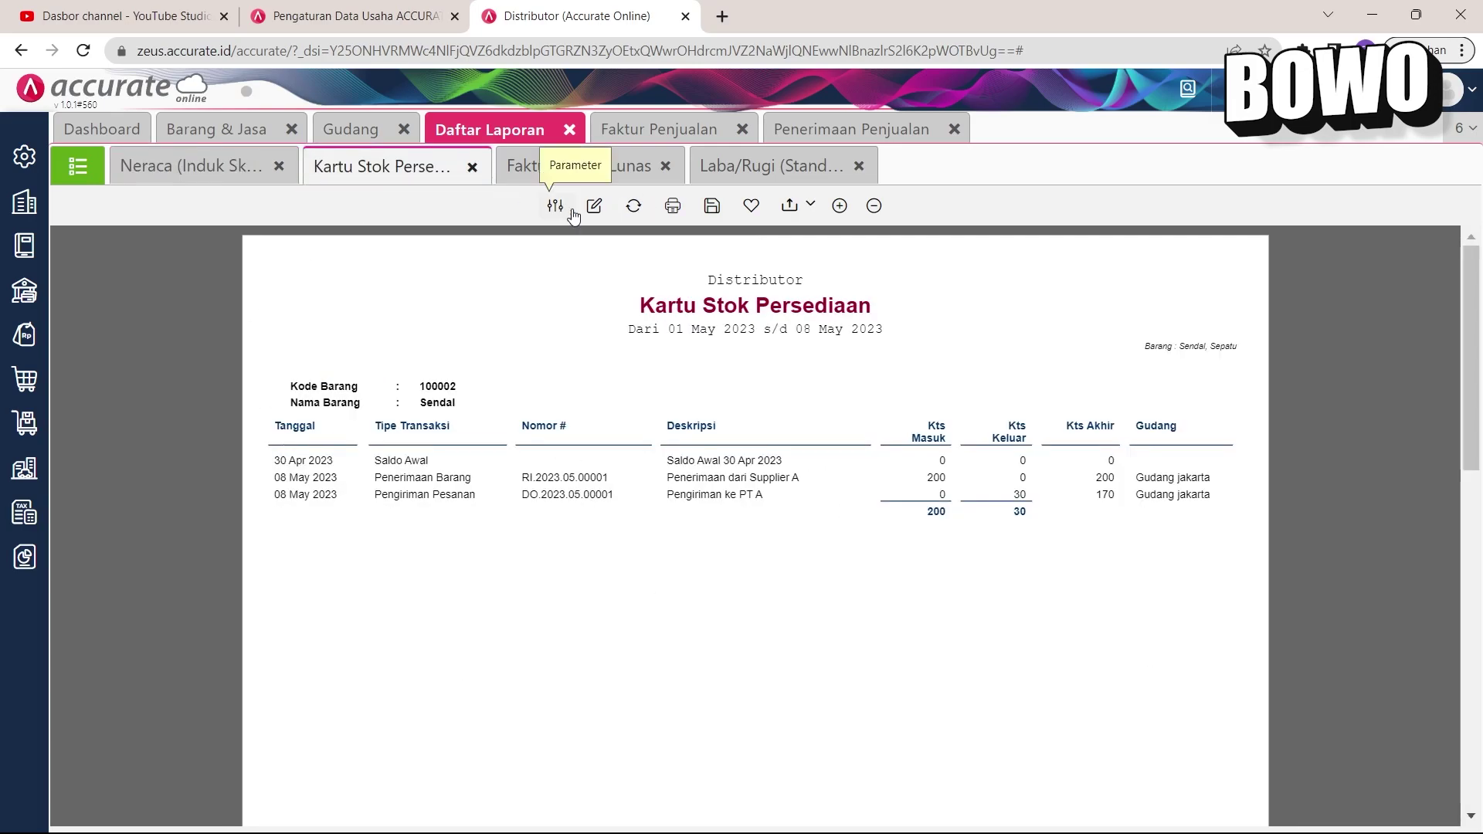
pyautogui.click(567, 166)
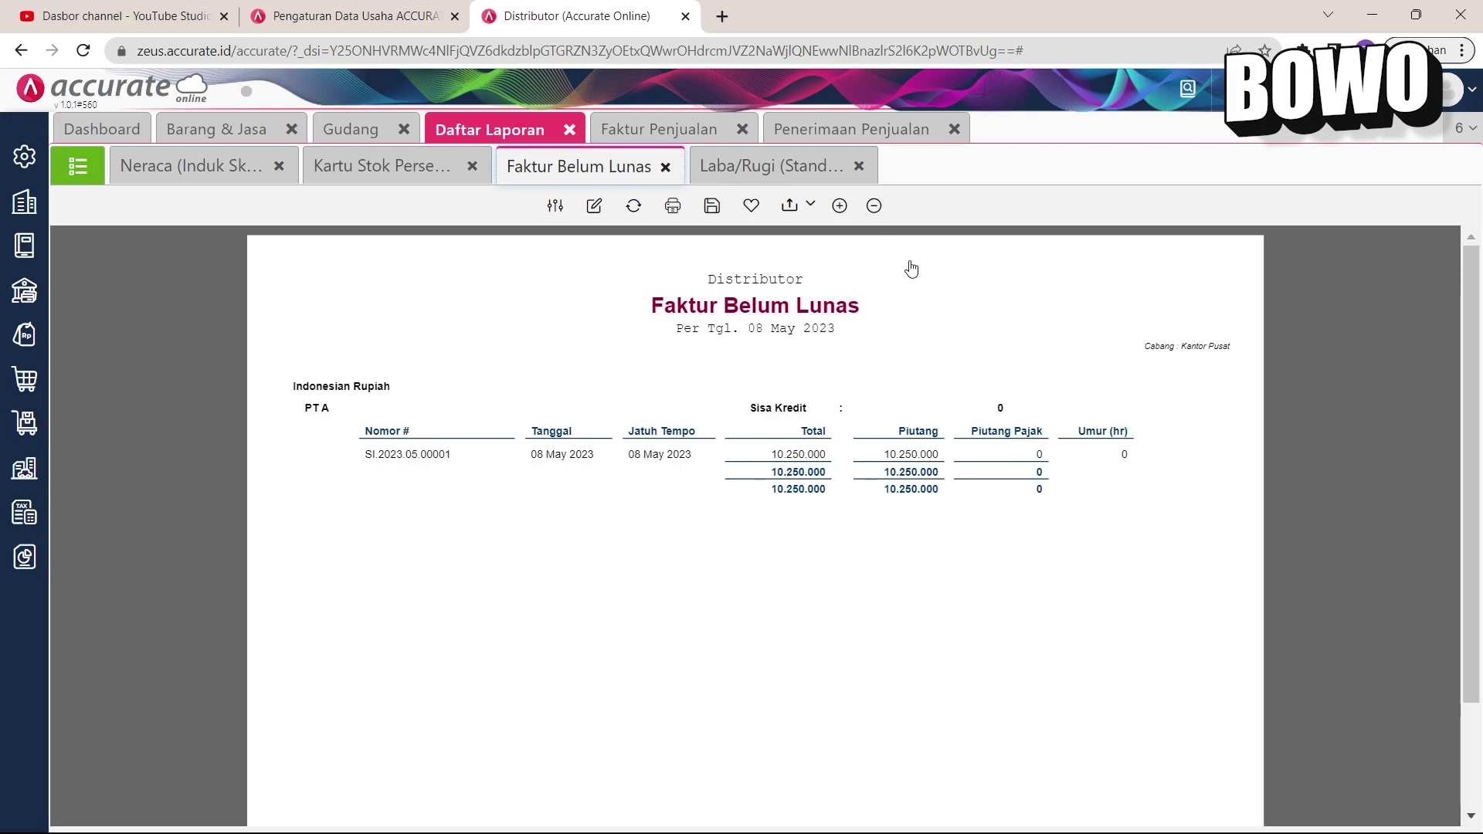
pyautogui.click(633, 209)
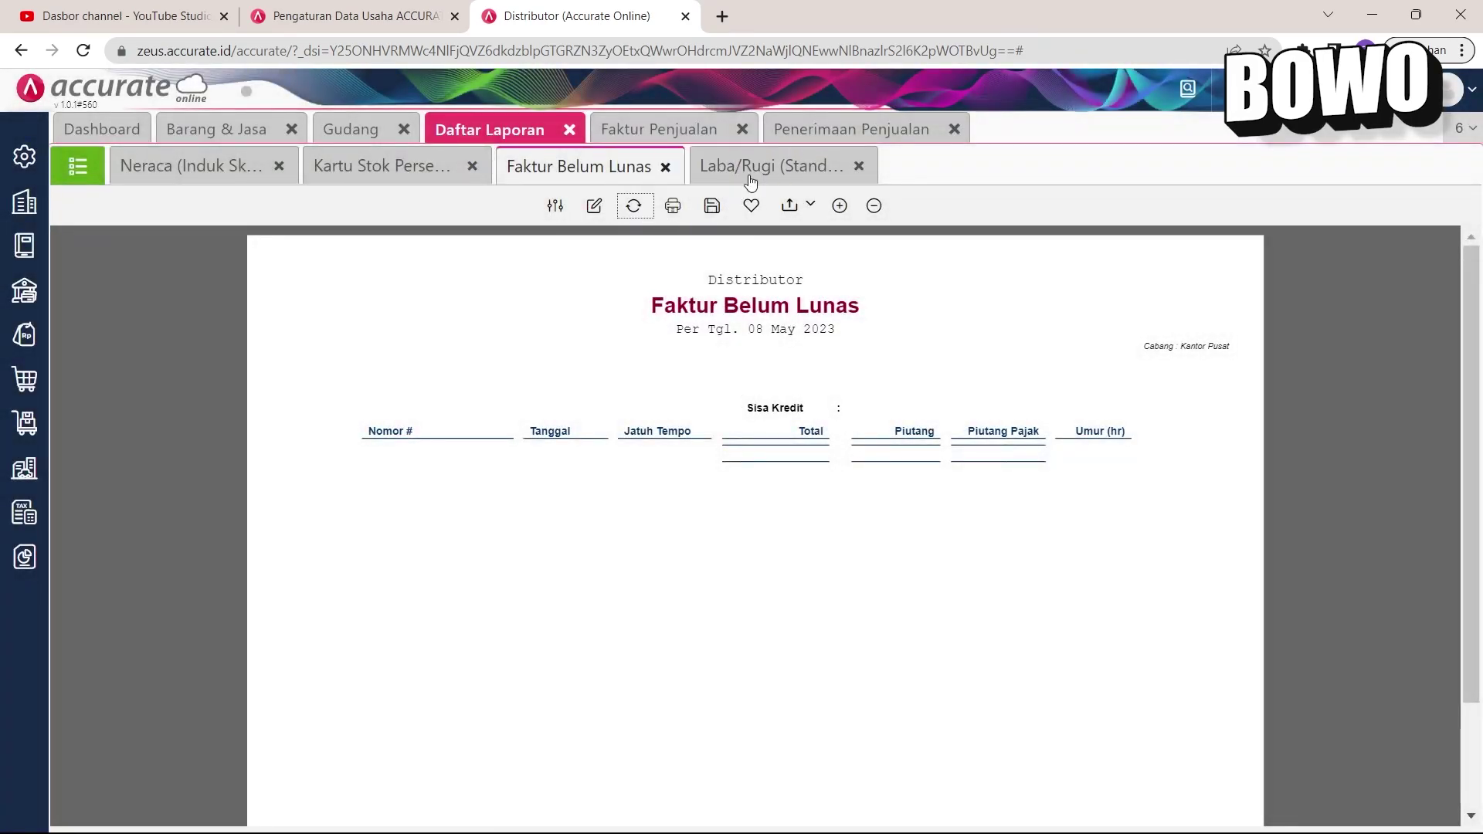
# Step: Refresh the Laba/Rugi (Standar) report and review its revenue, cost of goods sold and operating expense lines
pyautogui.click(755, 168)
pyautogui.click(632, 205)
pyautogui.scroll(-2, 1072, 459)
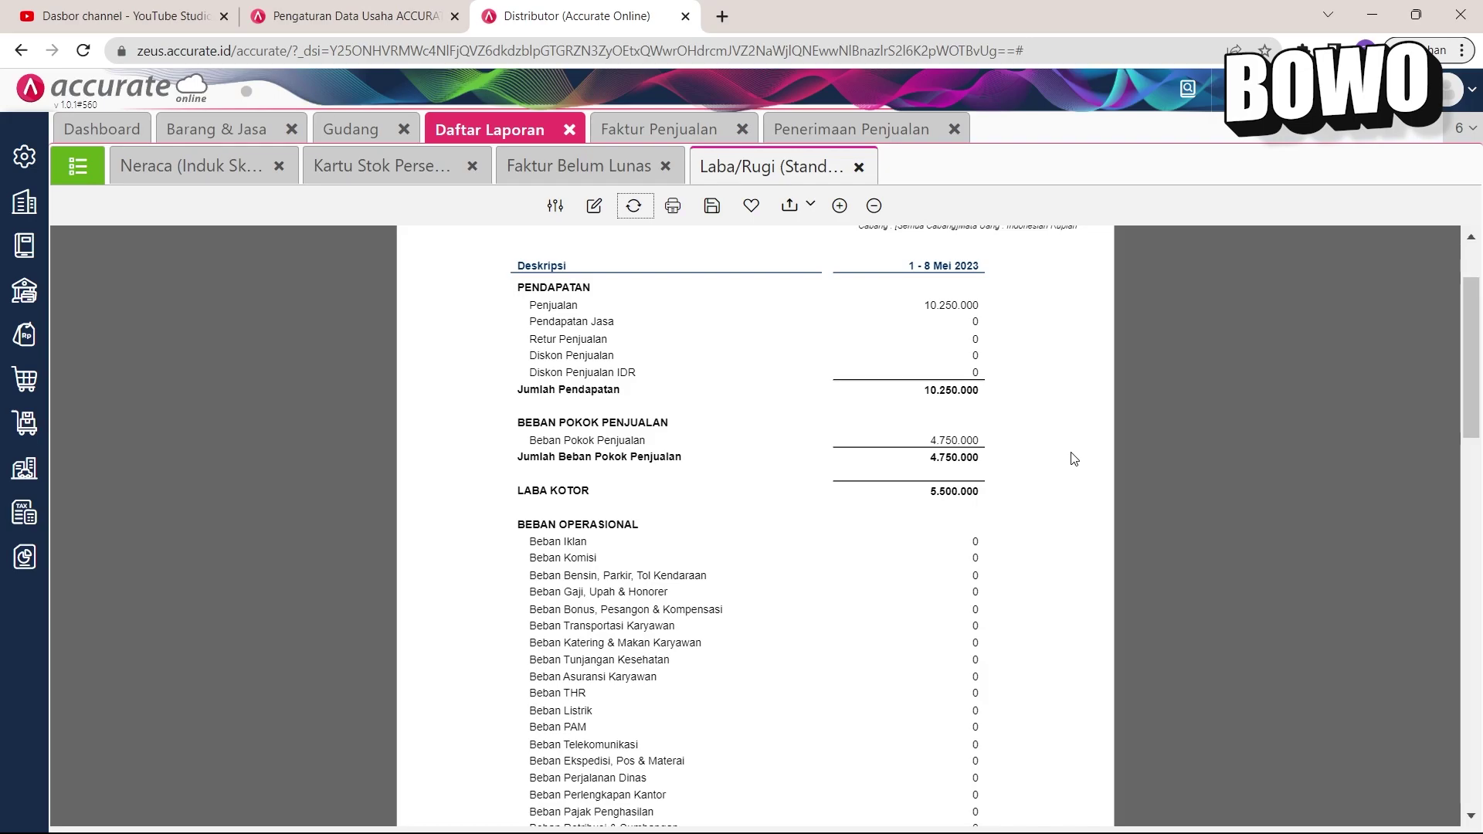
pyautogui.scroll(2, 837, 460)
pyautogui.scroll(-4, 924, 500)
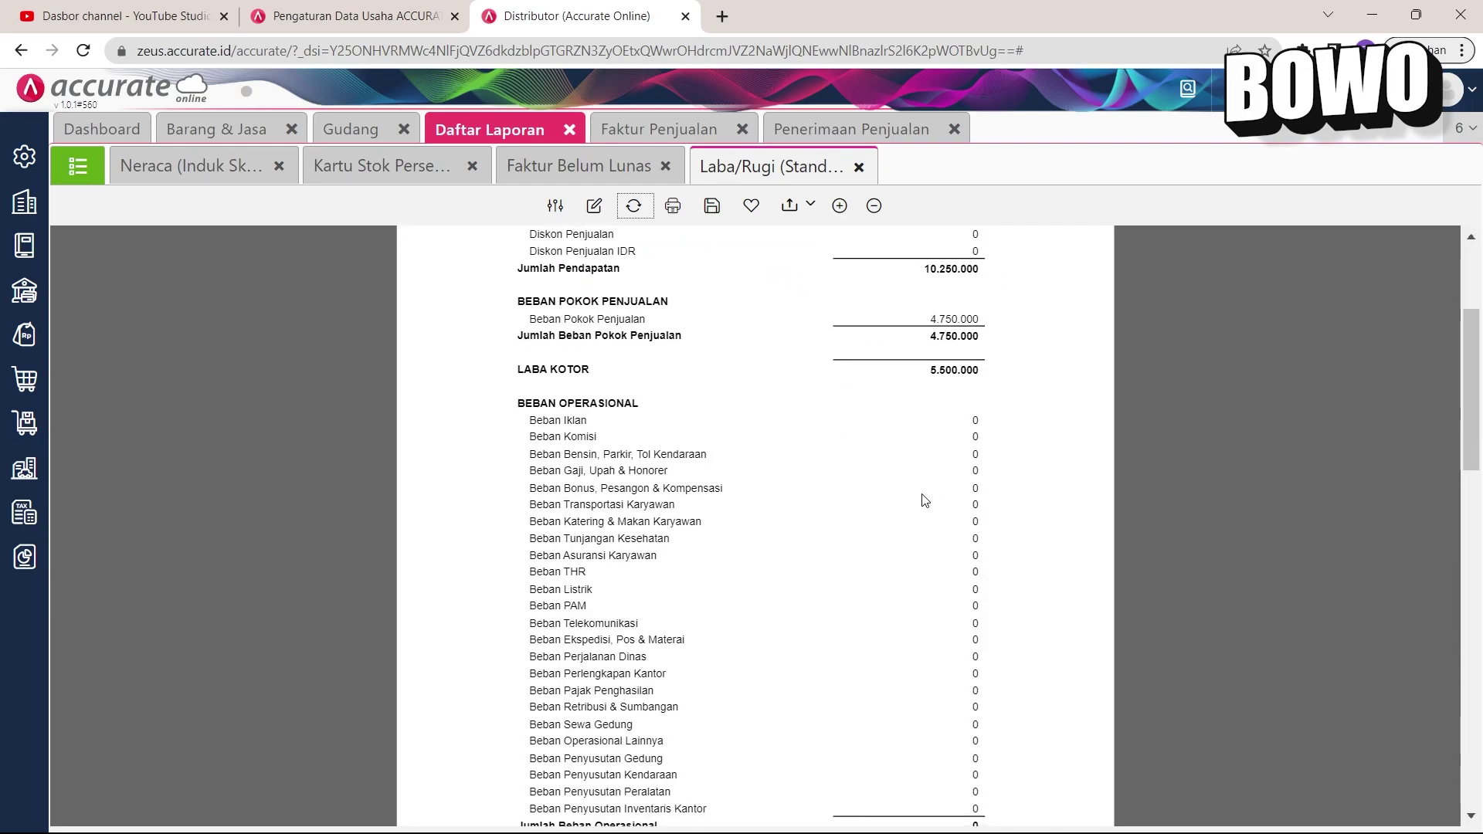
# Step: Browse the Penjualan category of the report list to review the available sales reports
pyautogui.click(78, 166)
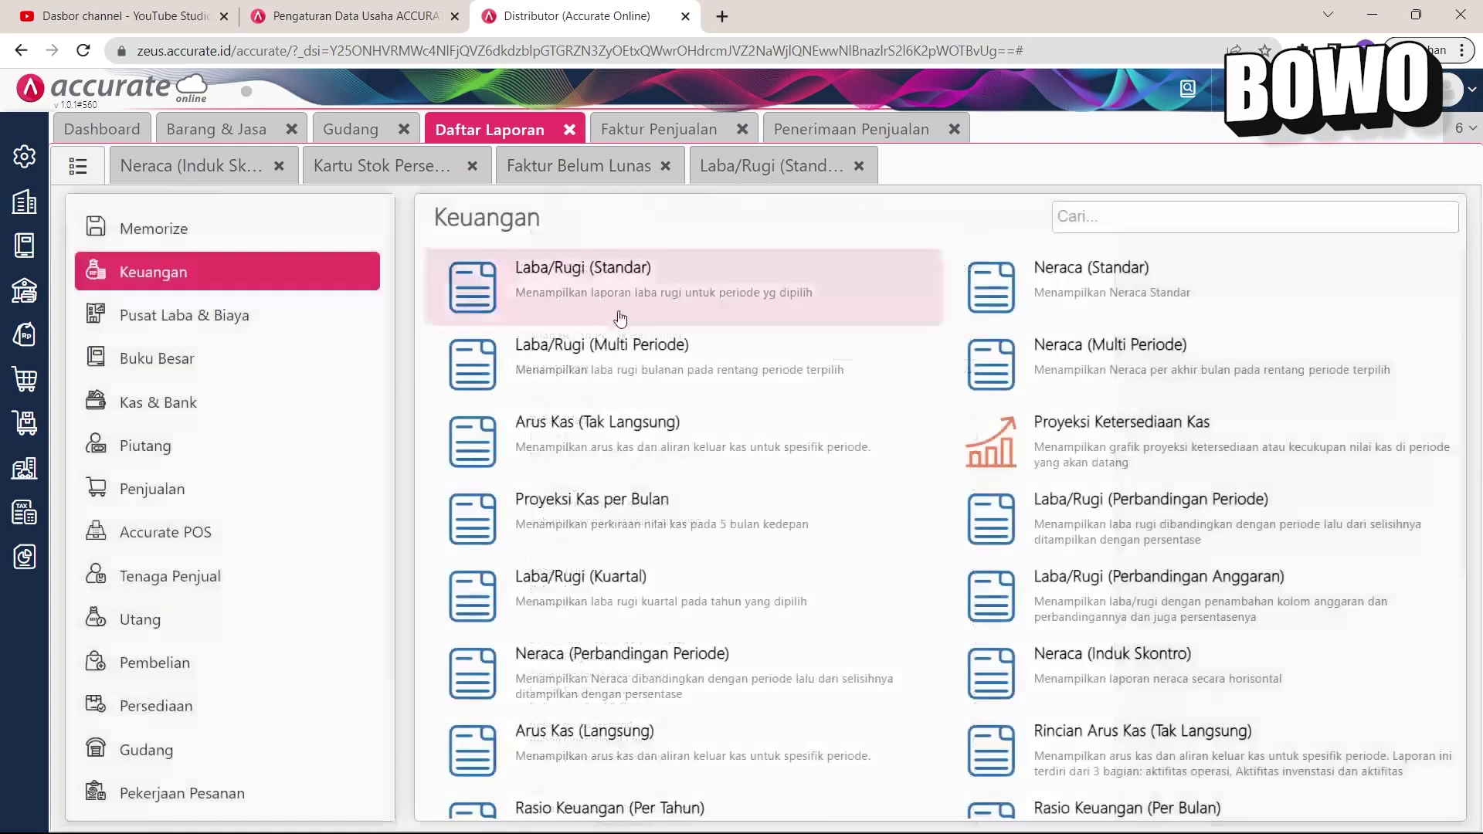
pyautogui.click(242, 488)
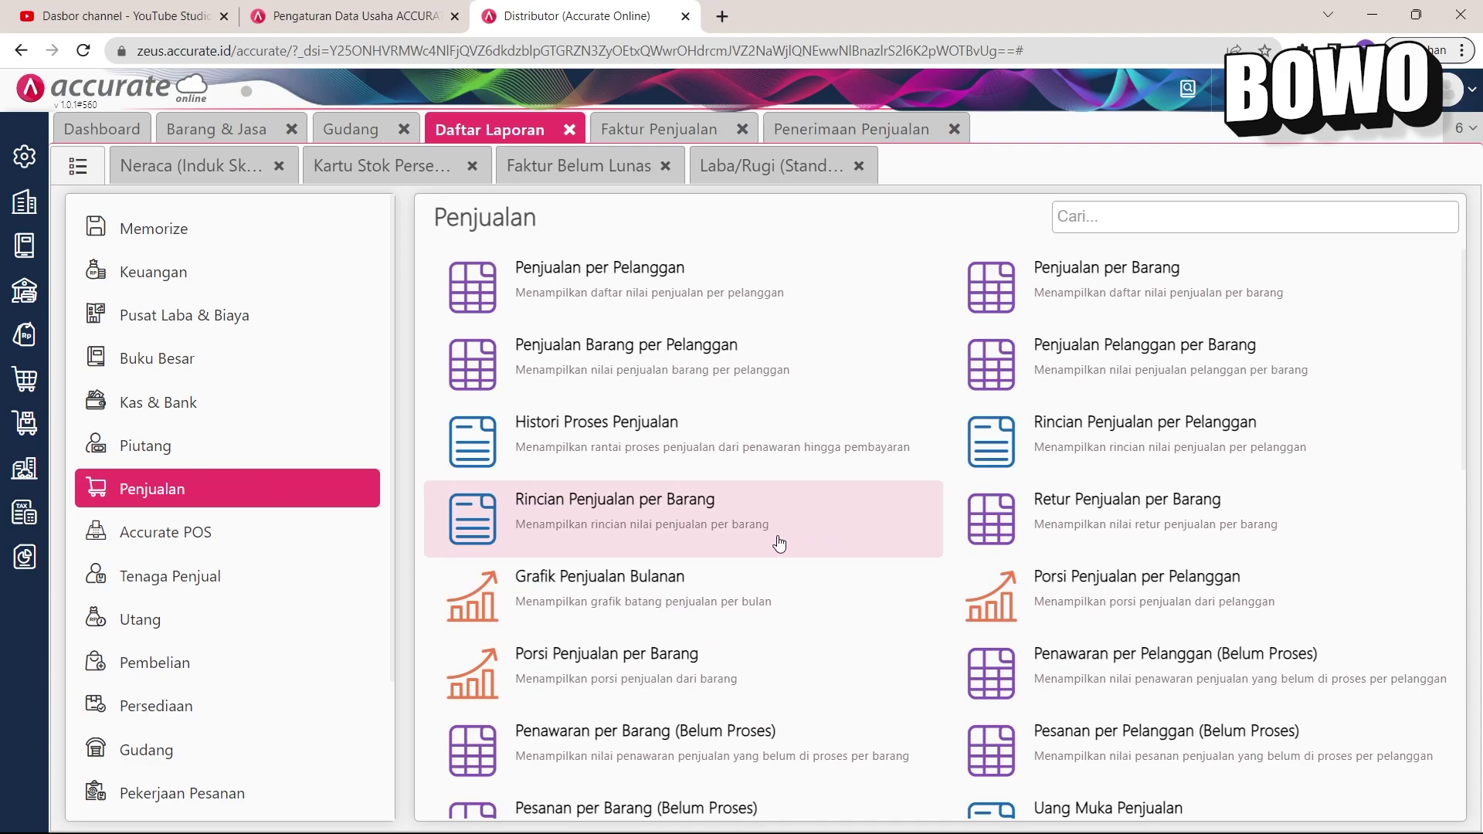
pyautogui.scroll(-4, 779, 544)
pyautogui.scroll(-3, 776, 556)
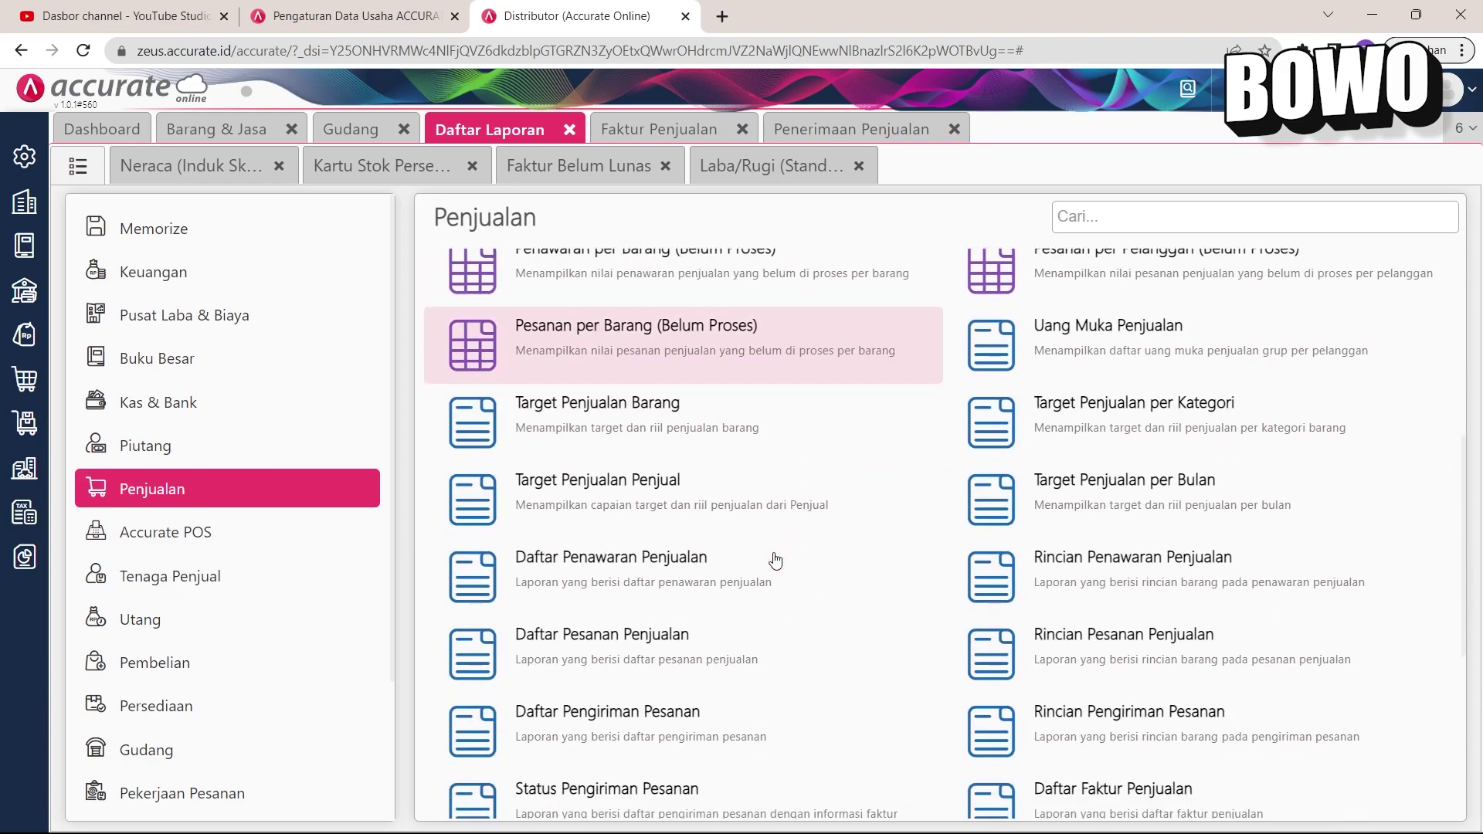
pyautogui.scroll(-4, 776, 560)
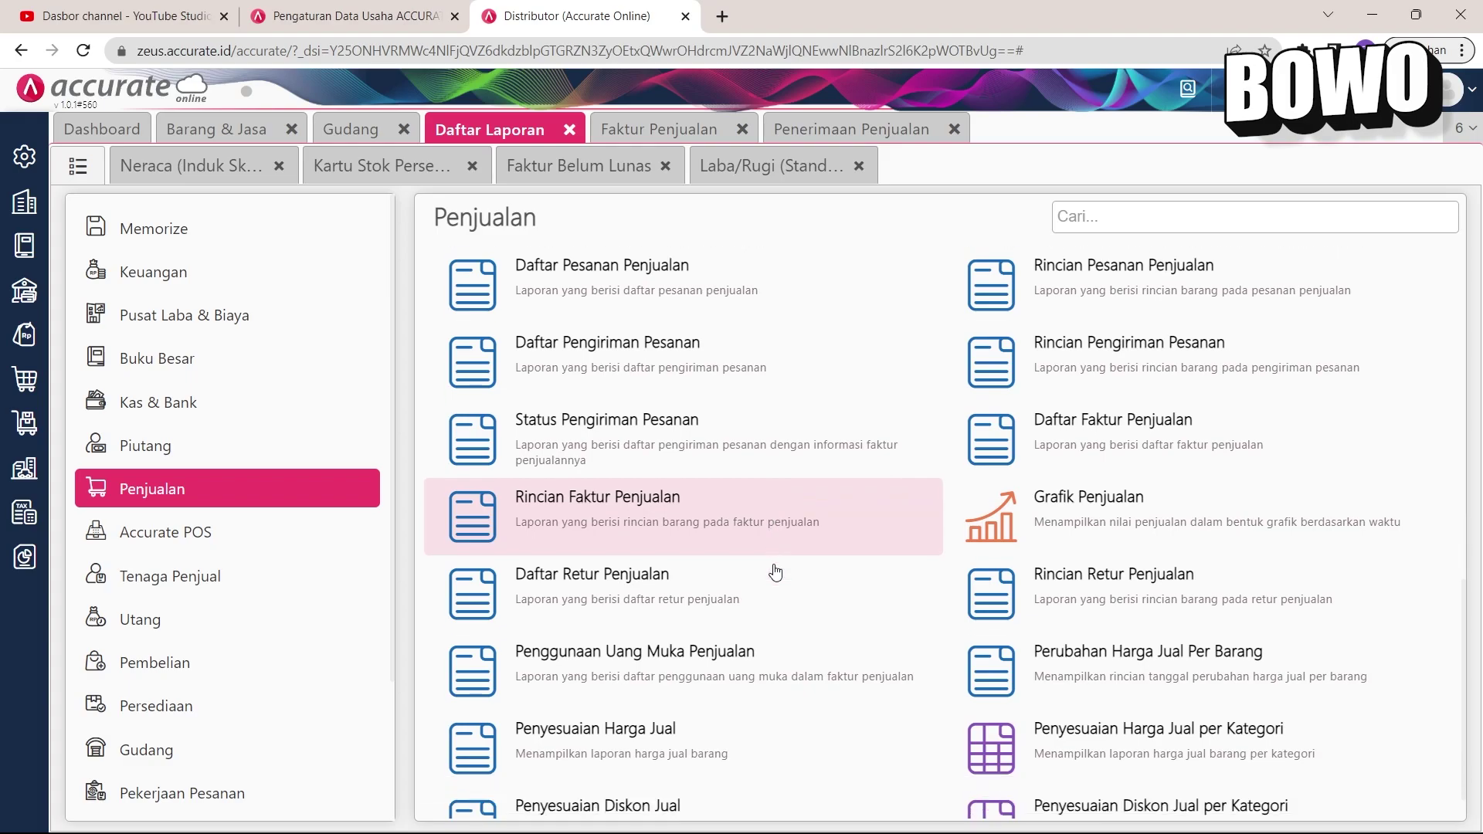
pyautogui.scroll(-2, 776, 572)
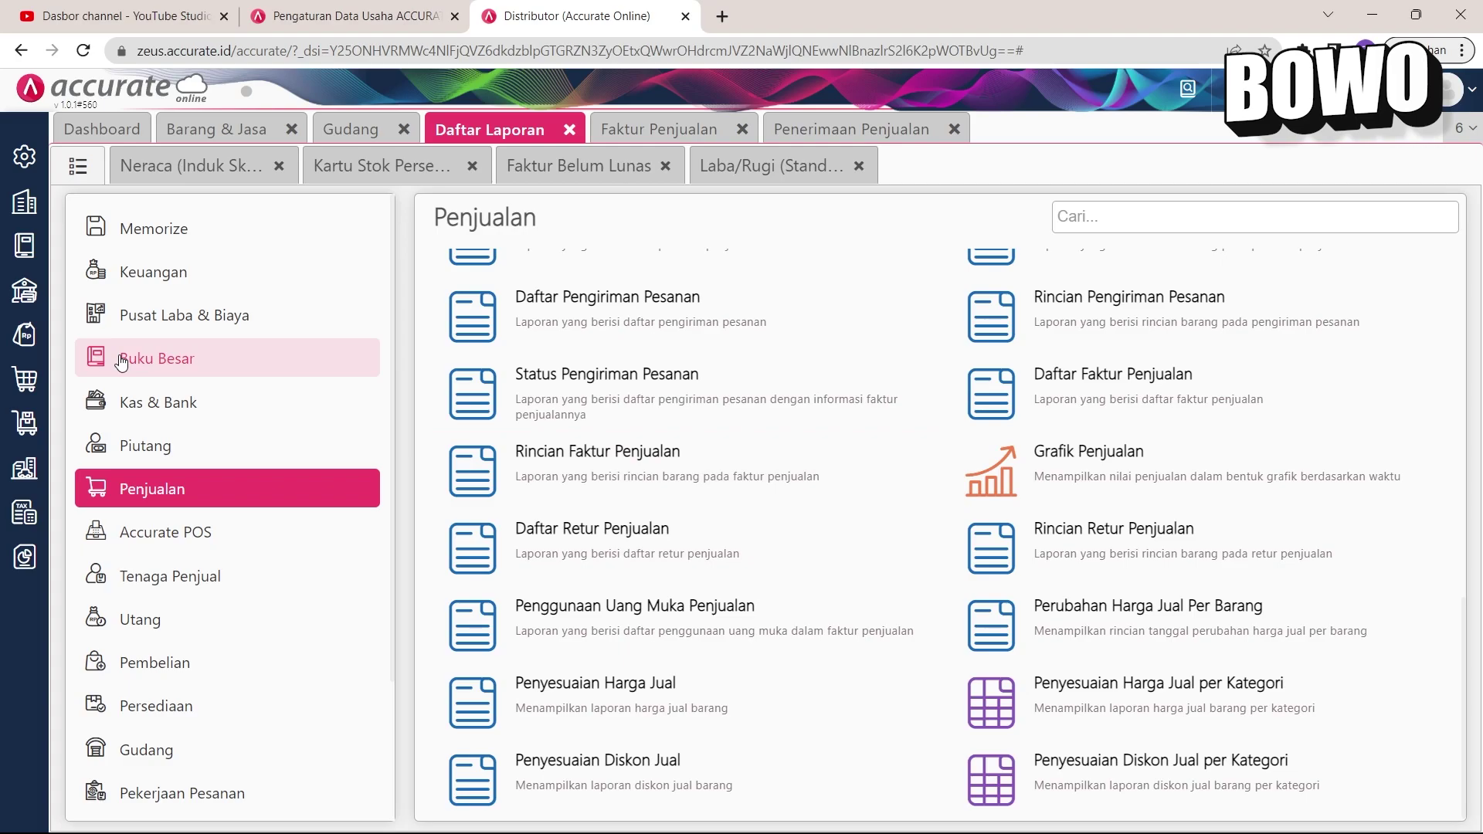
# Step: Close the Faktur Penjualan and Penerimaan Penjualan modules
pyautogui.click(726, 136)
pyautogui.click(742, 135)
pyautogui.click(783, 132)
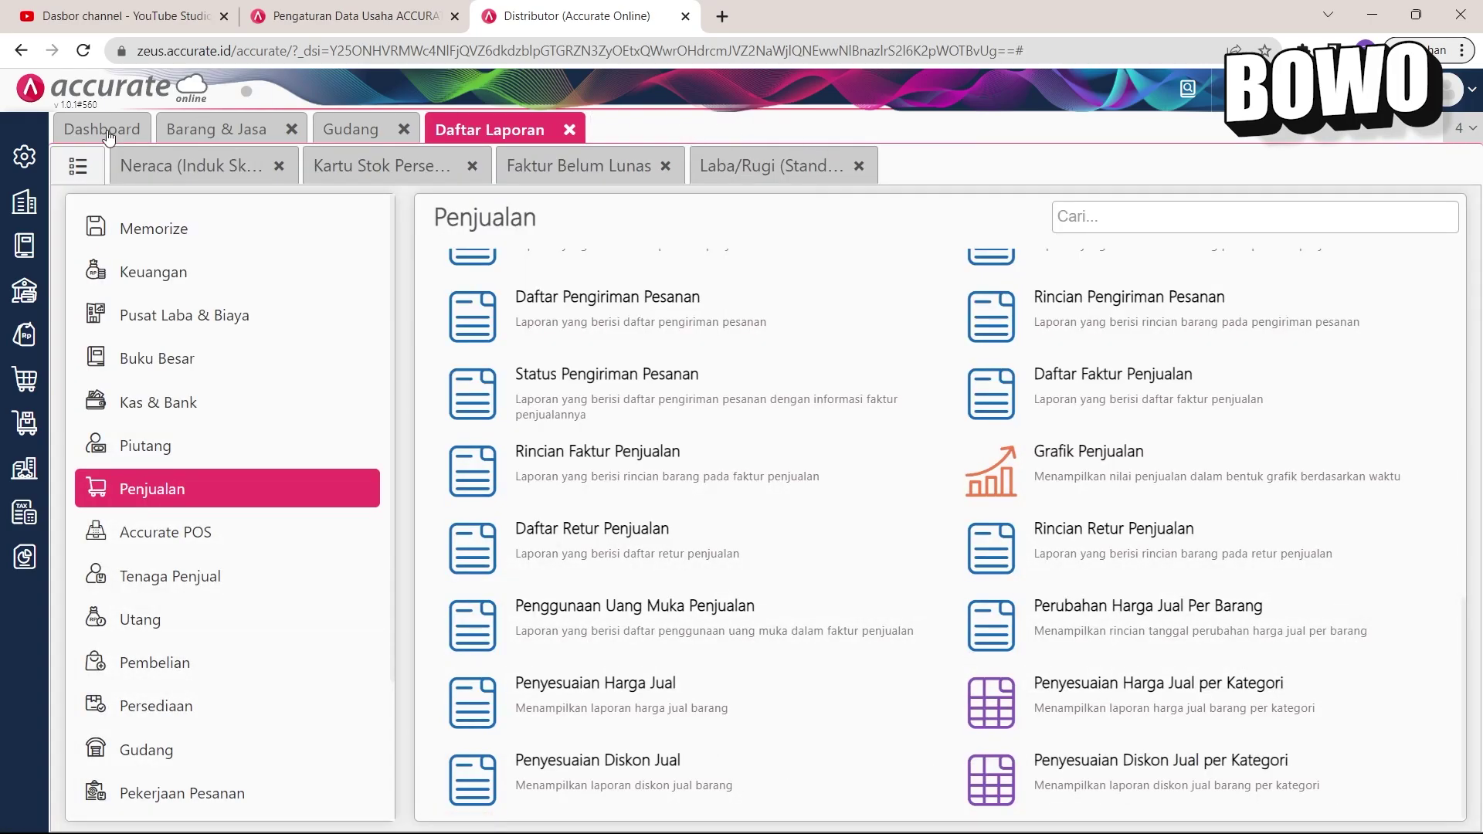
# Step: Start a new Kas & Bank payment (Pembayaran) with Kas Kecil as the paying cash account
pyautogui.click(24, 291)
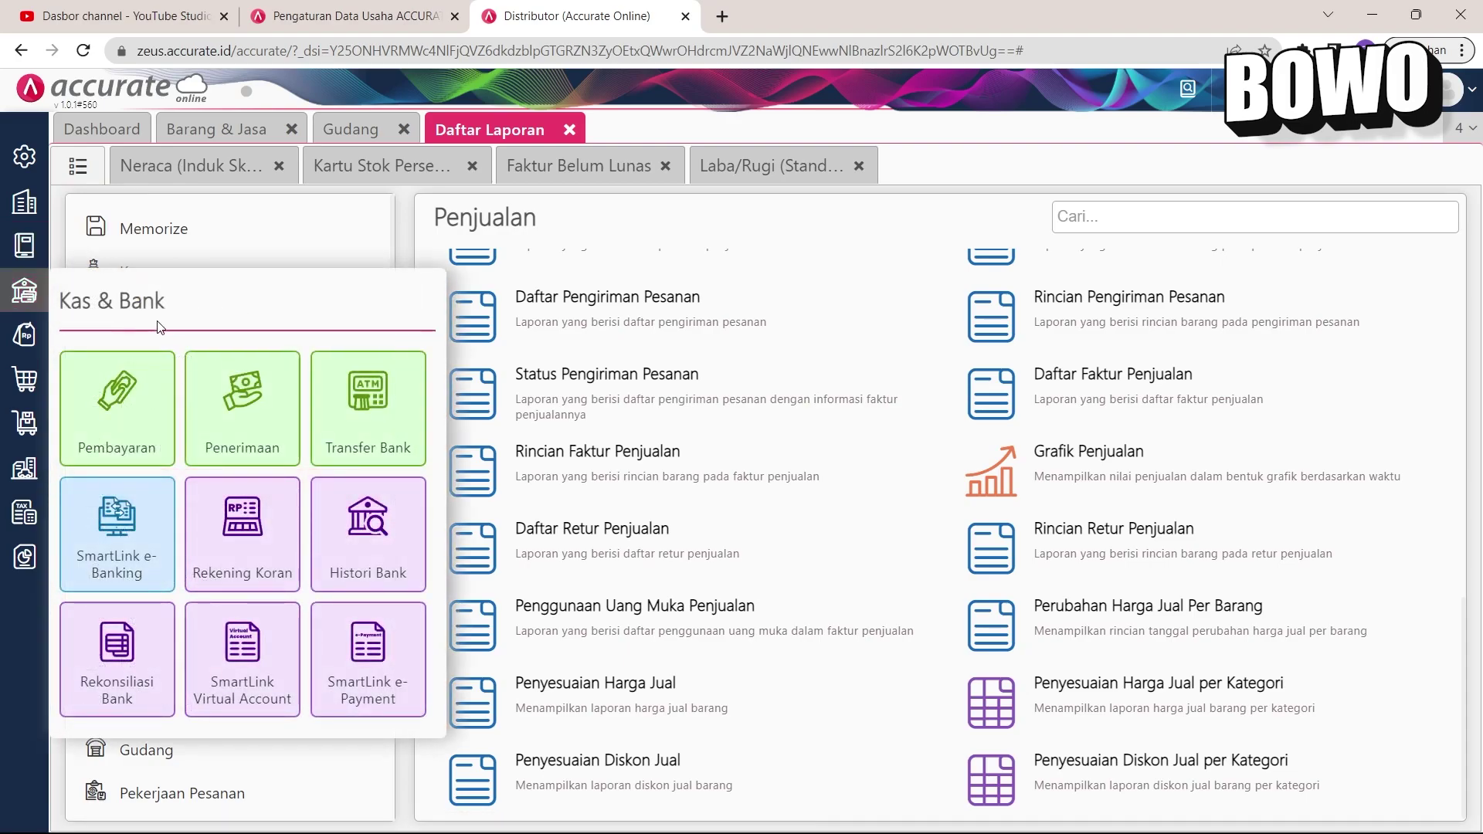
pyautogui.click(114, 422)
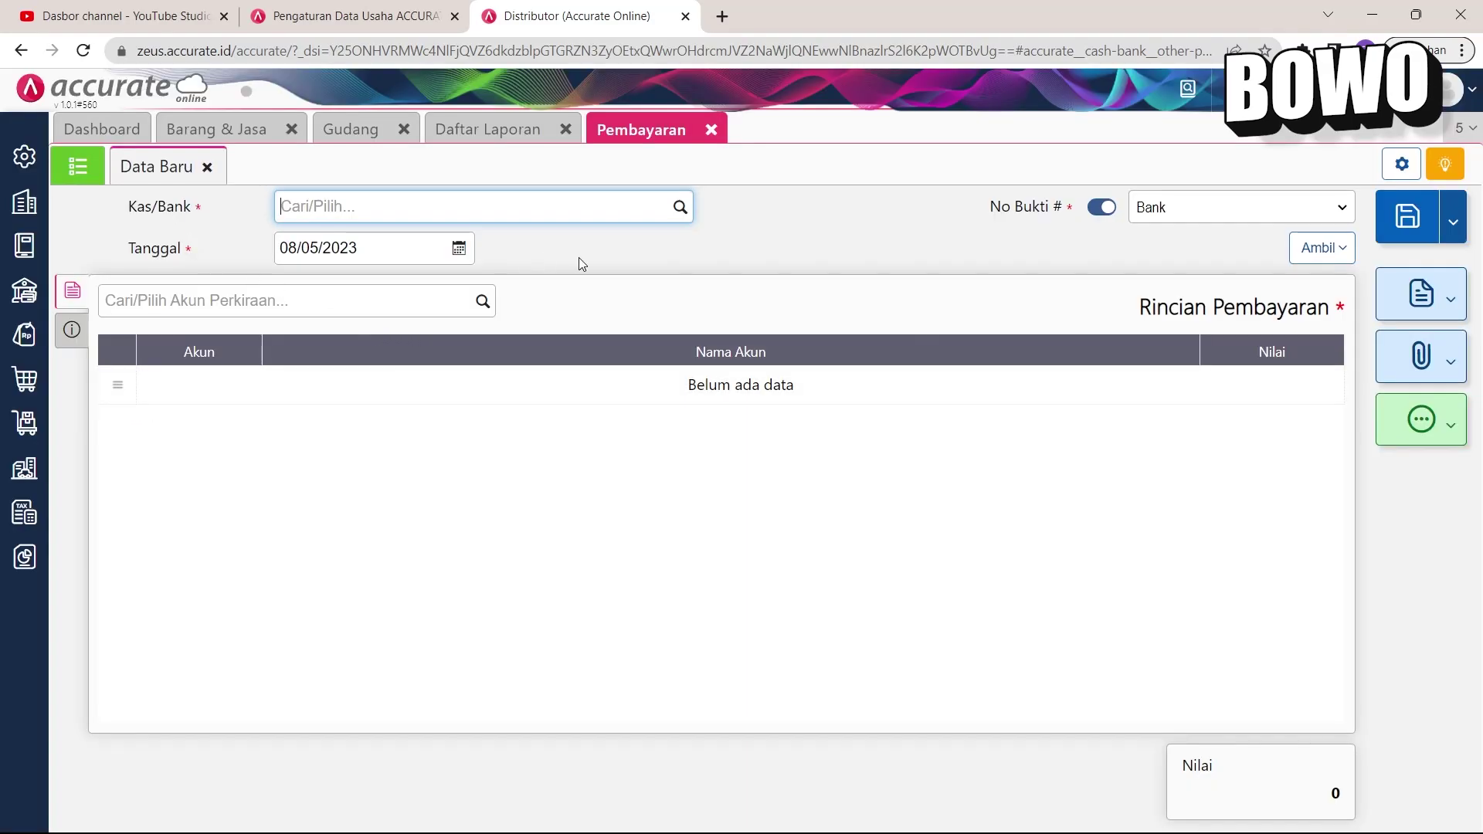
pyautogui.click(662, 208)
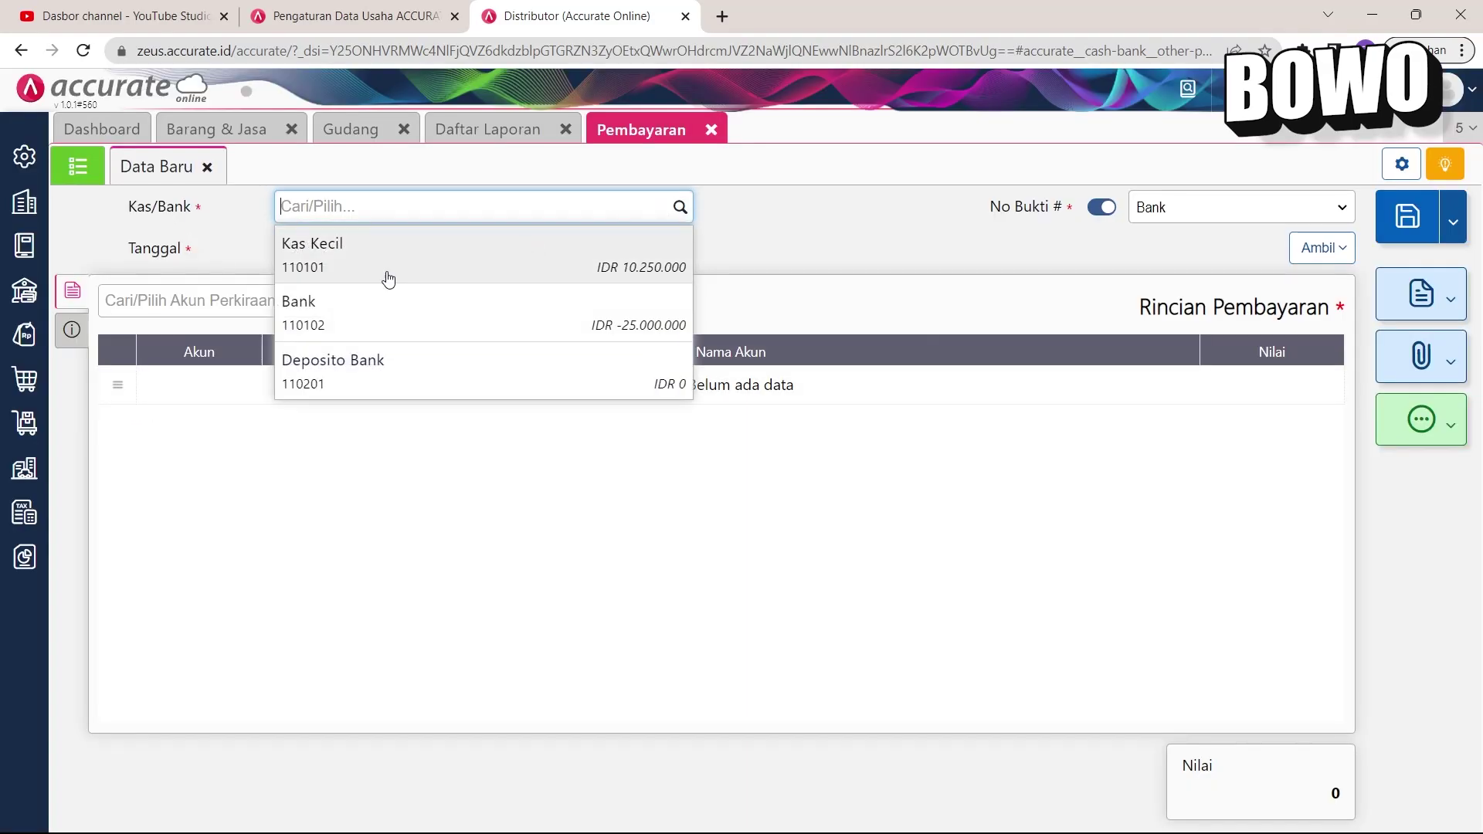
pyautogui.click(585, 263)
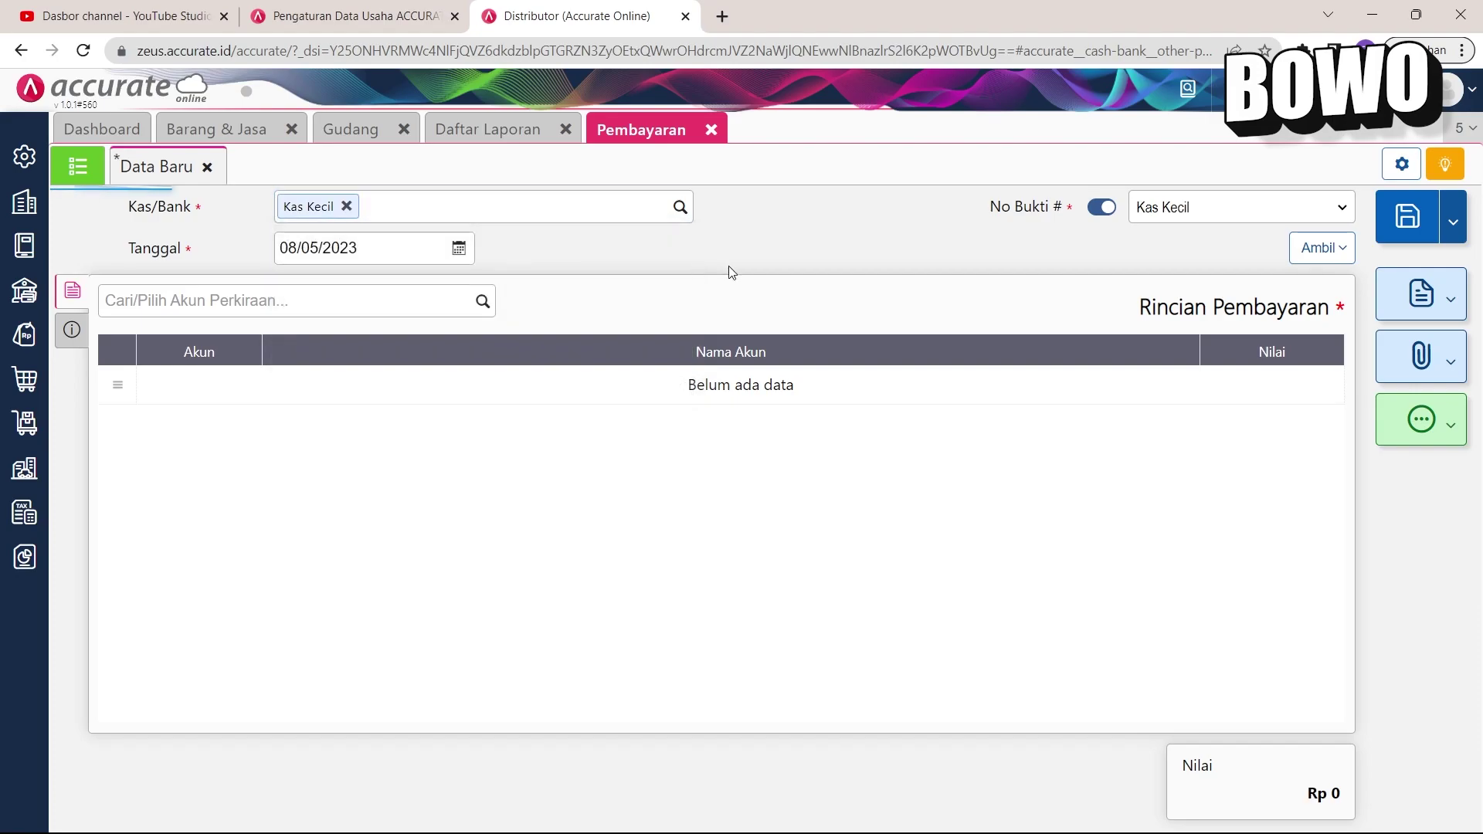
# Step: Add the Beban Listrik account to the payment details with a value of 500.000
pyautogui.click(483, 301)
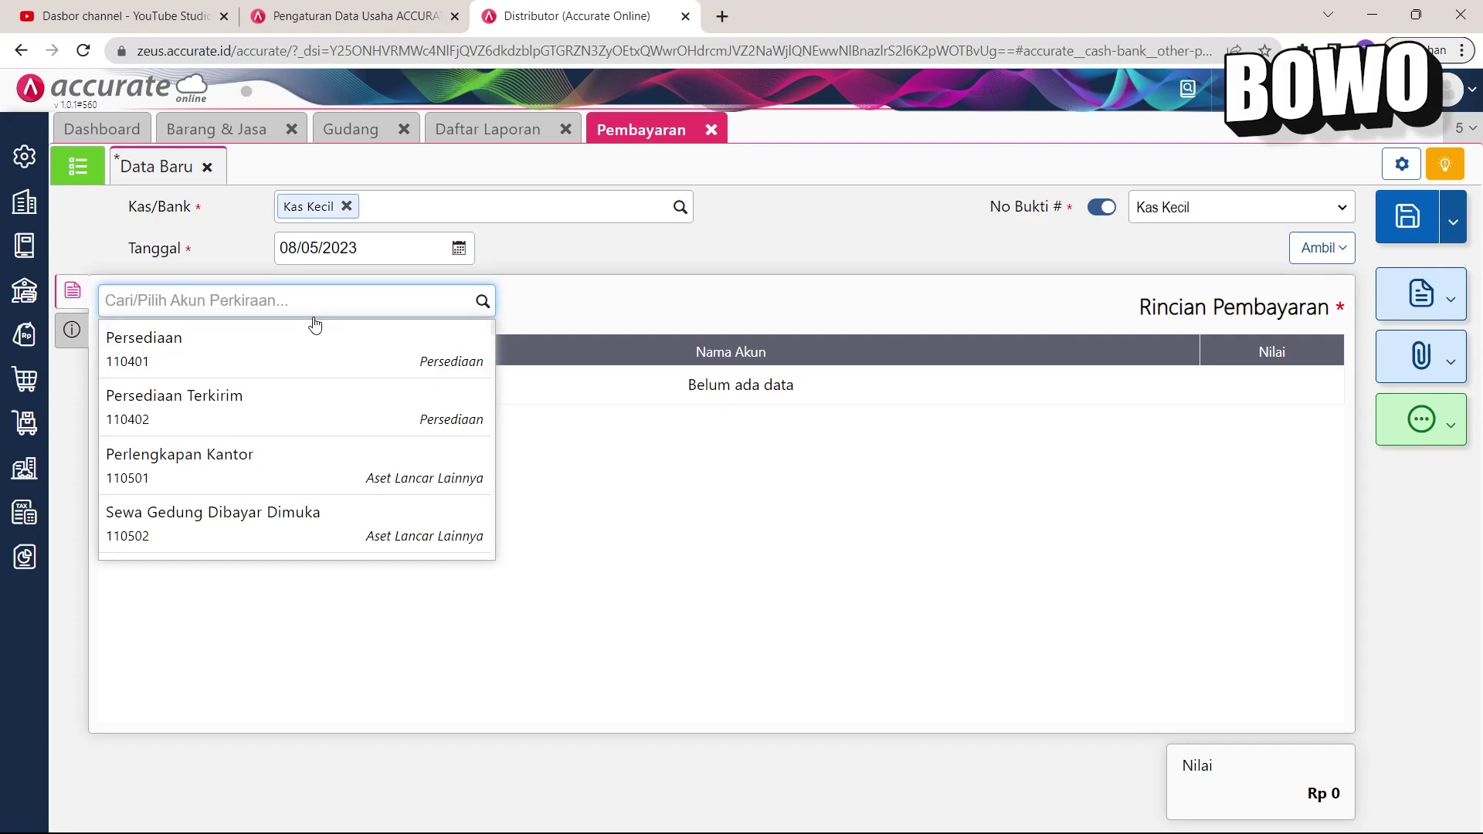
pyautogui.write('beban')
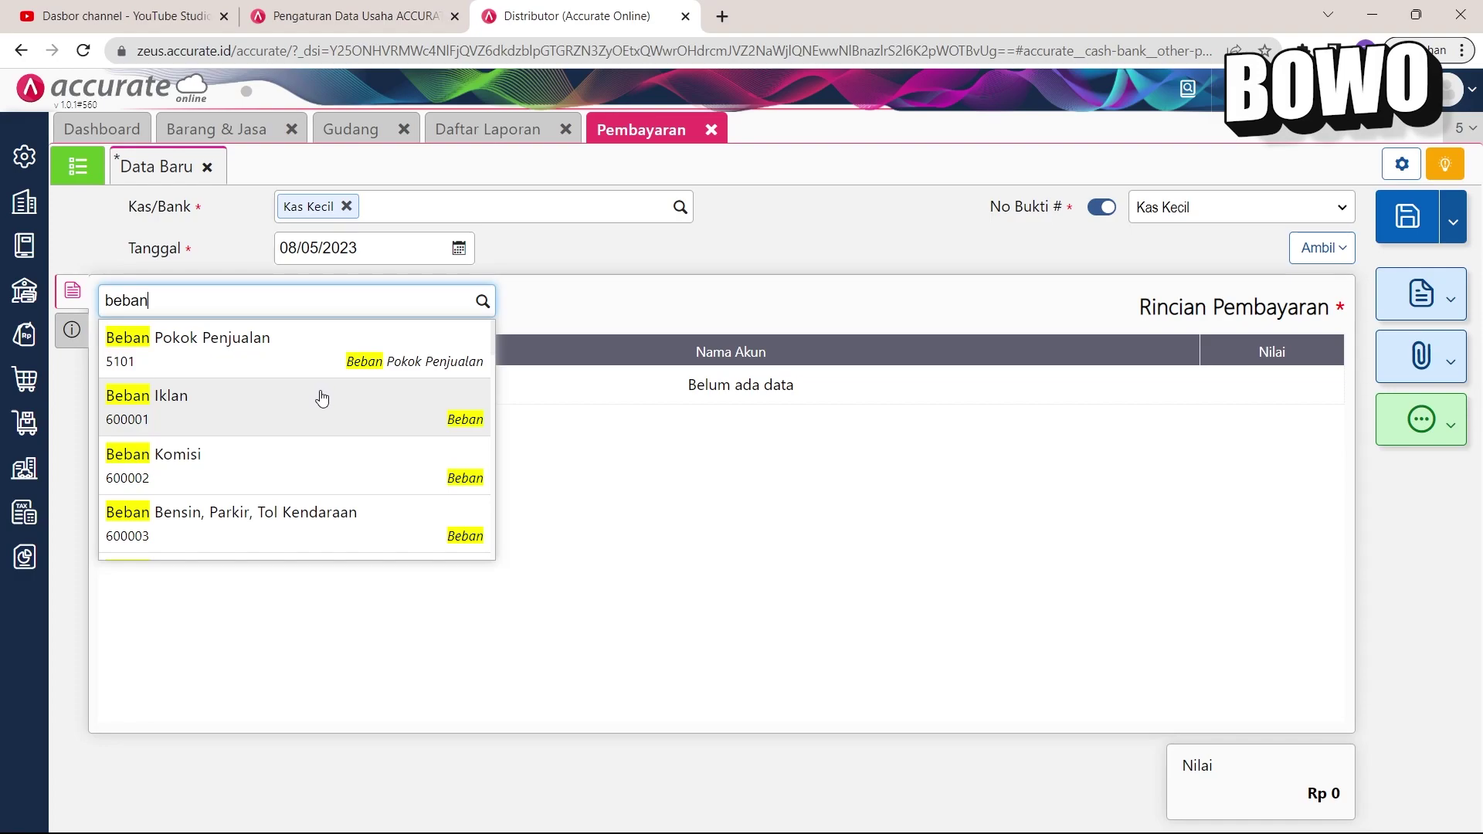
pyautogui.scroll(-1, 385, 407)
pyautogui.scroll(-5, 385, 407)
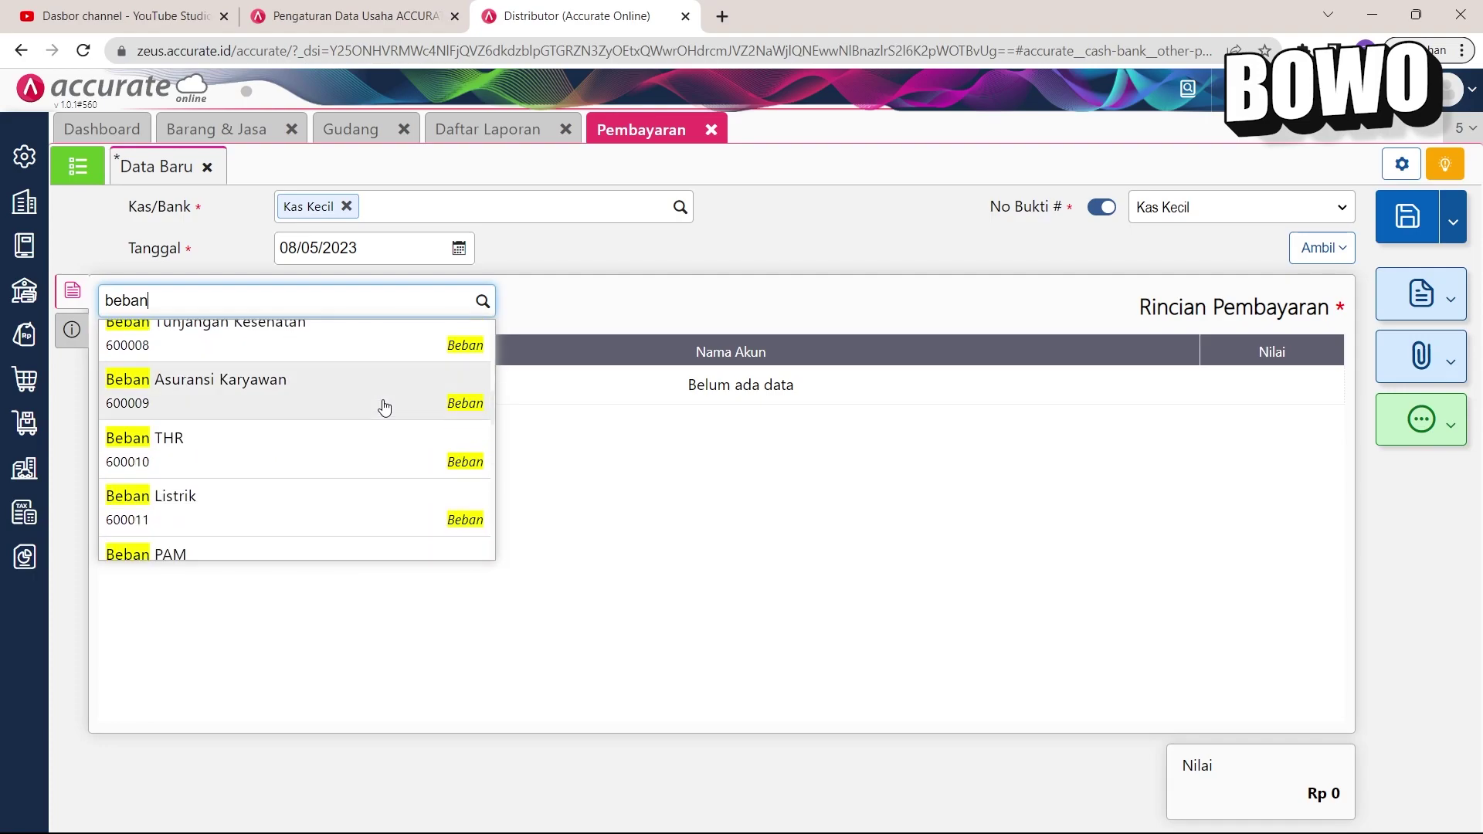
pyautogui.click(258, 506)
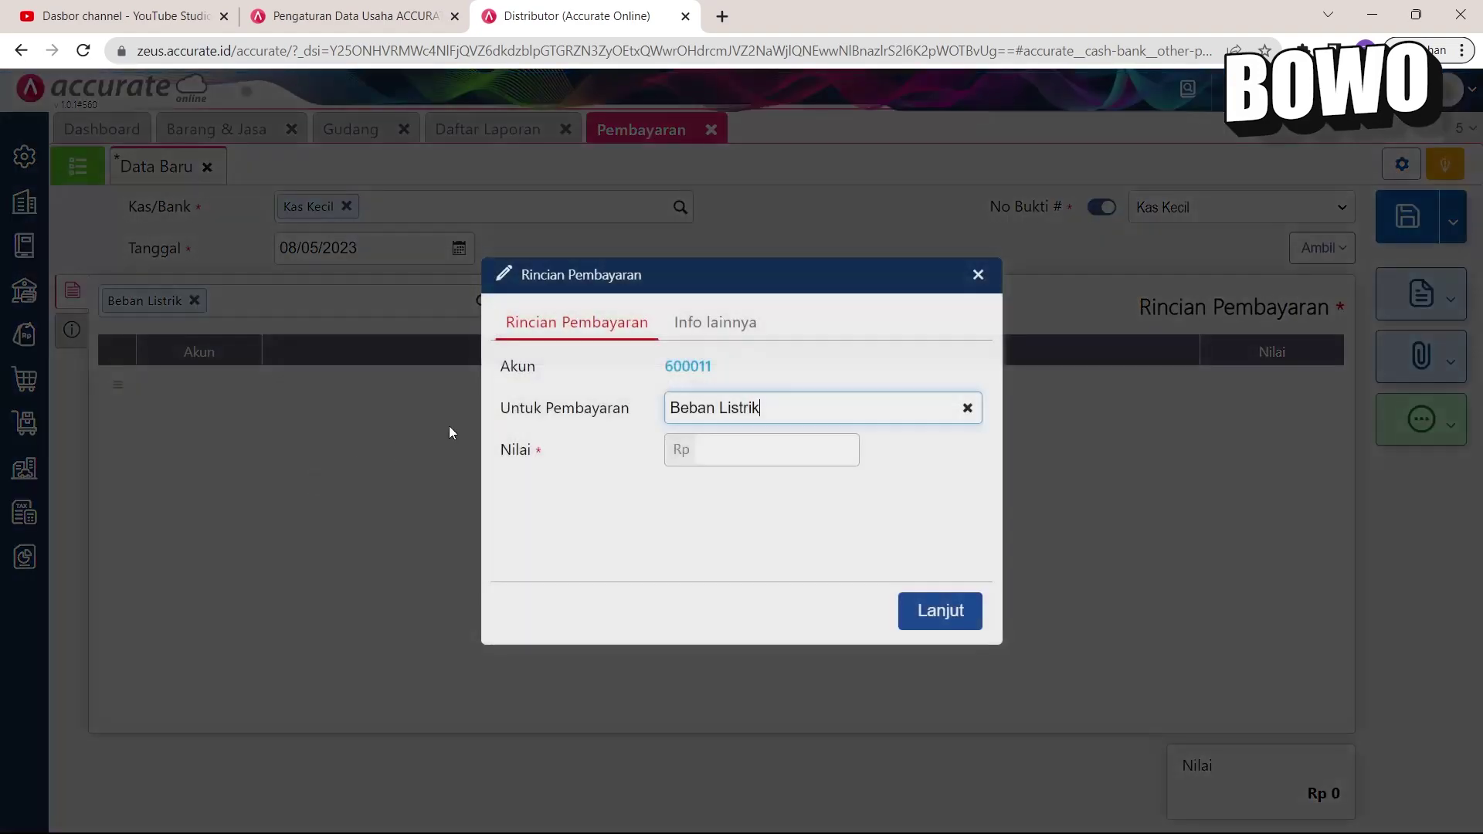
pyautogui.click(770, 439)
pyautogui.write('500.000')
pyautogui.click(929, 620)
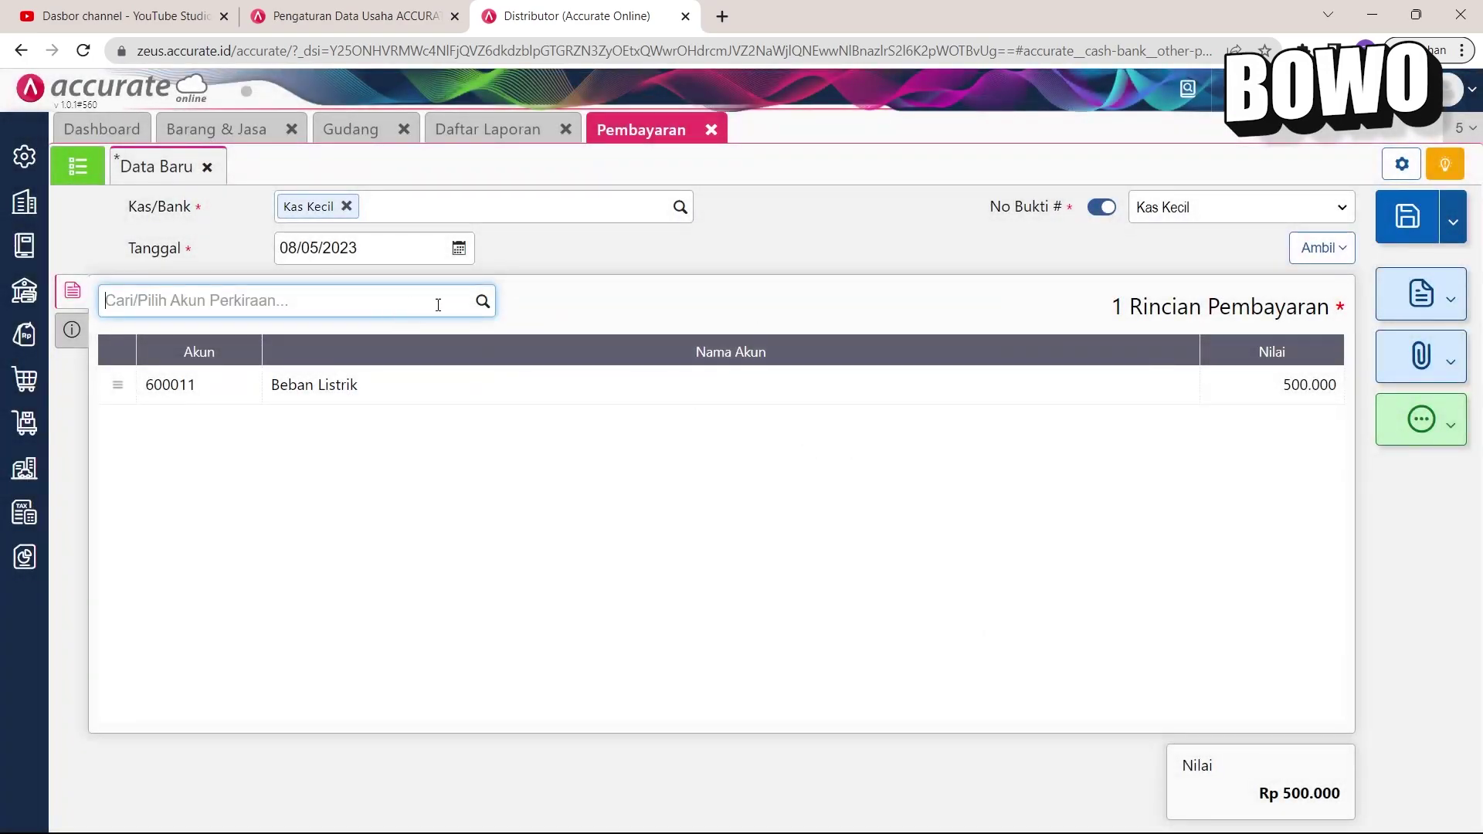
# Step: Add the Beban Telekomunikasi account with a value of 200.000 to the payment and save it
pyautogui.write('beban')
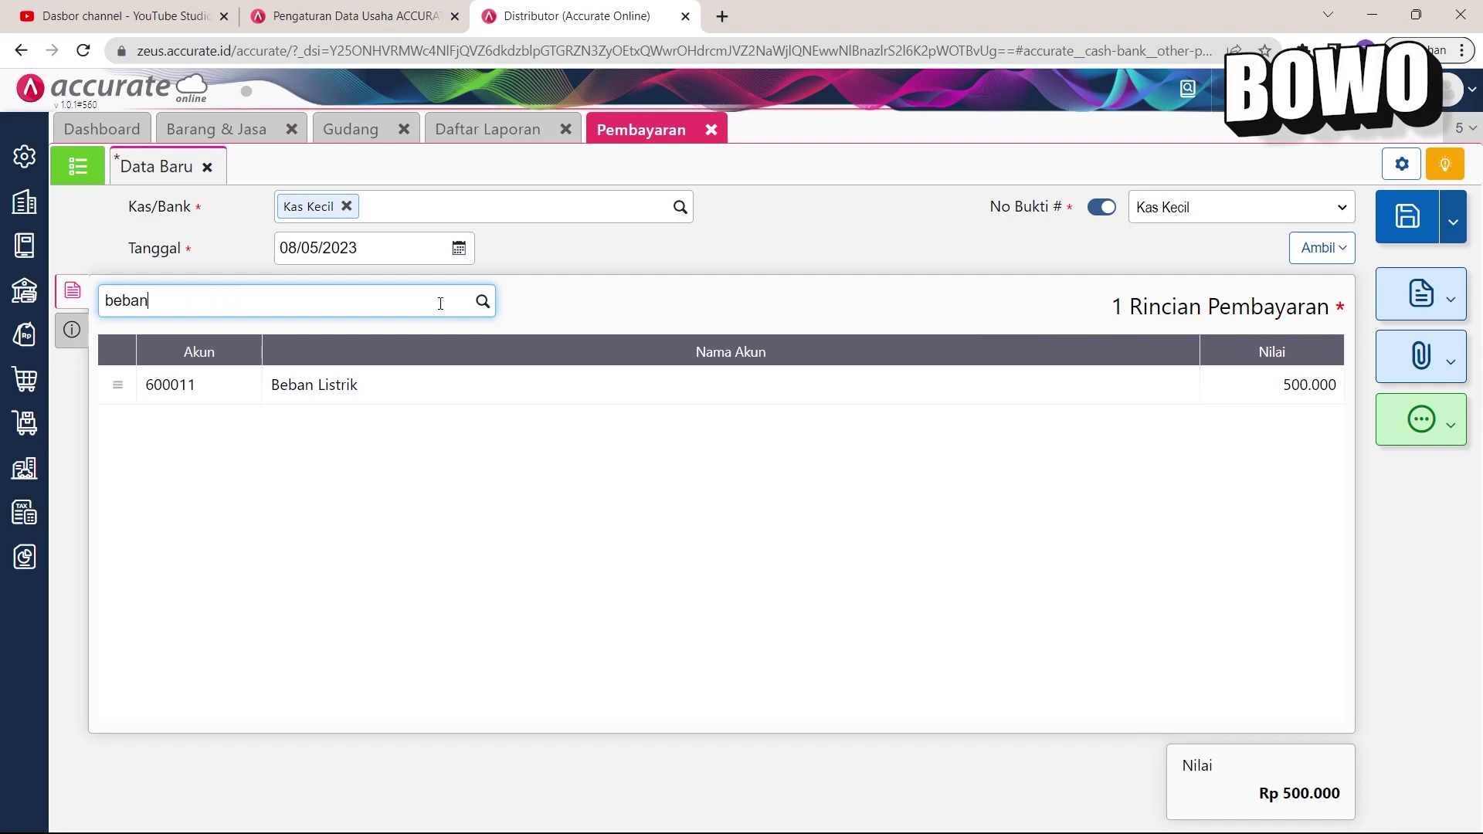
pyautogui.scroll(-3, 363, 381)
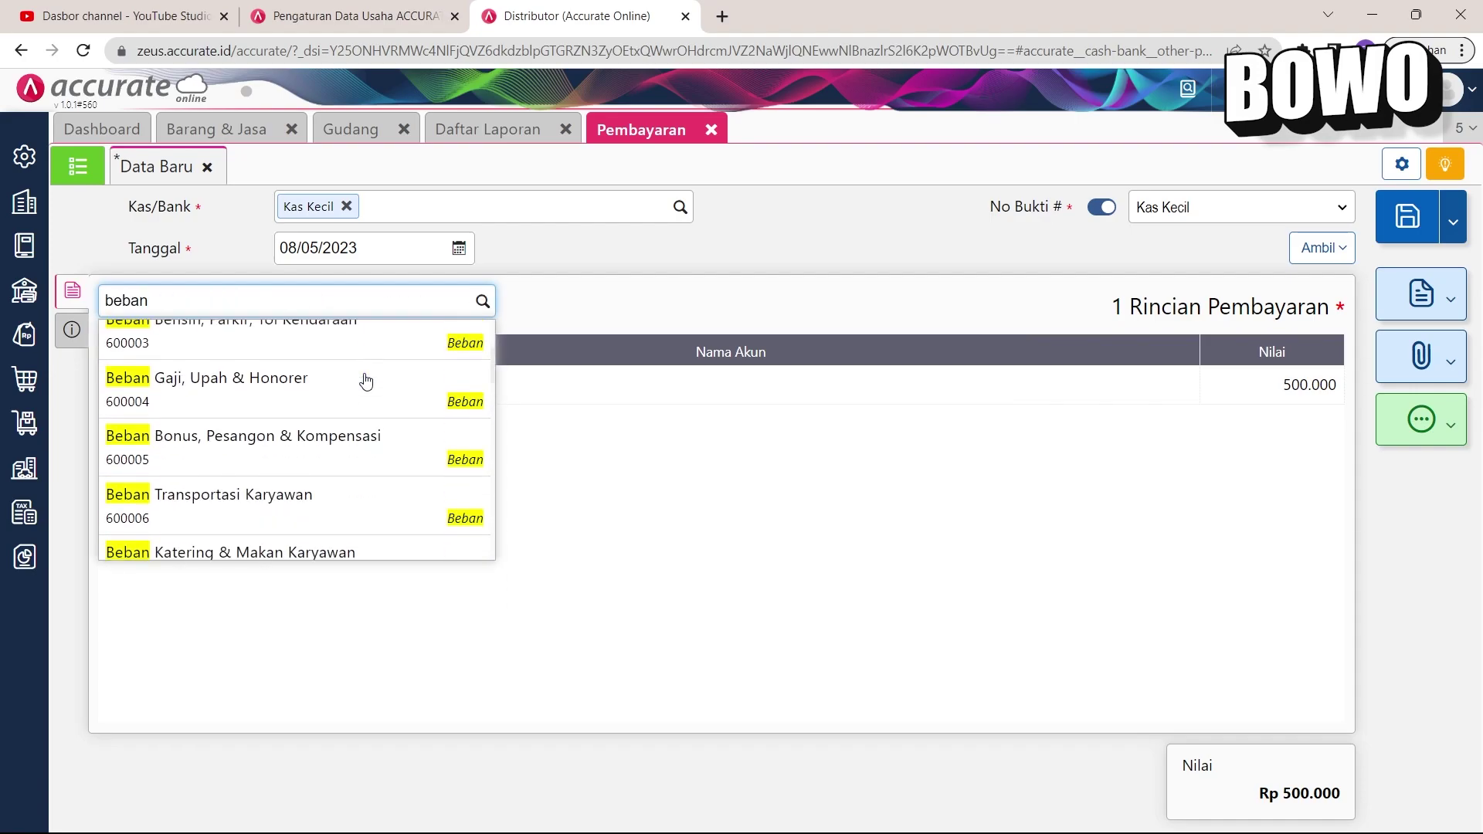
pyautogui.scroll(-5, 366, 382)
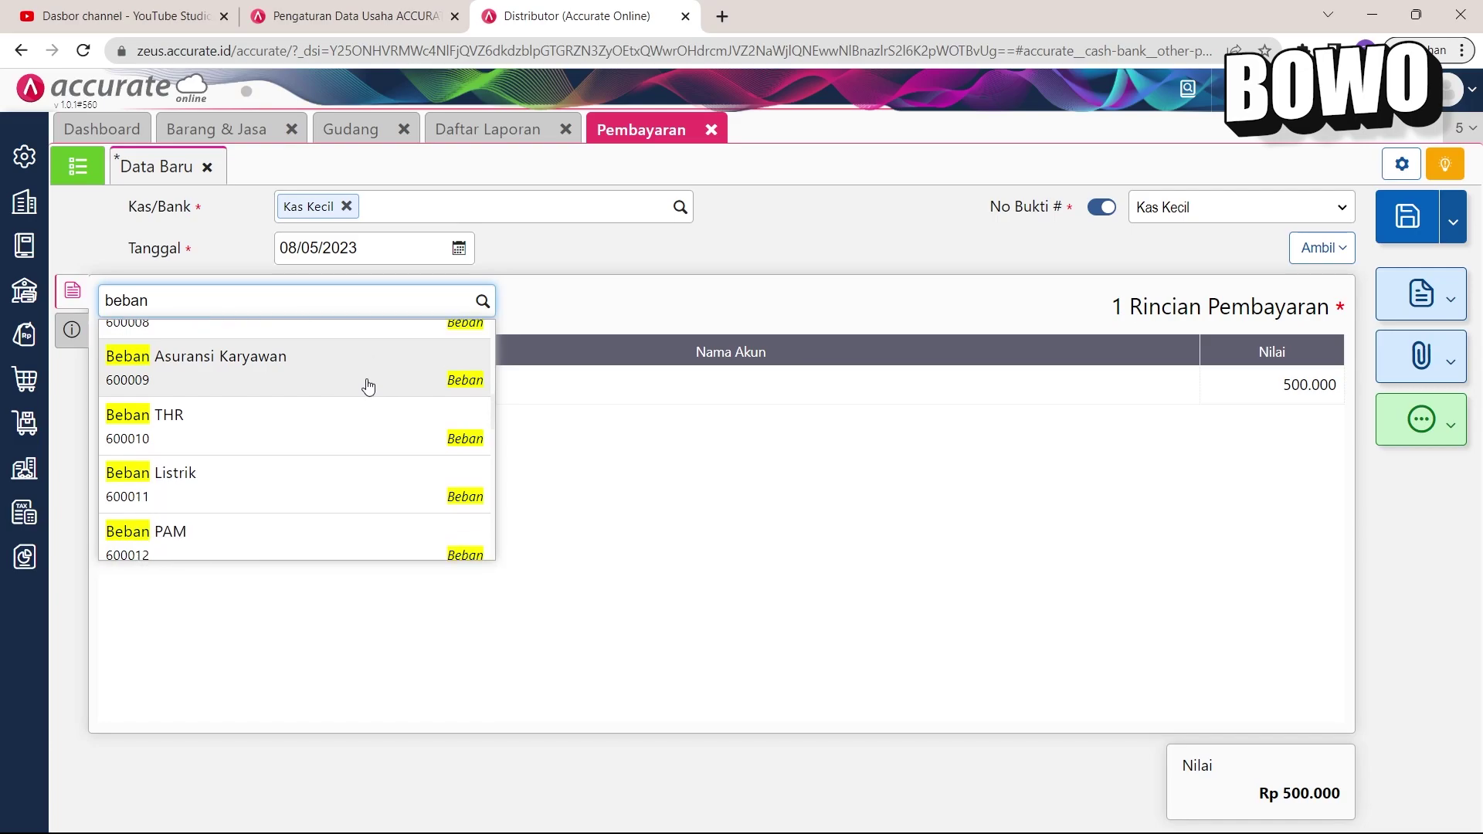
pyautogui.click(324, 523)
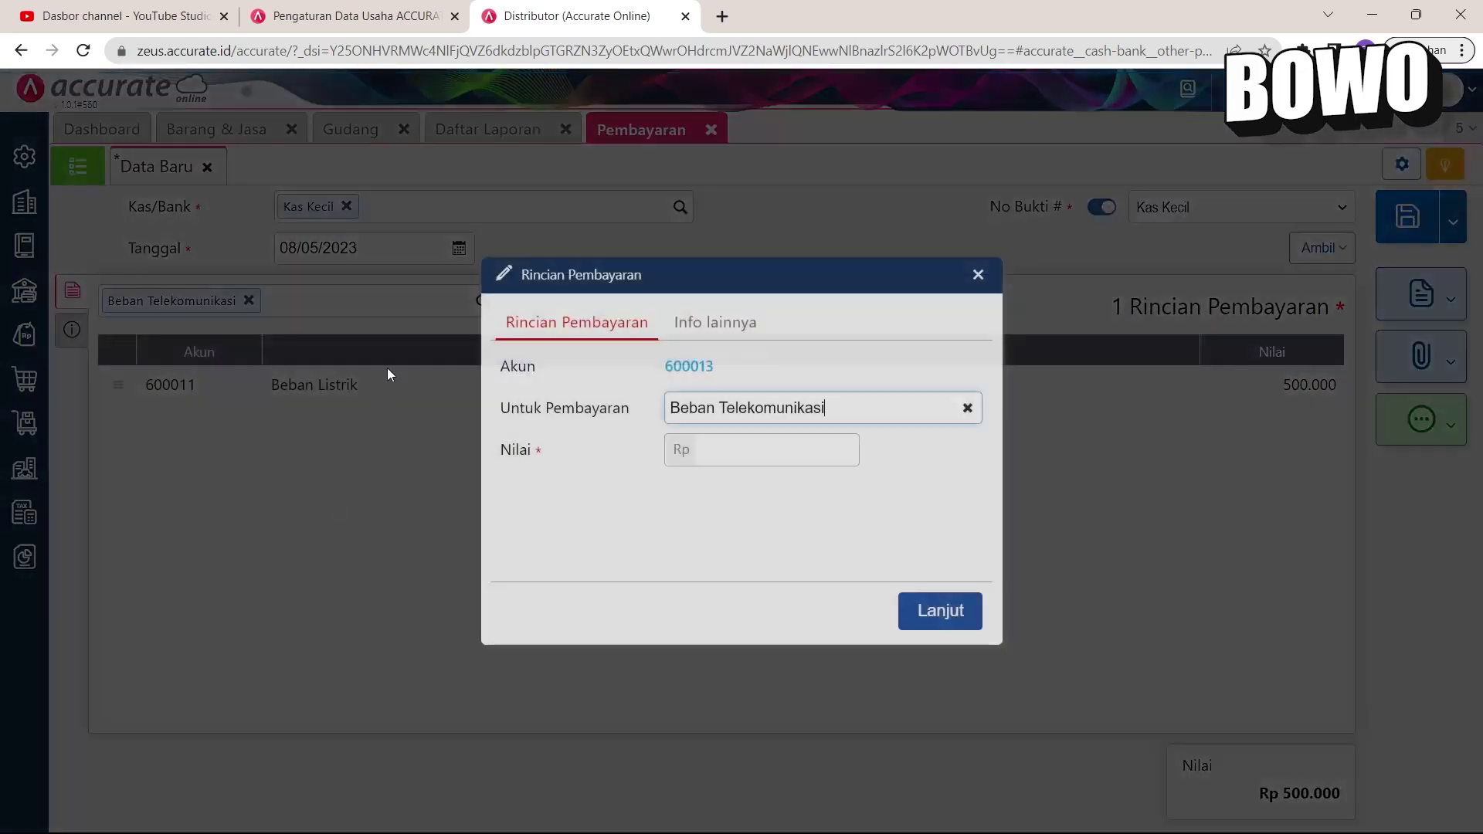
pyautogui.click(715, 458)
pyautogui.write('200')
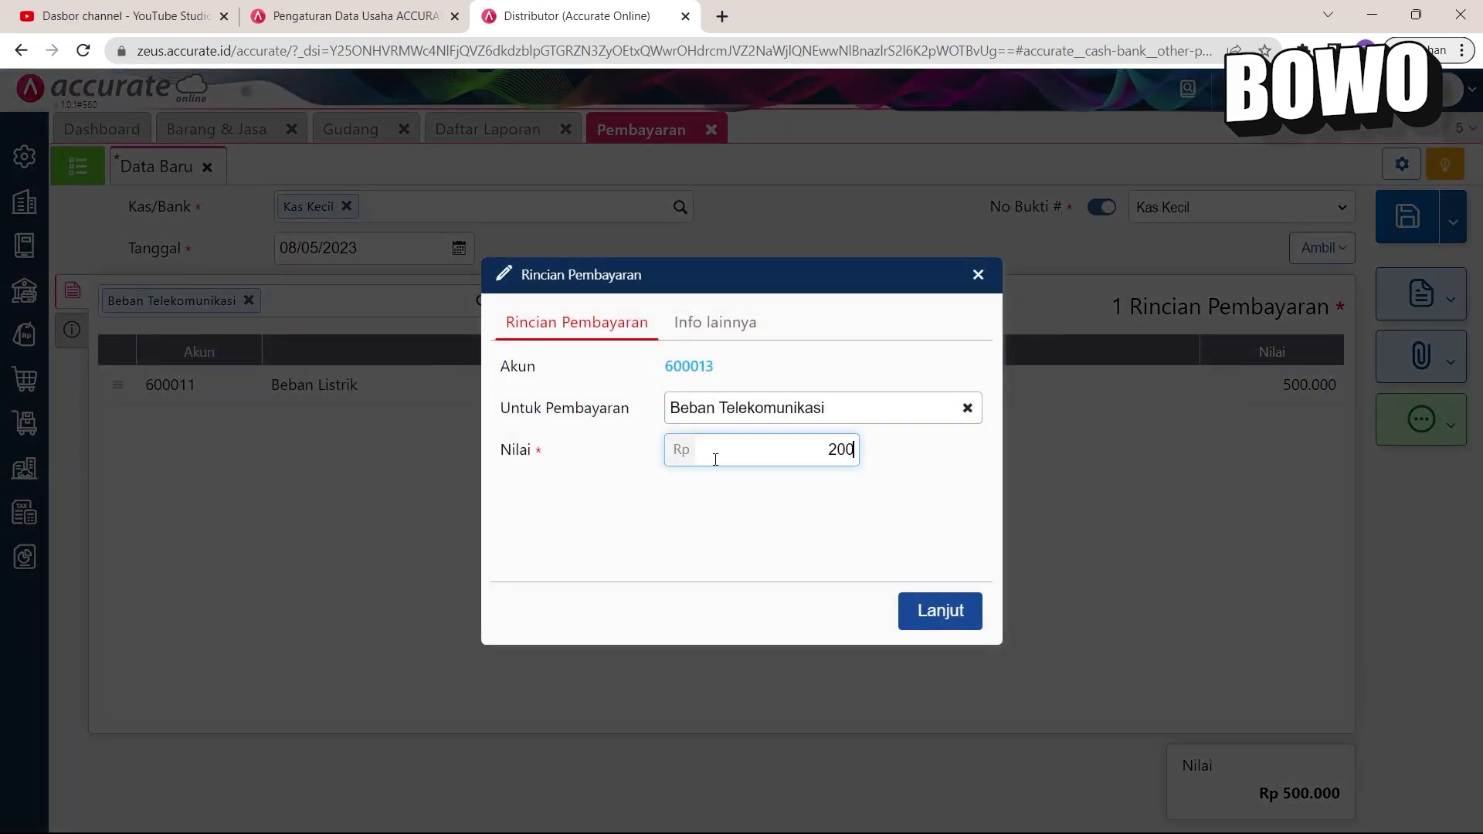
pyautogui.write('.000')
pyautogui.click(916, 604)
pyautogui.click(1462, 222)
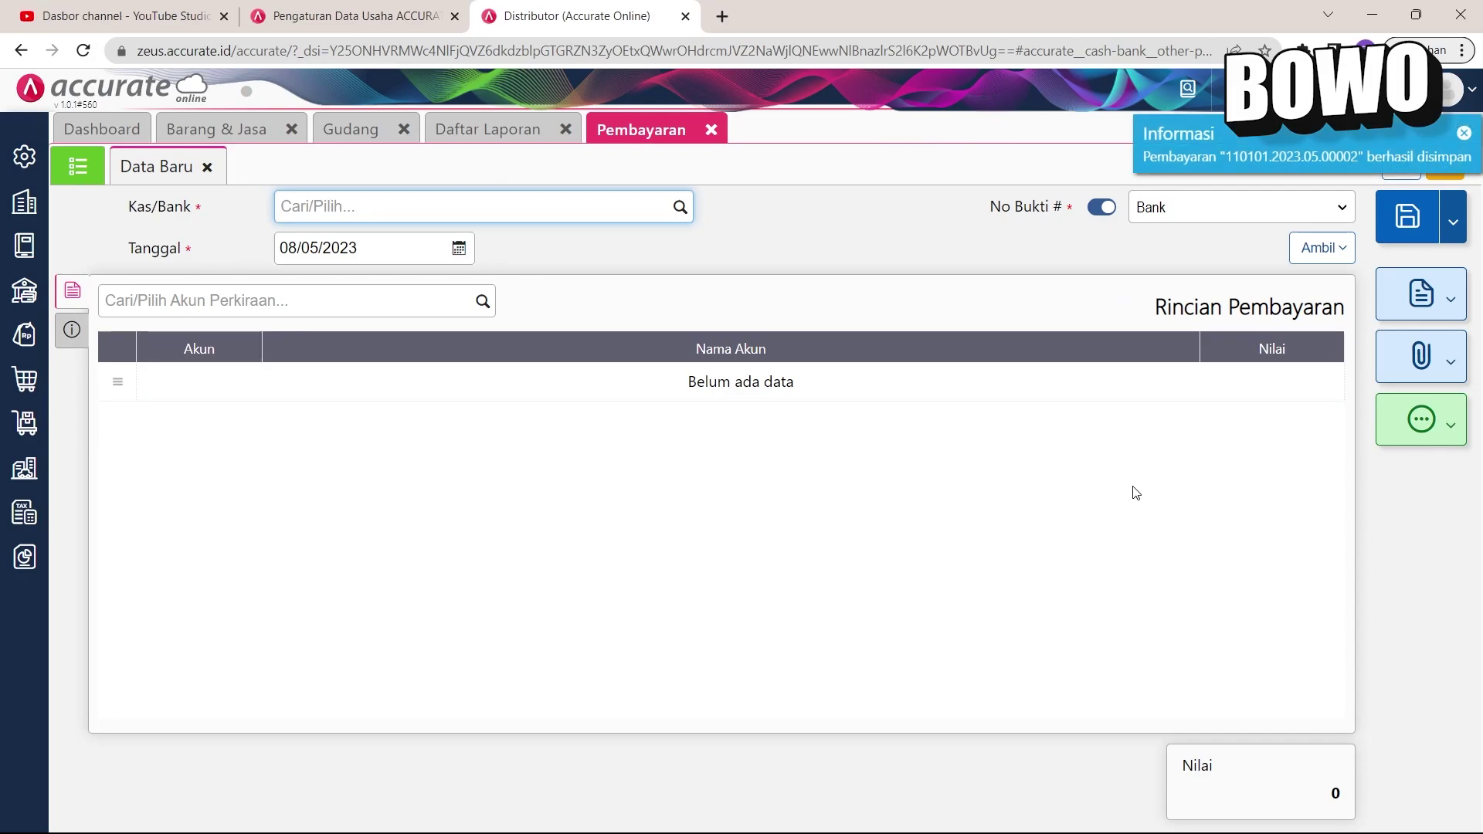
# Step: Open the saved Kas Kecil payment from the payment list and preview its printout with the default Pembayaran layout
pyautogui.click(79, 166)
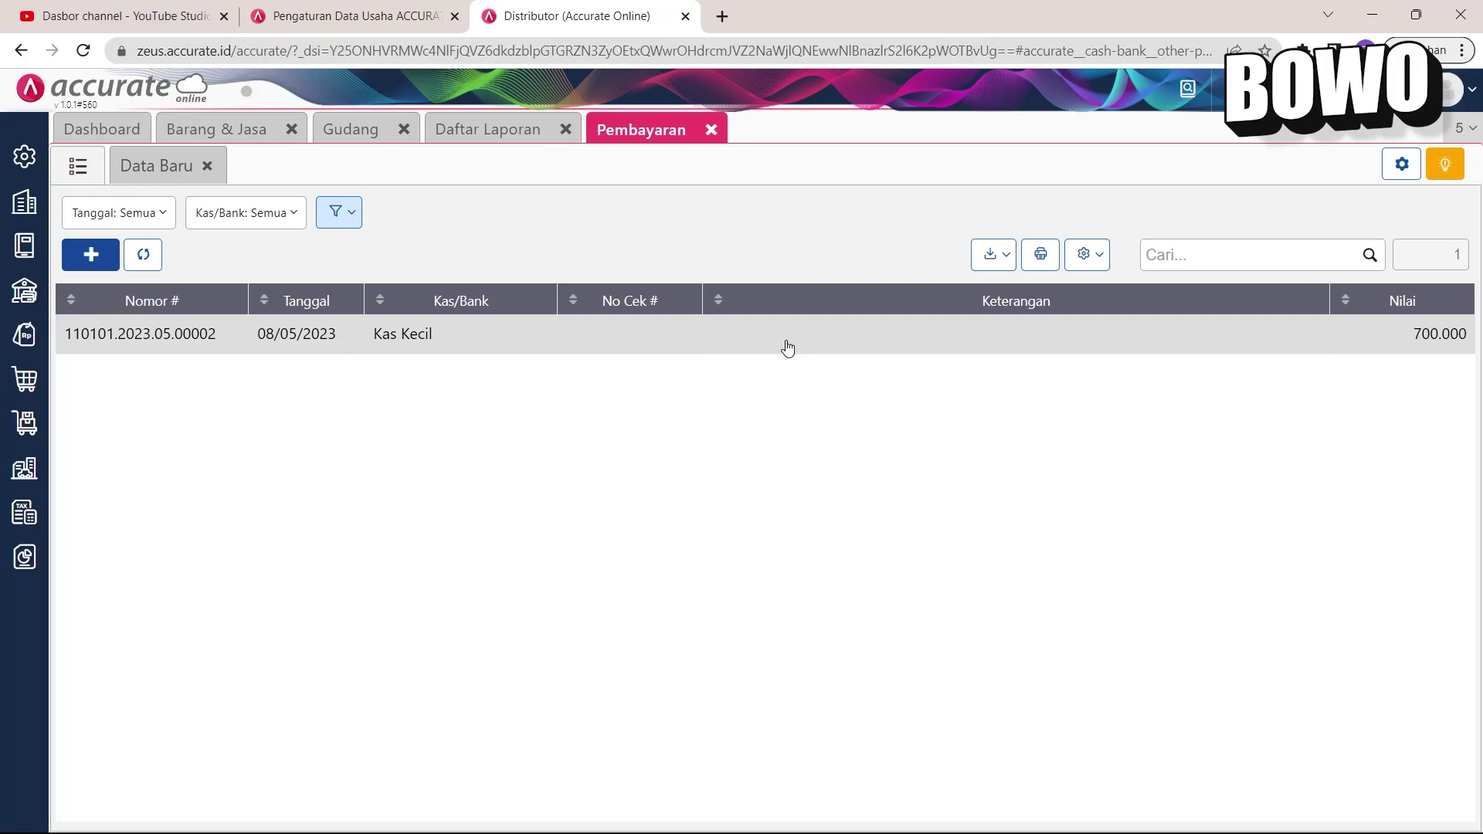
pyautogui.click(788, 346)
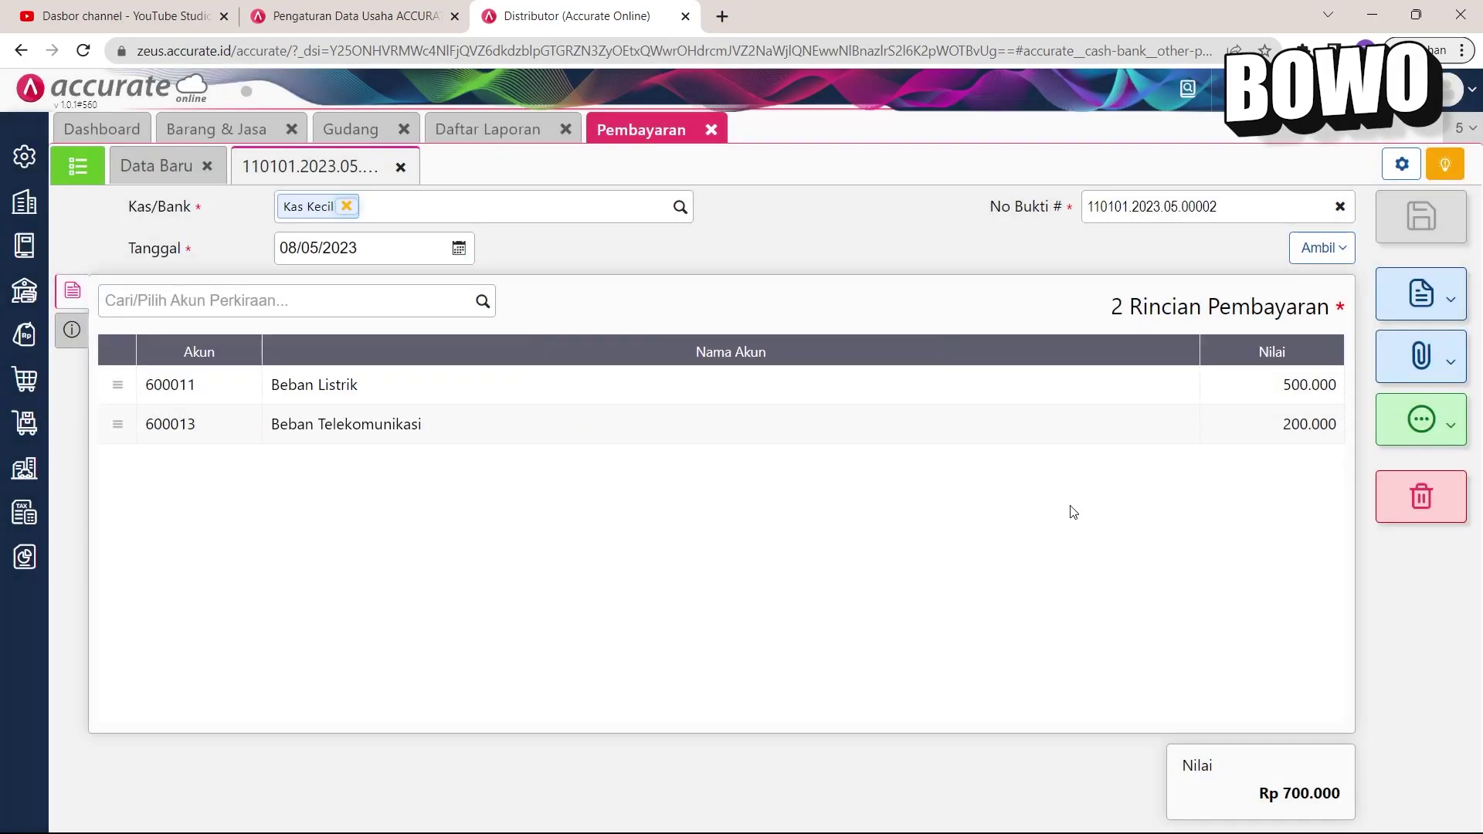
pyautogui.click(1421, 293)
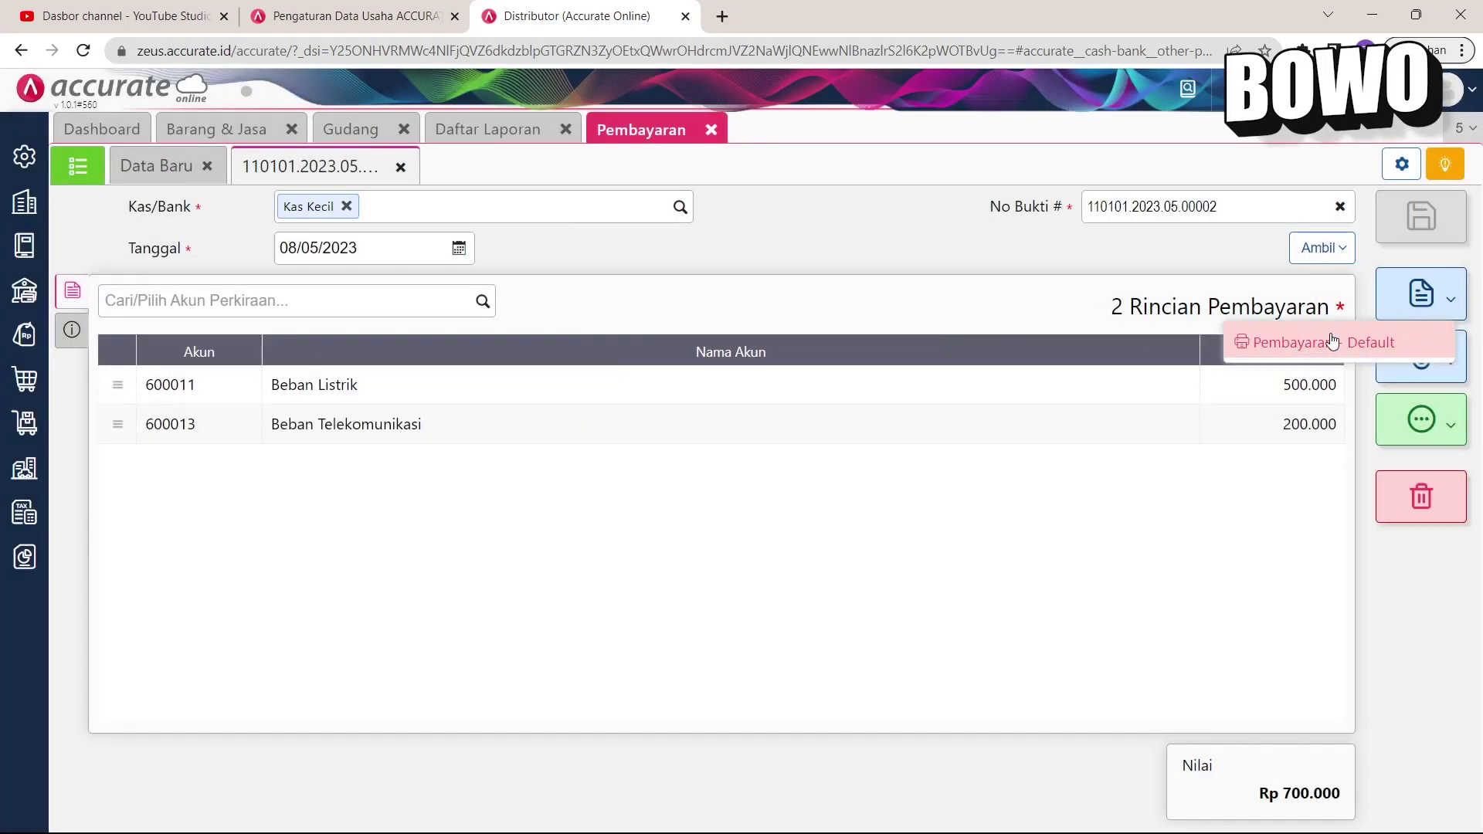
pyautogui.click(1333, 340)
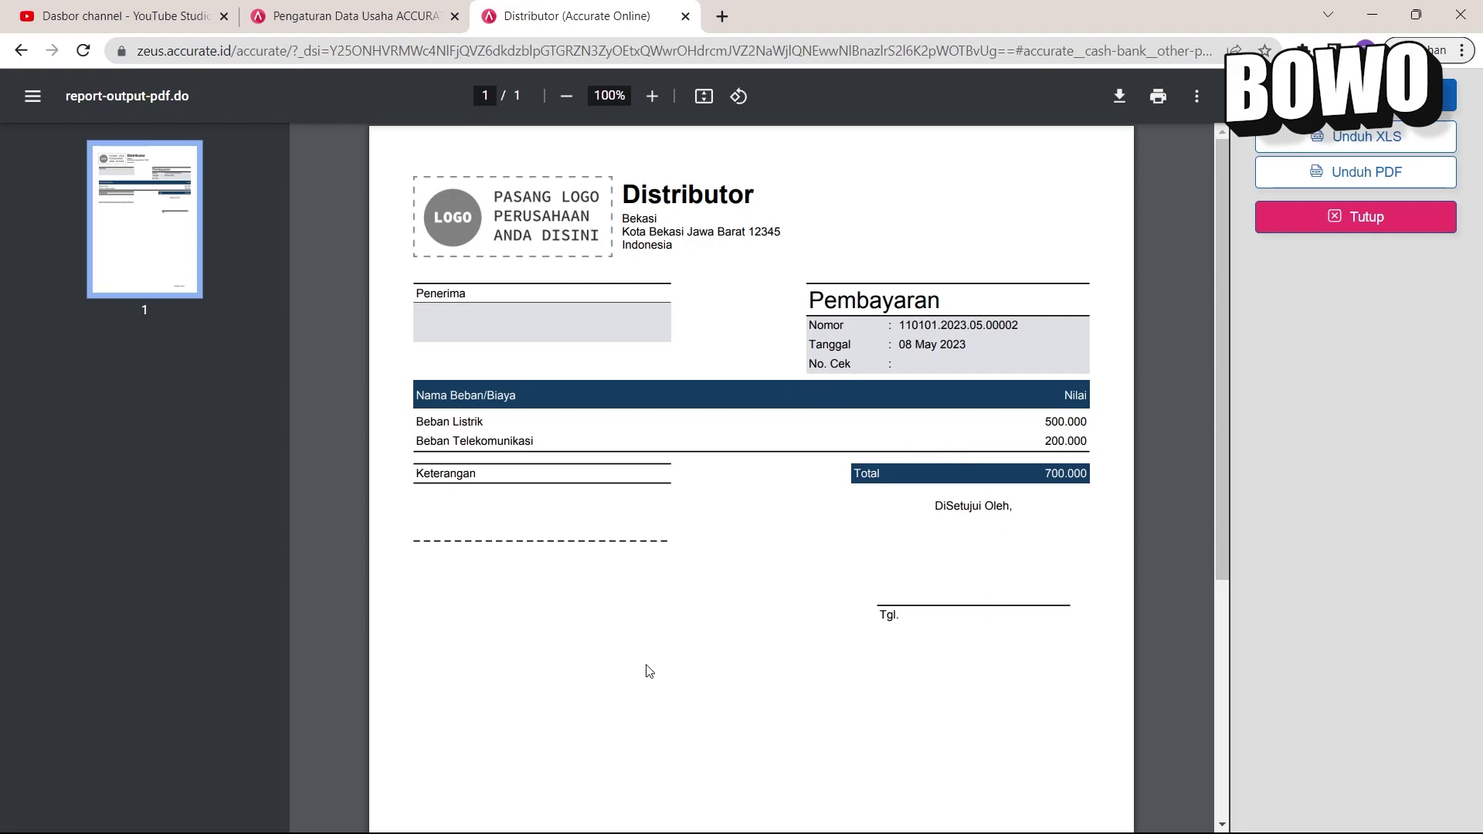
# Step: Examine the payment voucher's heading and the Beban Listrik and Beban Telekomunikasi lines with their values
pyautogui.moveTo(826, 298); pyautogui.dragTo(506, 382)
pyautogui.moveTo(414, 429); pyautogui.dragTo(1174, 437)
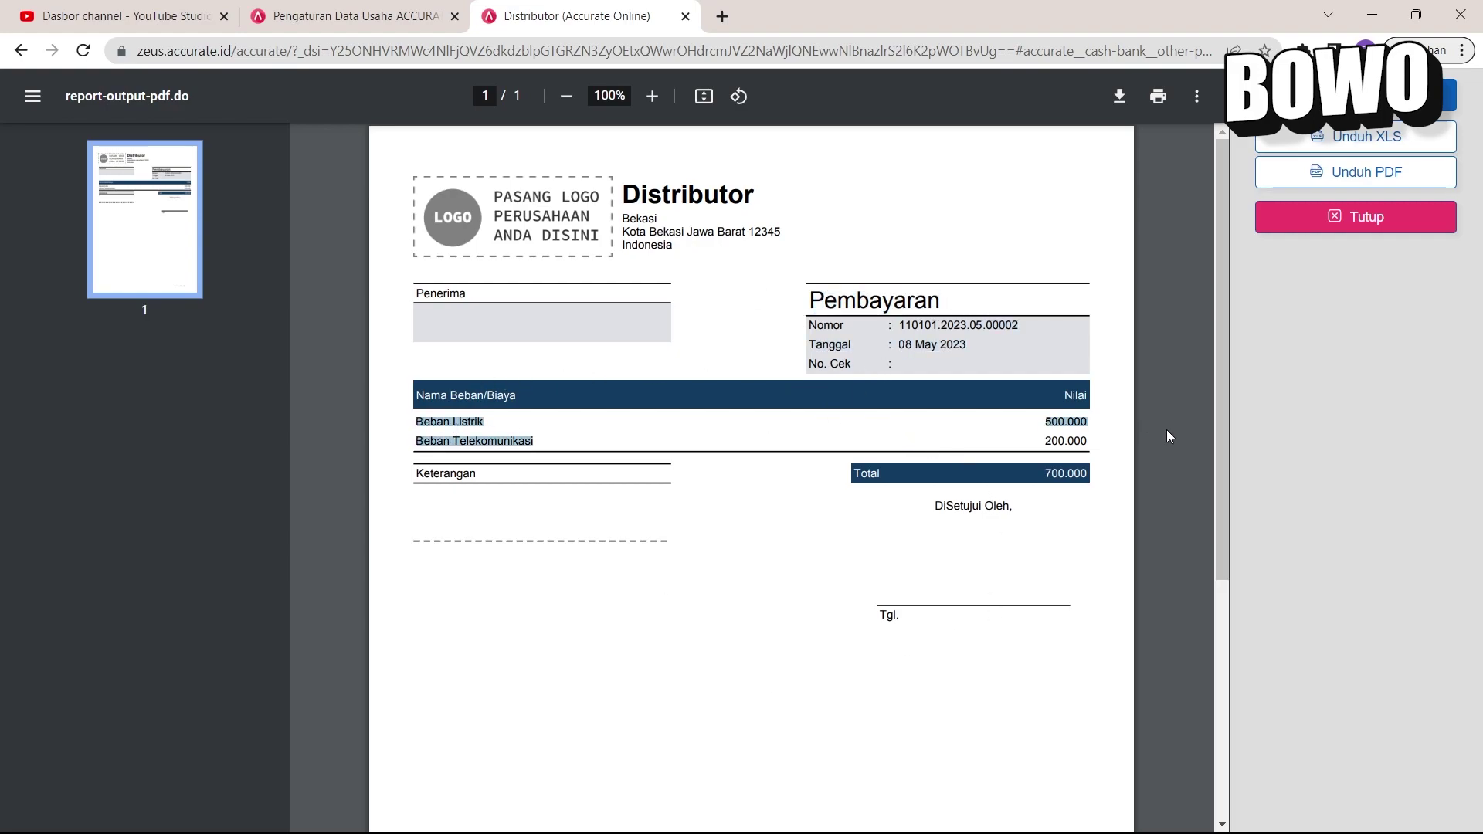
pyautogui.moveTo(1057, 428); pyautogui.dragTo(1088, 407)
pyautogui.moveTo(418, 444); pyautogui.dragTo(919, 450)
pyautogui.moveTo(1044, 441); pyautogui.dragTo(1077, 466)
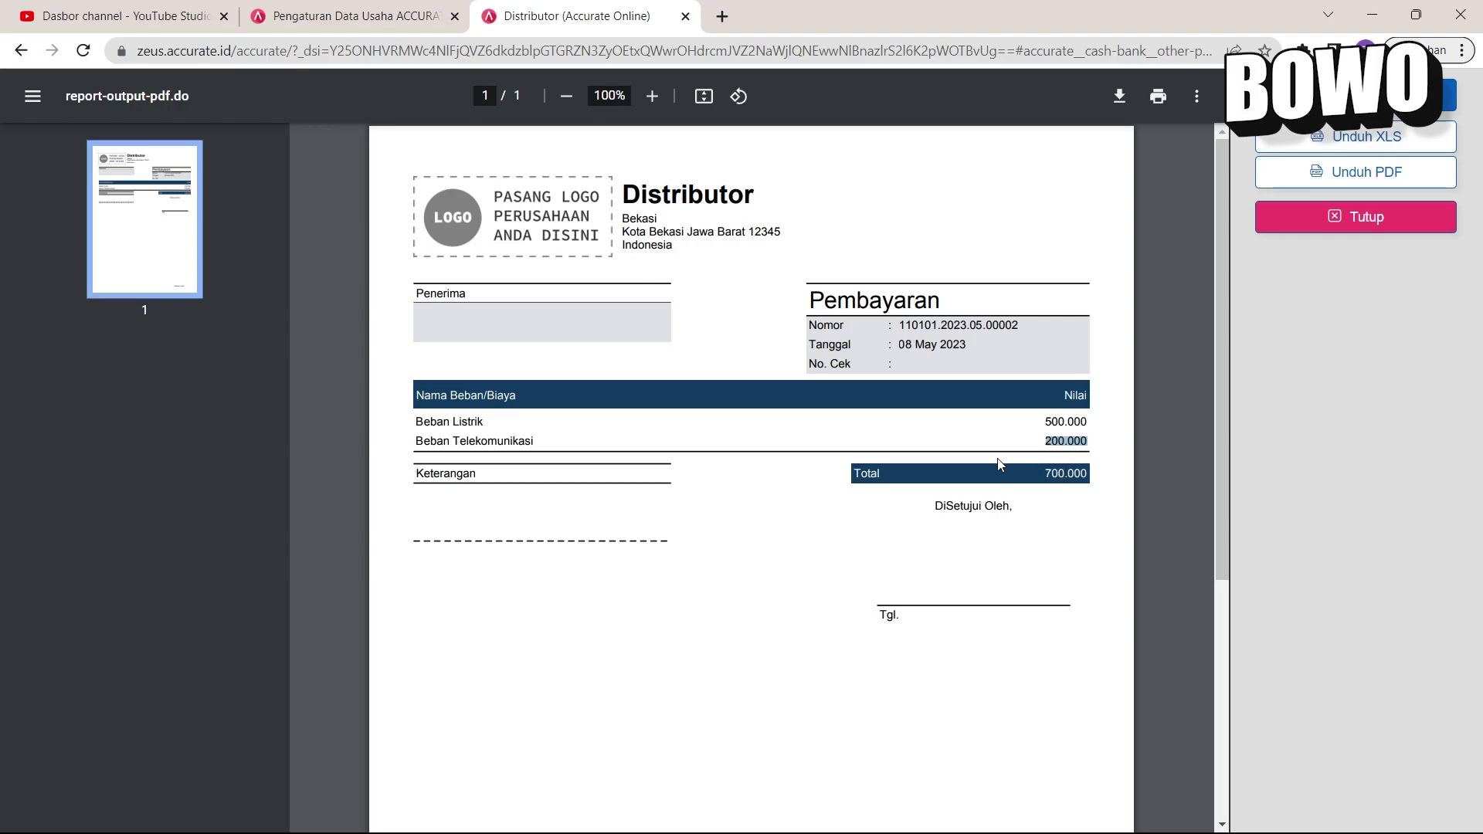
# Step: Close the payment voucher preview and refresh the already open Laba/Rugi (Standar) report with the latest transactions
pyautogui.click(1350, 224)
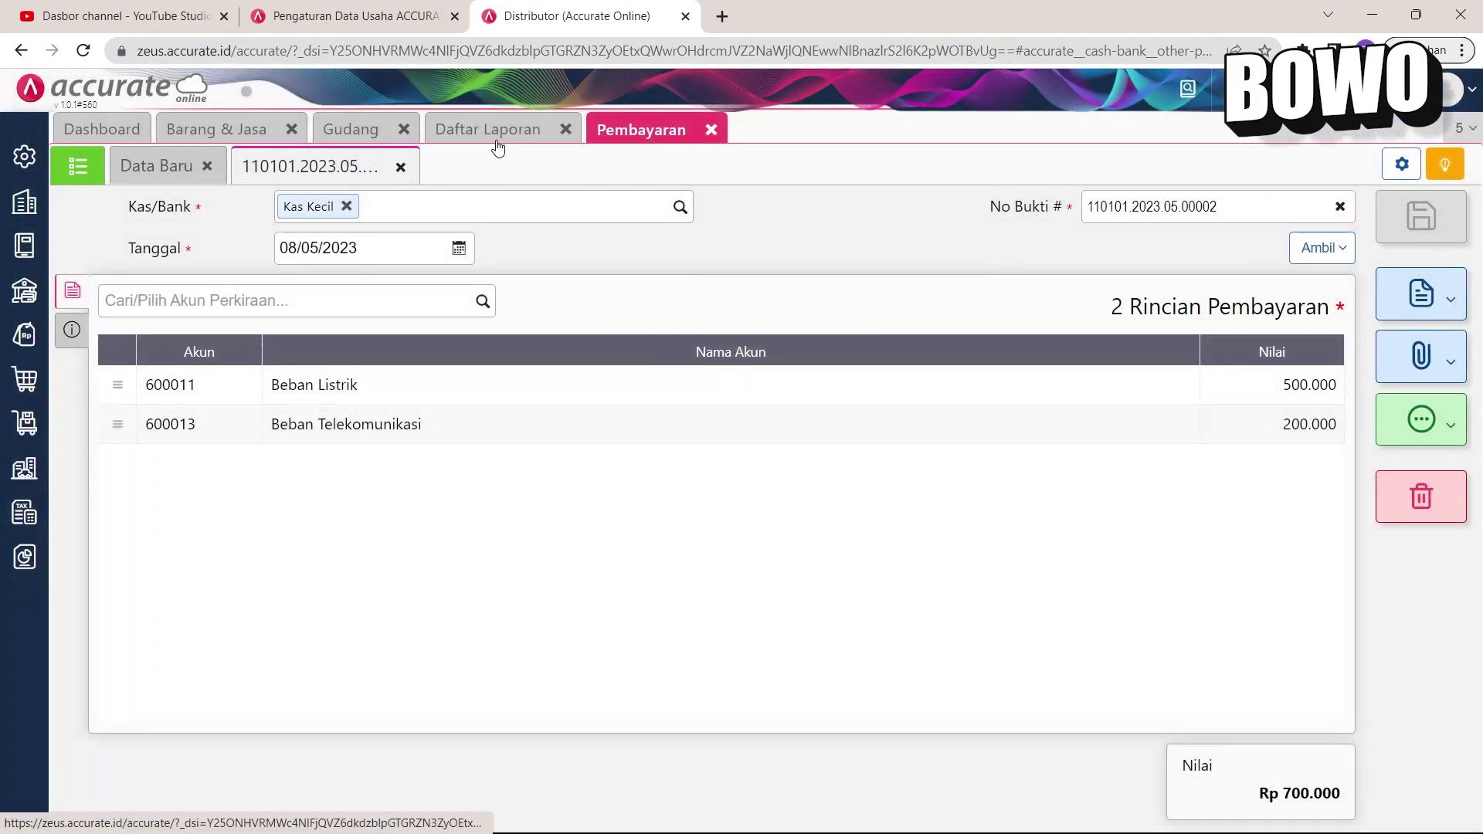
pyautogui.click(499, 143)
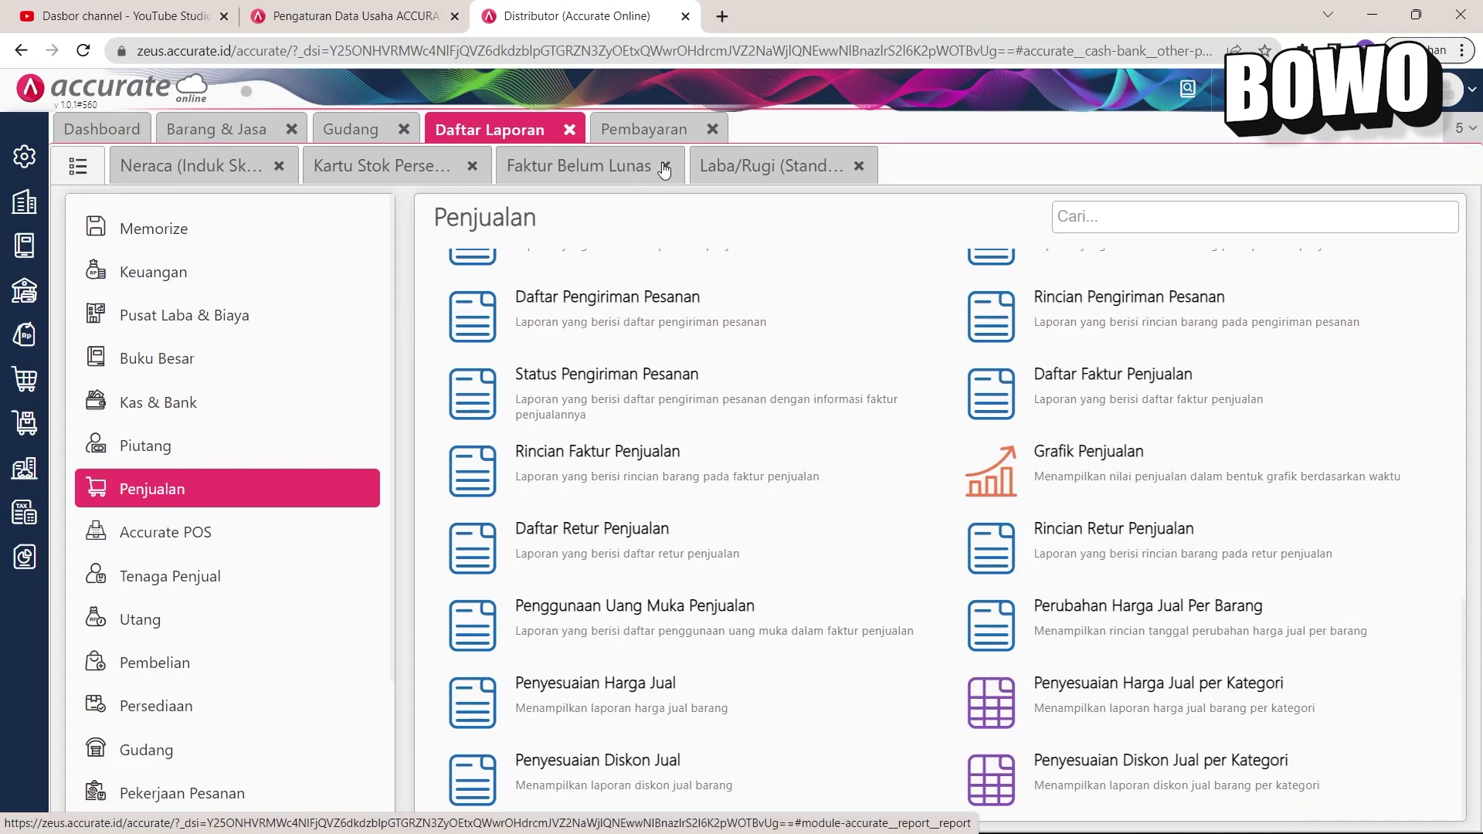
pyautogui.click(780, 175)
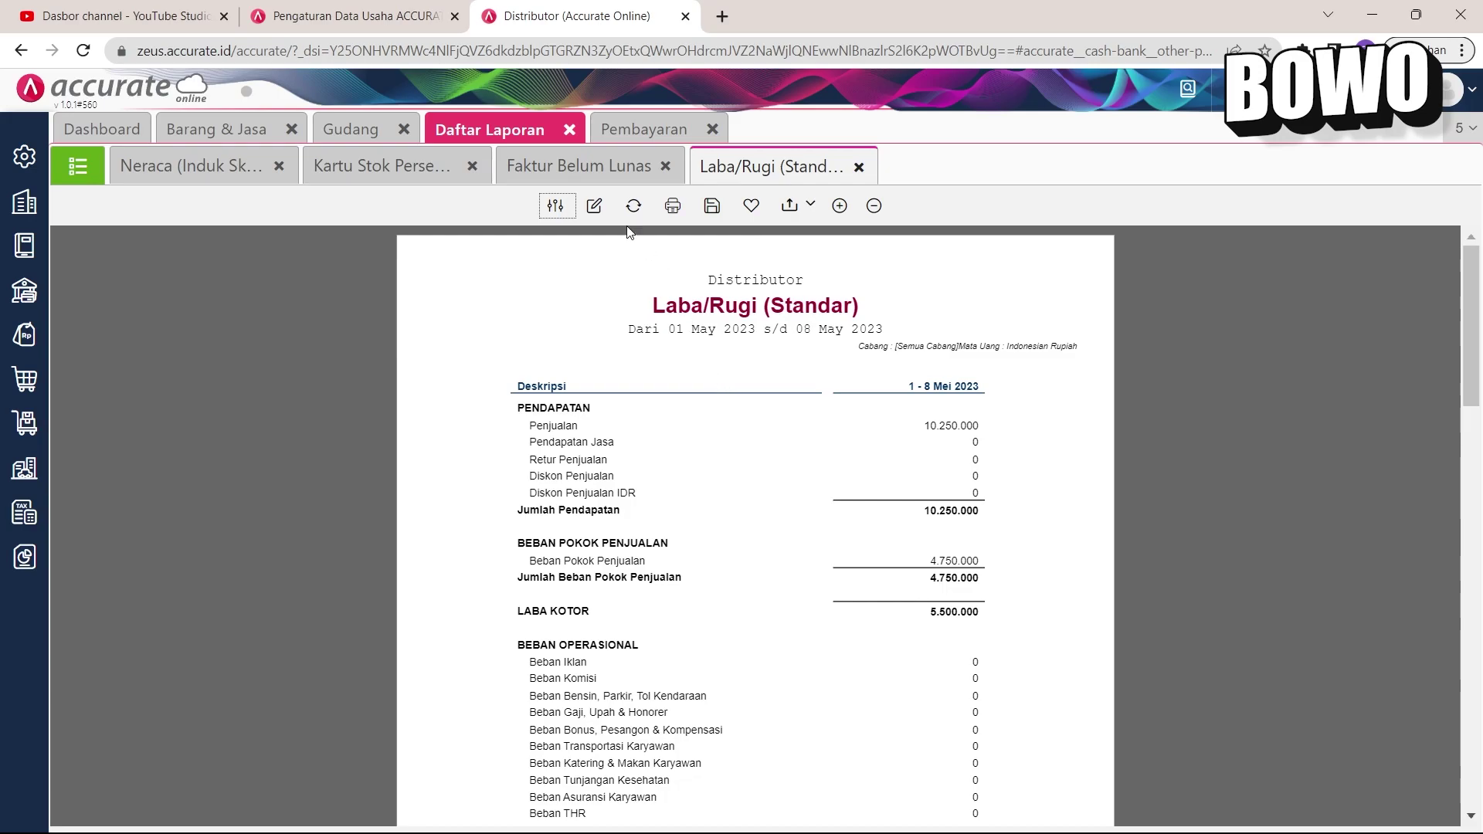
pyautogui.click(635, 205)
# Step: Examine the Beban Listrik, Beban Telekomunikasi and Jumlah Beban Operasional lines in the Laba/Rugi report, down to Laba Bersih
pyautogui.scroll(-3, 1026, 560)
pyautogui.scroll(-3, 1026, 560)
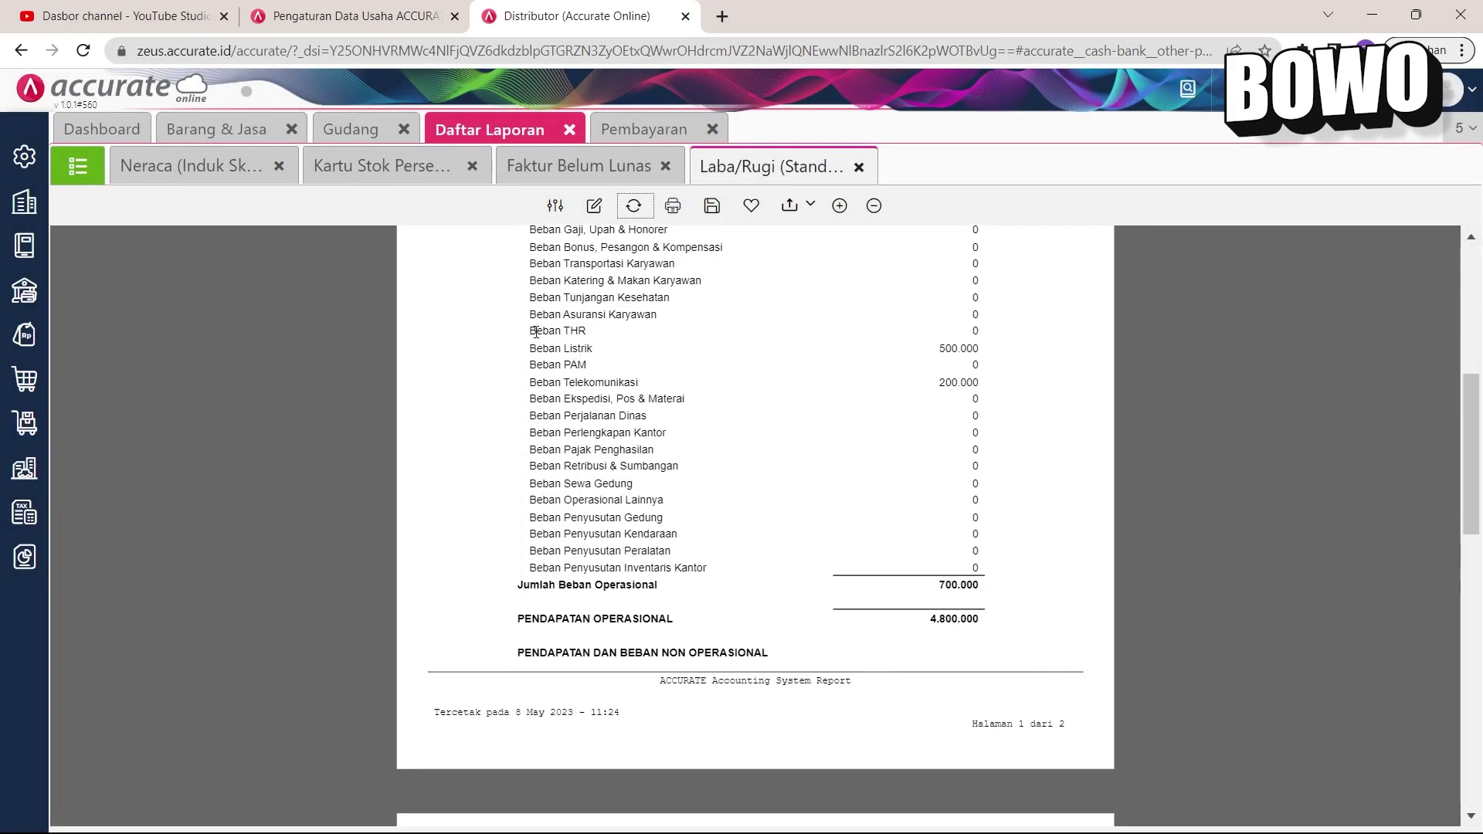
pyautogui.moveTo(578, 349); pyautogui.dragTo(967, 349)
pyautogui.moveTo(618, 383); pyautogui.dragTo(935, 380)
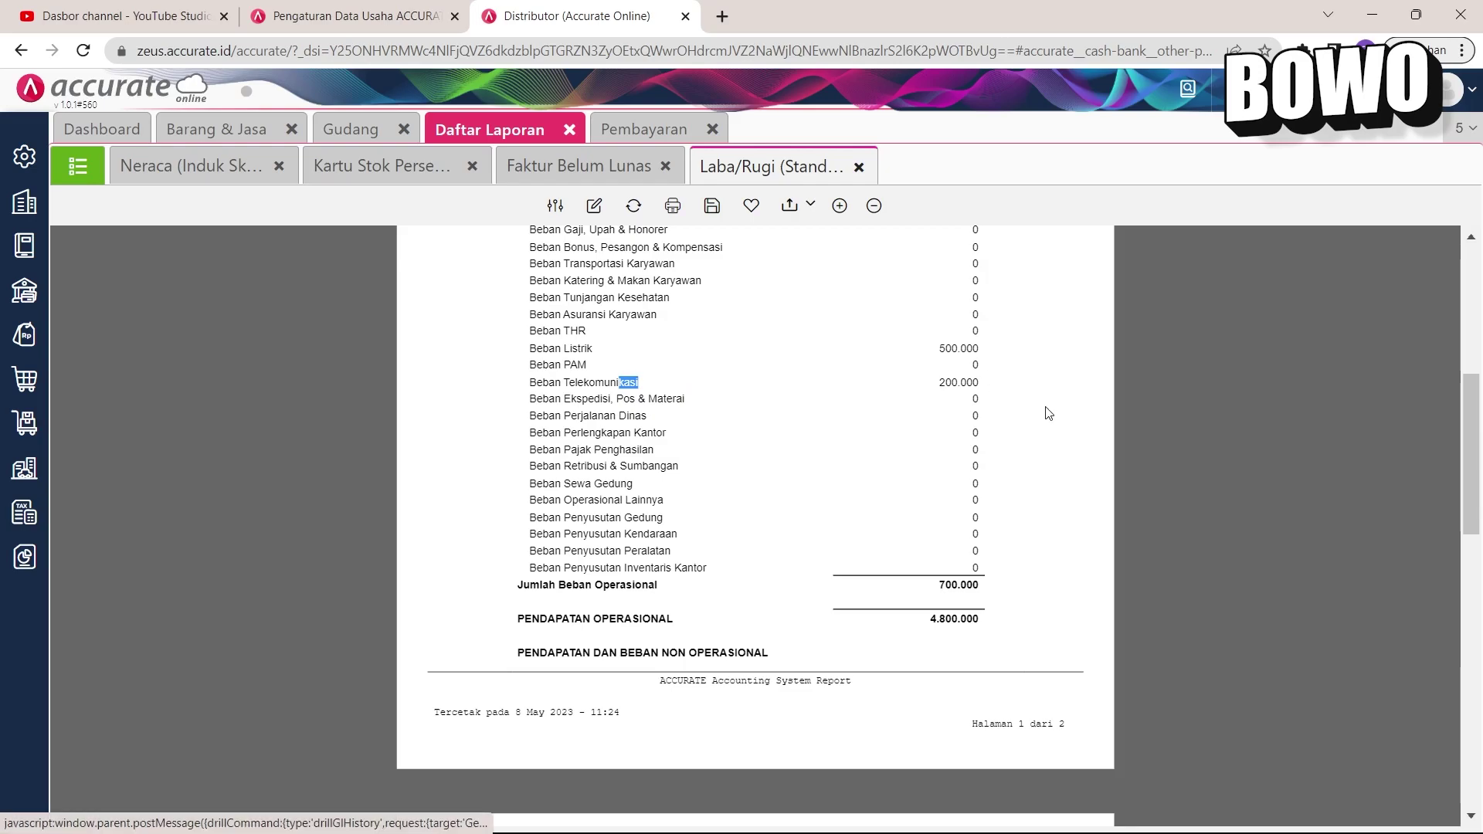
pyautogui.moveTo(937, 582); pyautogui.dragTo(991, 589)
pyautogui.scroll(-1, 1033, 596)
pyautogui.moveTo(1477, 456); pyautogui.dragTo(1481, 614)
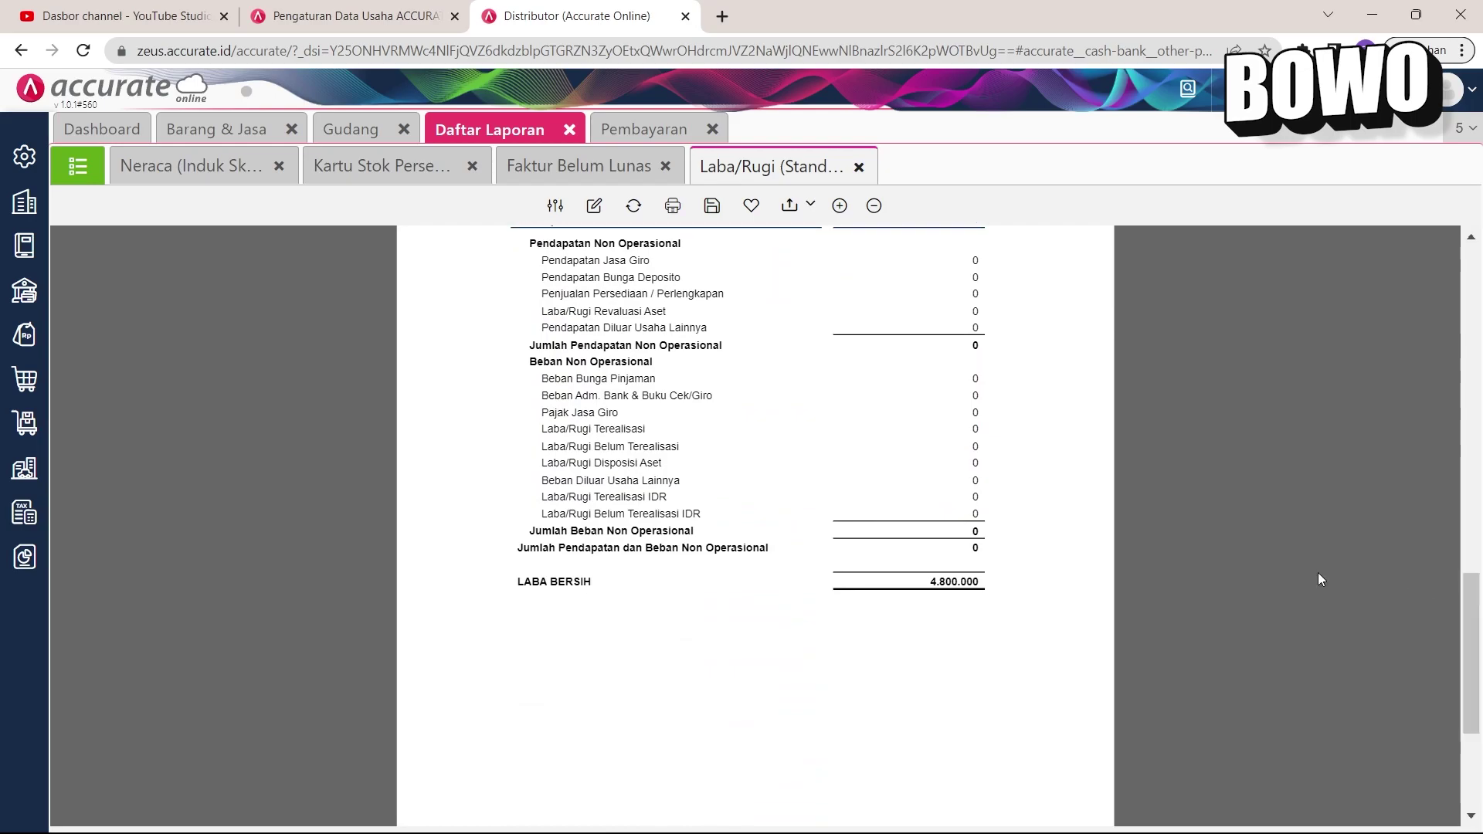